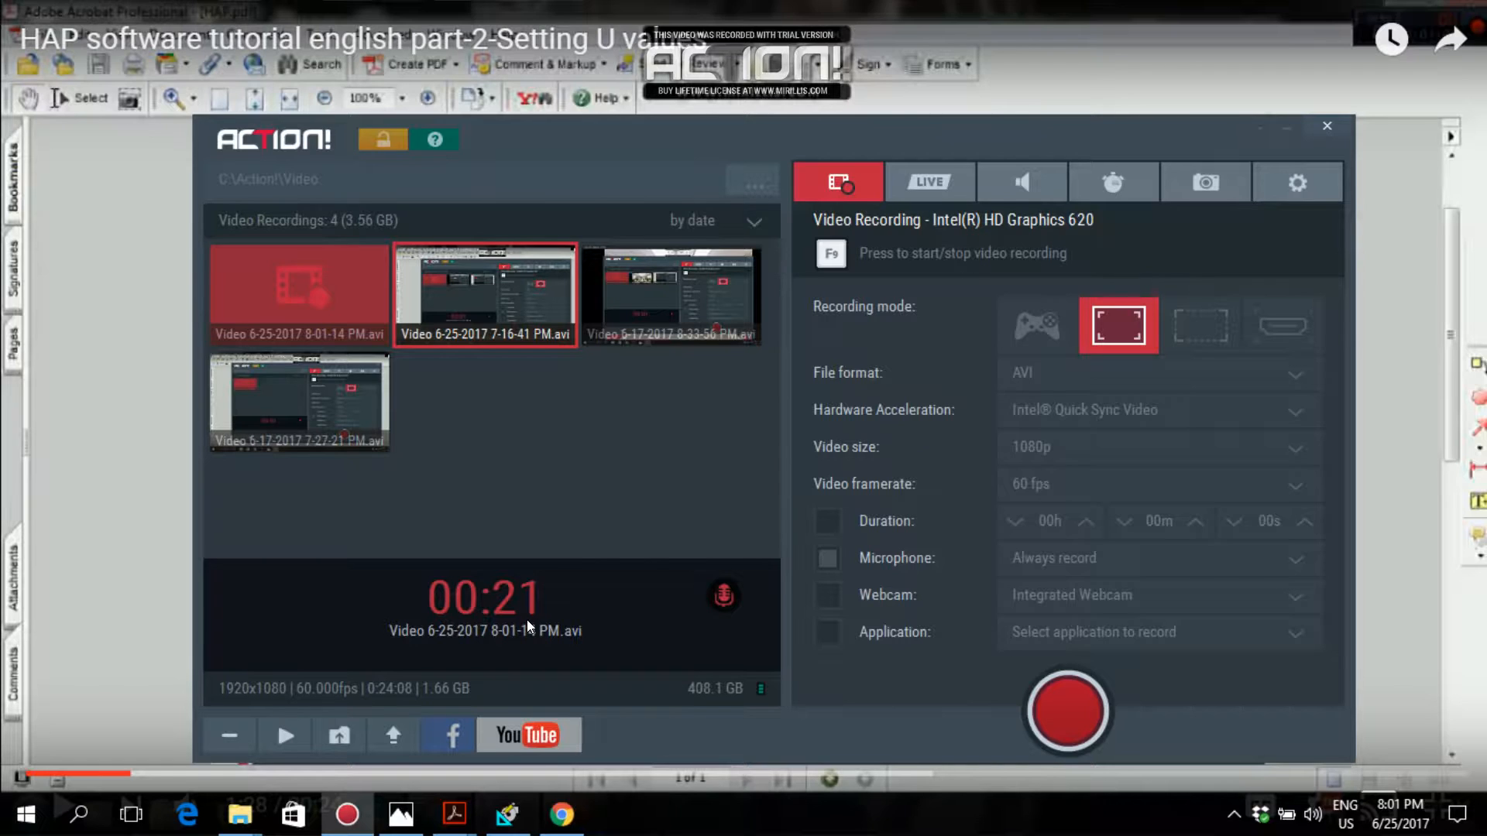
Switch to HAP and make two duplicates of the cabin 01 space, keeping the default names and properties
left_click(508, 814)
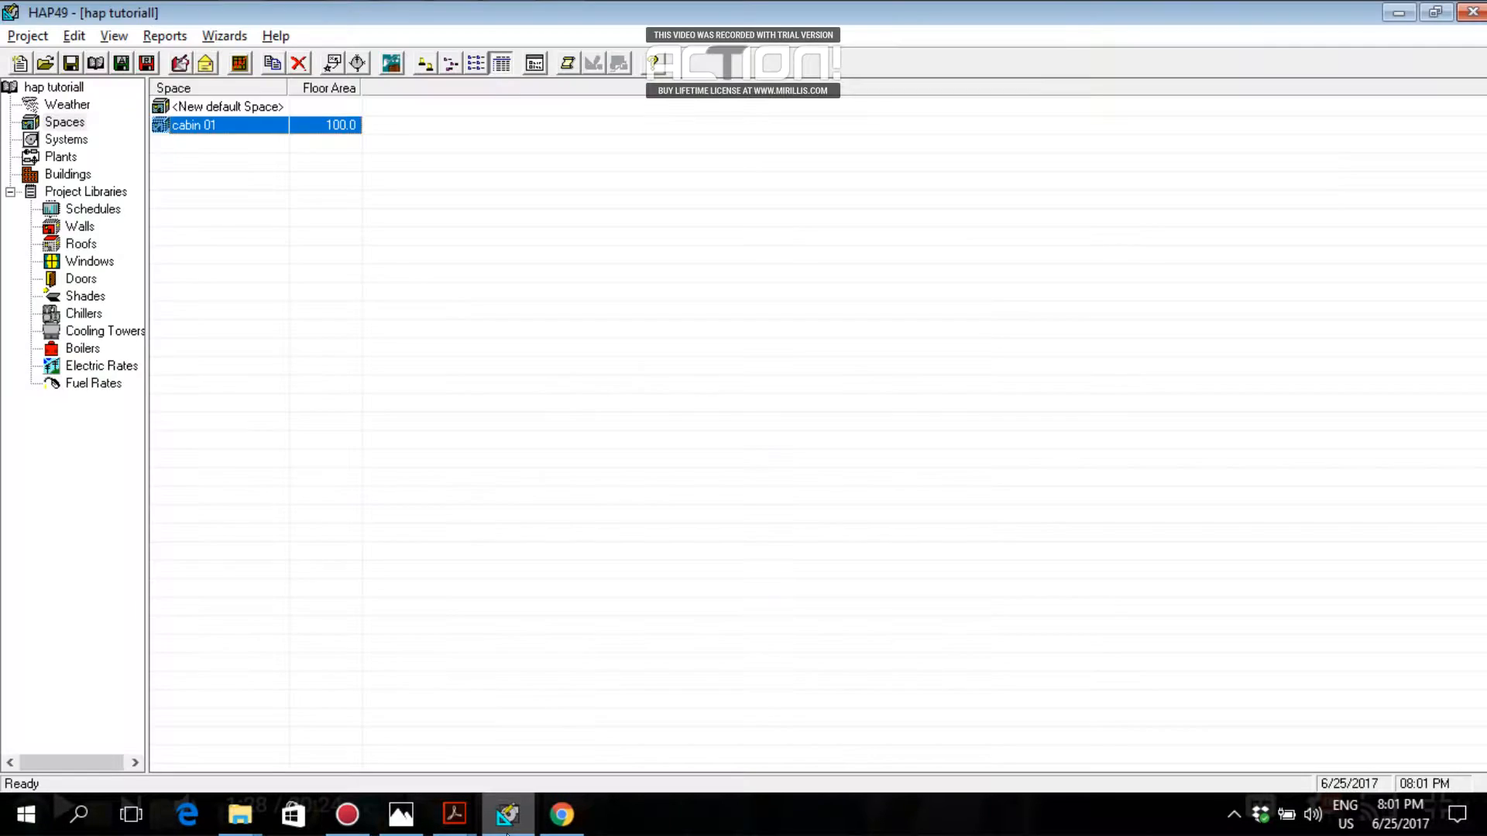
right_click(206, 136)
left_click(233, 144)
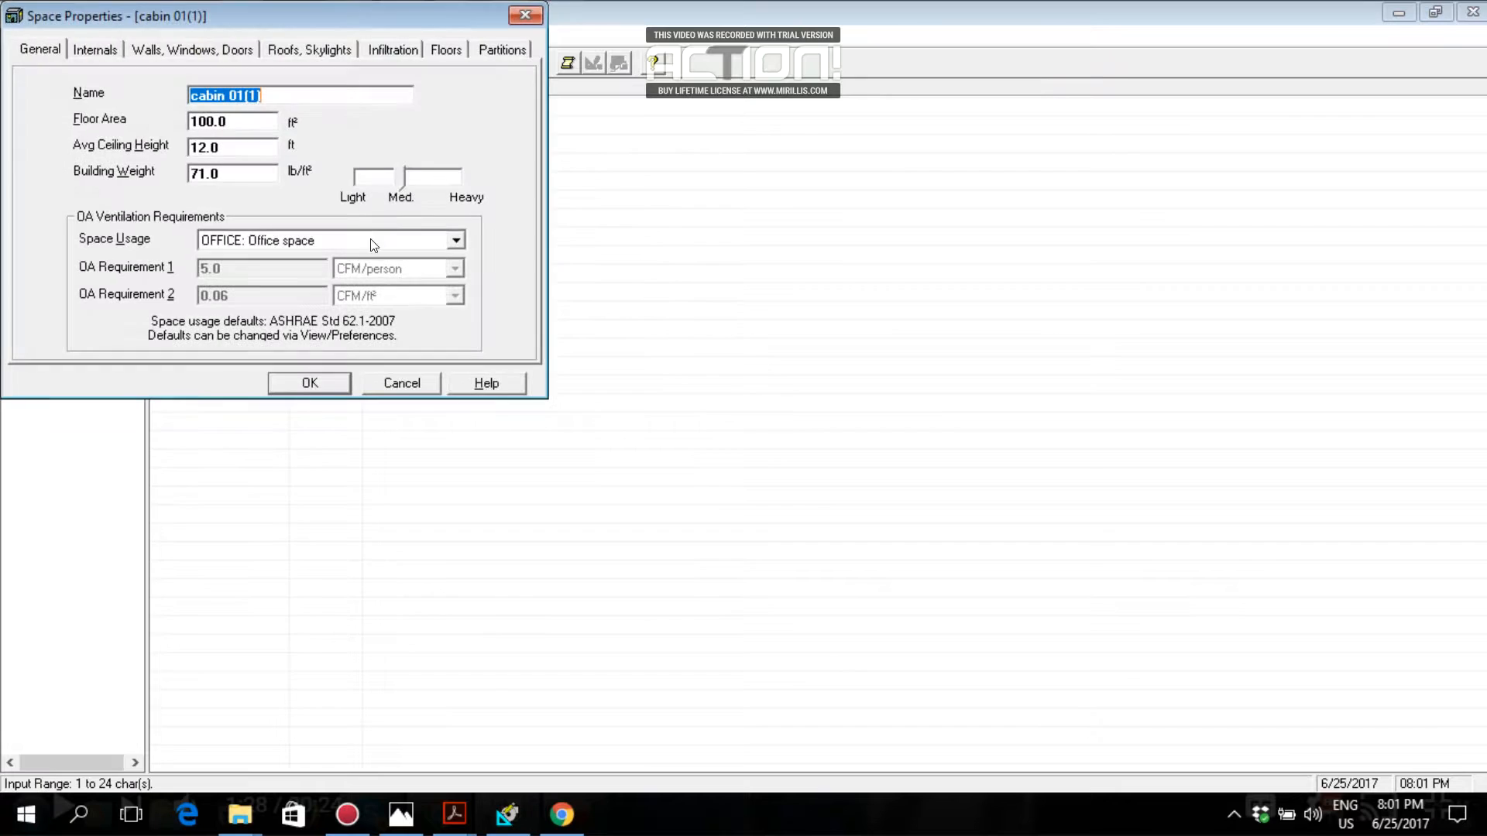
left_click(326, 385)
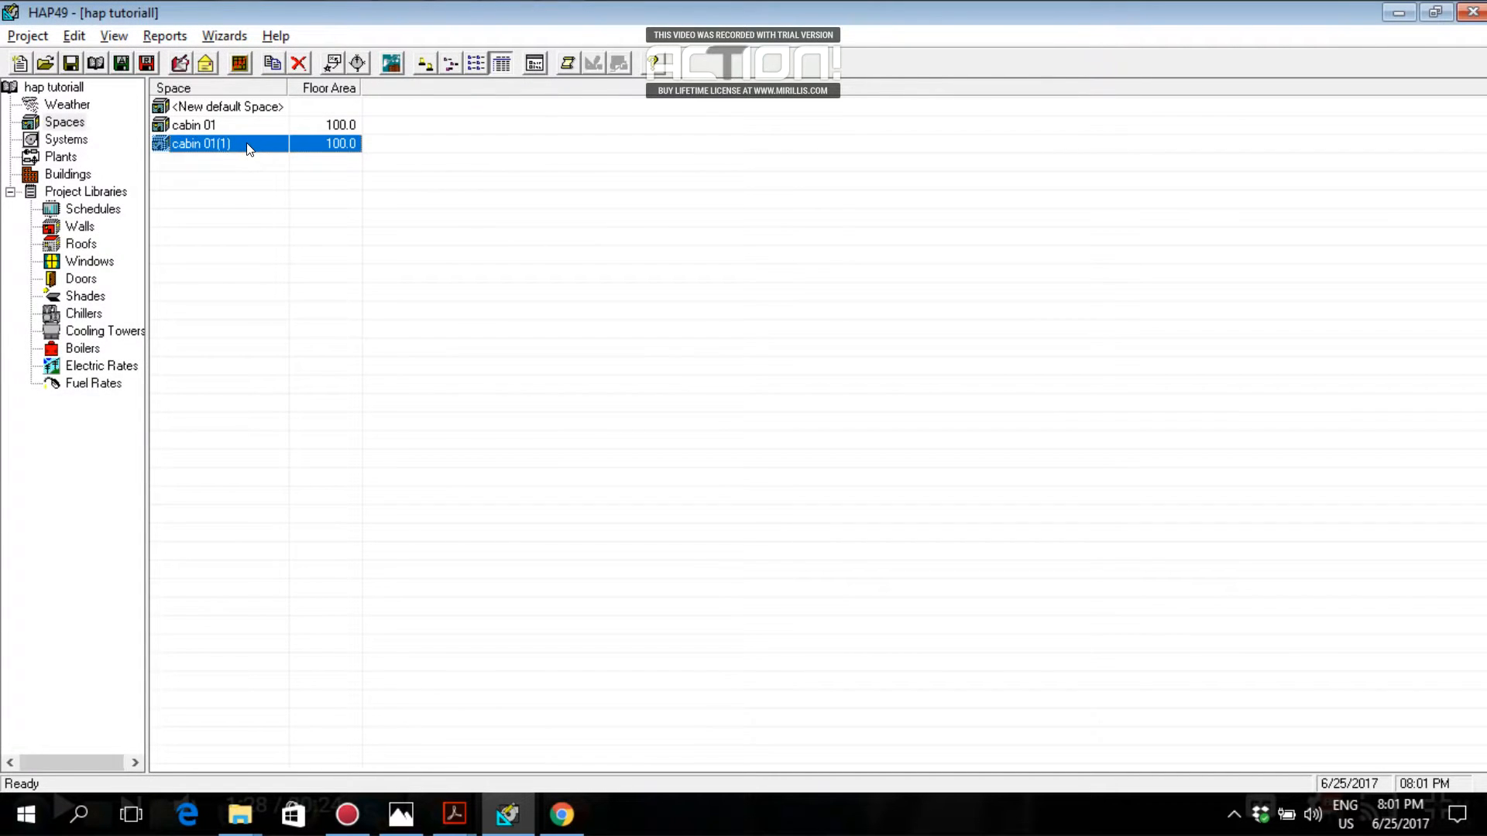
right_click(249, 149)
left_click(275, 154)
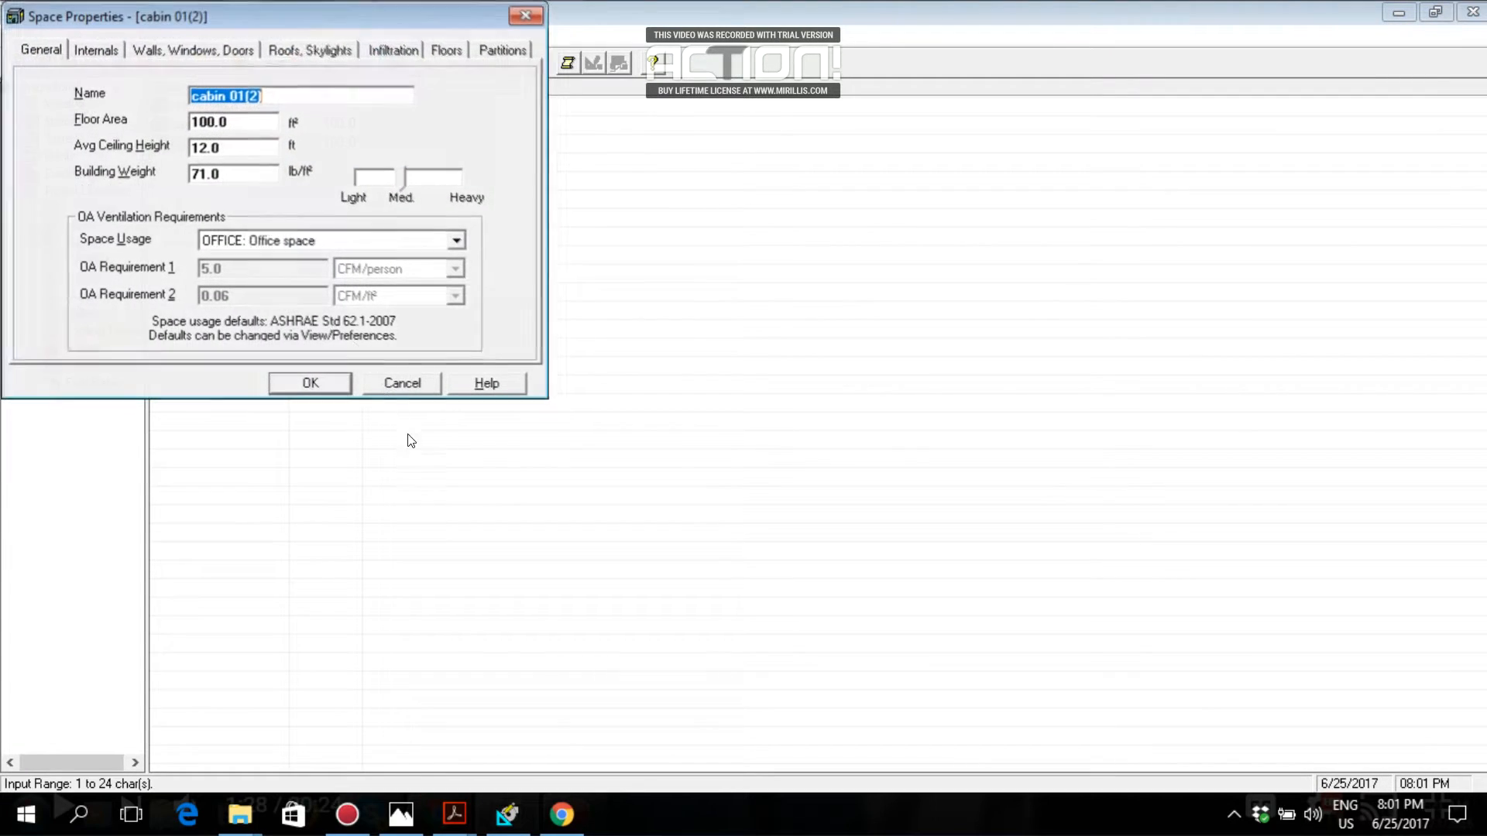
left_click(312, 391)
Make three more duplicates of the cabin space, each from the newest copy, with unchanged properties
right_click(229, 156)
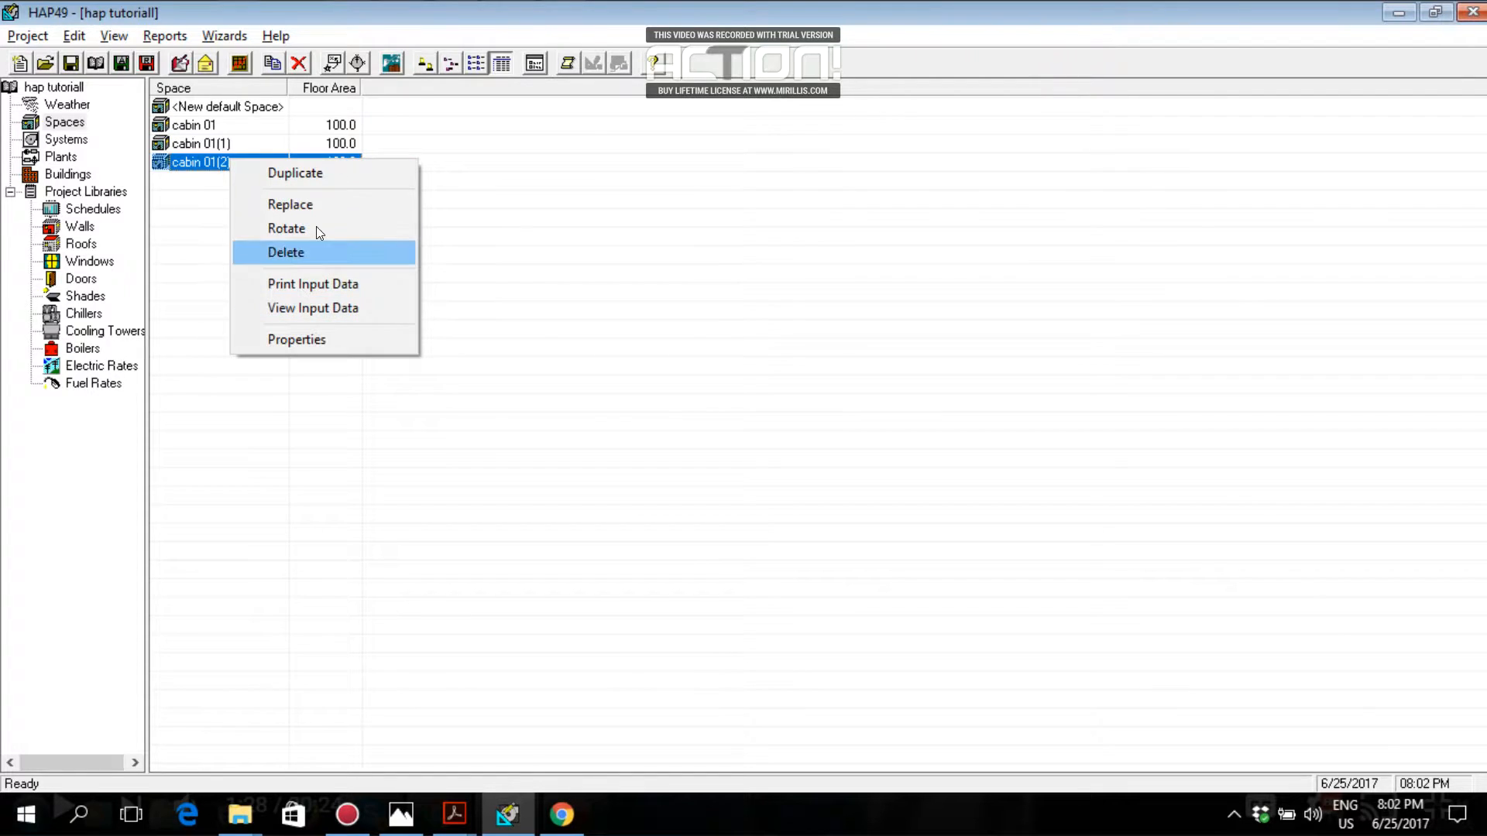
left_click(316, 176)
left_click(321, 383)
right_click(207, 178)
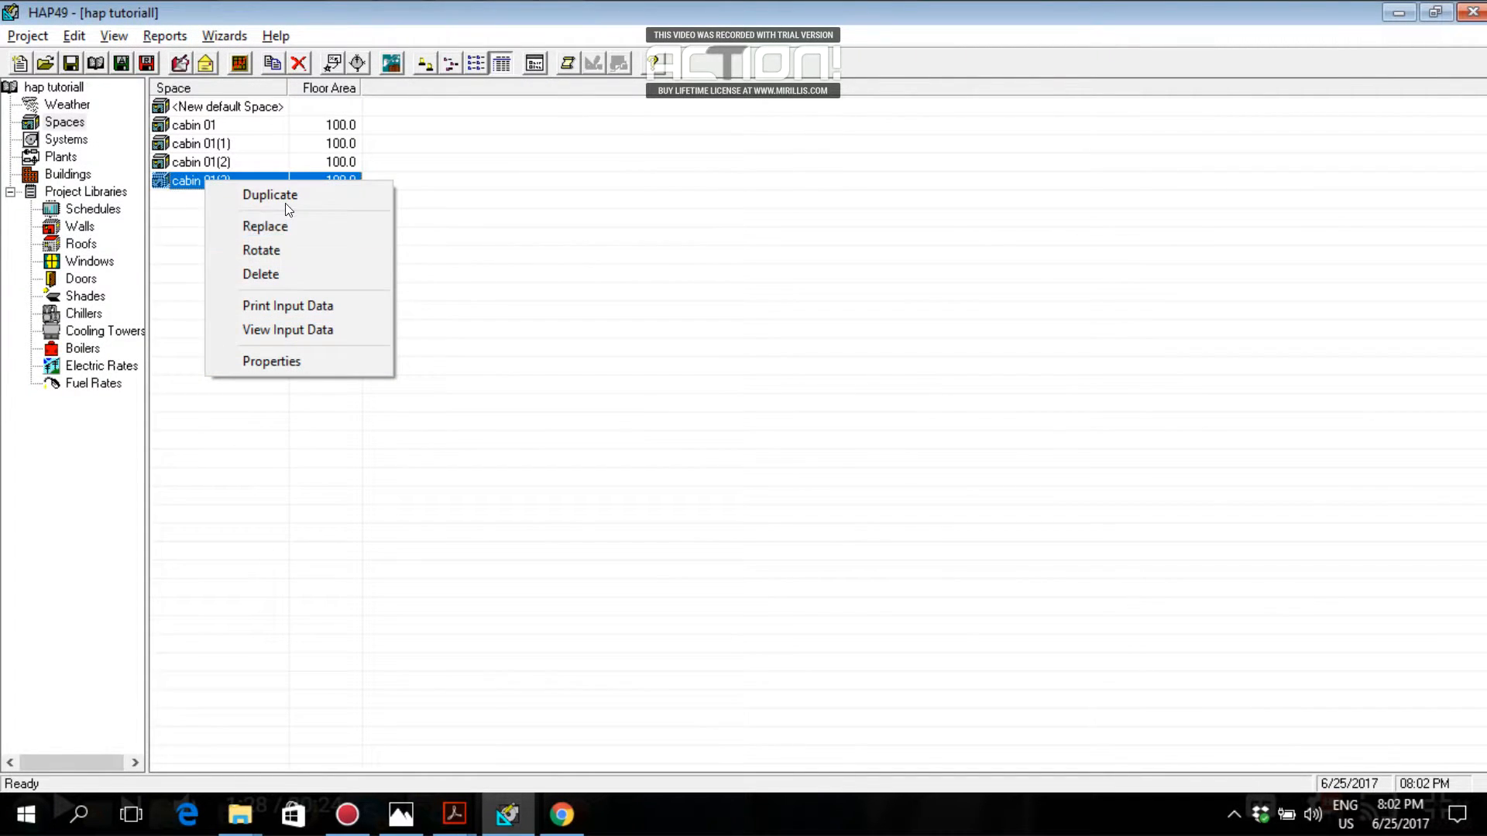
left_click(286, 203)
left_click(316, 384)
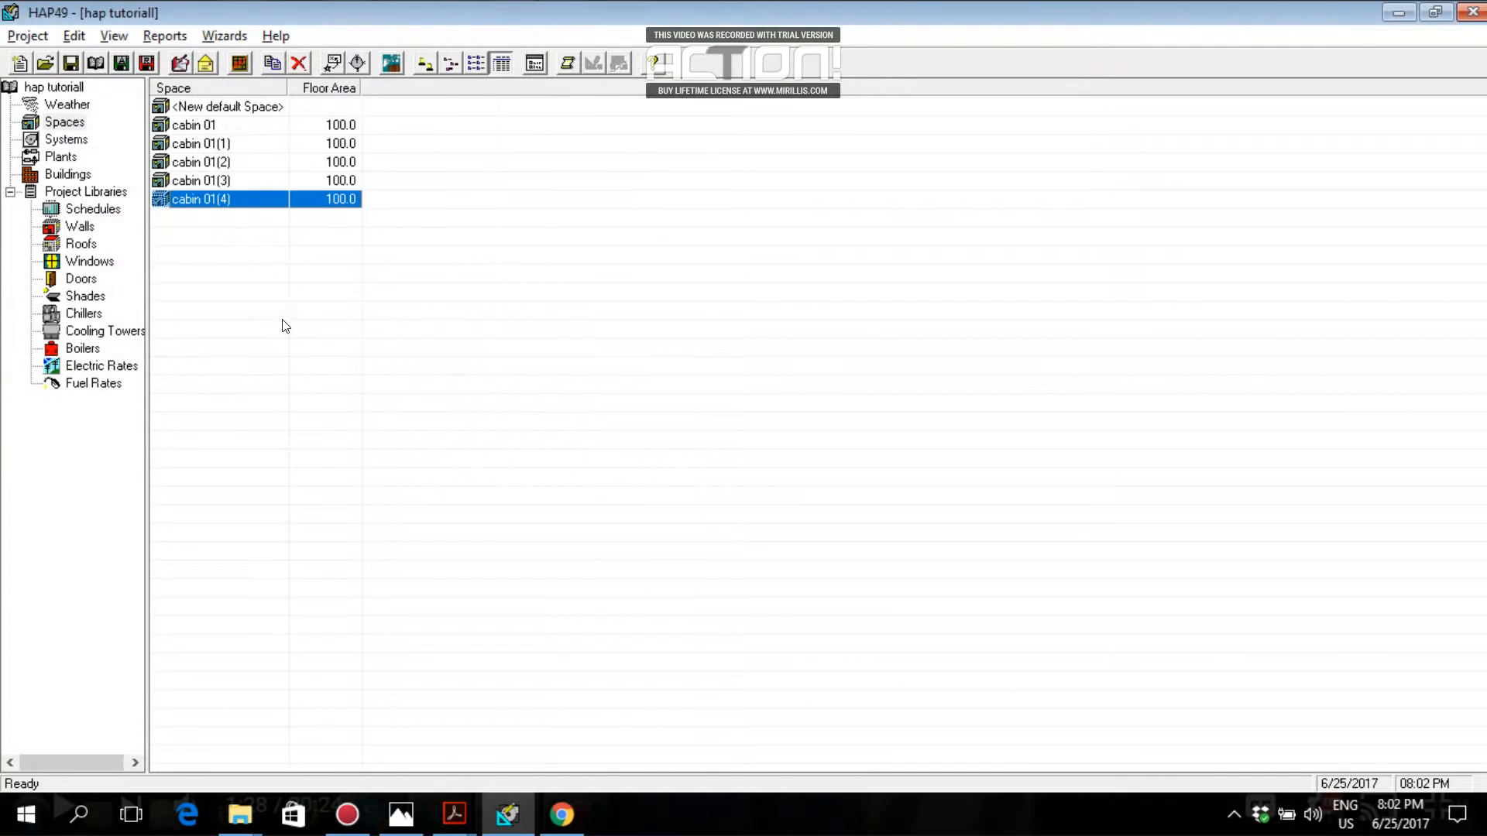
right_click(242, 205)
left_click(270, 216)
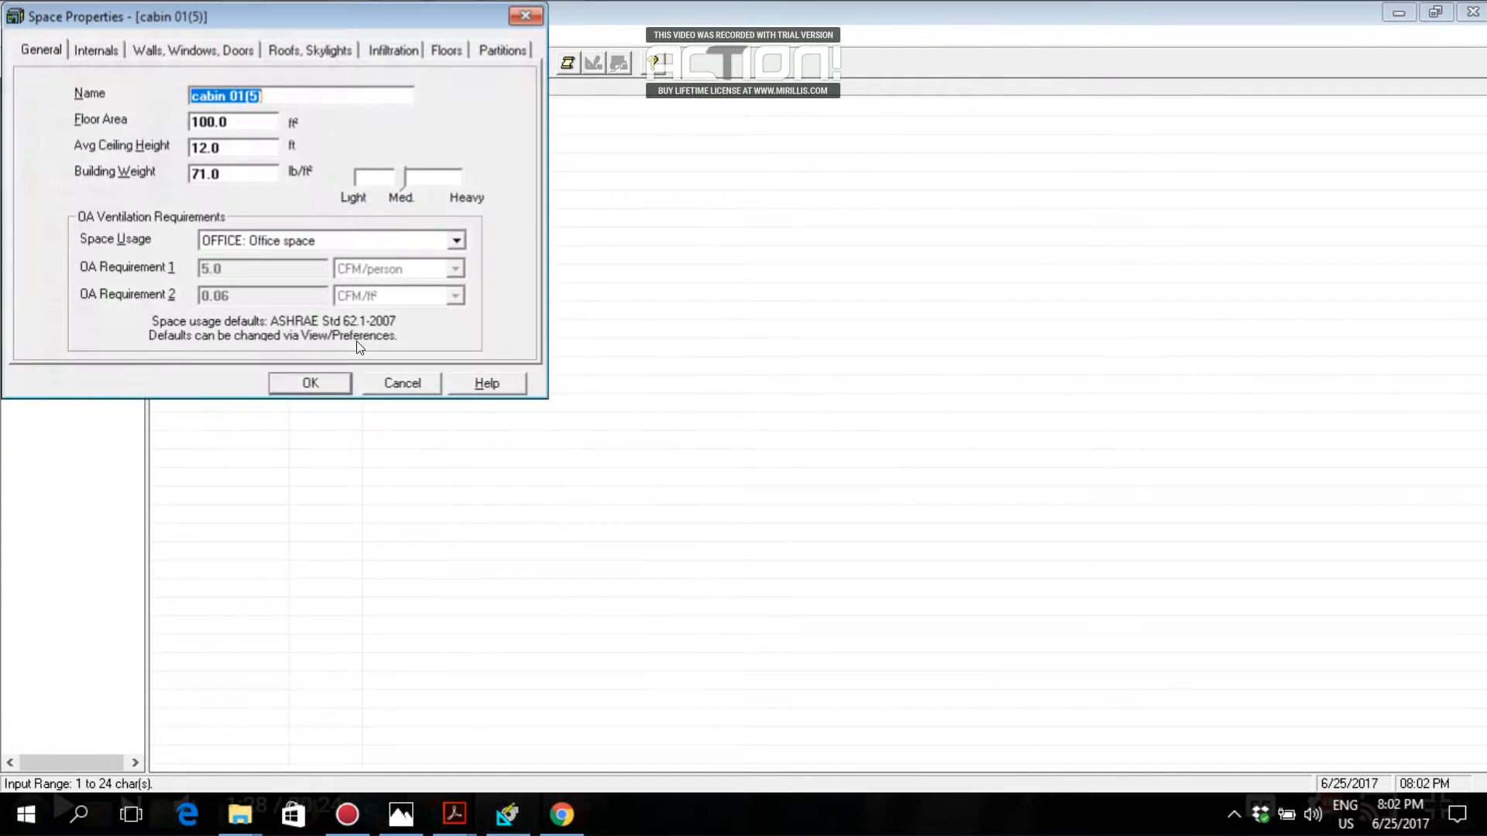
left_click(310, 383)
left_click_drag(278, 353, 189, 151)
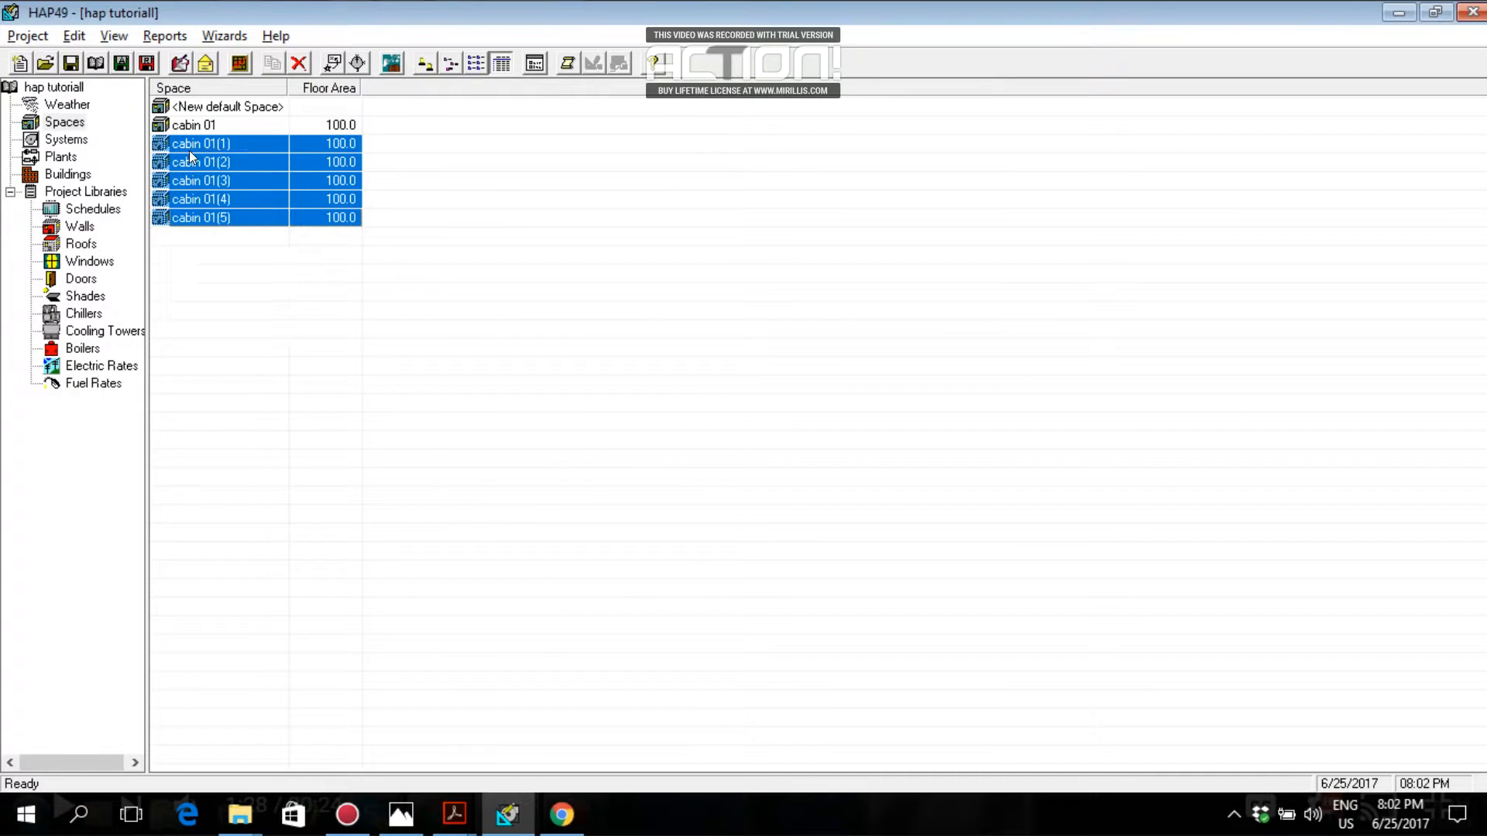
right_click(189, 151)
left_click(479, 326)
Duplicate the cabin 01(5) space and its resulting copy, accepting the default names
left_click(199, 224)
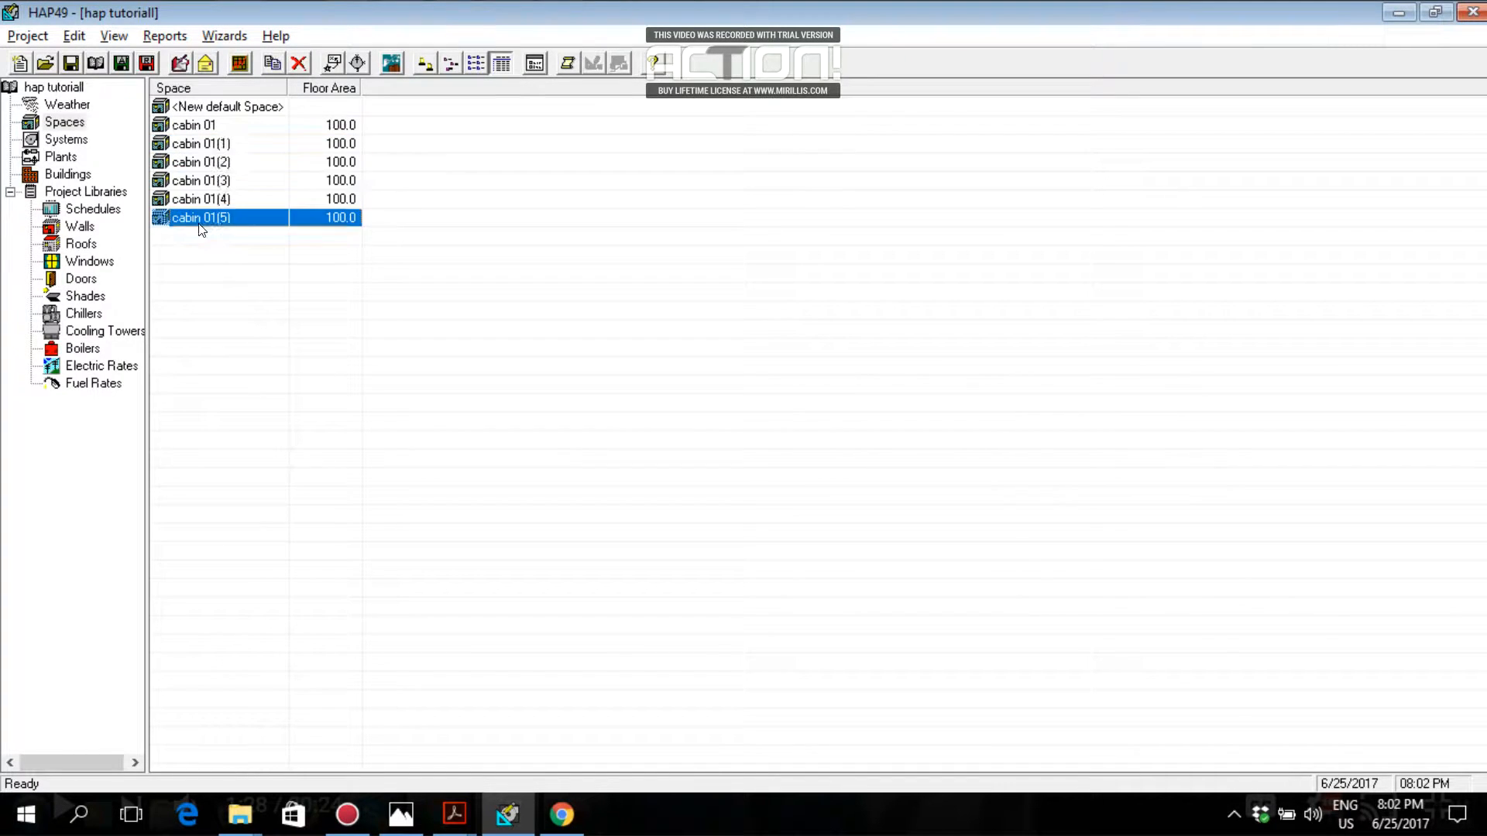
right_click(203, 223)
left_click(237, 239)
left_click(324, 375)
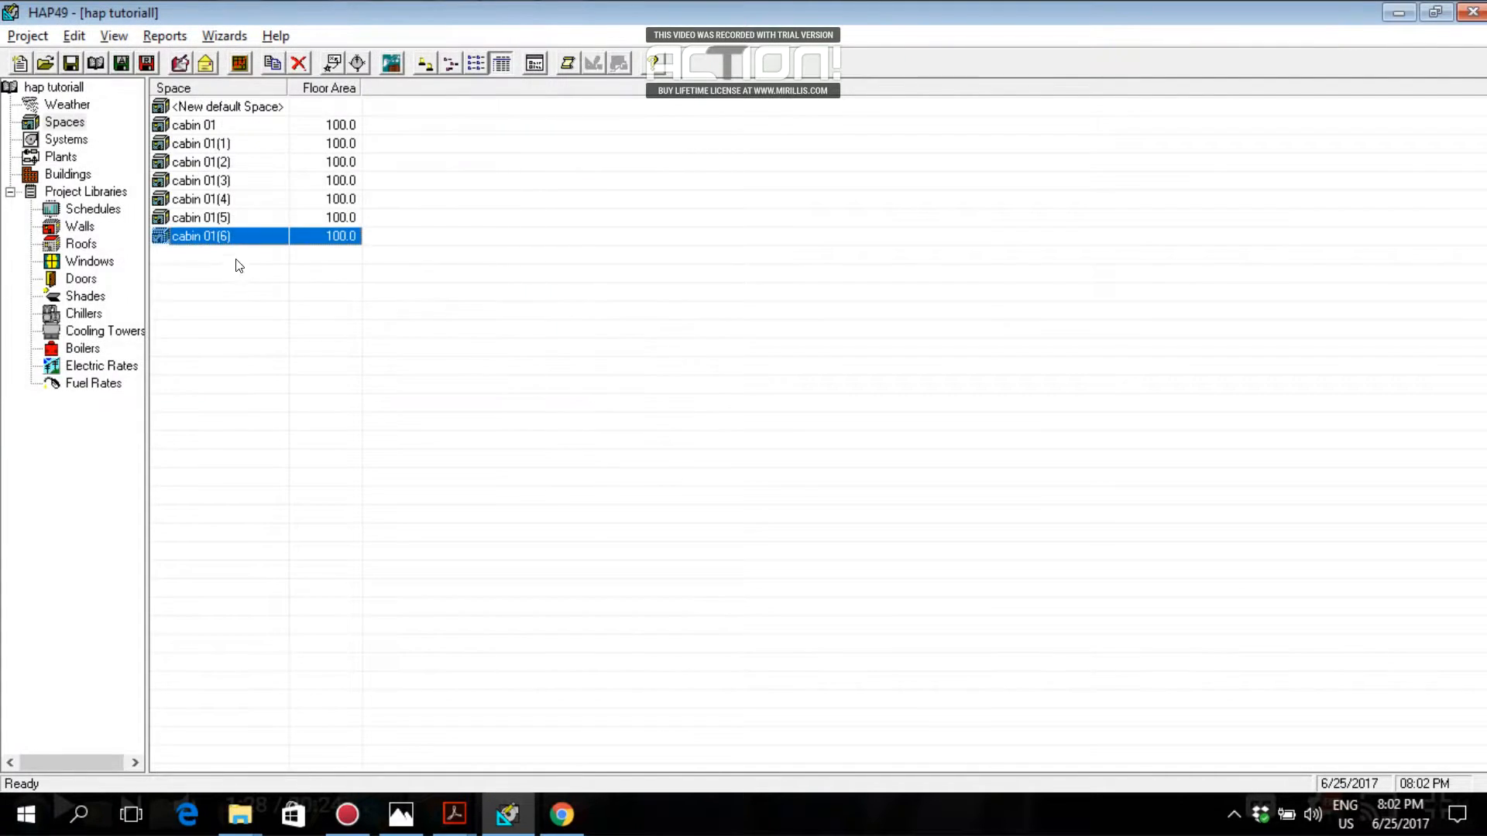
right_click(228, 237)
left_click(256, 249)
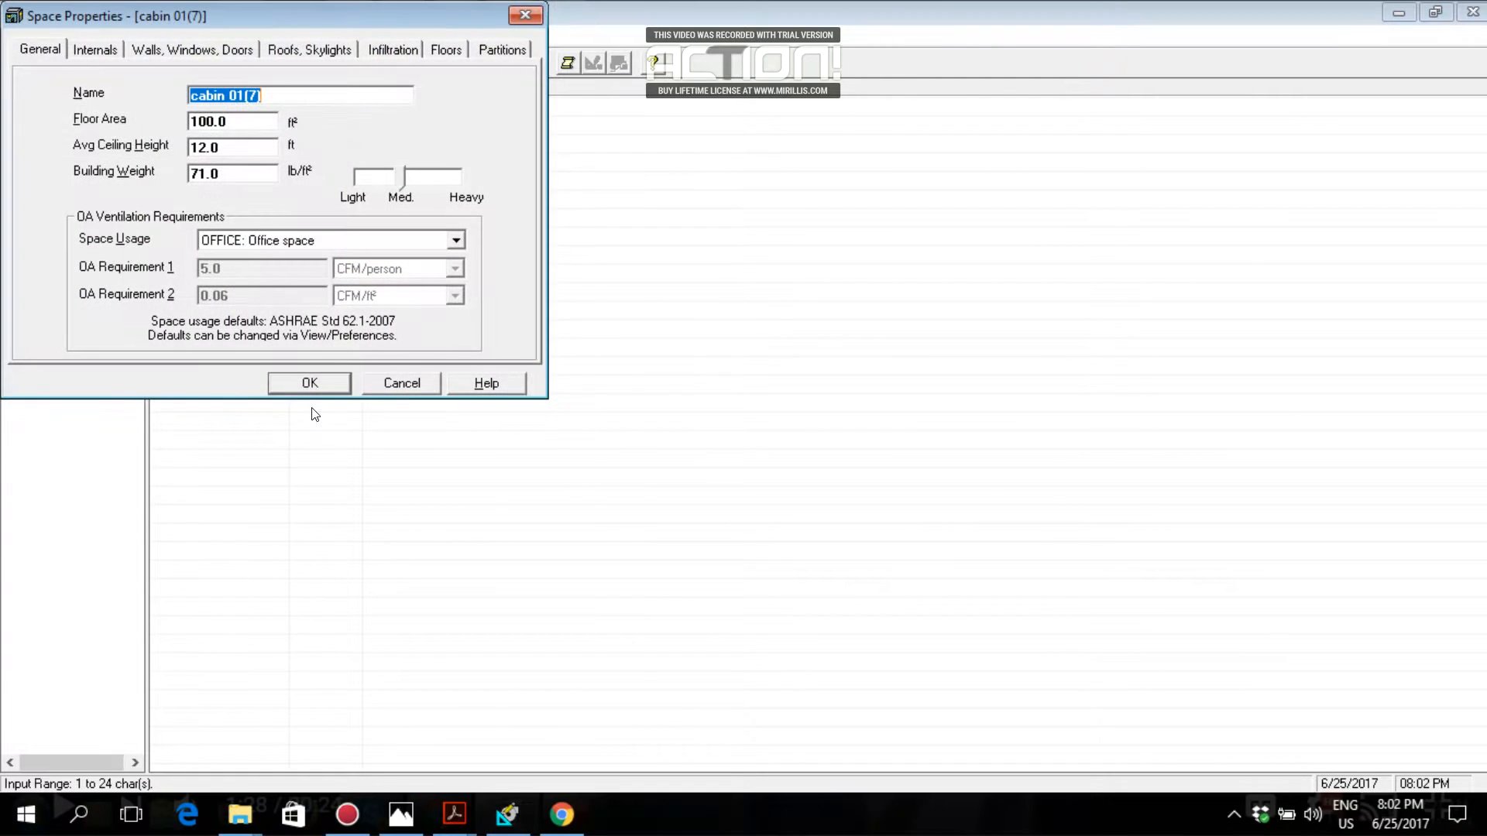
left_click(310, 383)
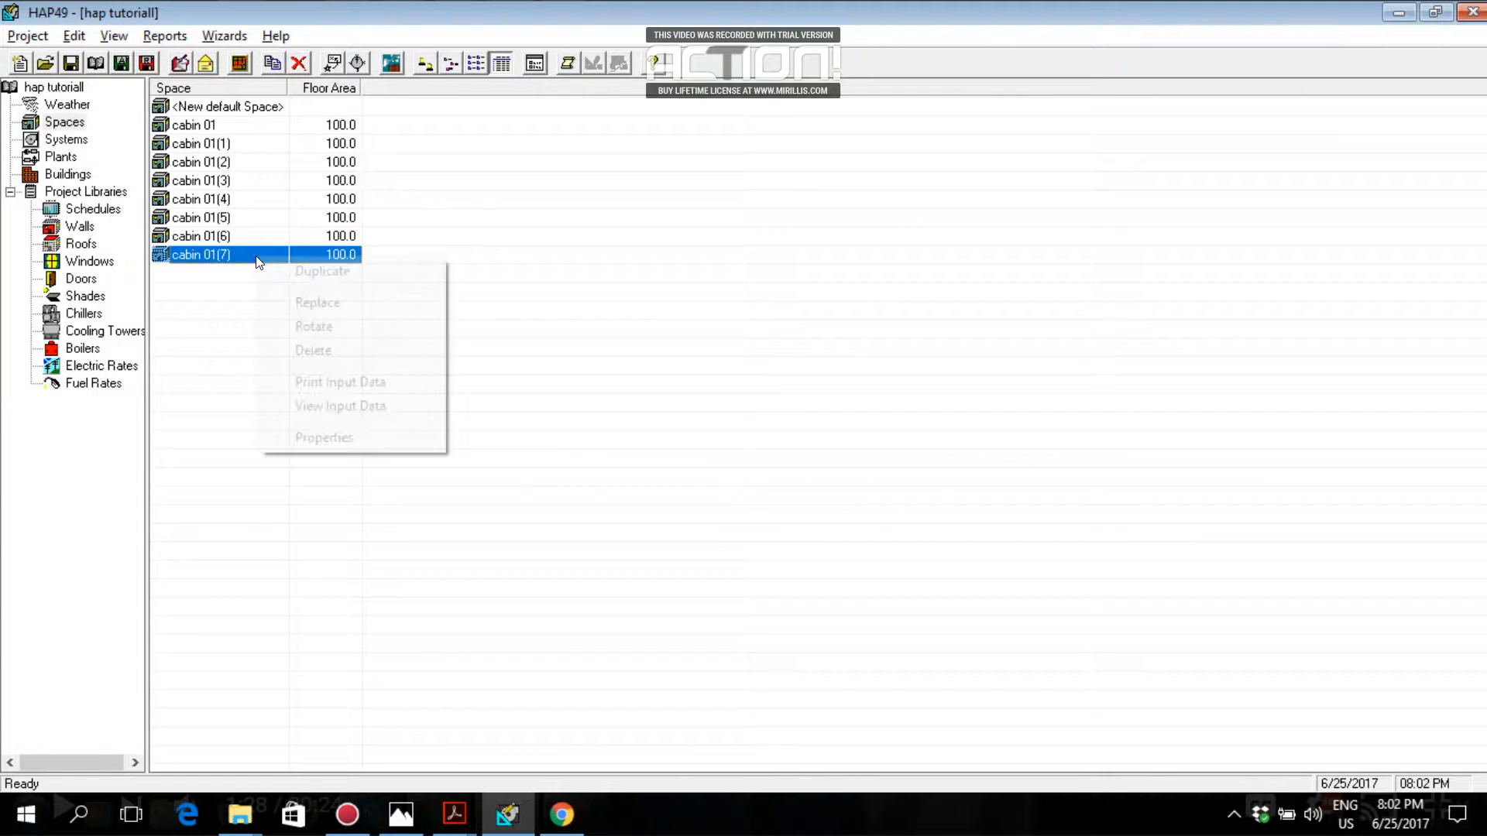
Duplicate the newest cabin space three more times, starting from cabin 01(7), keeping the default names and properties
right_click(259, 256)
left_click(279, 273)
left_click(310, 382)
right_click(236, 268)
left_click(276, 284)
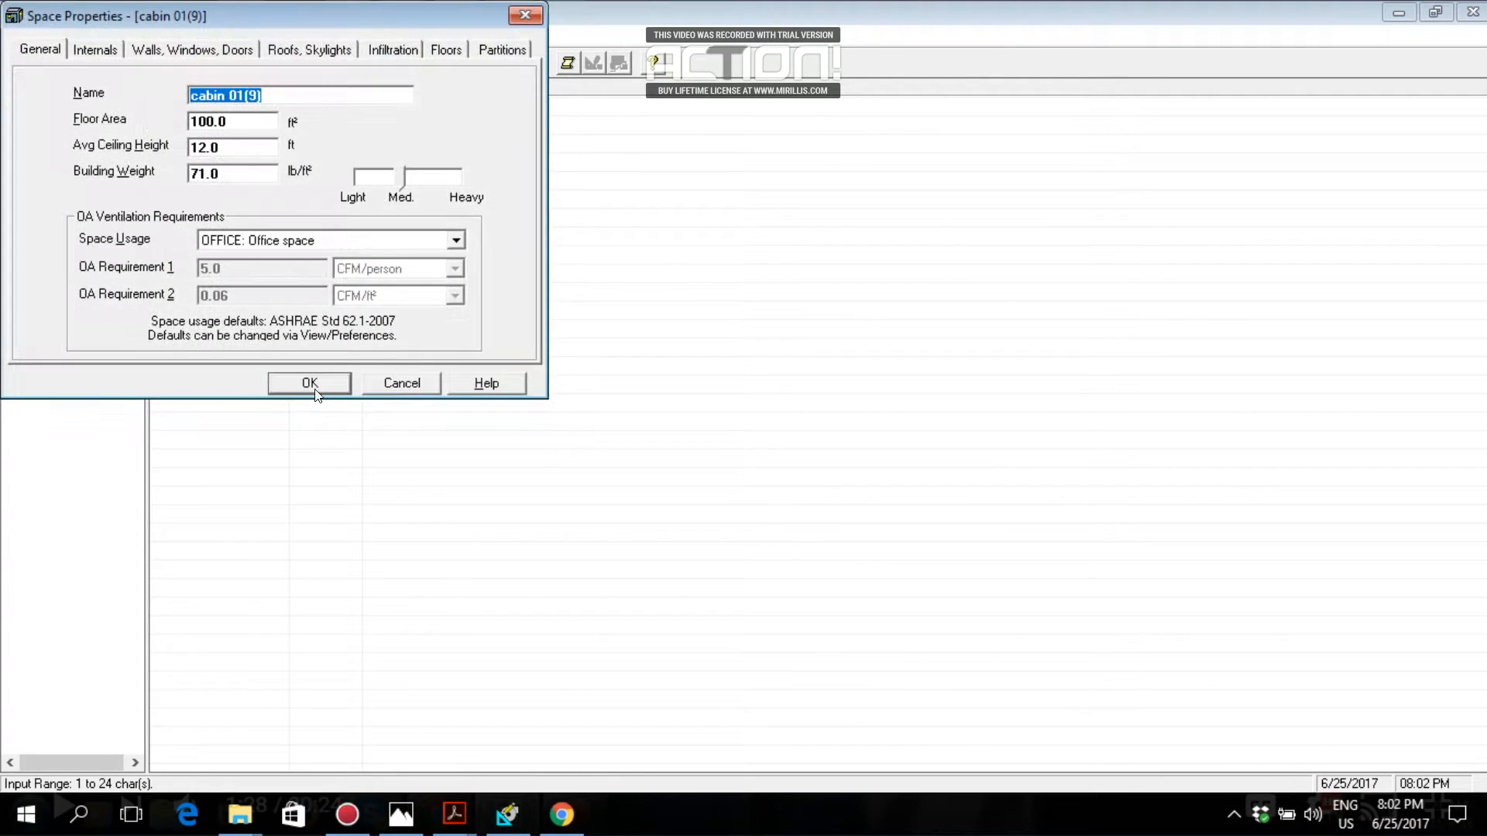
left_click(310, 383)
right_click(235, 291)
left_click(308, 307)
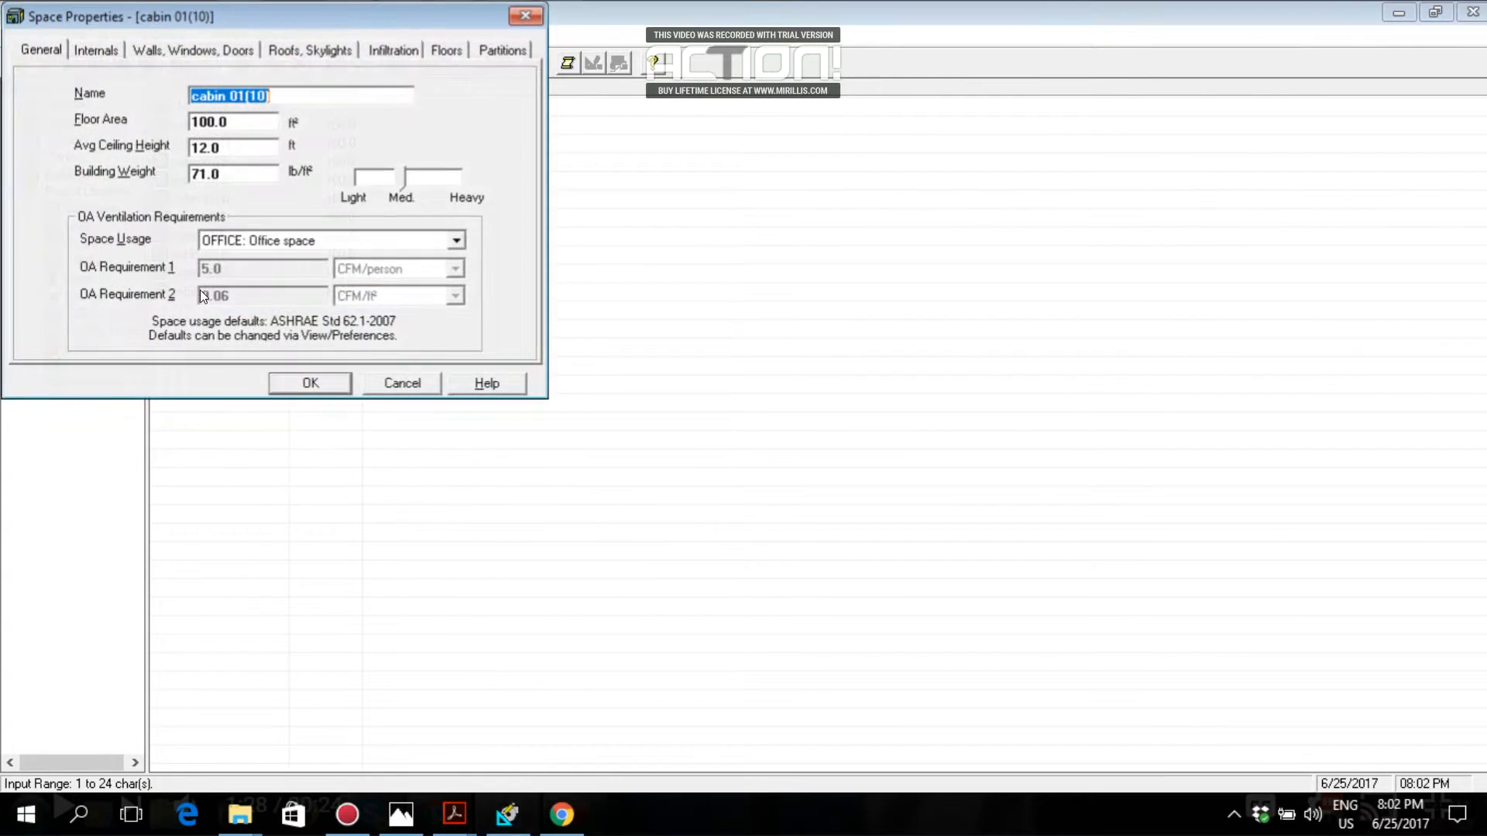
left_click(309, 382)
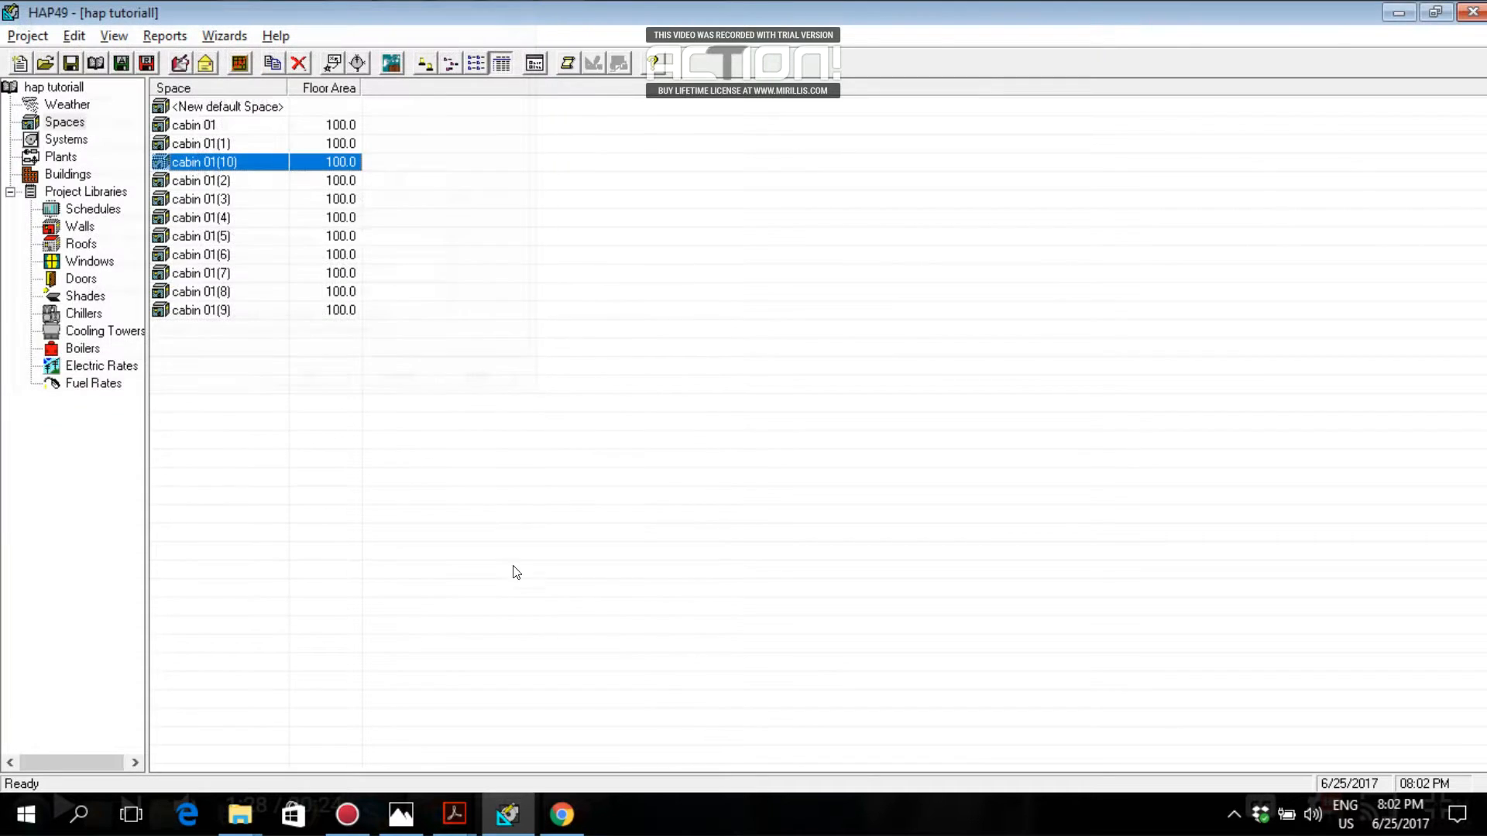
Go through the cabin spaces in the list one by one to count them
left_click(212, 128)
left_click(219, 149)
left_click(223, 163)
left_click(229, 182)
left_click(233, 201)
left_click(235, 220)
left_click(237, 237)
left_click(237, 256)
left_click(238, 274)
left_click(237, 292)
left_click(237, 310)
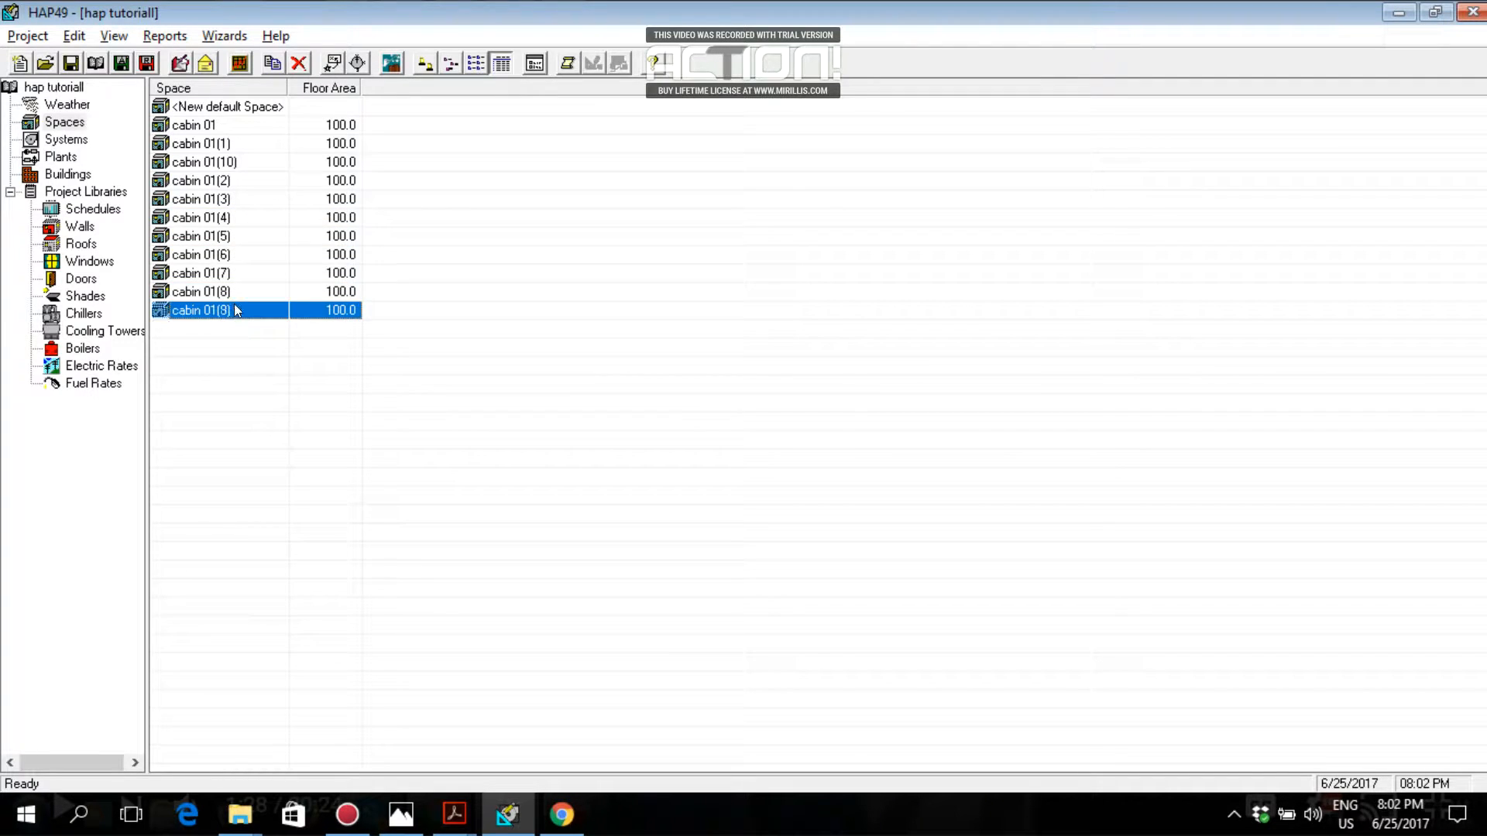
Examine the rooms on the office layout image in Photos and return to HAP
left_click(400, 813)
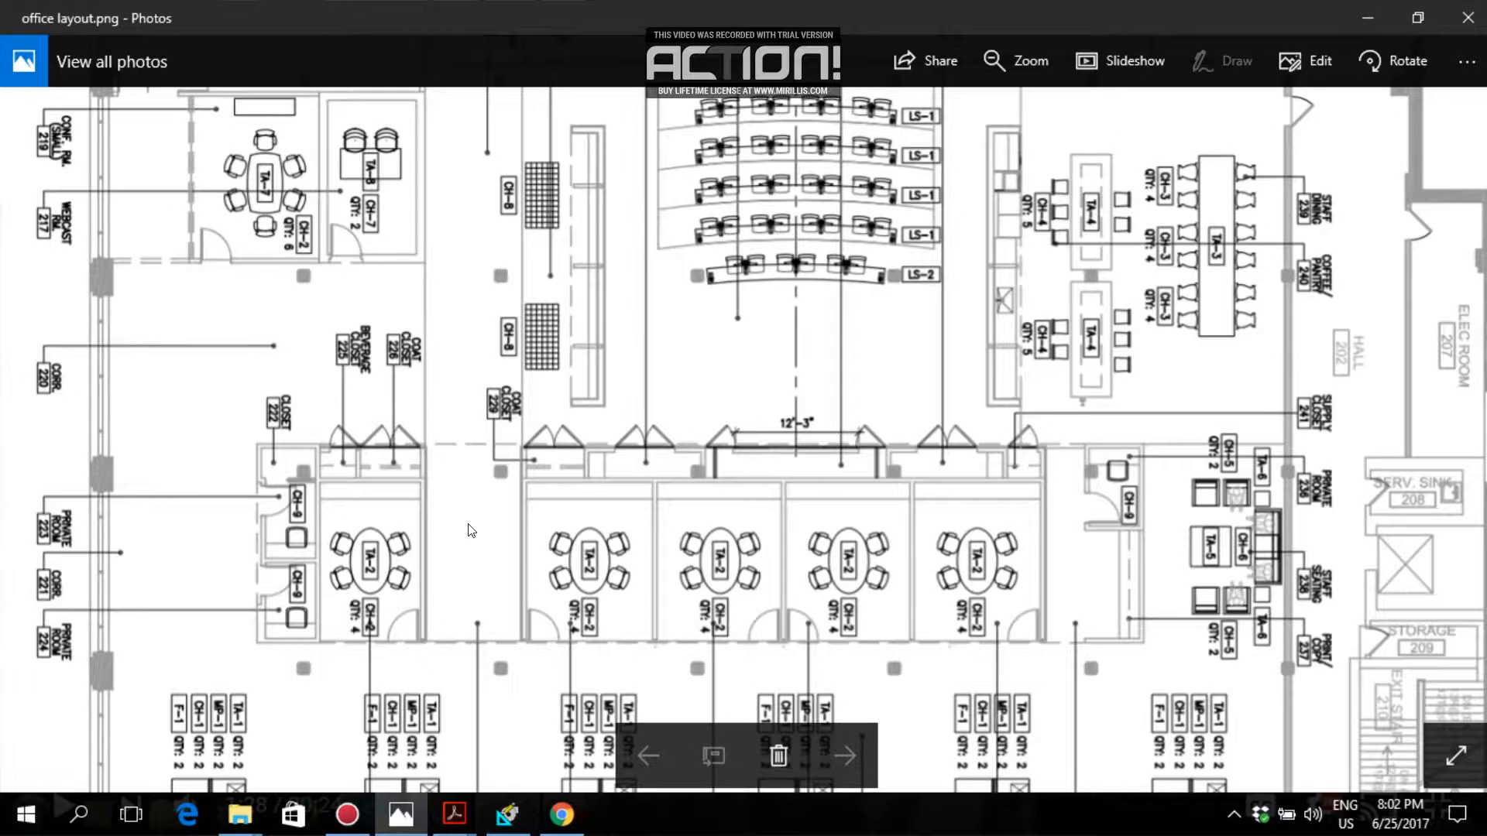
scroll(615, 468, "down", 2)
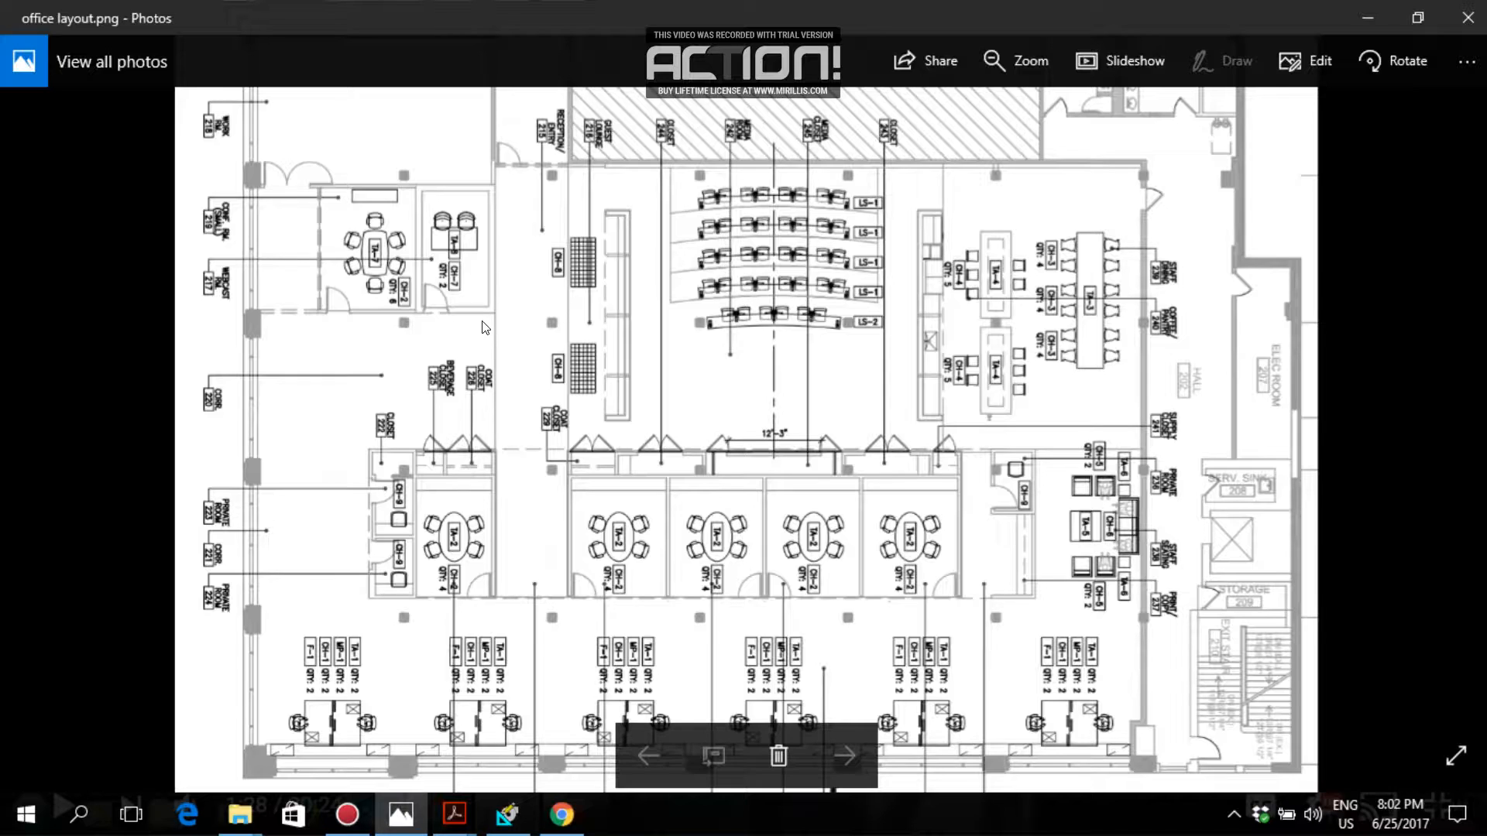
key("alt+Tab")
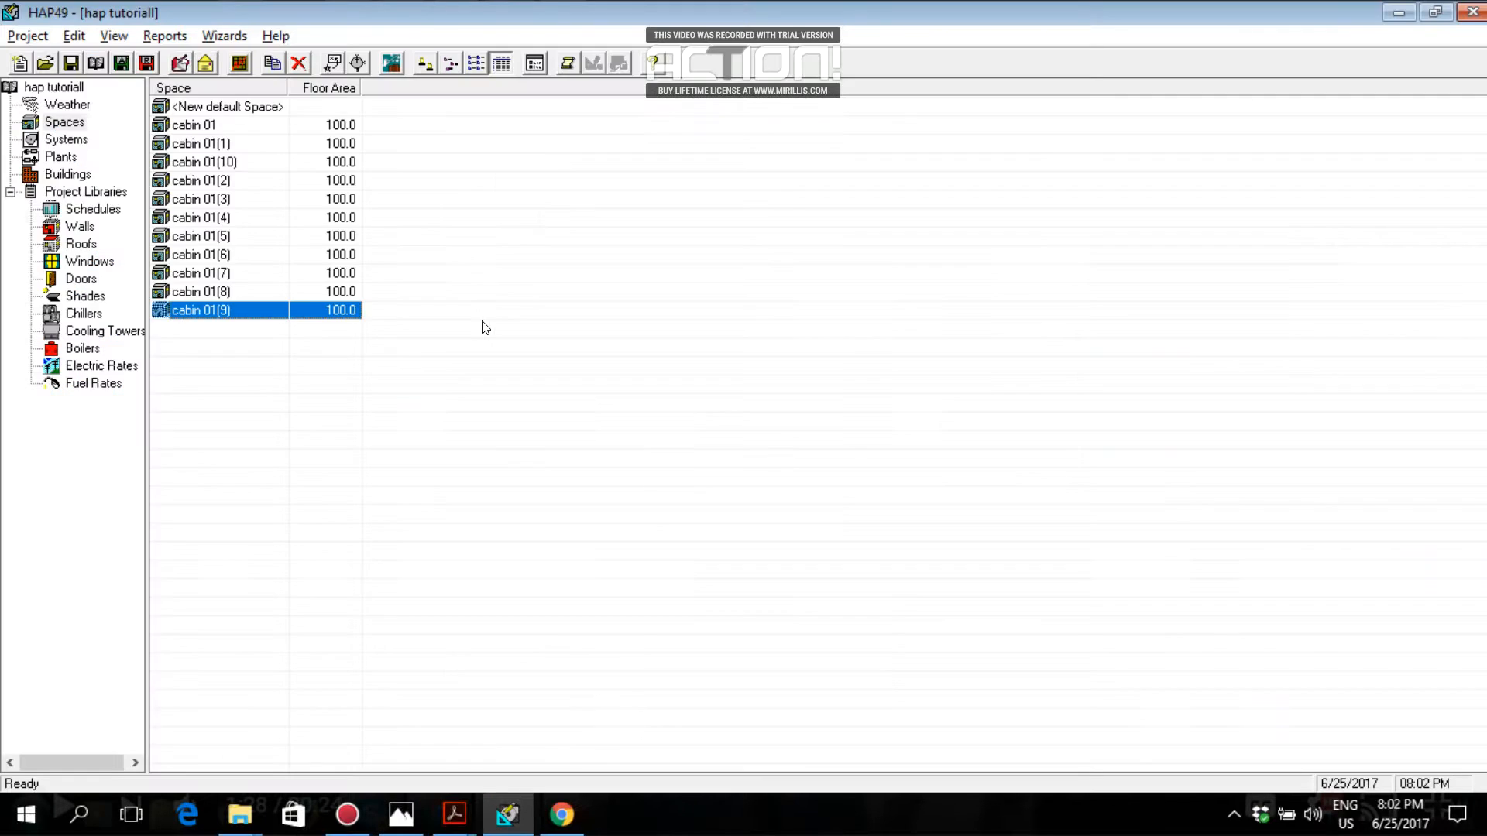
Rename the cabin 01(1) space as "meetin room" in its space properties
right_click(200, 146)
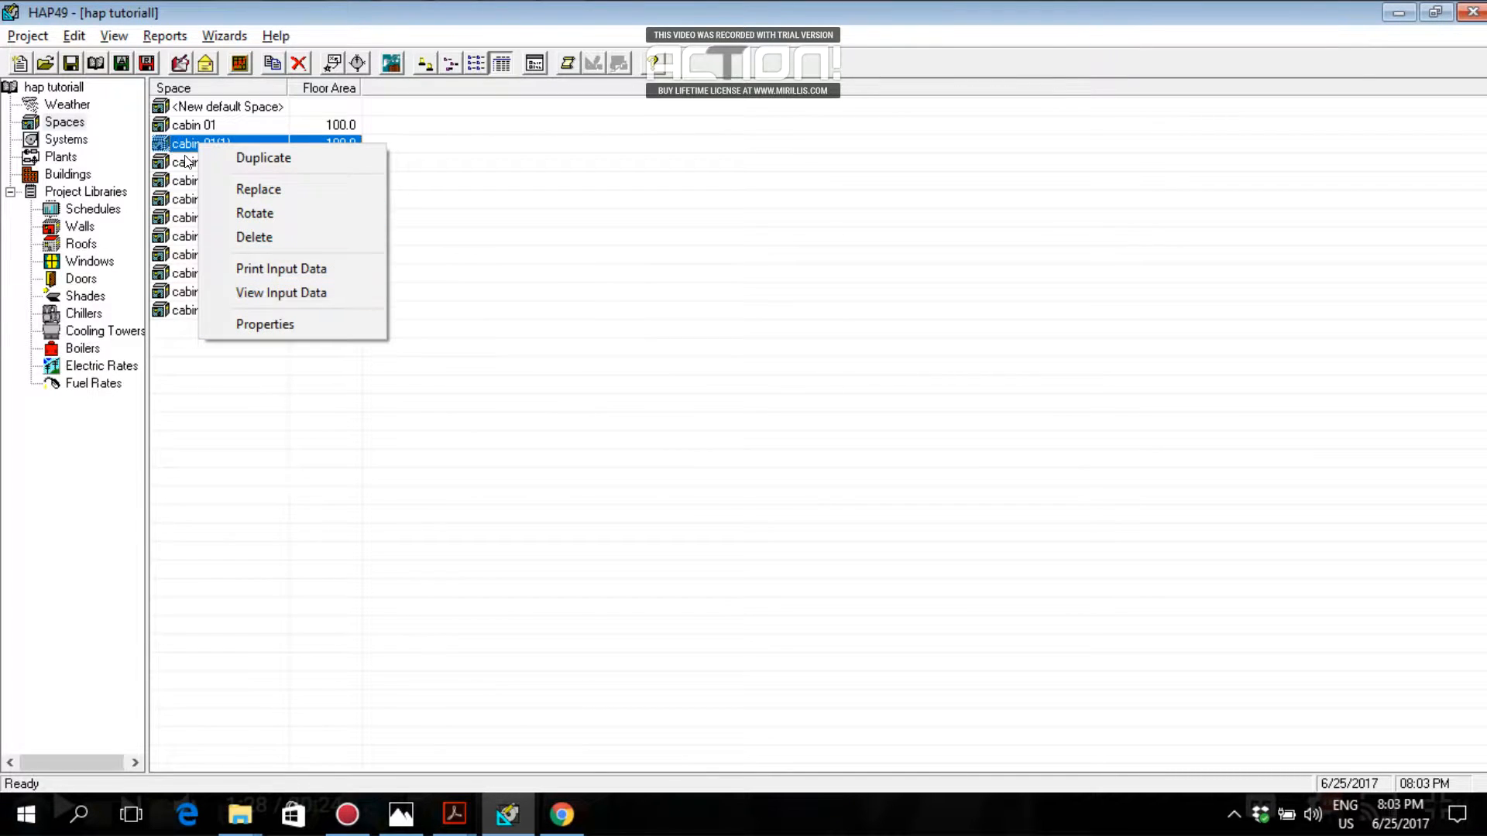
left_click(265, 323)
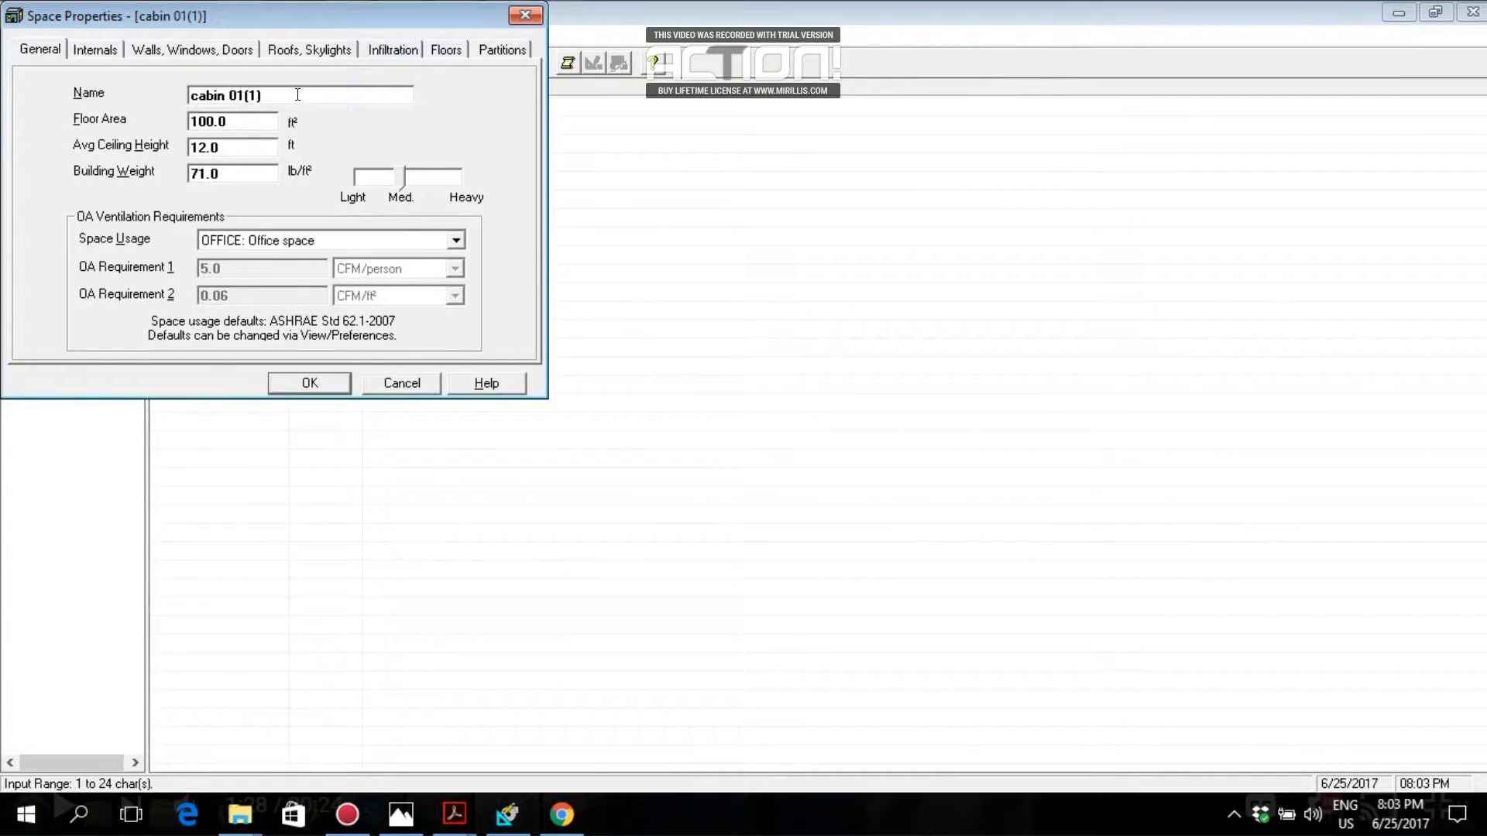
type("meetin room")
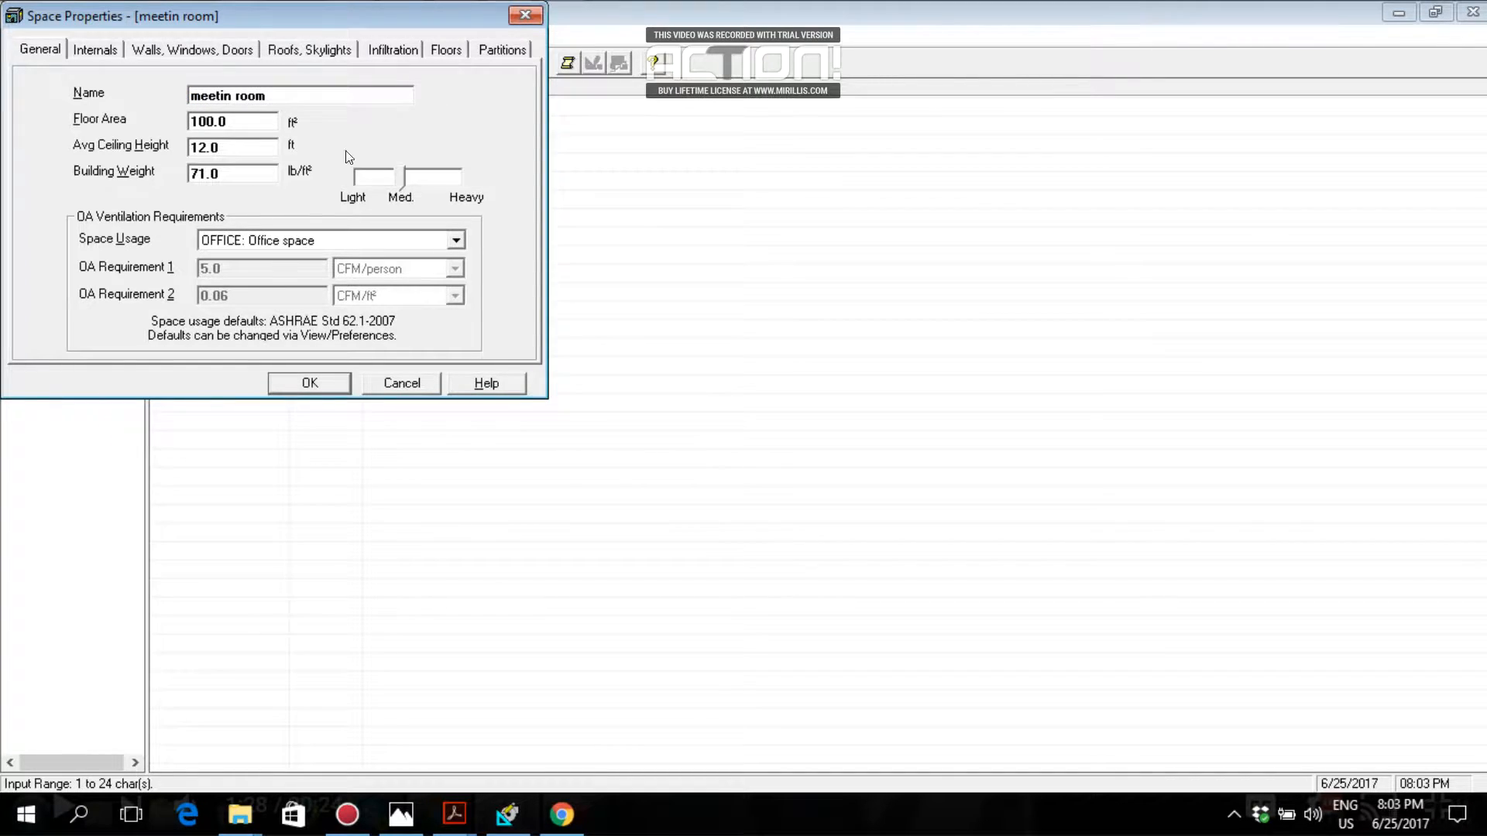
left_click(307, 385)
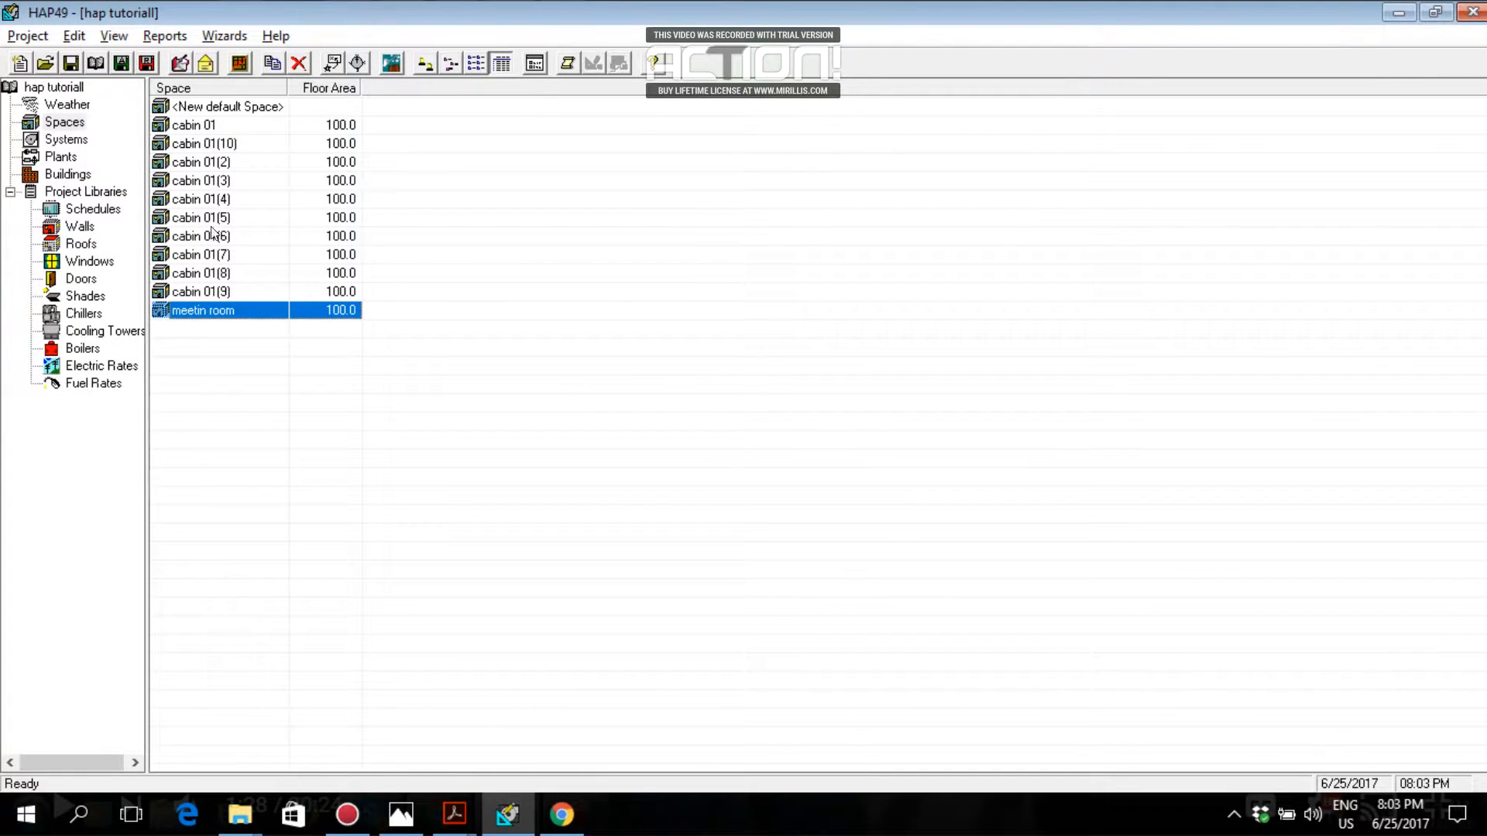
Rename the cabin 01(9) space as "cabin 02" in its space properties
double_click(208, 292)
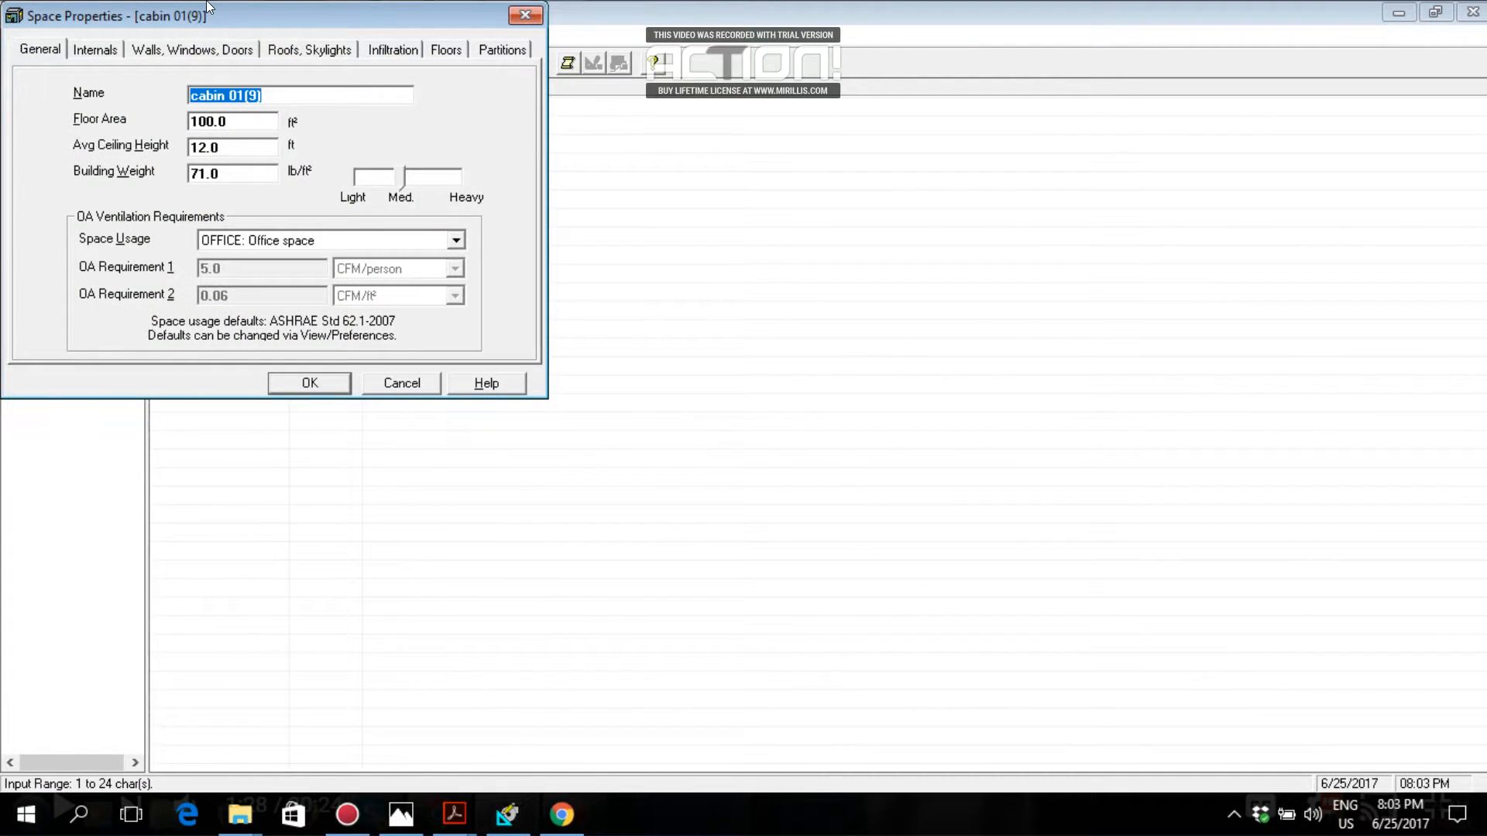
key("End")
key("BackSpace")
key("BackSpace")
key("BackSpace")
key("BackSpace")
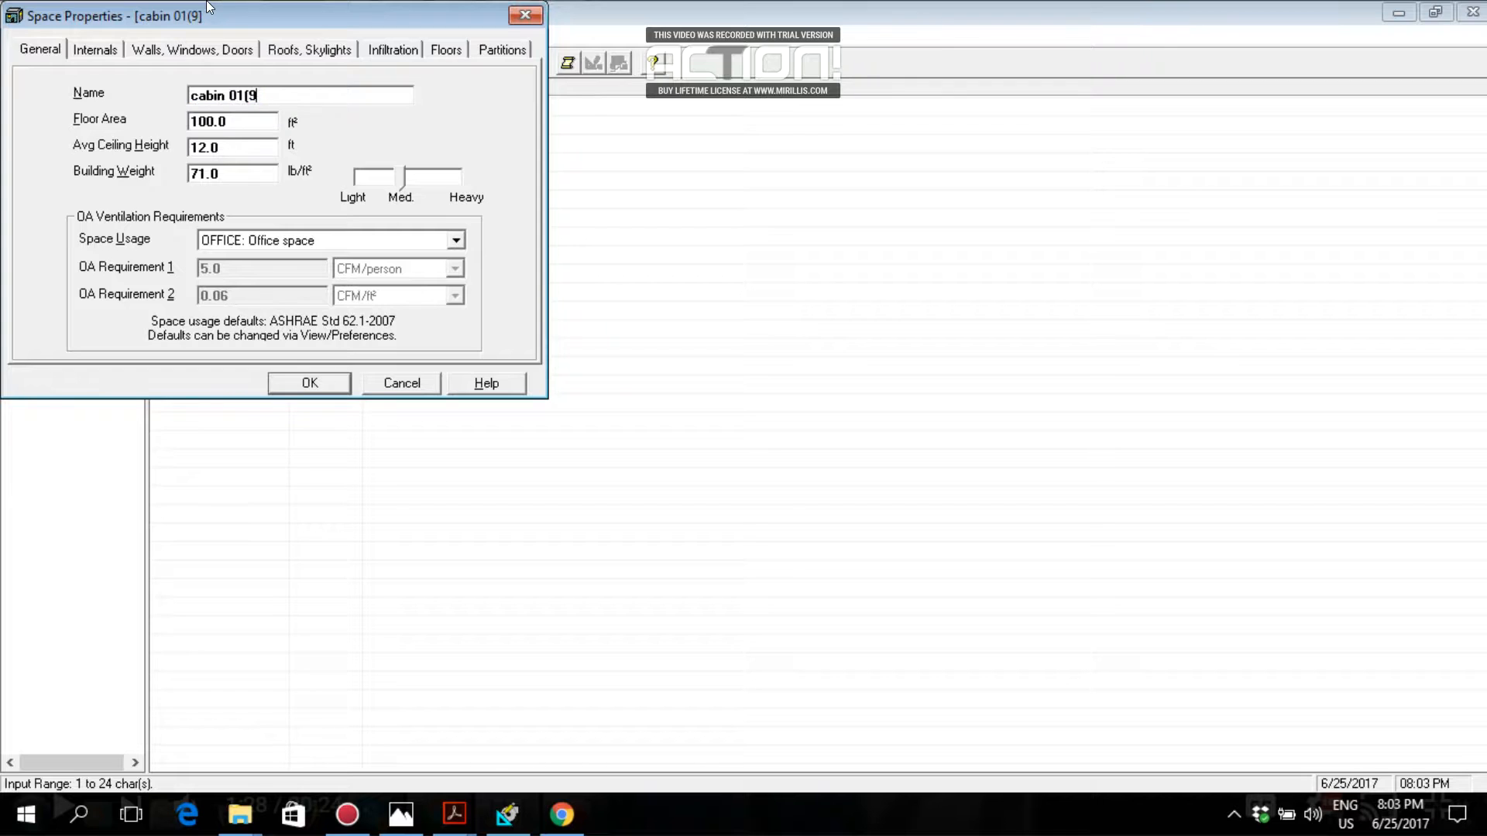
type("2")
left_click(273, 384)
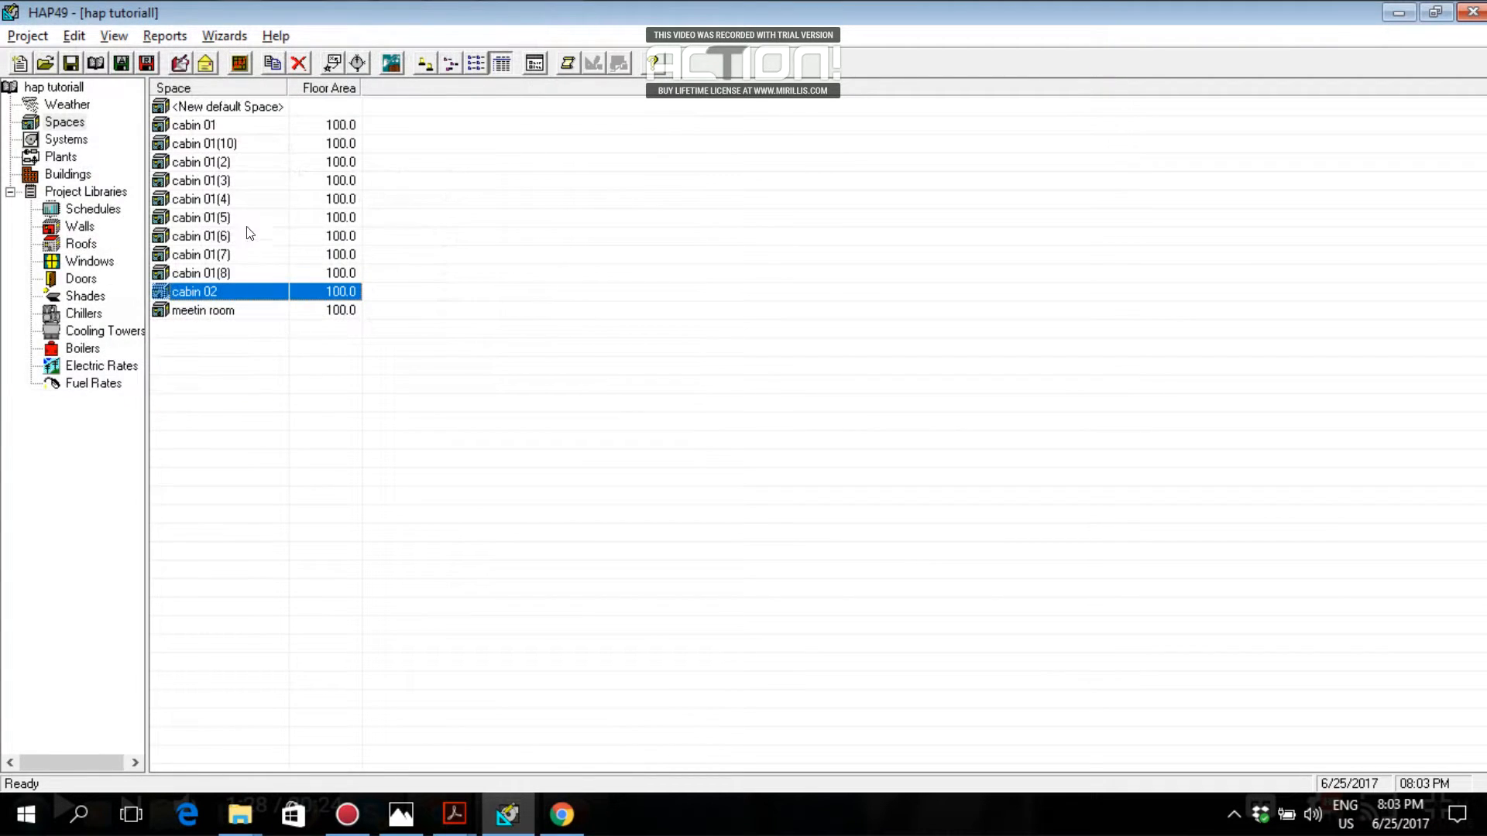
Rename the cabin 01(3) space as "cabin 3" in its space properties
double_click(238, 183)
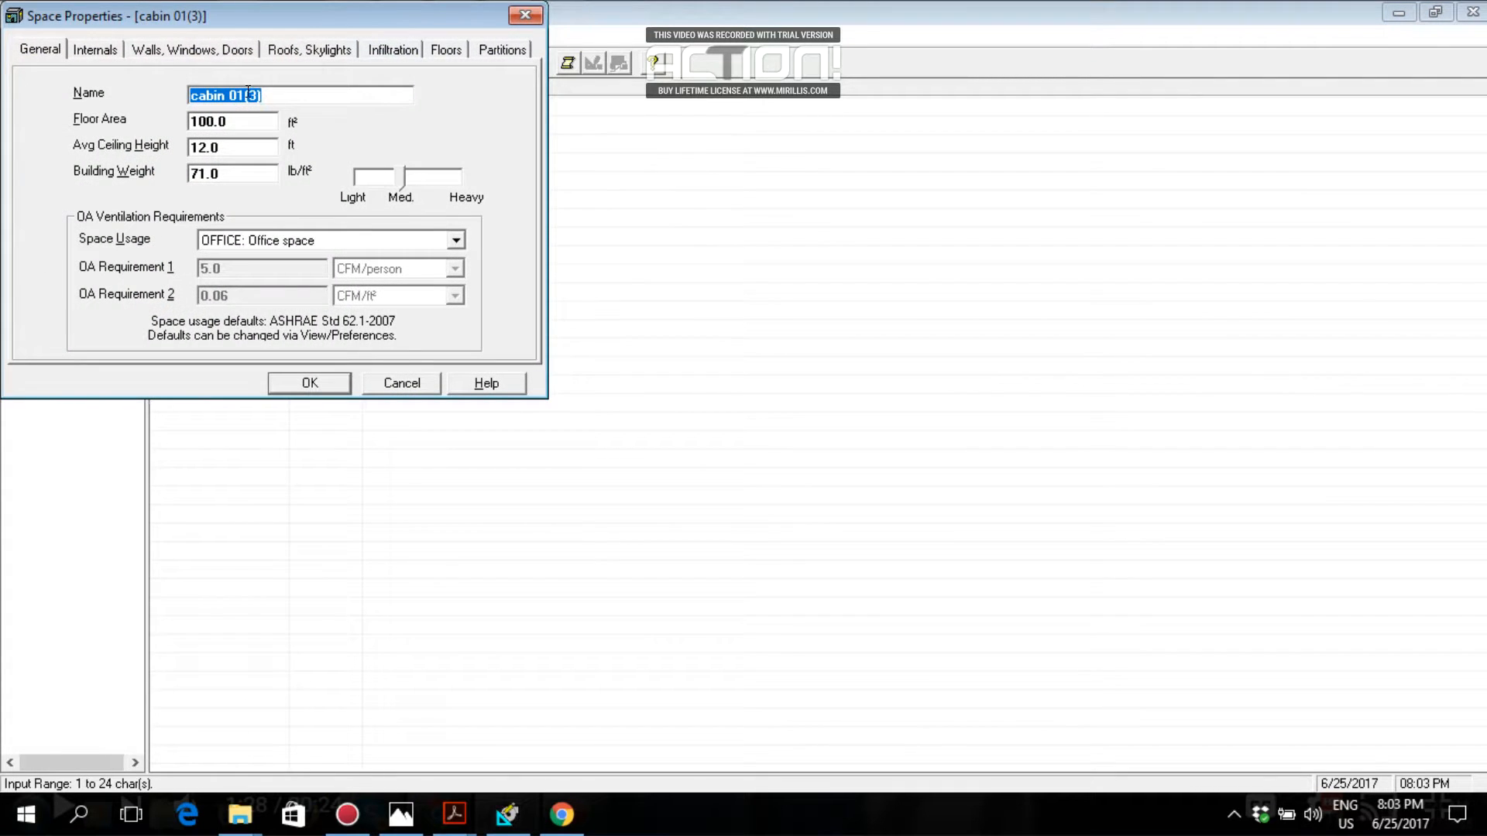
left_click(247, 94)
key("BackSpace")
key("BackSpace")
key("BackSpace")
key("BackSpace")
left_click(309, 383)
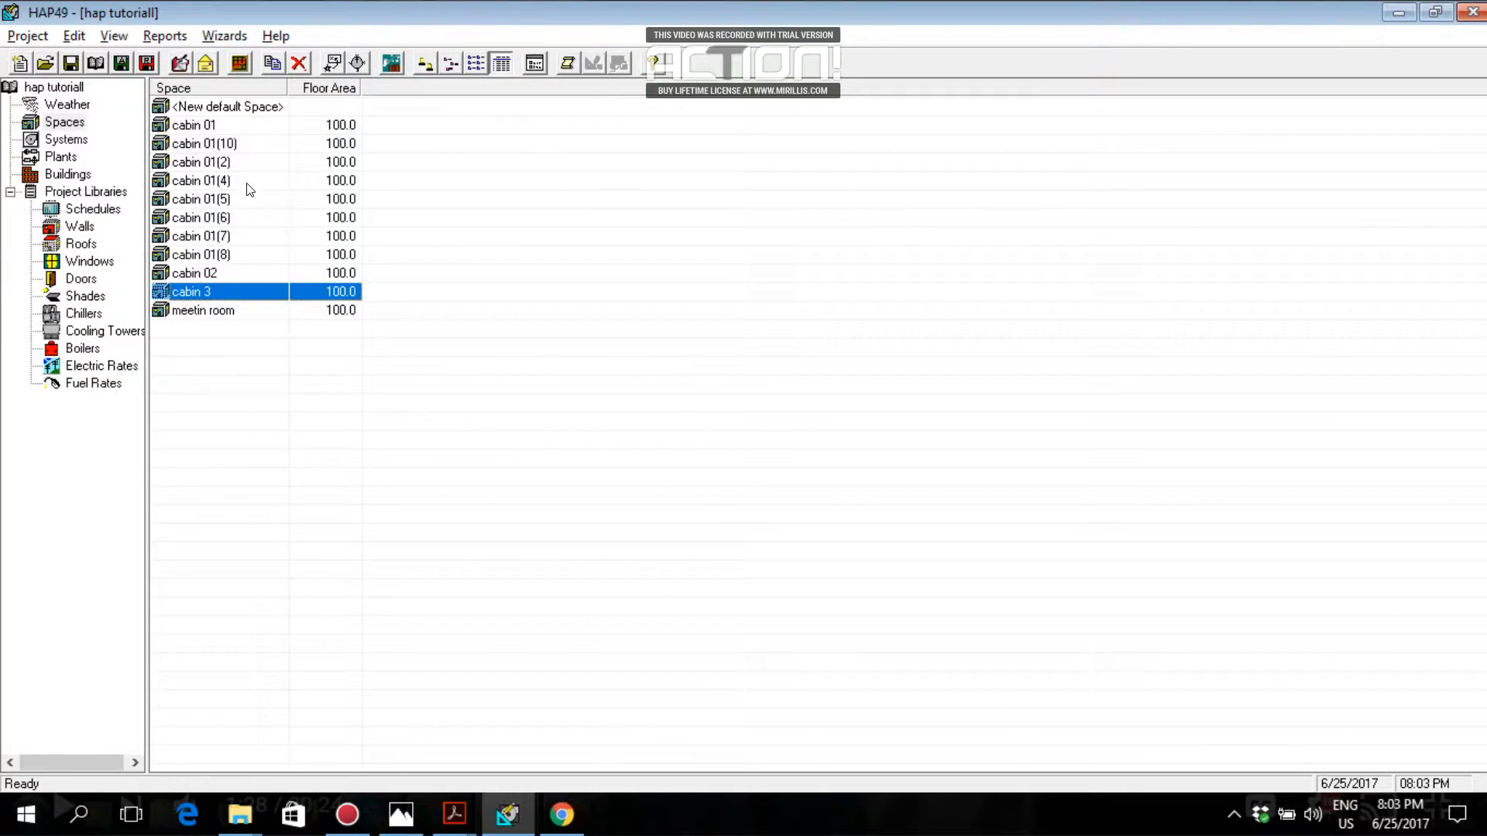
Rename the cabin 01(4) space as "cabin 4" in its space properties
double_click(247, 185)
left_click(260, 94)
key("BackSpace")
key("BackSpace")
key("BackSpace")
key("End")
key("BackSpace")
left_click(288, 381)
Rename the cabin 01(6) space as "cabin (6)" by removing the 01 from its name
double_click(218, 199)
left_click(238, 93)
key("BackSpace")
key("BackSpace")
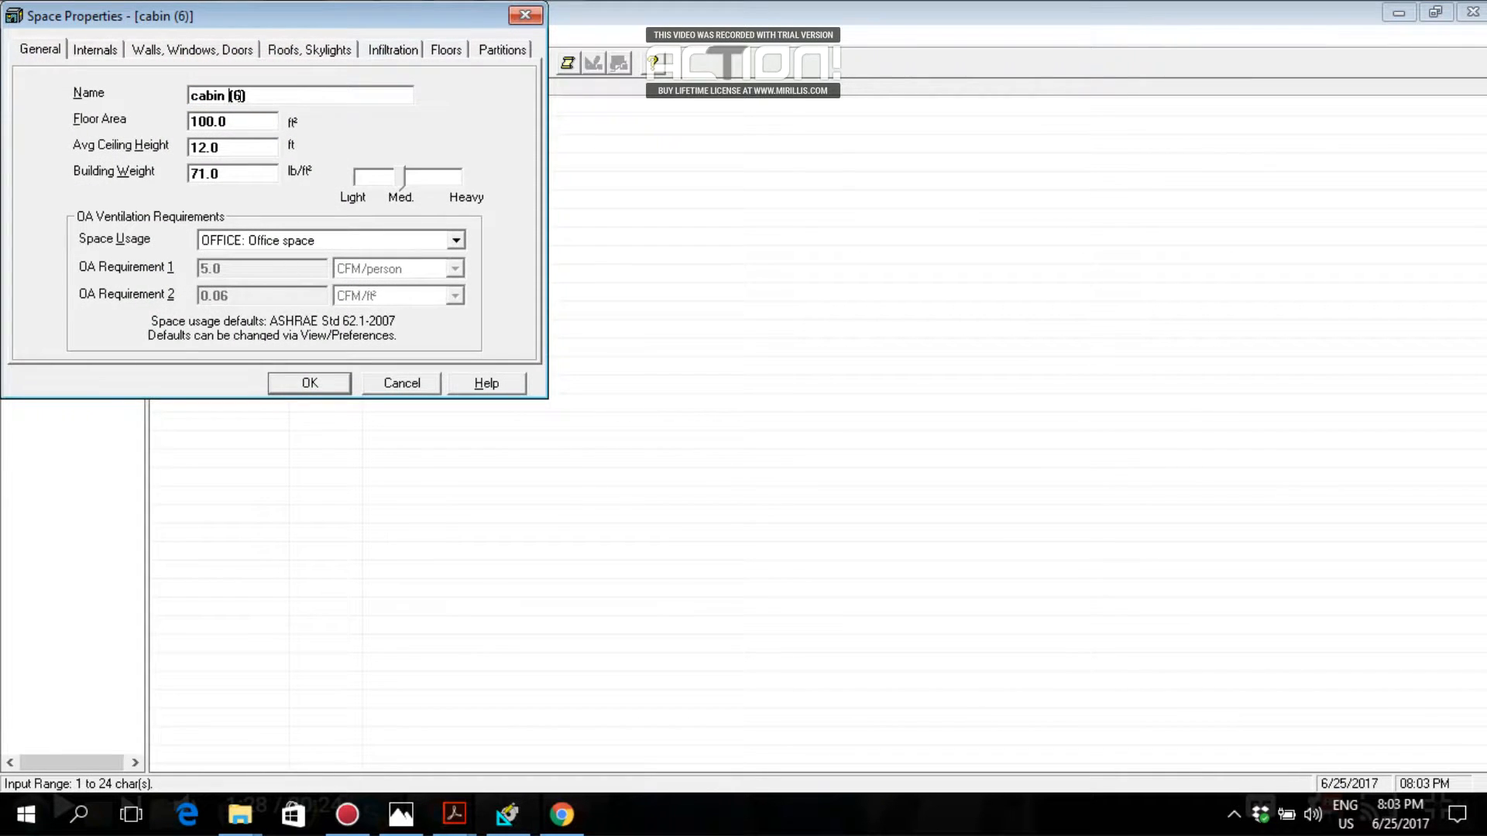
left_click(313, 381)
Rename the cabin 01(5) space as "cabin (5)" by removing the 01 from its name
double_click(221, 200)
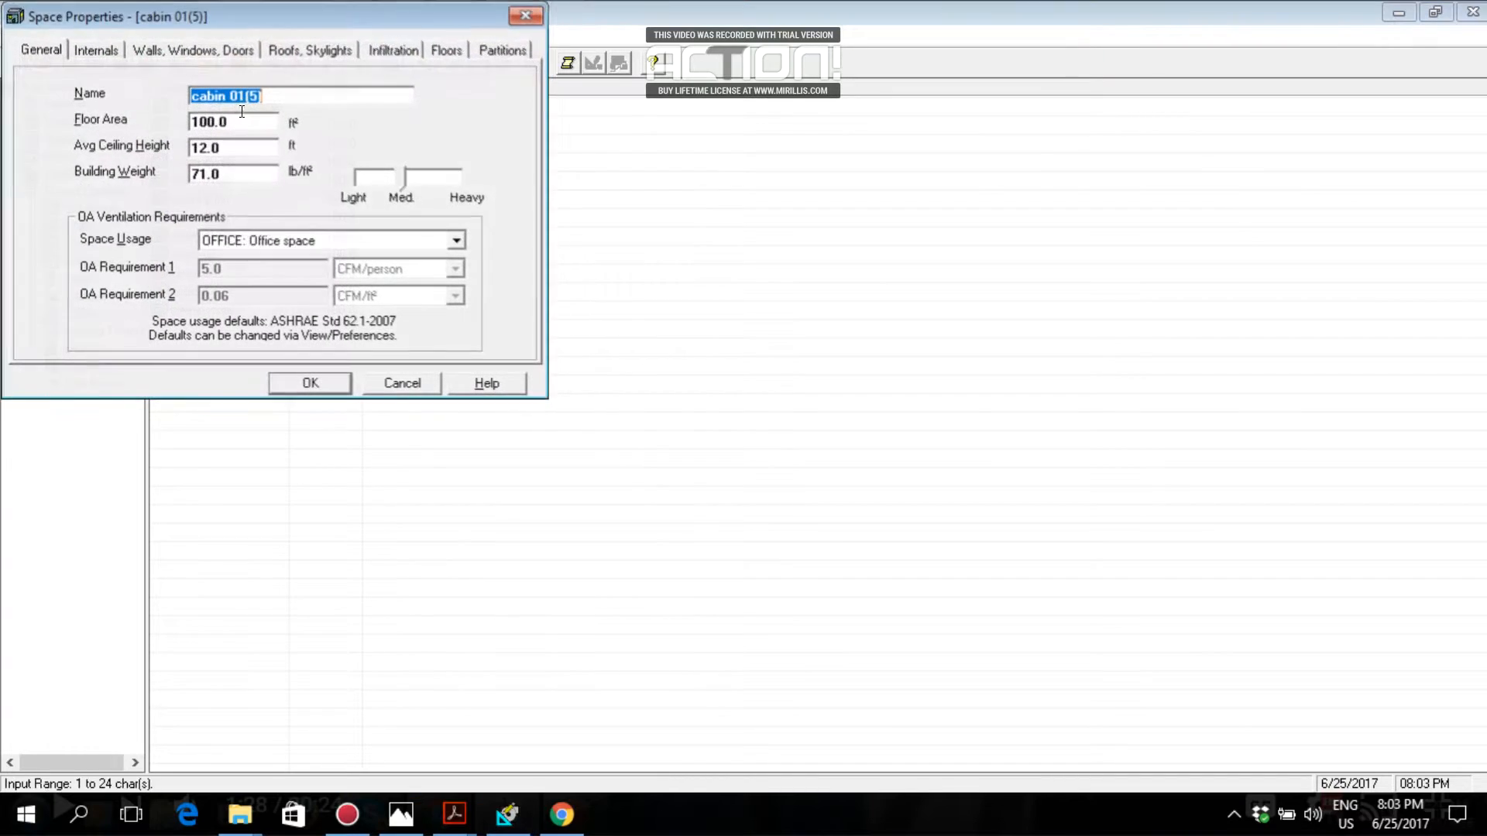
left_click(245, 94)
key("BackSpace")
key("BackSpace")
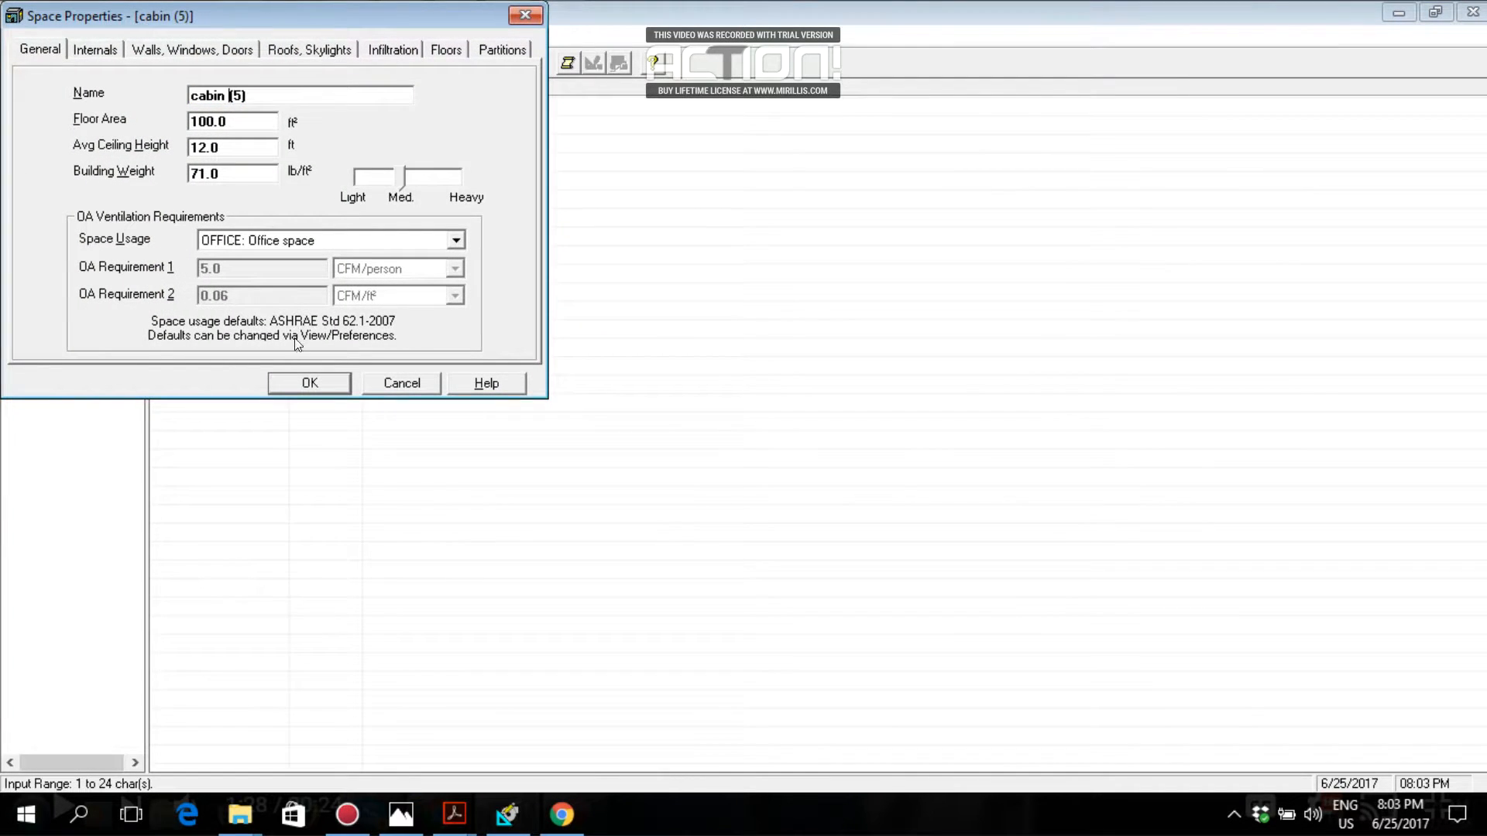
left_click(301, 387)
Rename the cabin 01(7) space as "cabin (7)" by removing the 01 from its name
double_click(259, 225)
left_click(244, 95)
key("BackSpace")
key("BackSpace")
left_click(309, 383)
Rename the cabin 01(8) space as "cabin (8)" by removing the 01 from its name
double_click(258, 236)
left_click(242, 94)
key("BackSpace")
key("BackSpace")
left_click(341, 383)
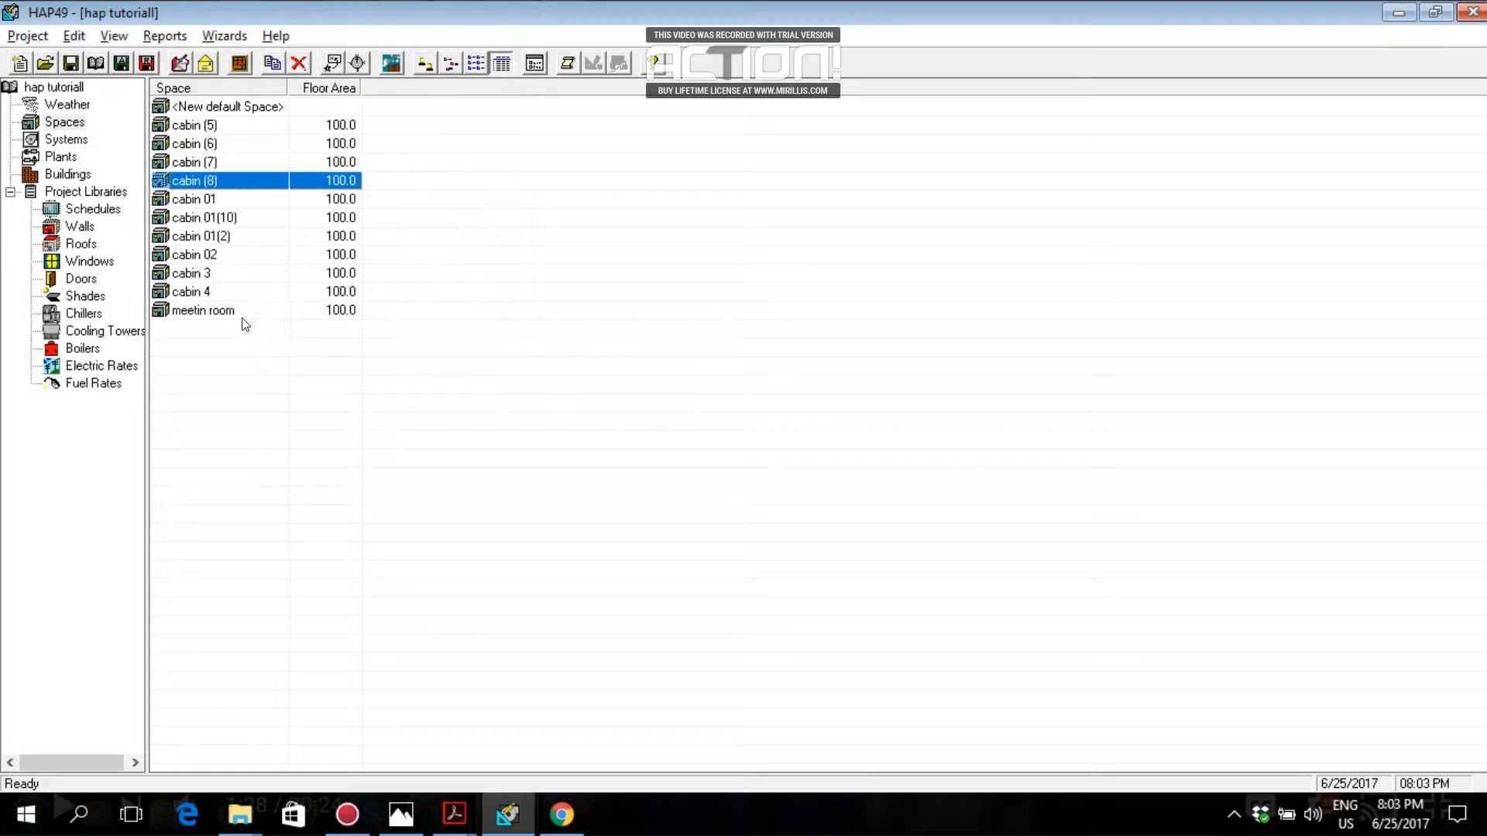
Rename the cabin 01(10) space as "cabin (10)" by removing the 01 from its name
double_click(221, 220)
left_click(235, 96)
key("BackSpace")
key("BackSpace")
key("BackSpace")
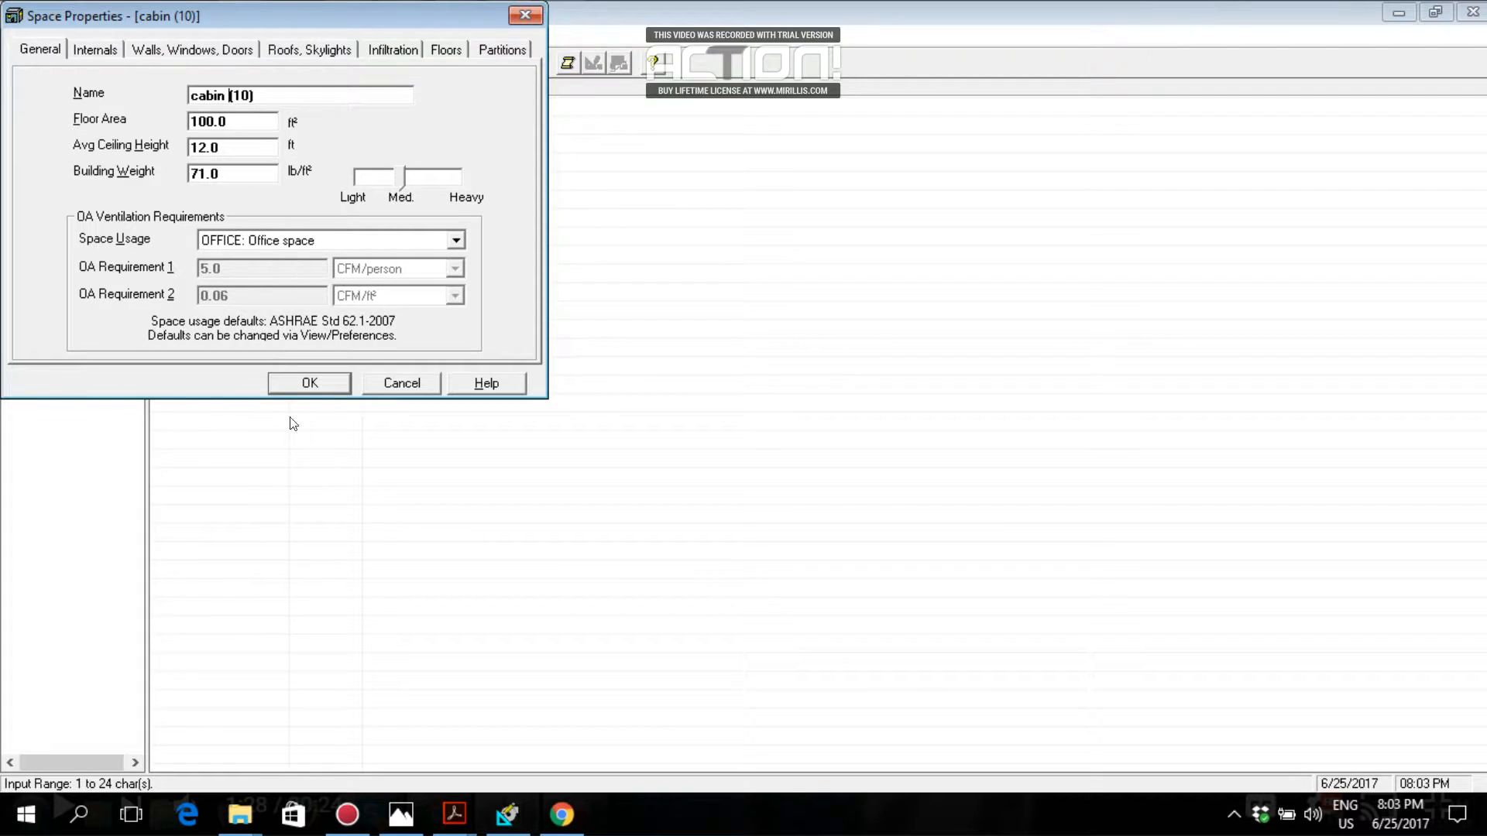
left_click(302, 377)
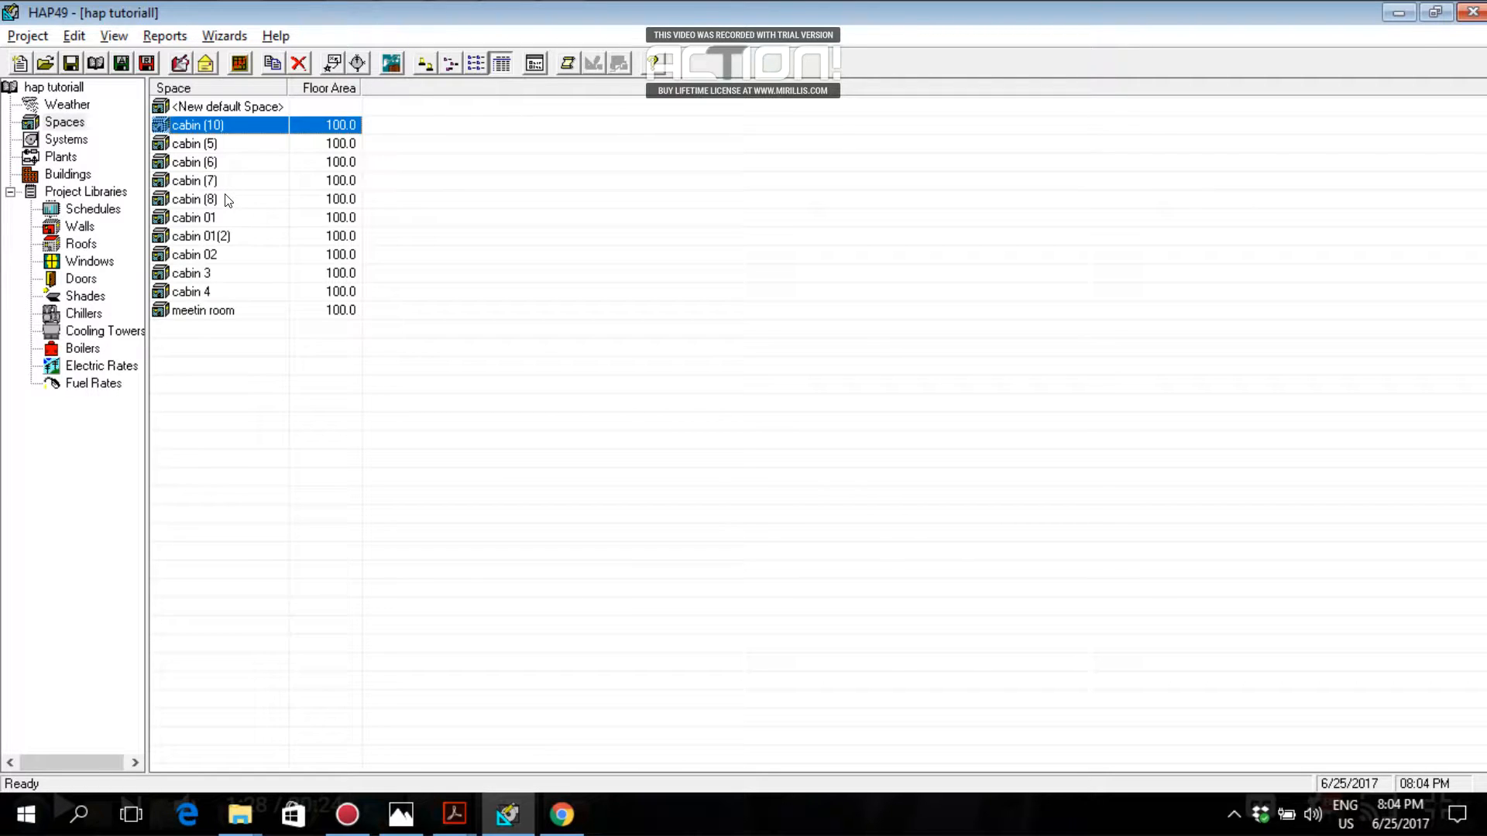
Check the office layout image, and review the general properties of the cabin (10), cabin 01 and cabin 02 spaces
left_click(403, 814)
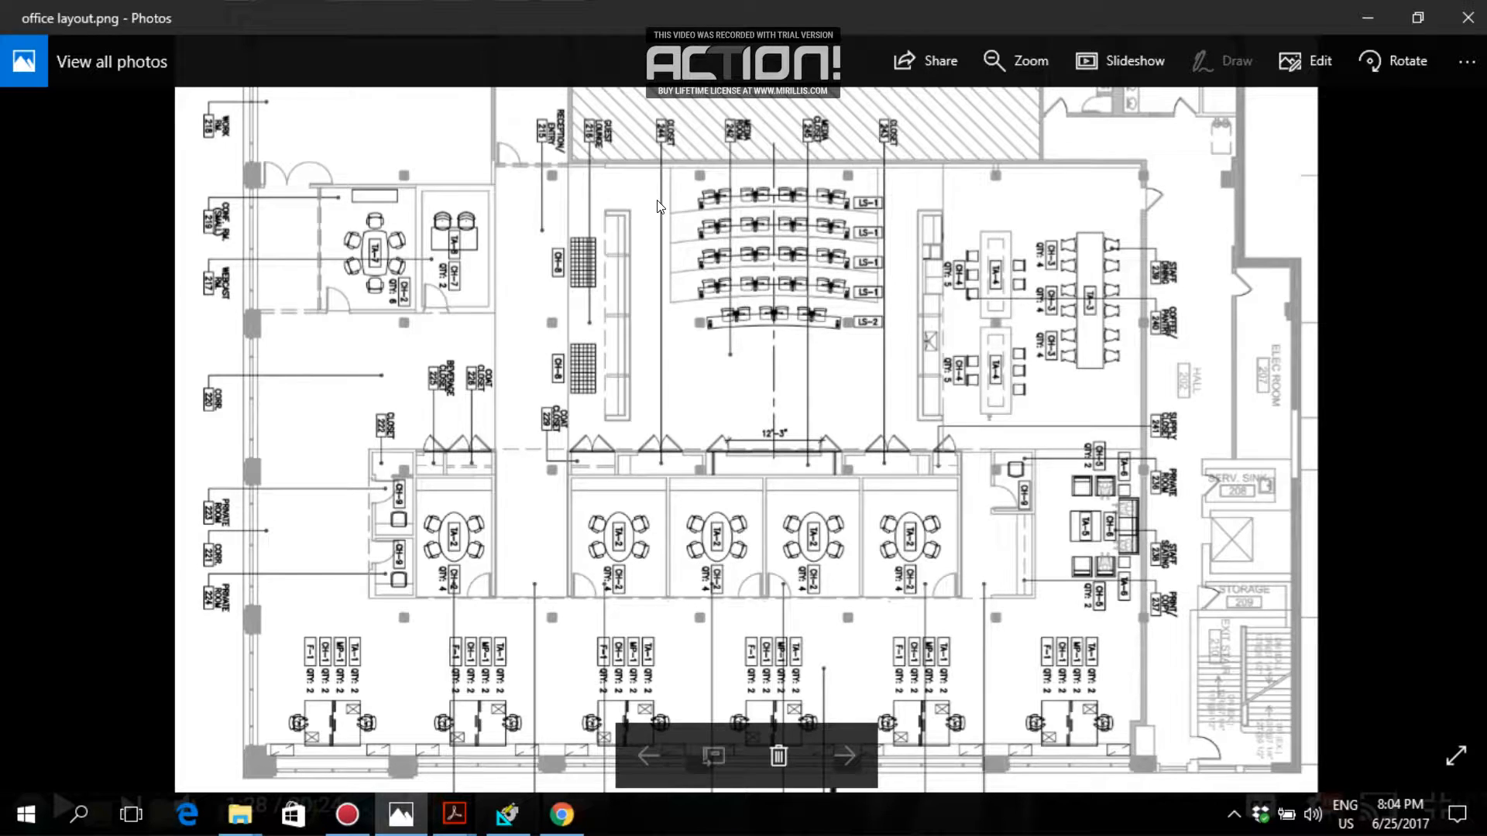
key("alt+Tab")
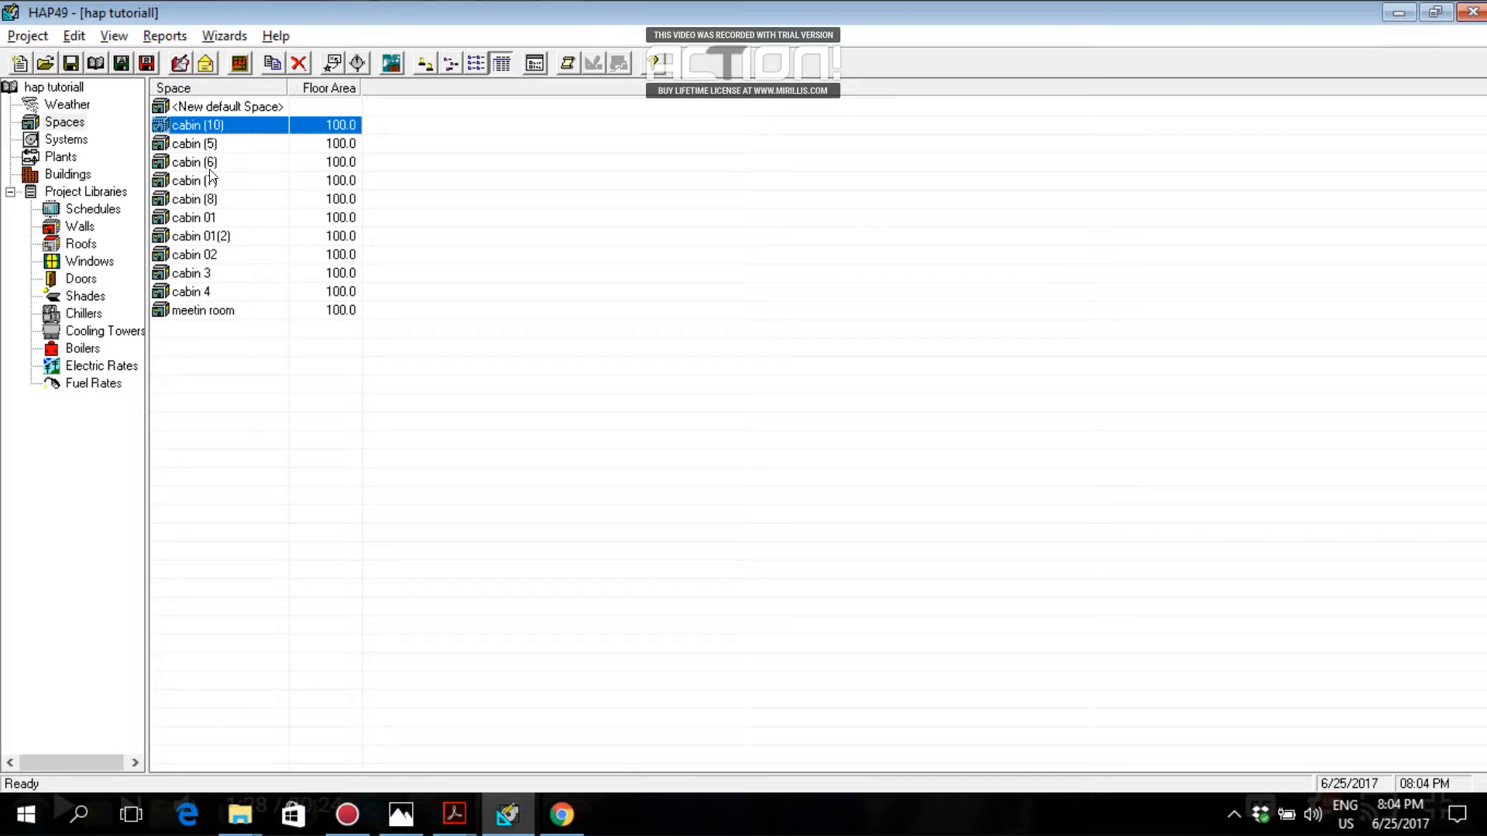
double_click(202, 128)
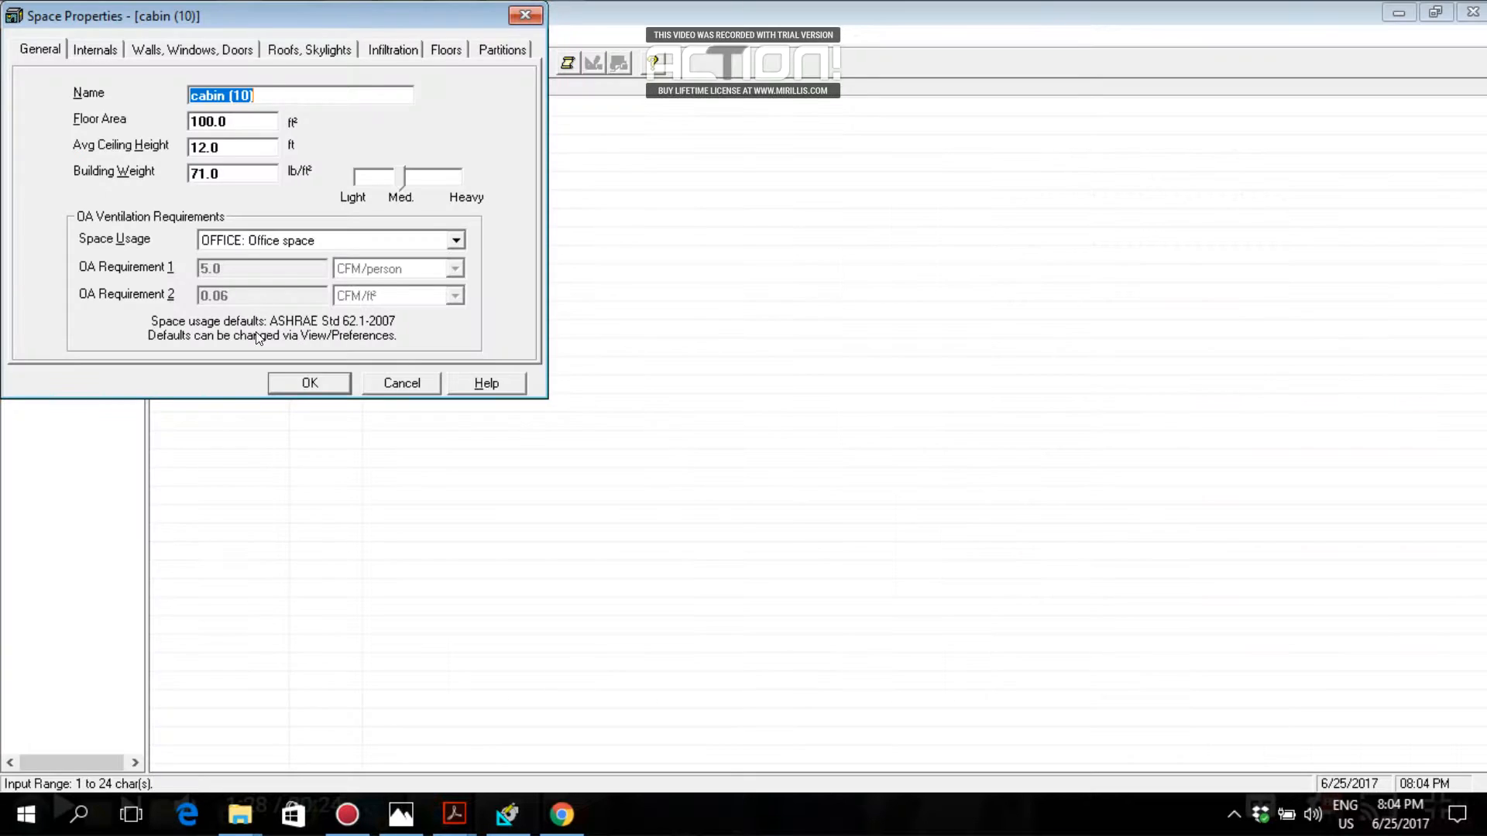
left_click(327, 383)
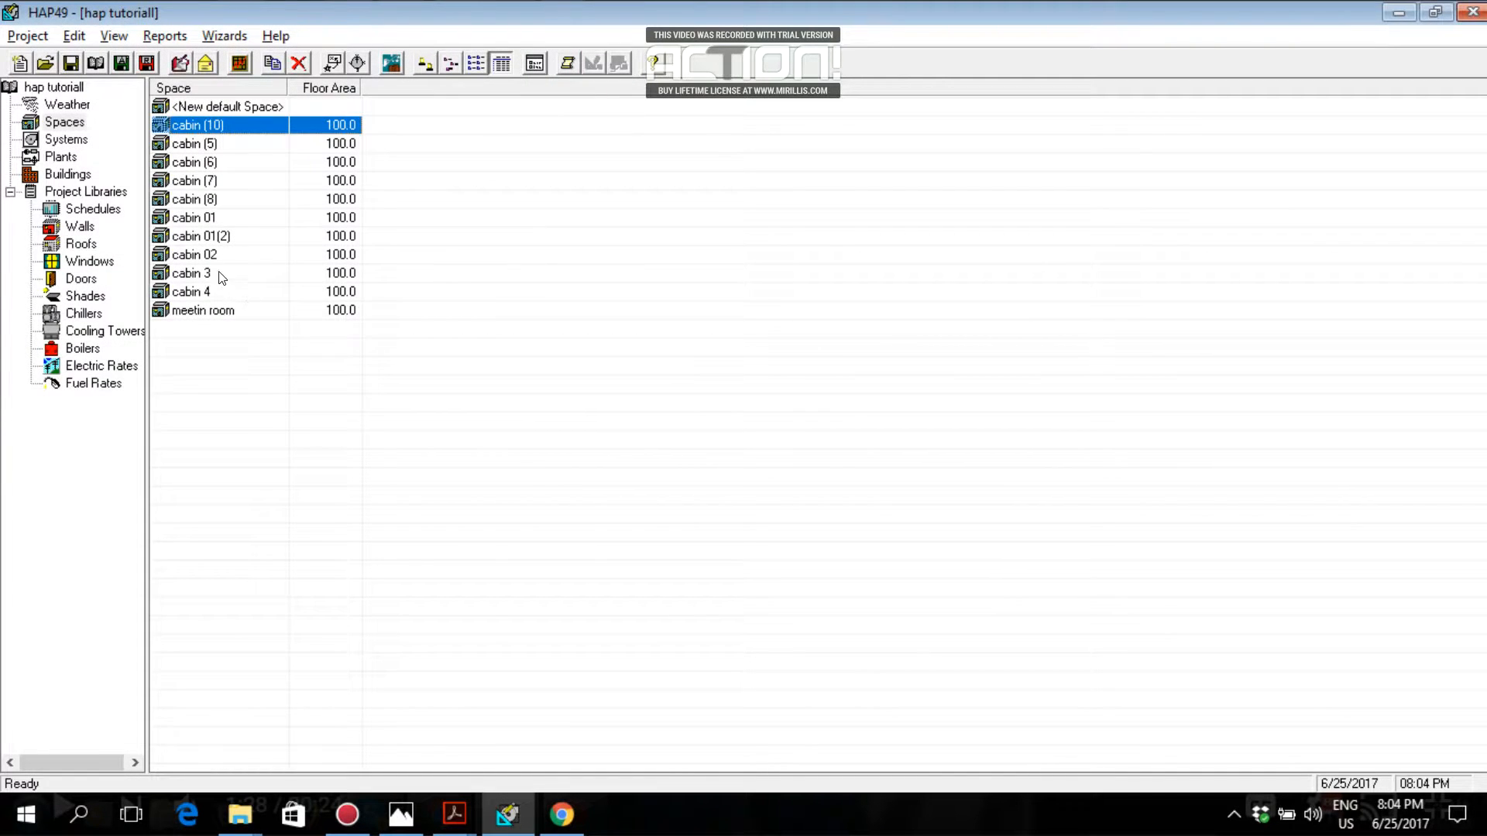
double_click(223, 217)
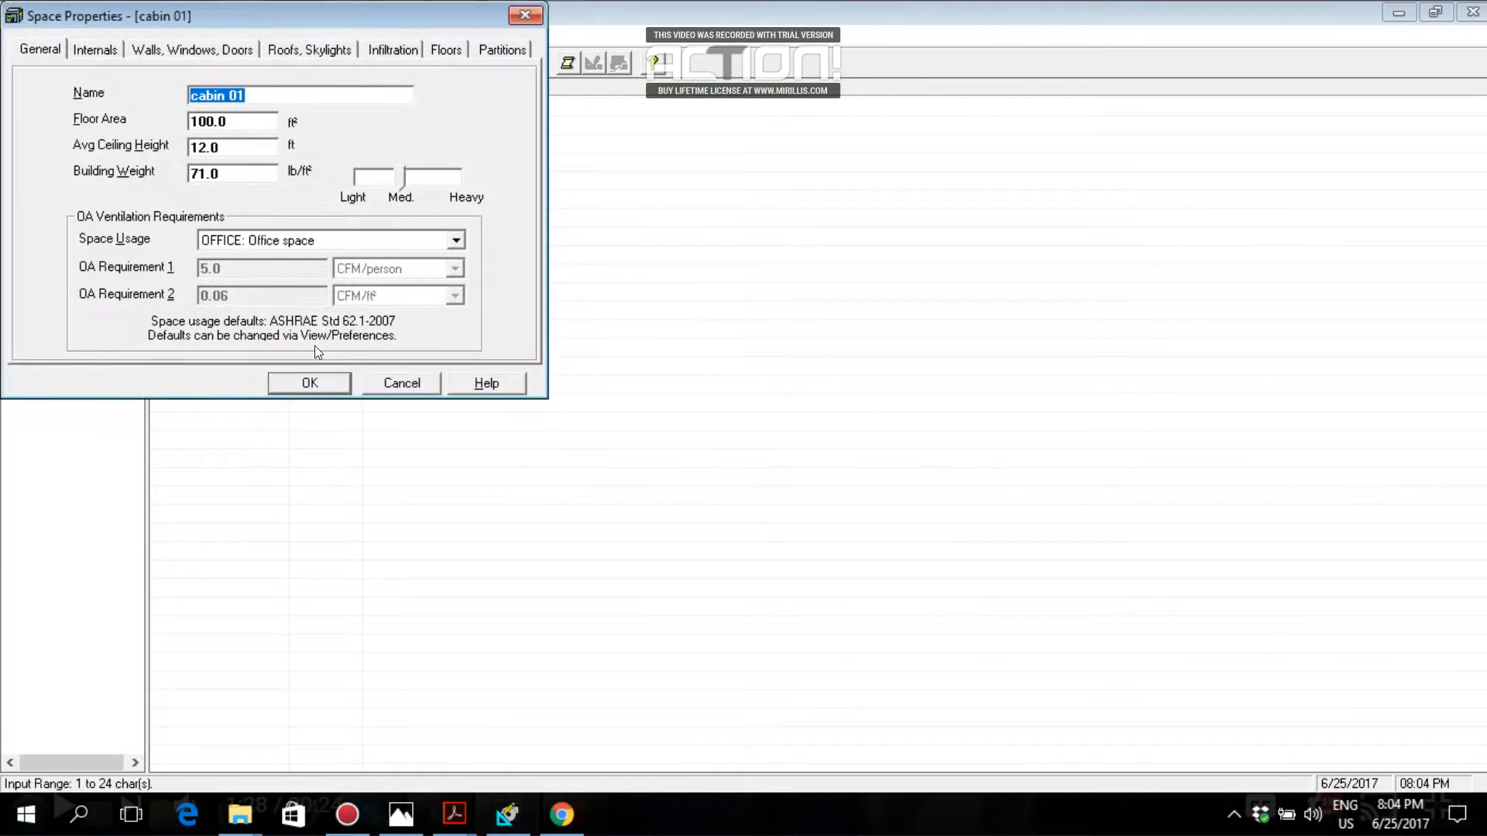
left_click(313, 381)
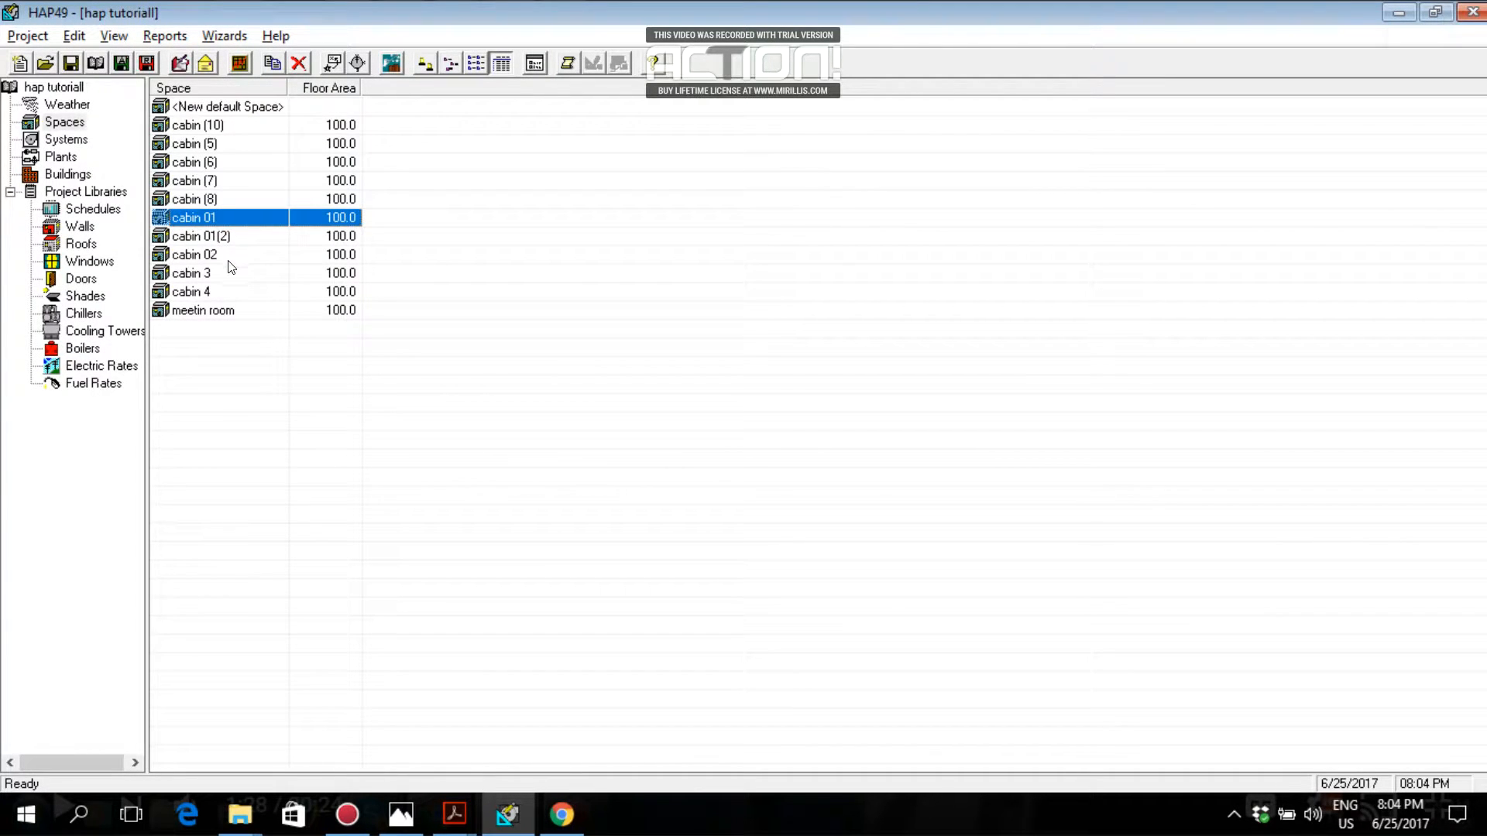
double_click(227, 256)
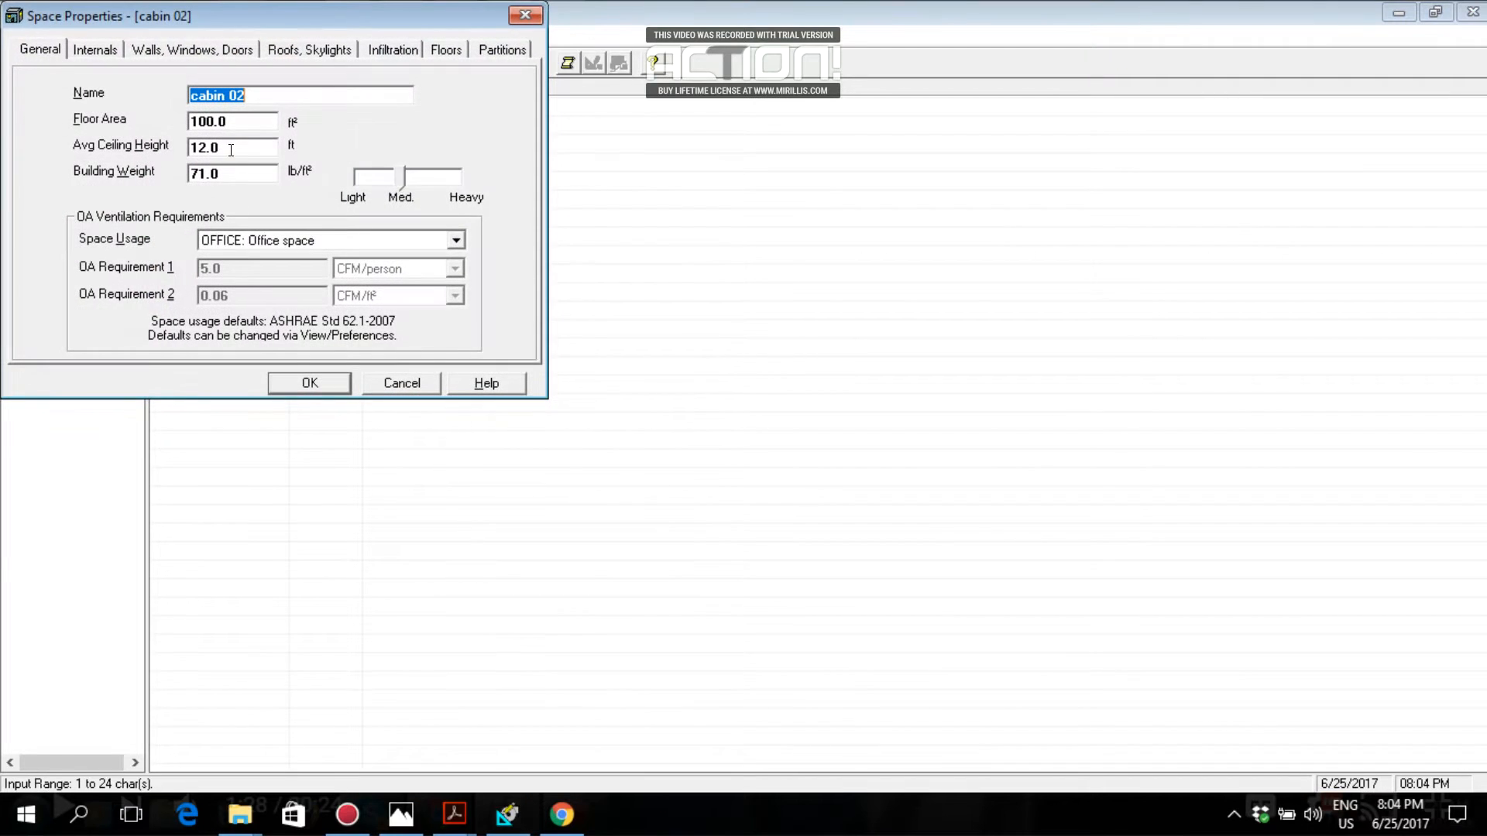
left_click(228, 121)
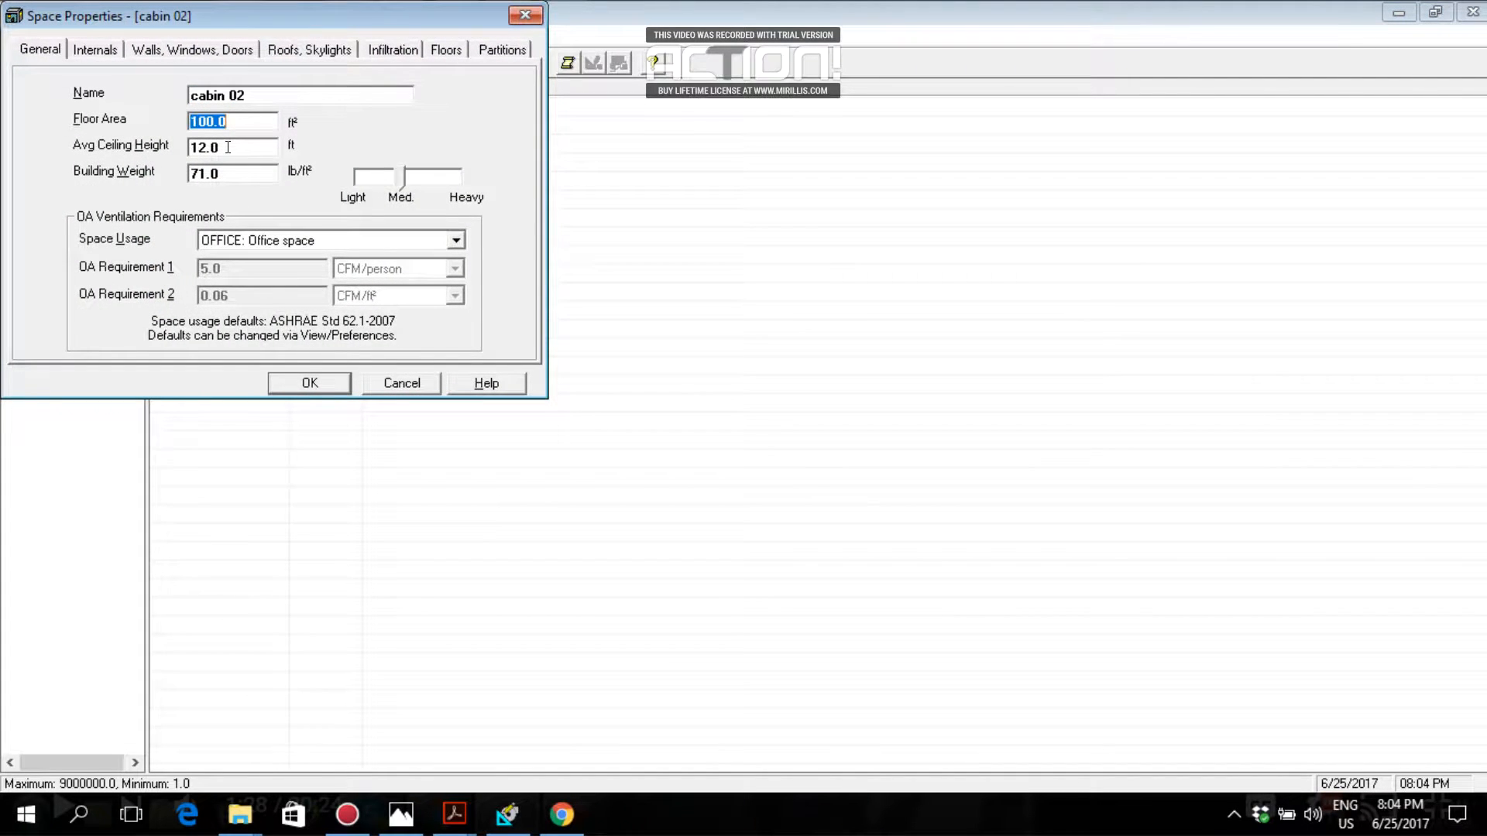
left_click(228, 148)
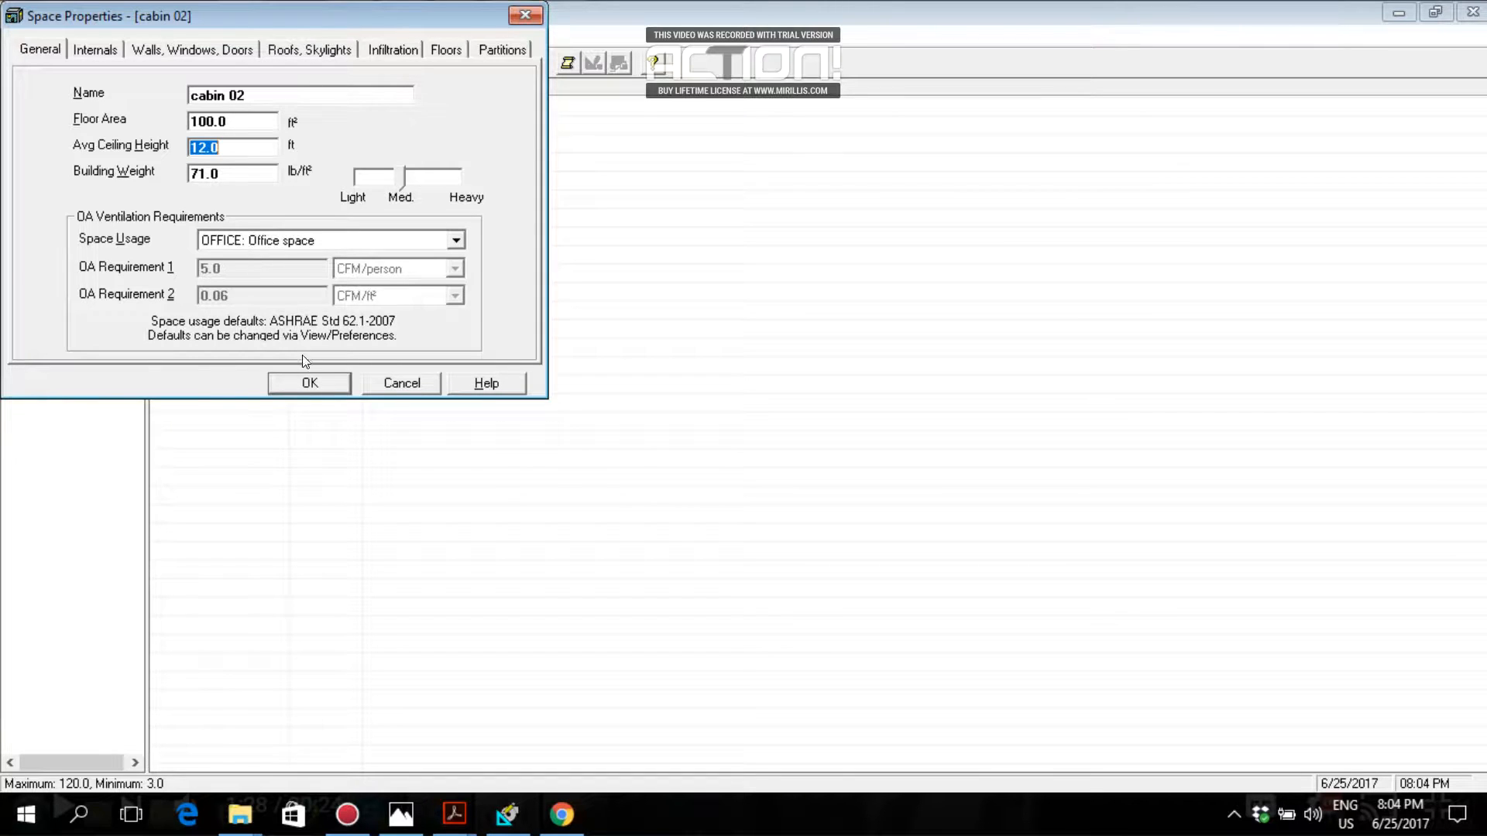
left_click(312, 384)
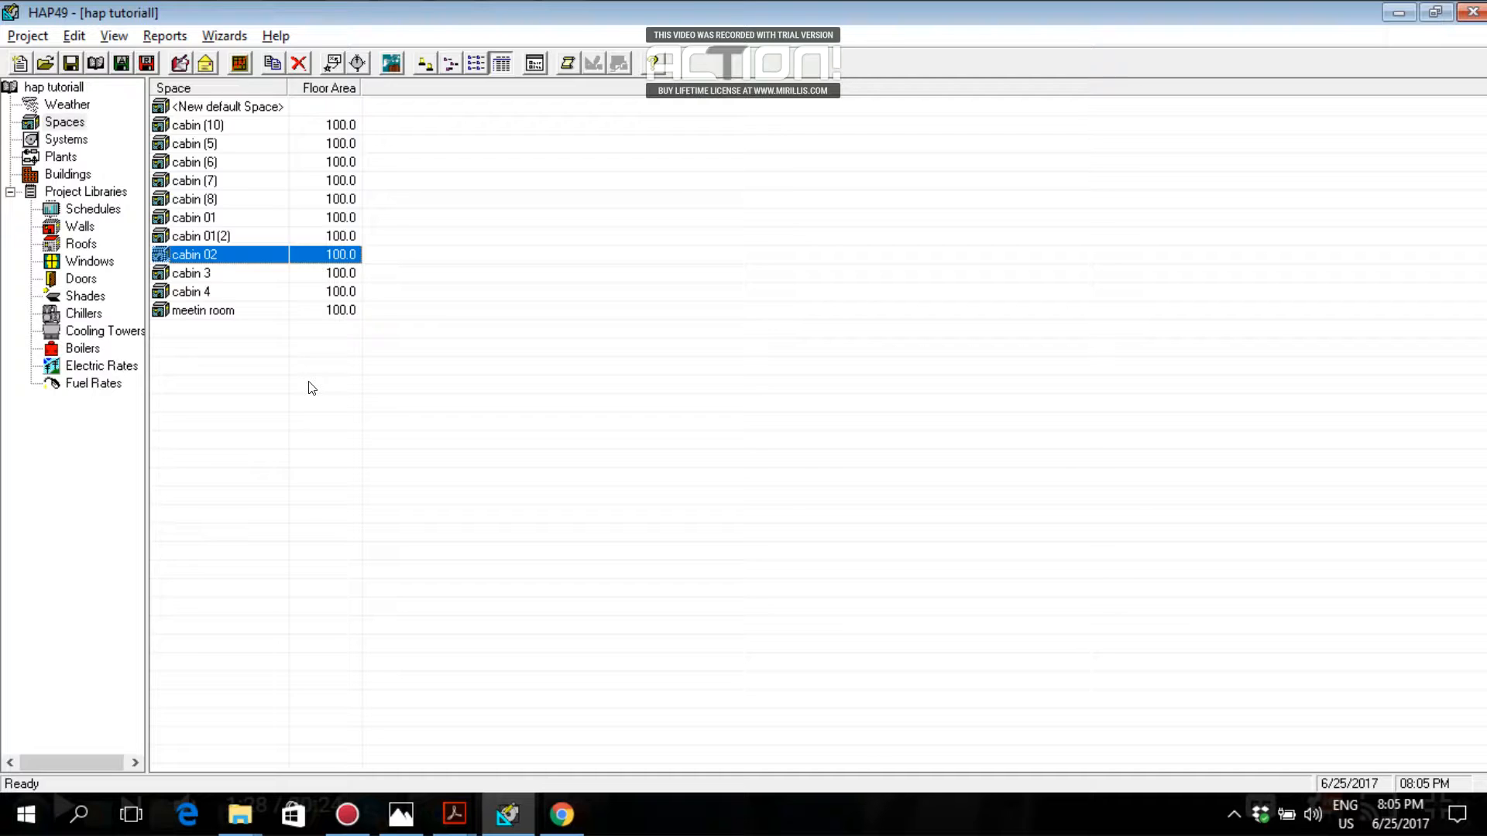
left_click_drag(310, 387, 234, 128)
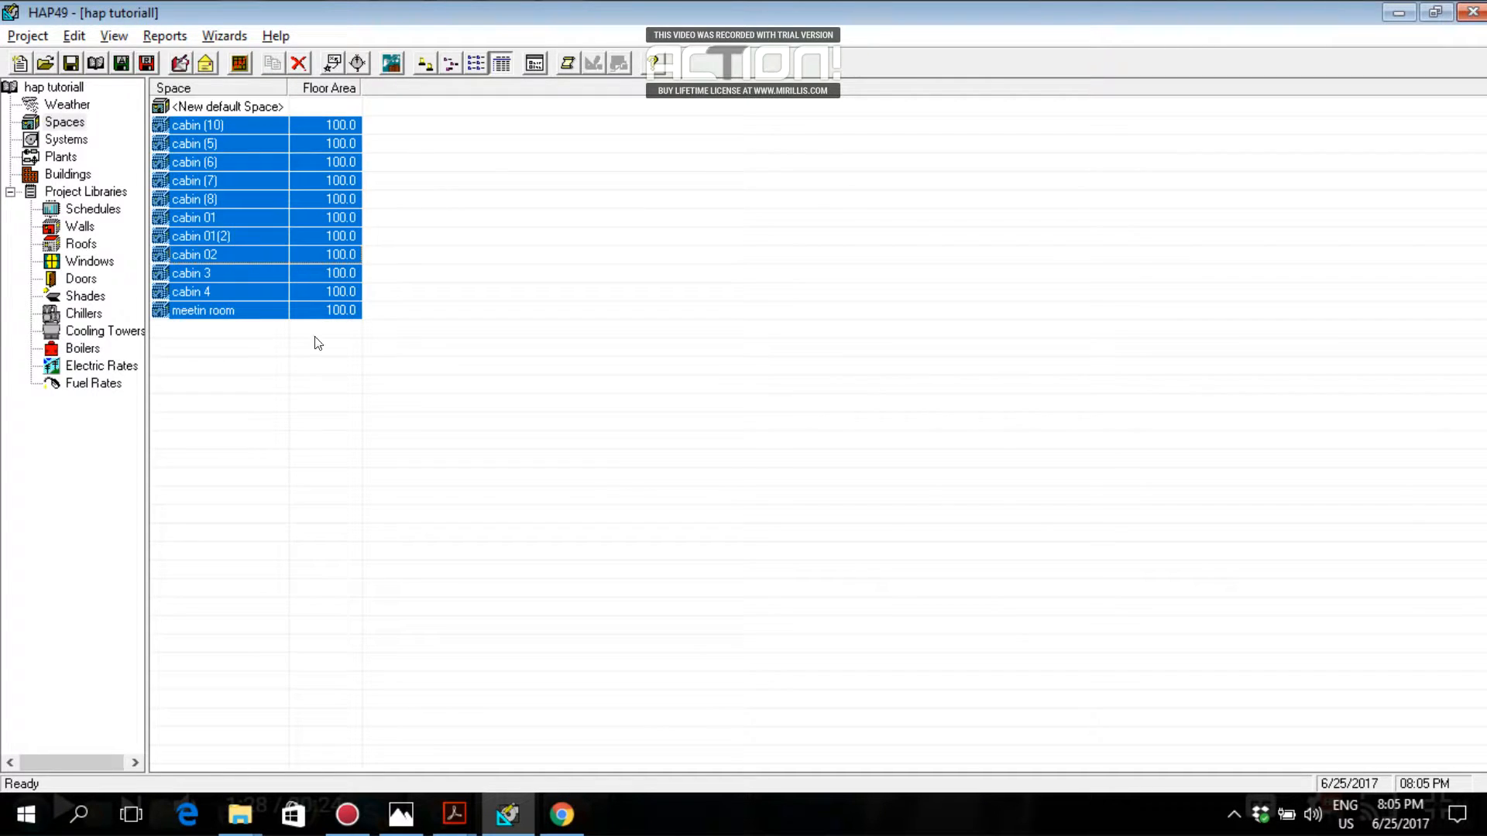
left_click(331, 392)
left_click_drag(330, 394, 239, 124)
left_click(323, 430)
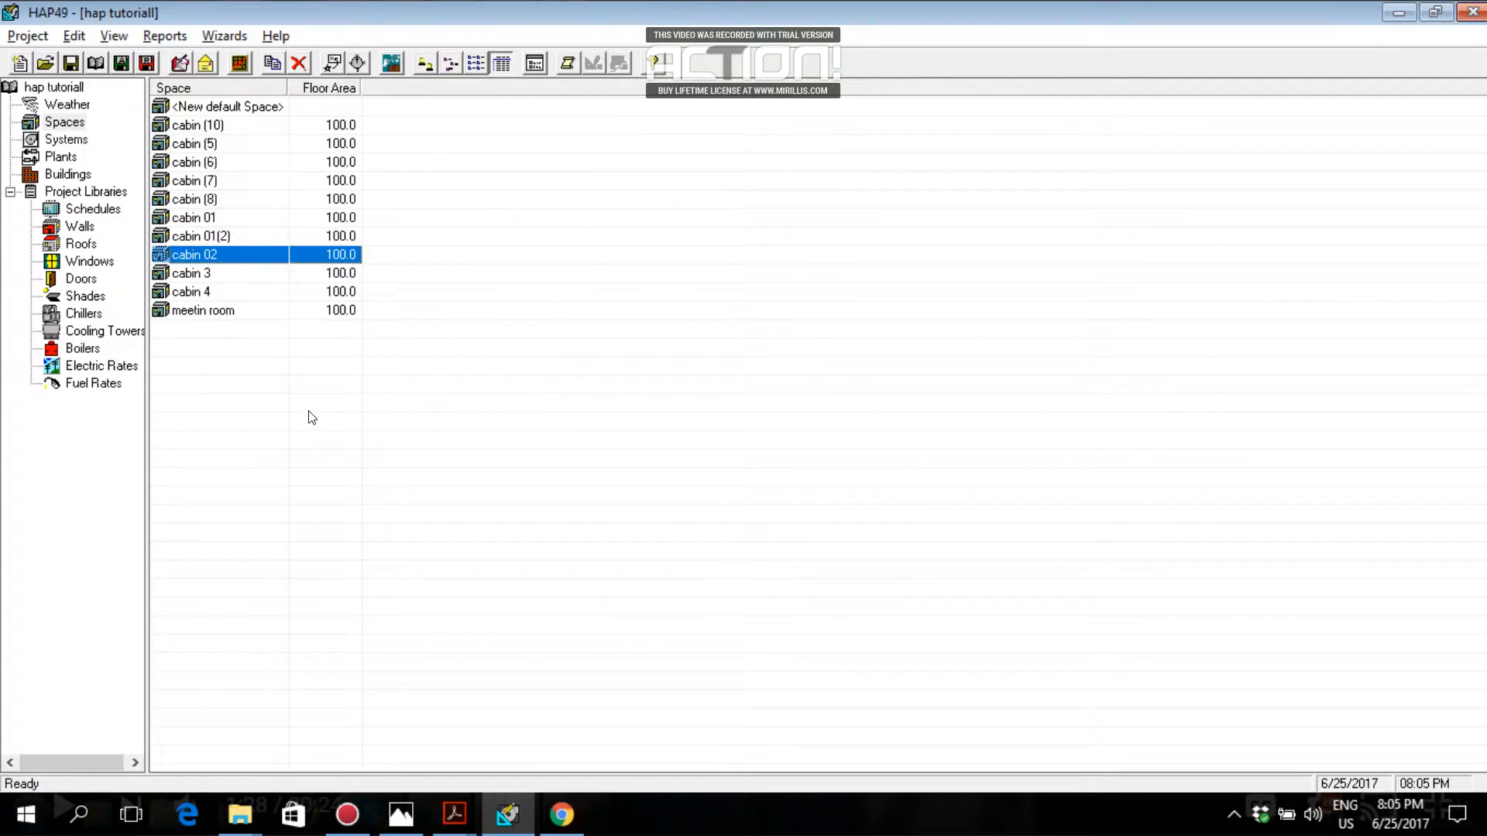
Rename the cabin 3 space as "conf.room"
left_click(220, 309)
left_click(216, 296)
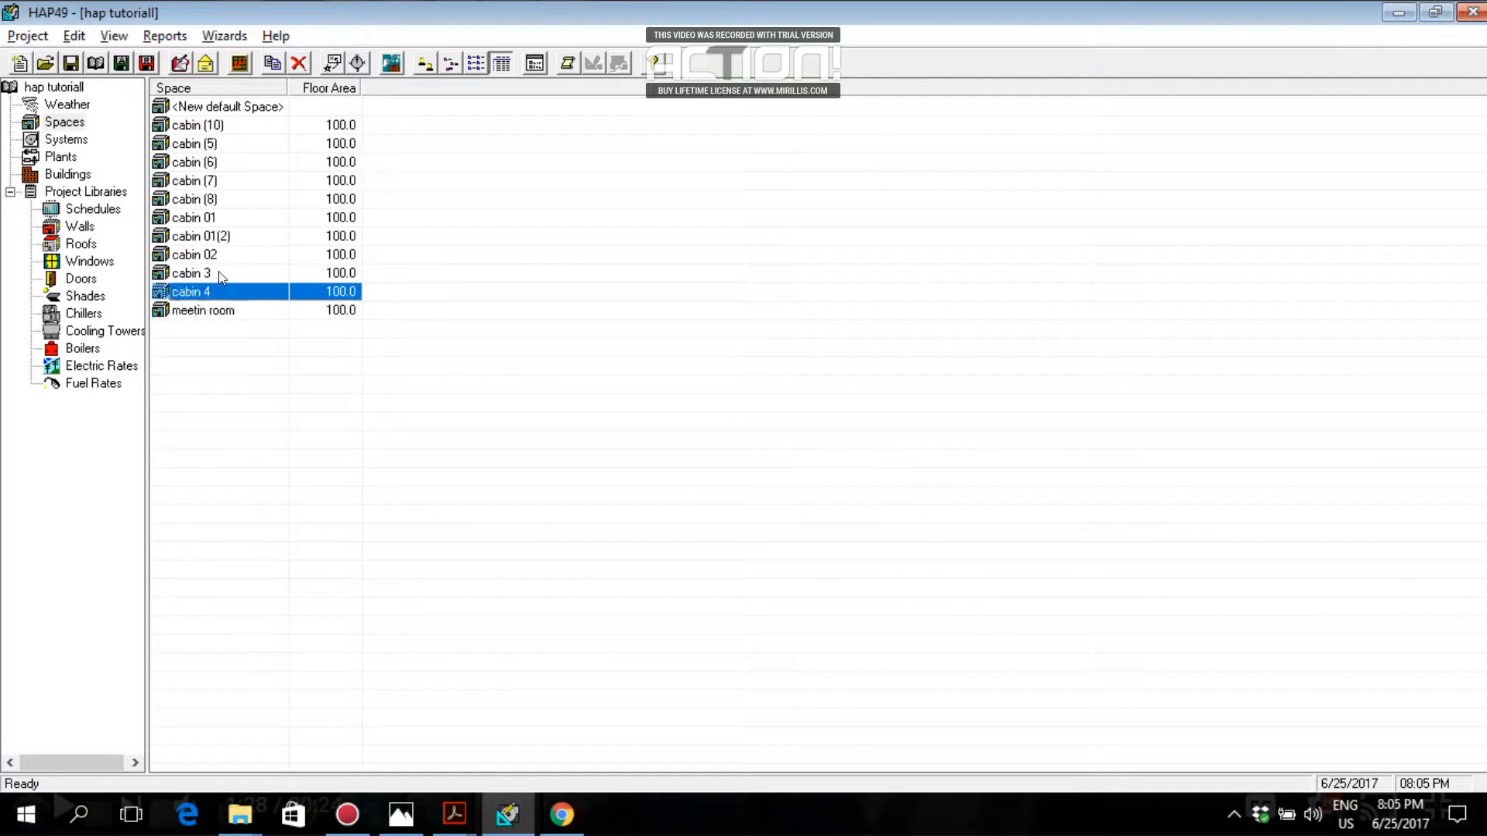
left_click(219, 273)
double_click(220, 275)
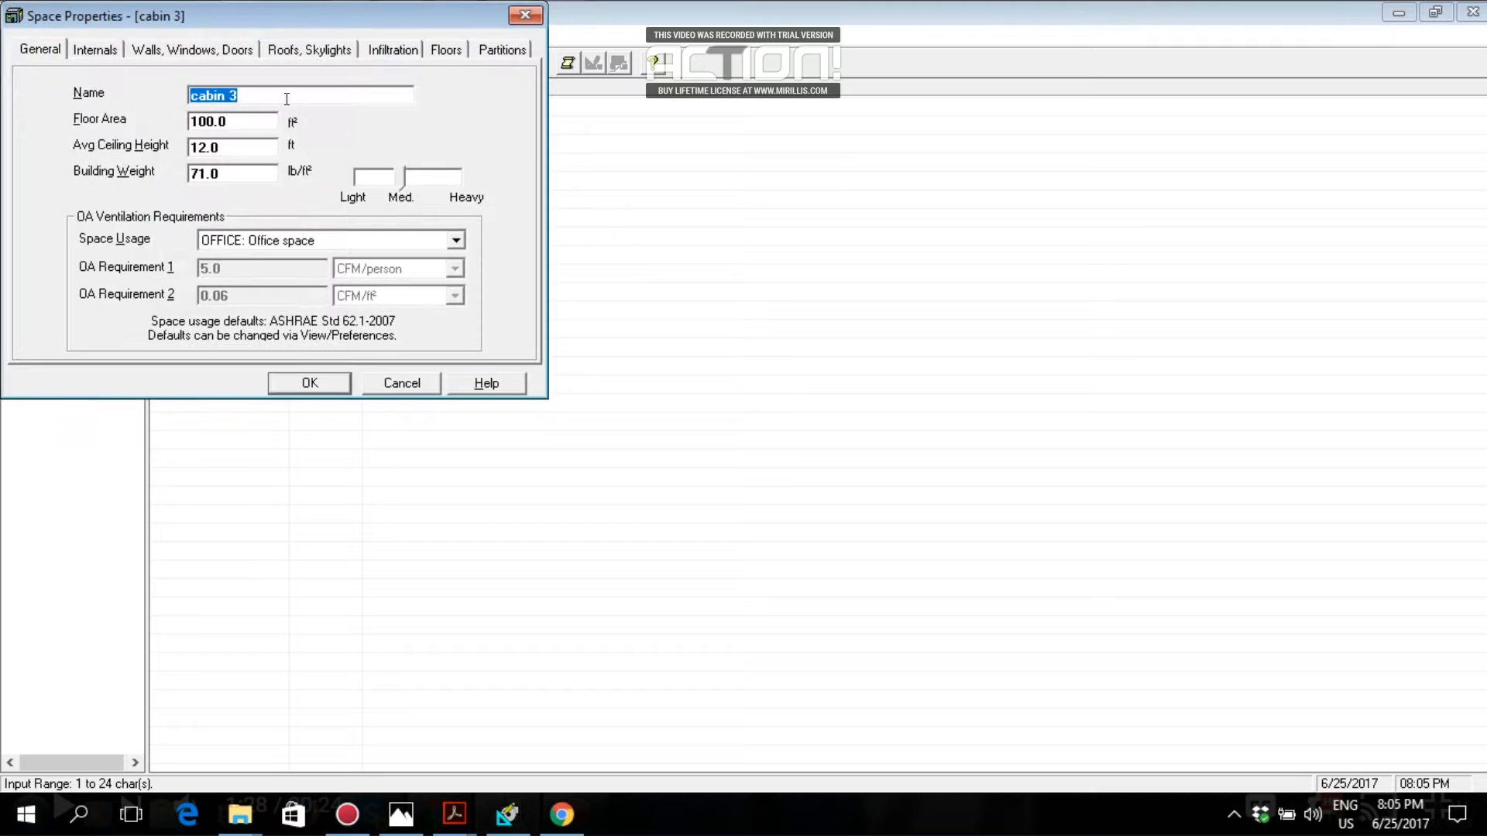
type("co")
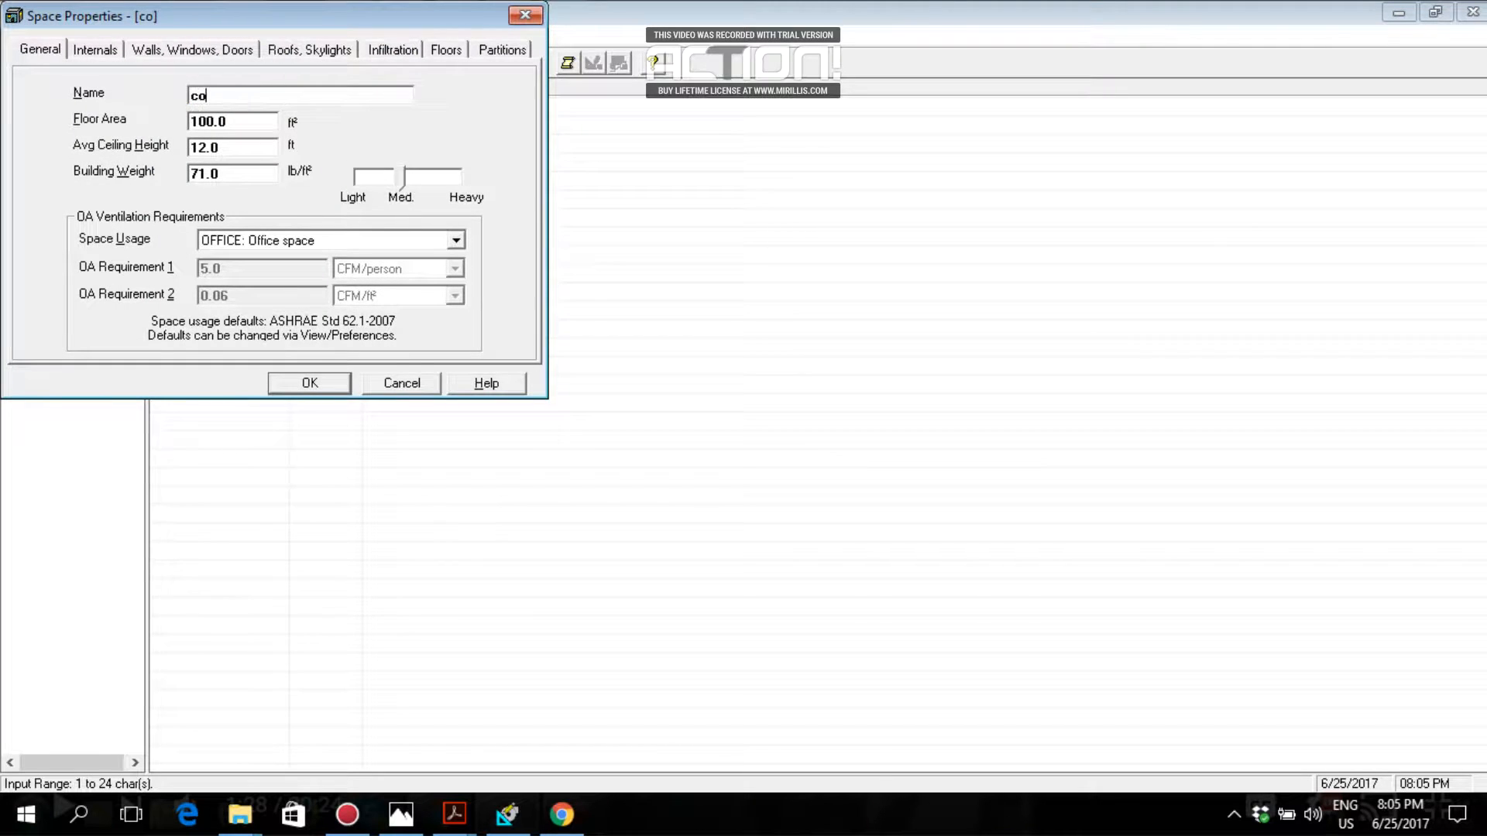
type("nf.room")
left_click(335, 383)
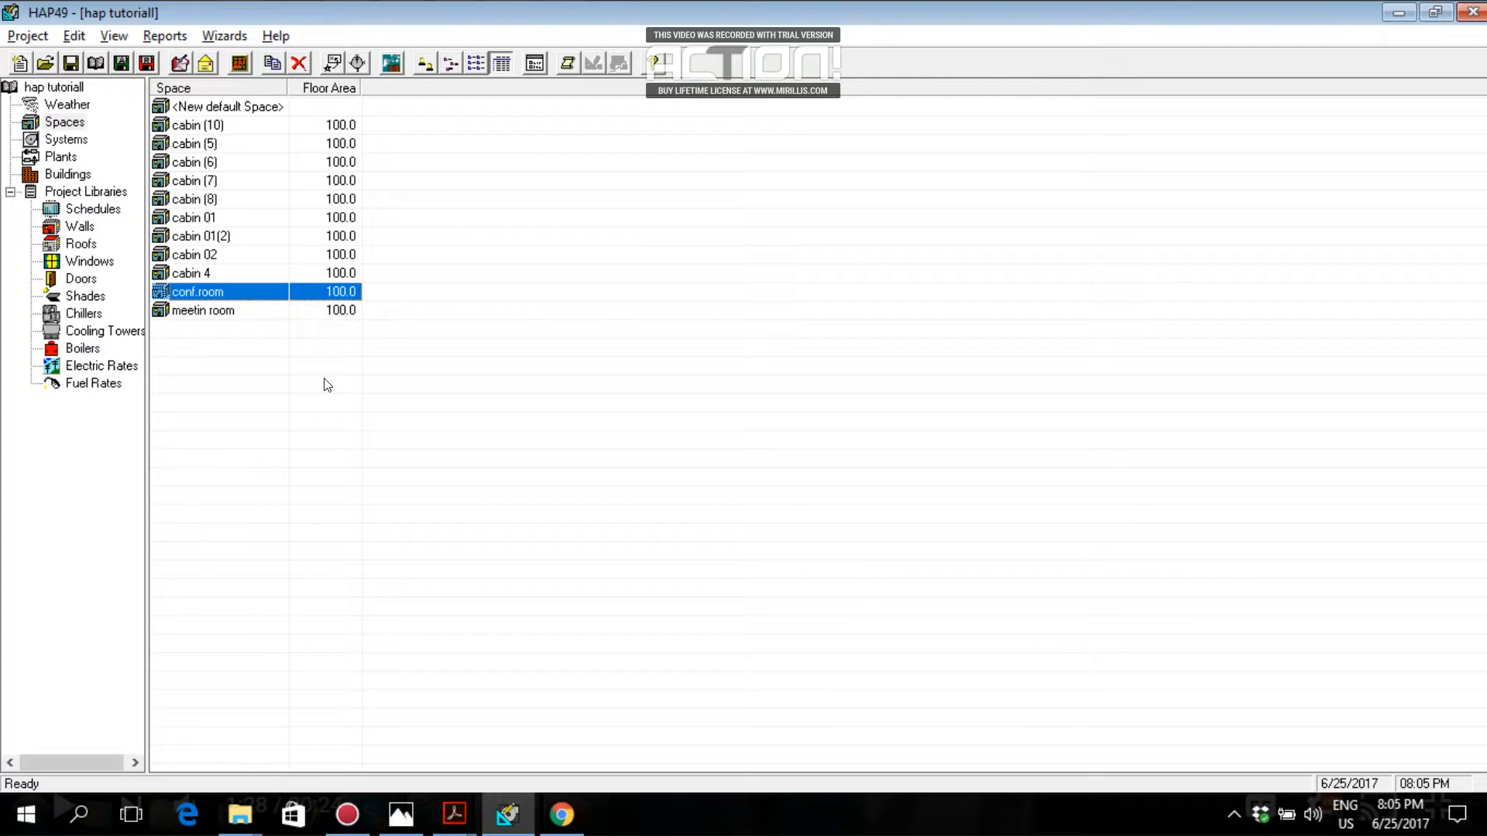
Compare the full list of spaces with the rooms shown in the office layout image
left_click_drag(327, 385, 254, 125)
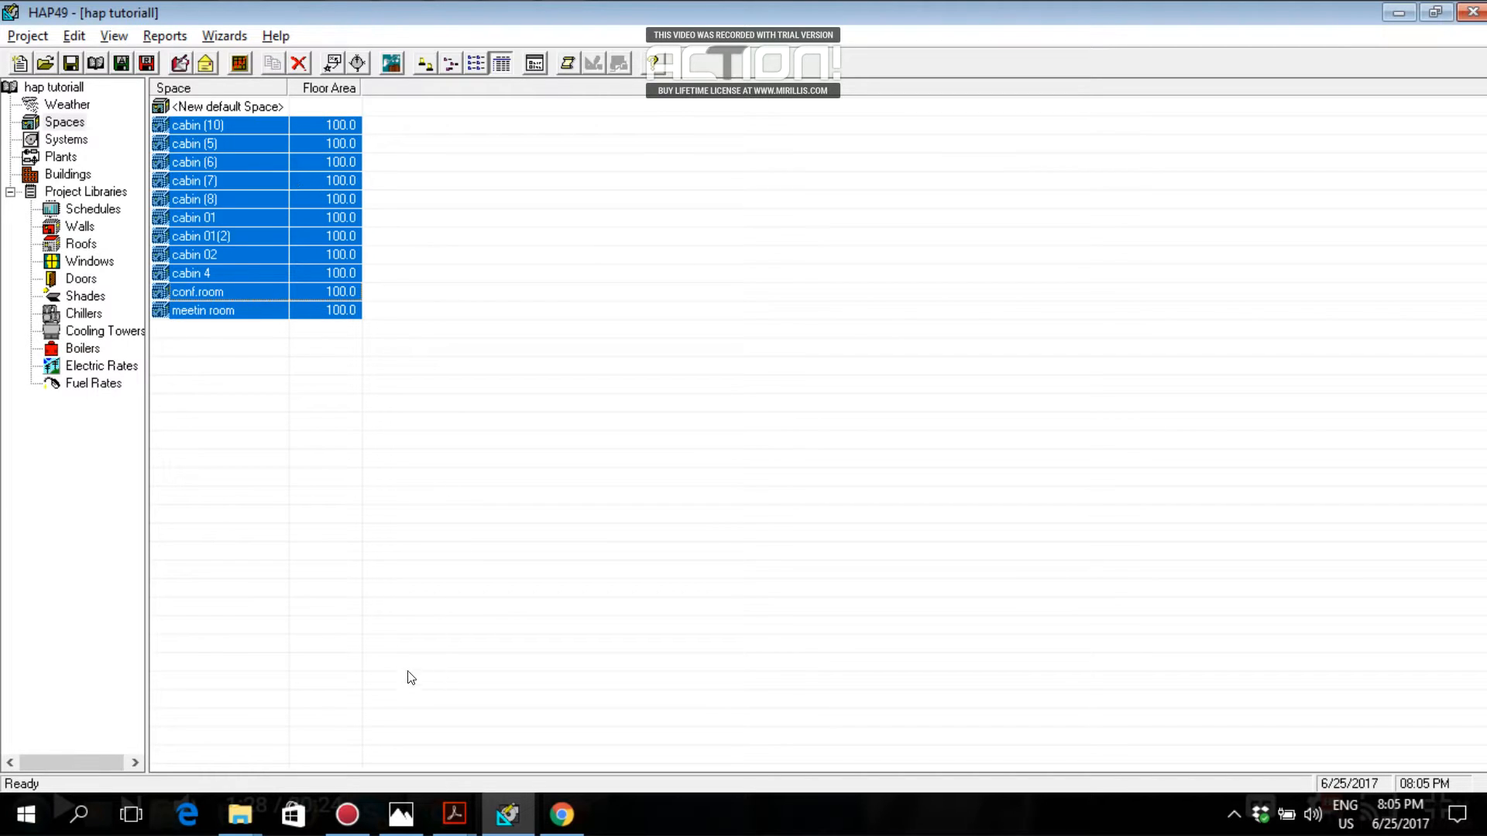
left_click(399, 820)
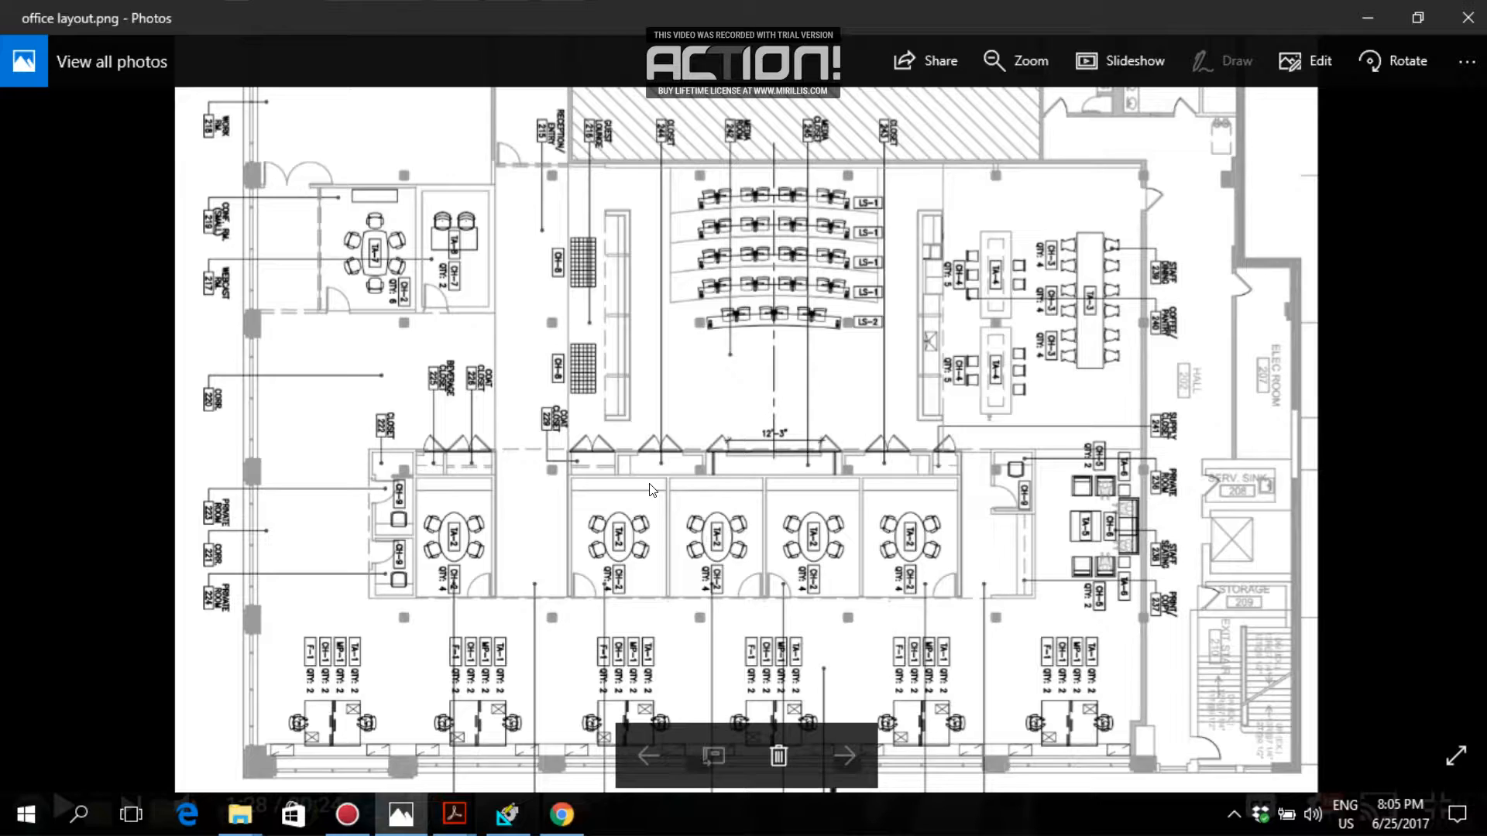
key("alt+Tab")
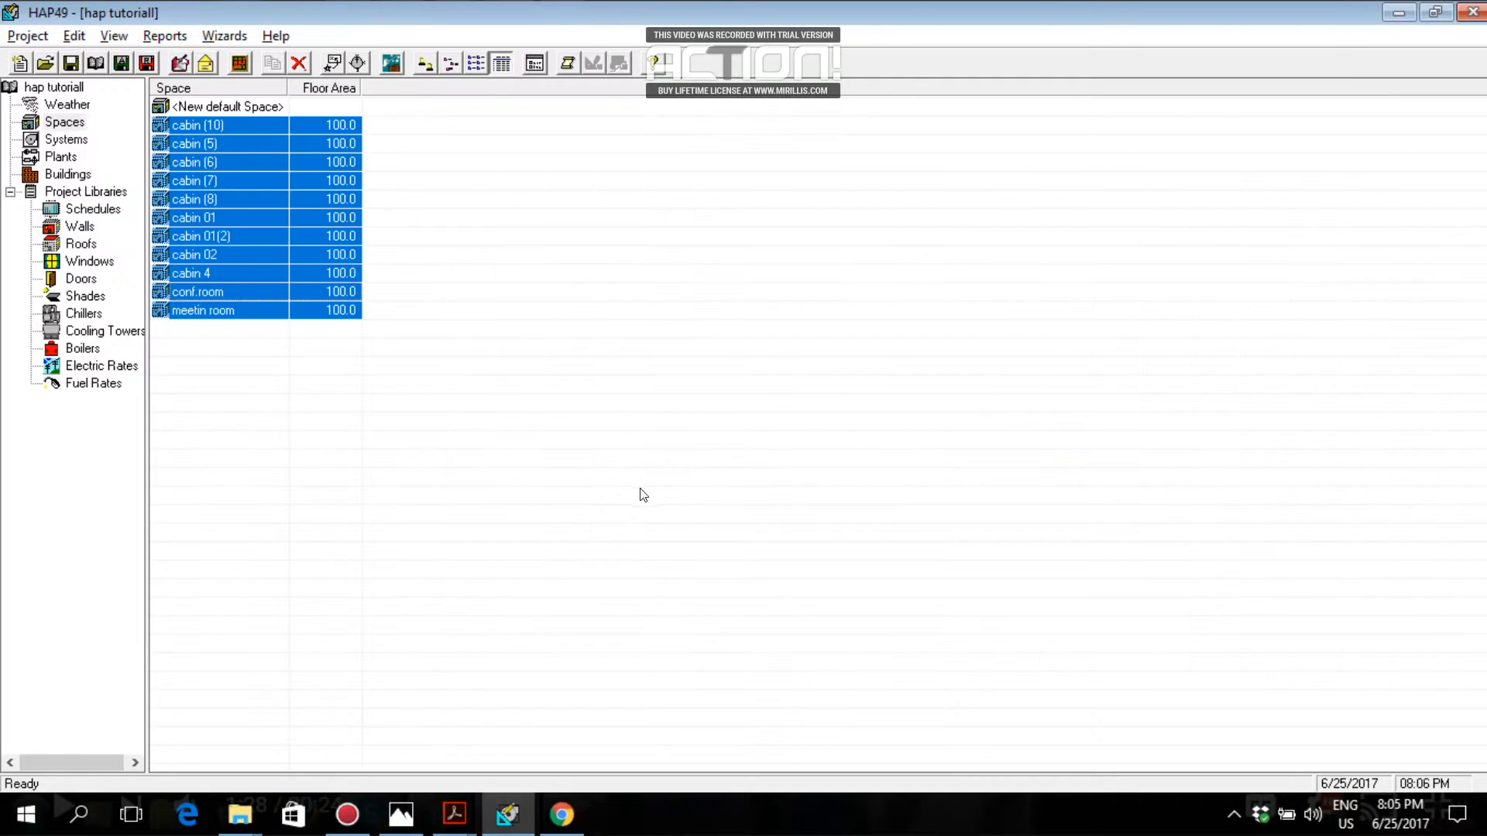
left_click(520, 342)
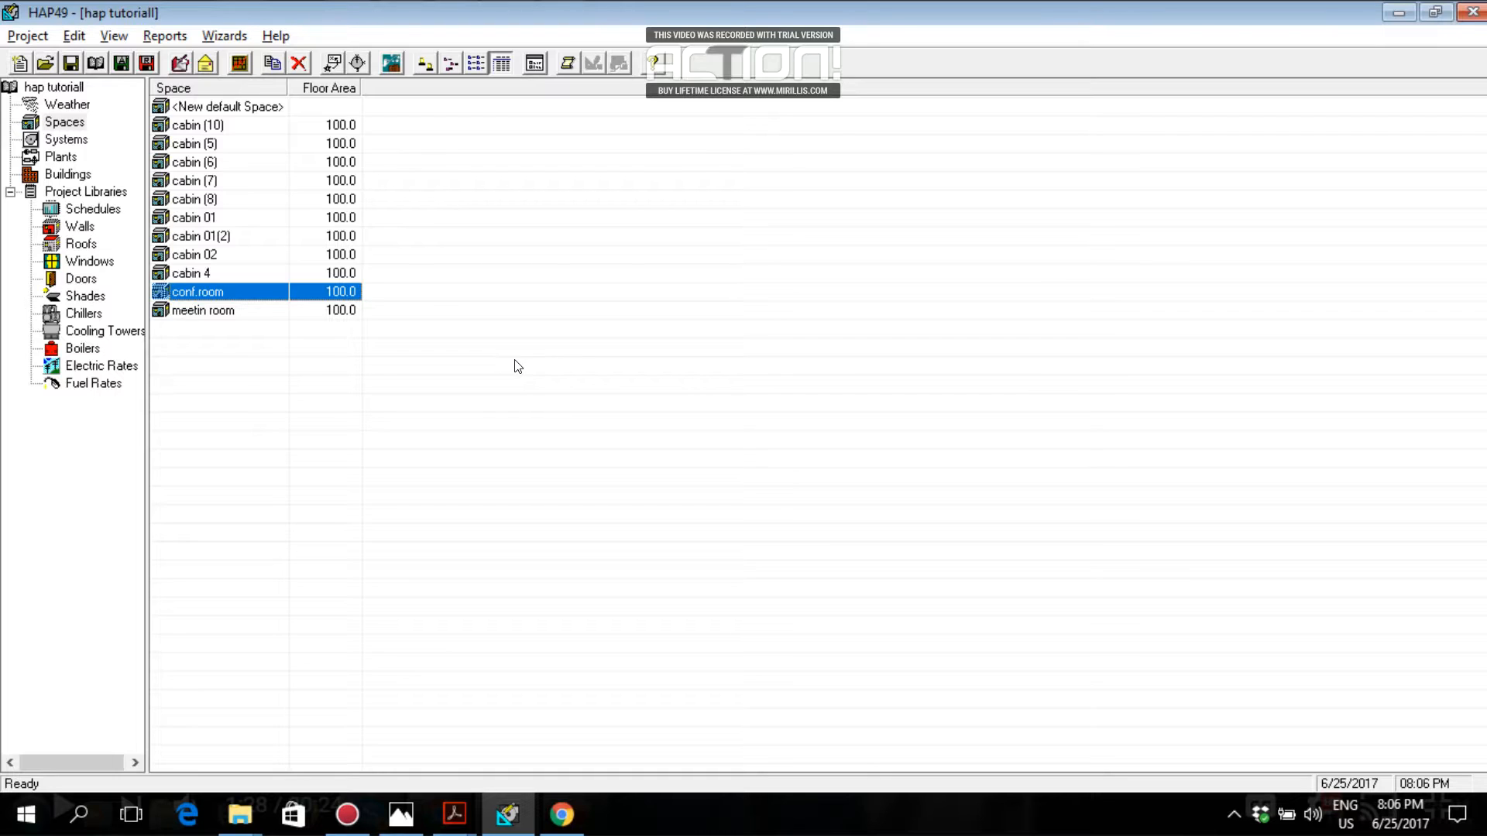
left_click_drag(504, 360, 443, 296)
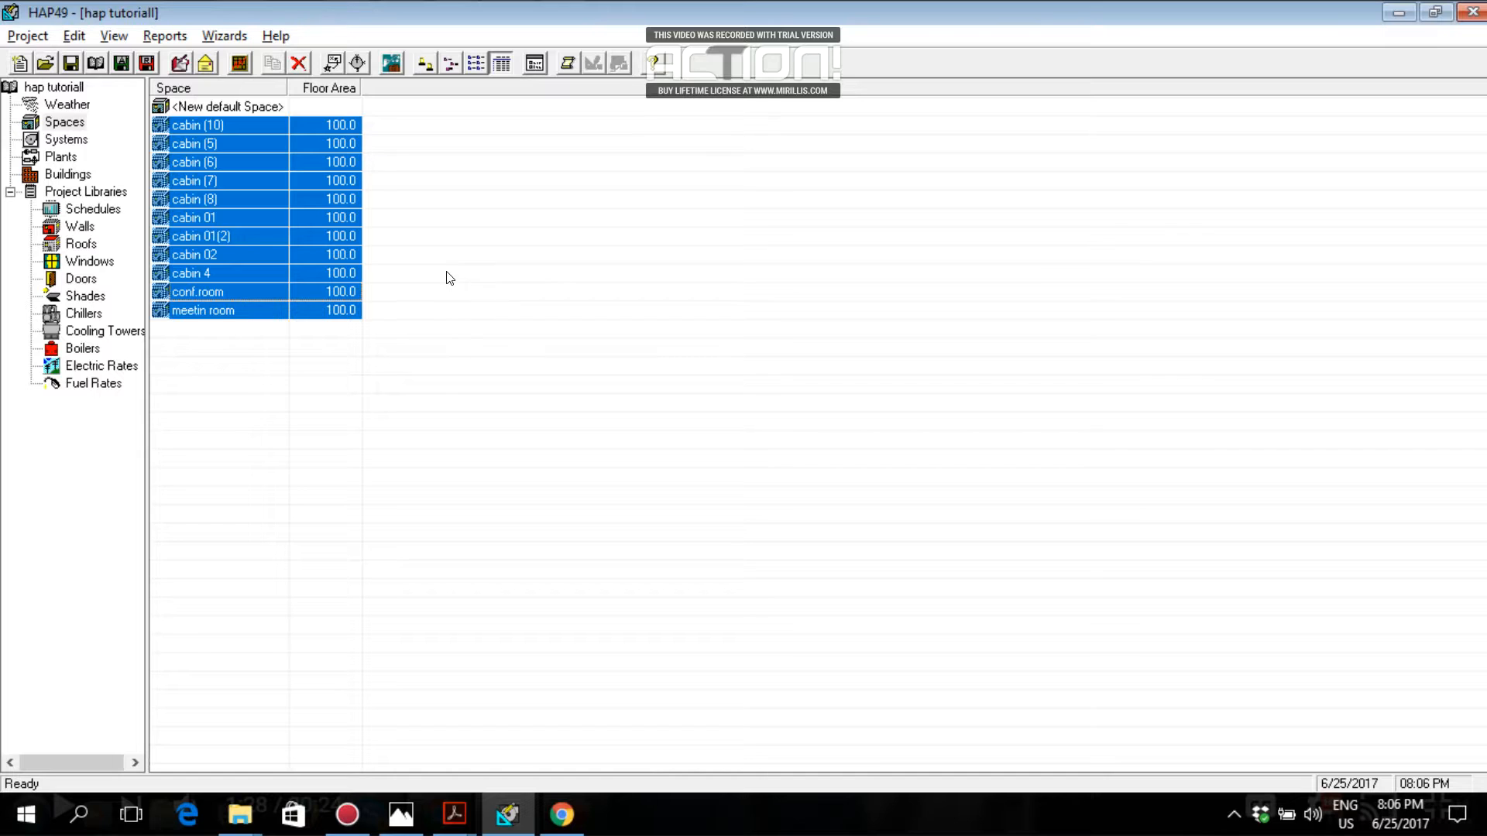
left_click(490, 256)
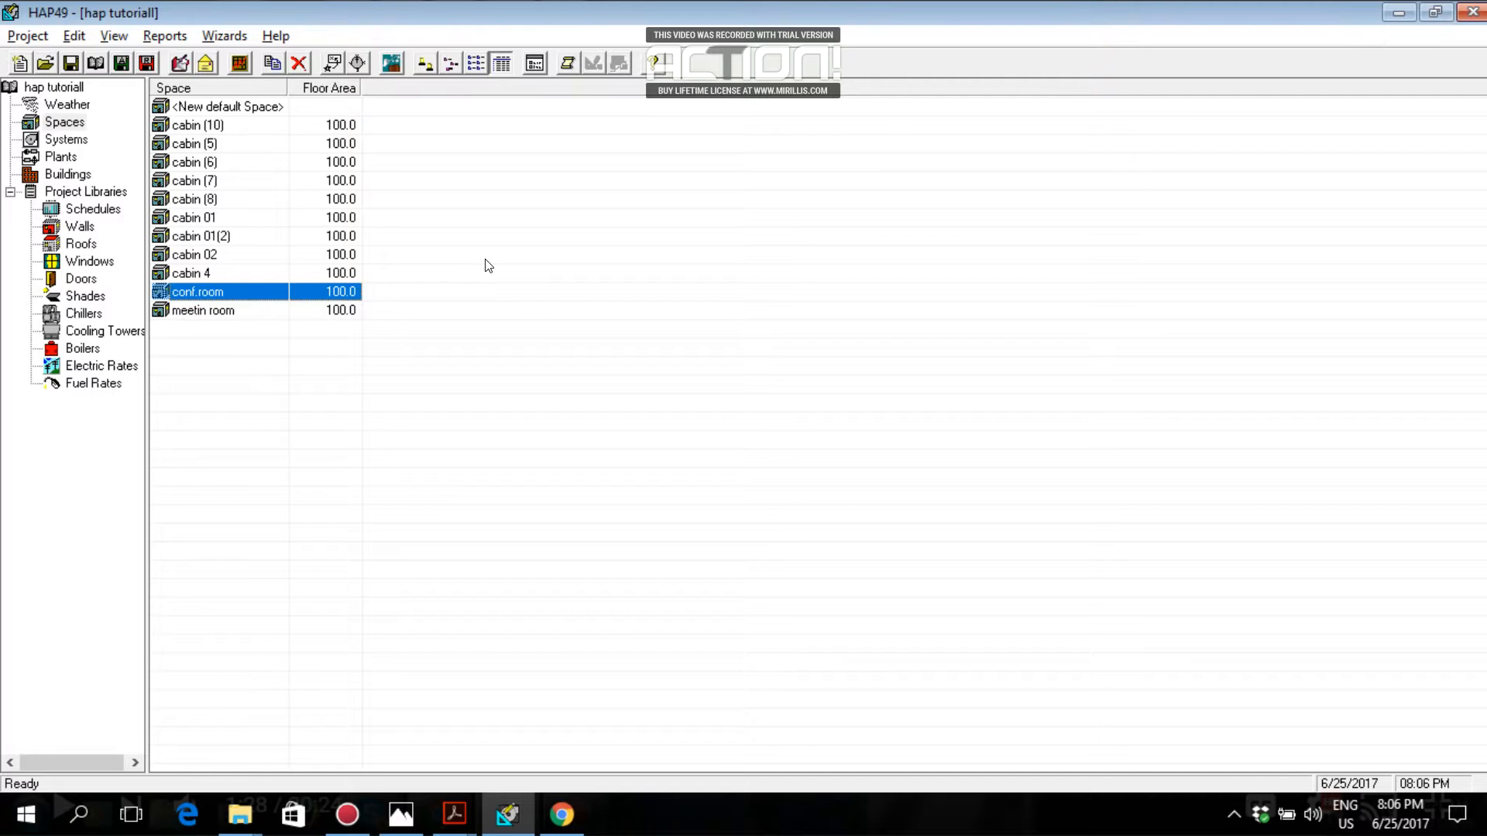
left_click(401, 813)
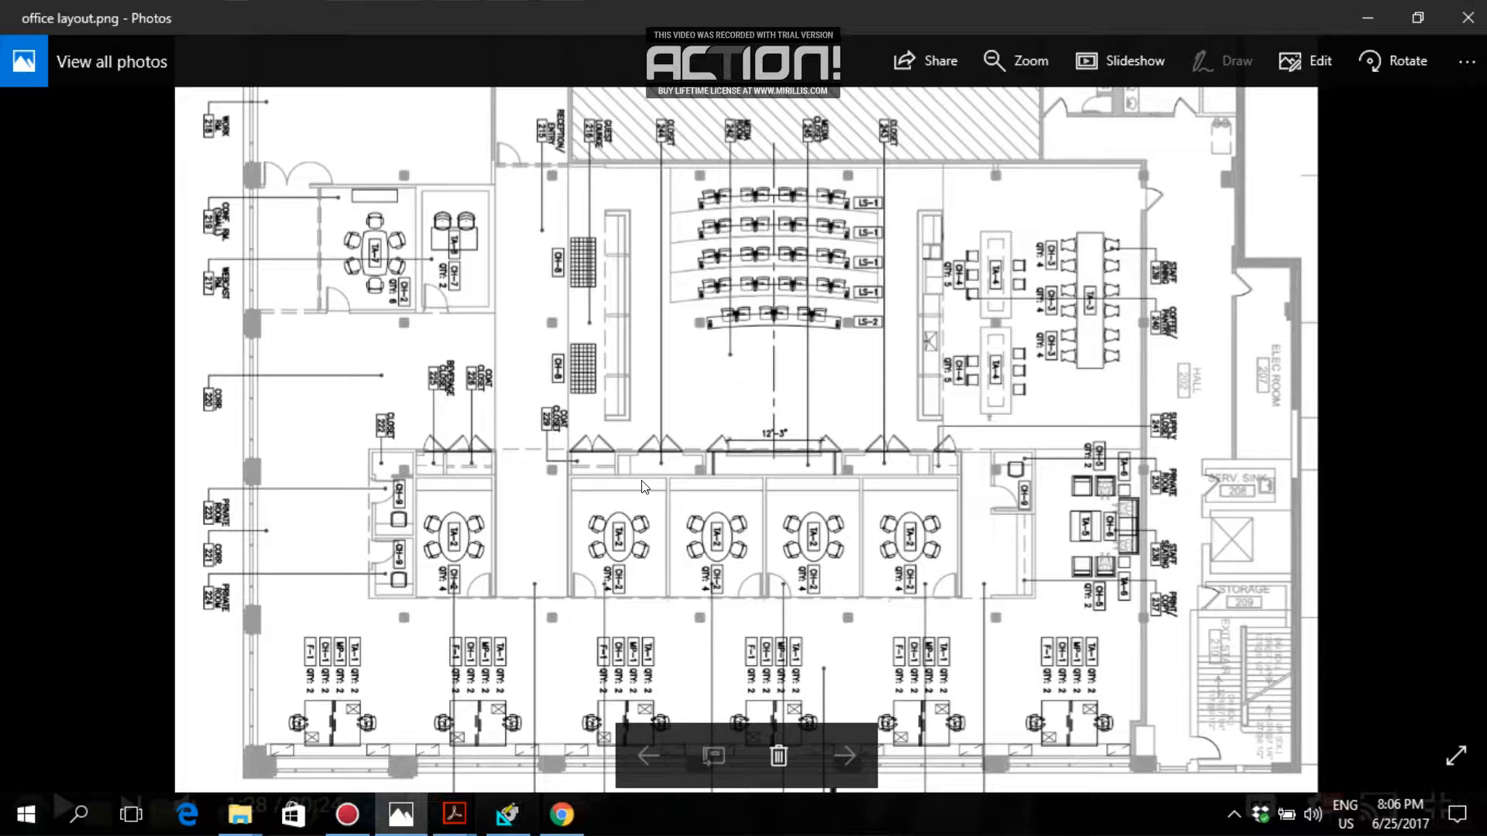
key("alt+Tab")
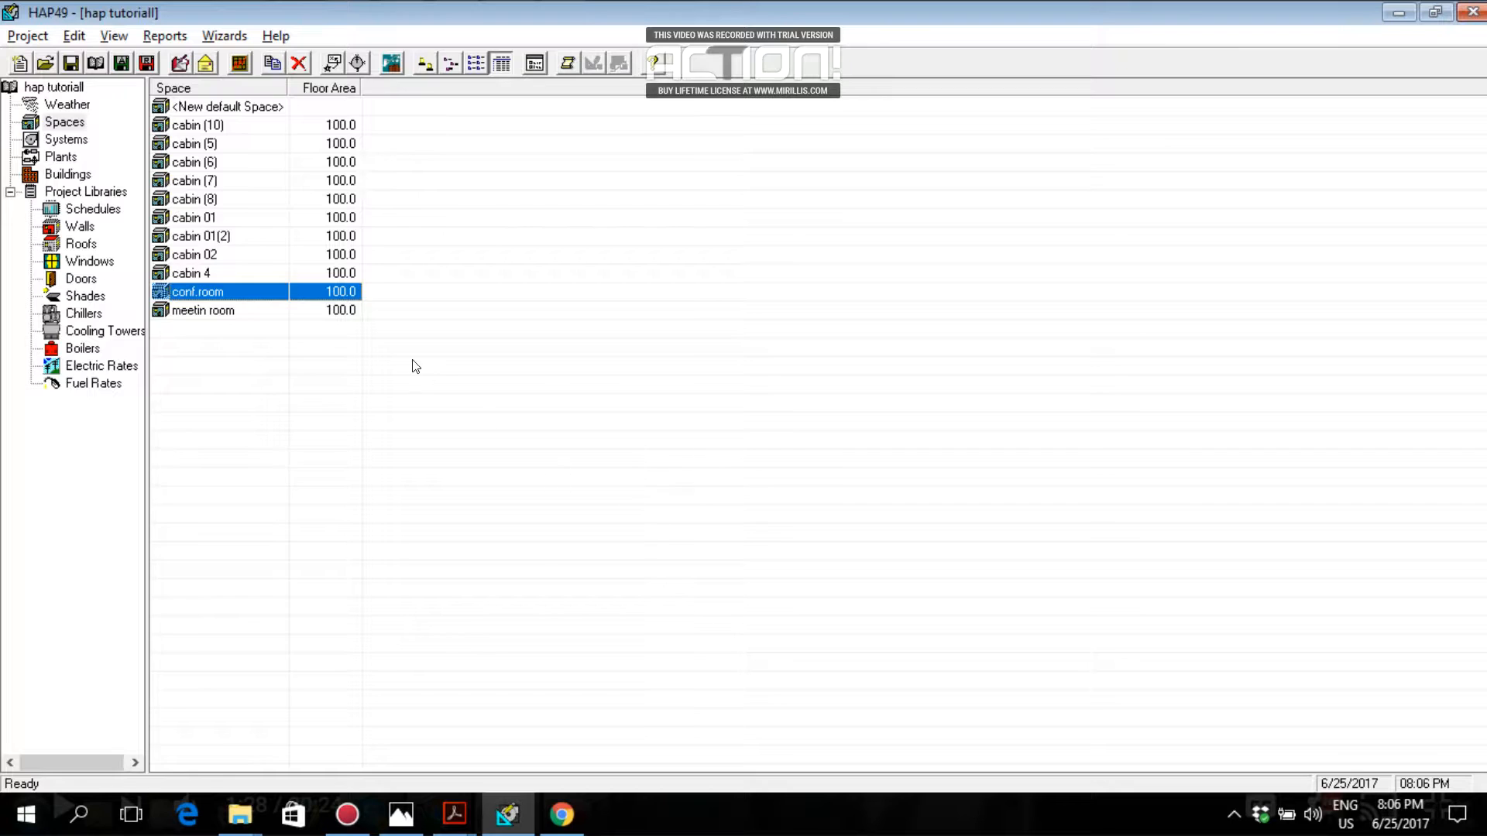
left_click_drag(293, 337, 200, 123)
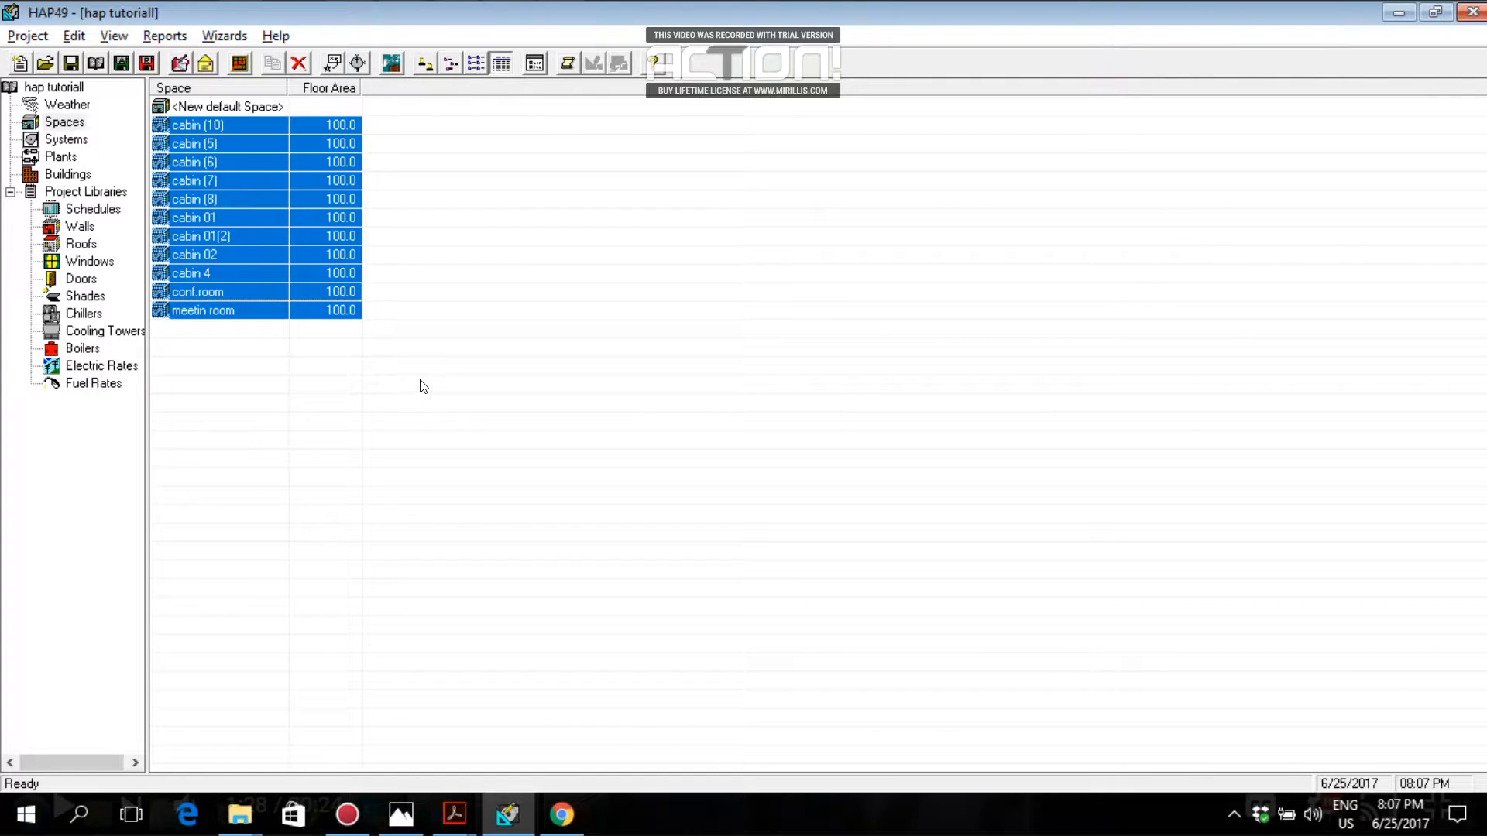
key("Up")
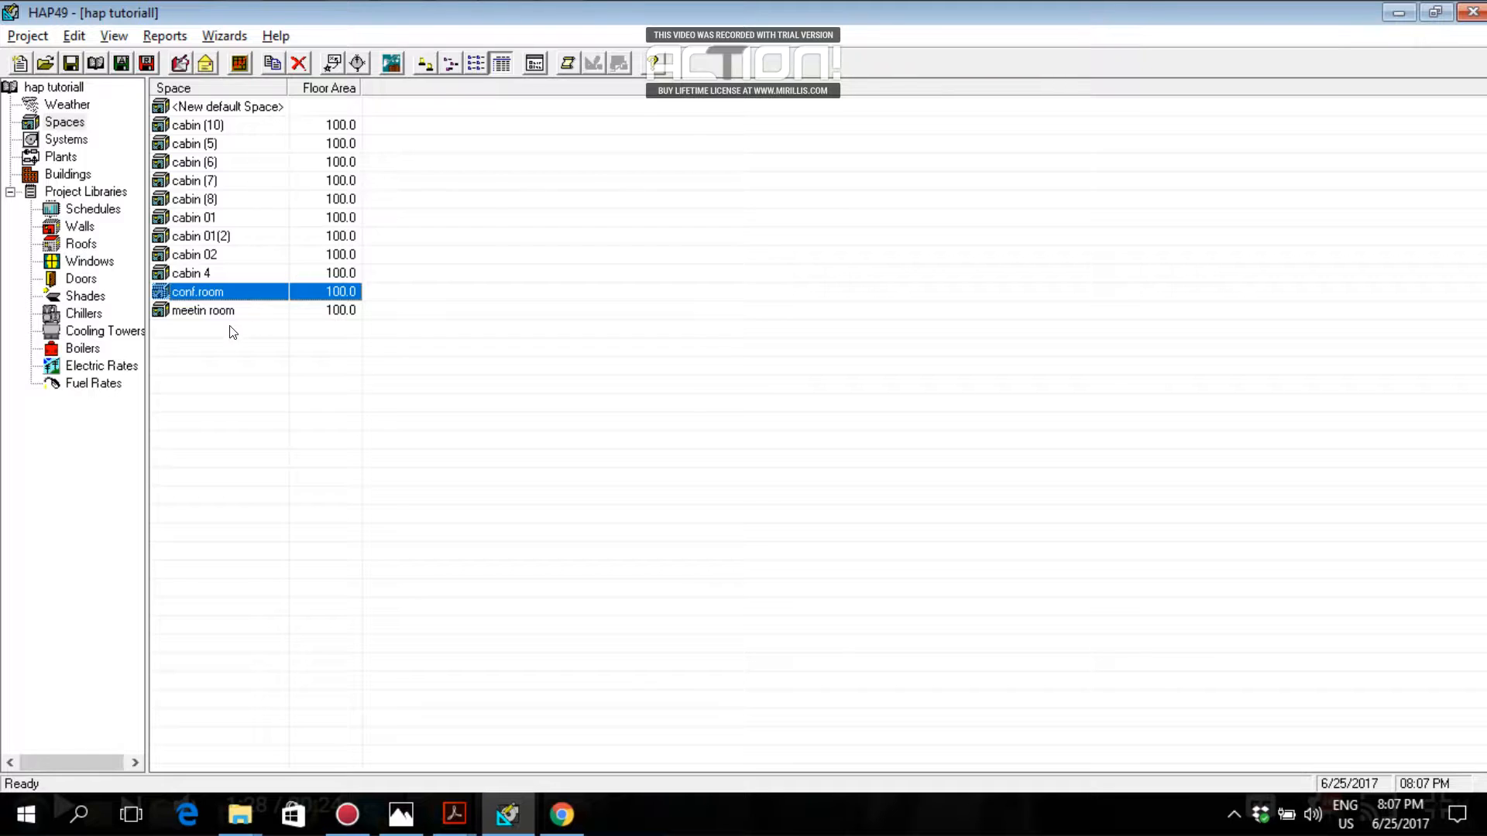
left_click_drag(237, 328, 226, 195)
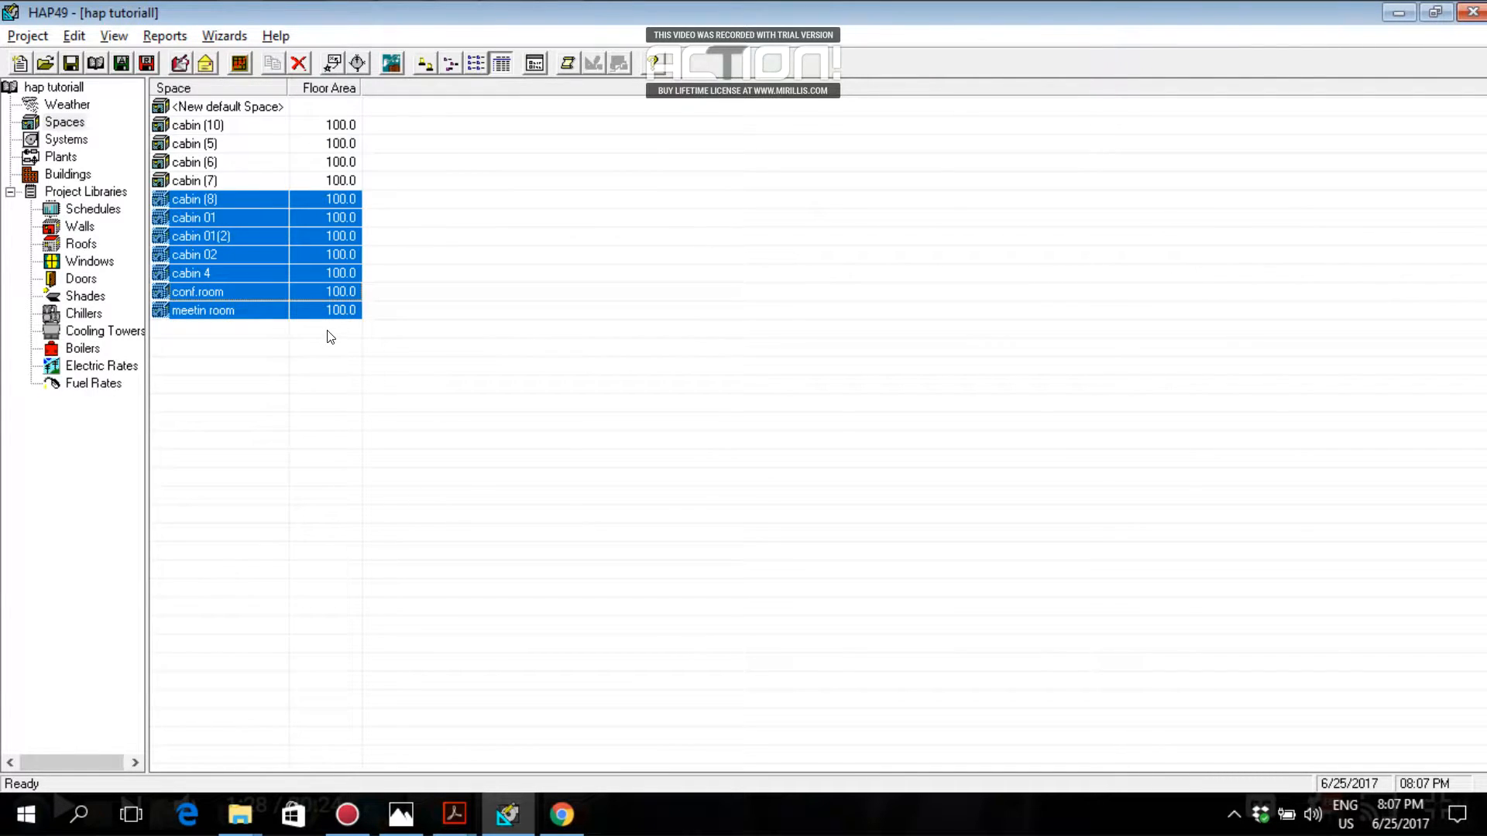
Start a new default air system in the project and show its general properties
left_click(89, 140)
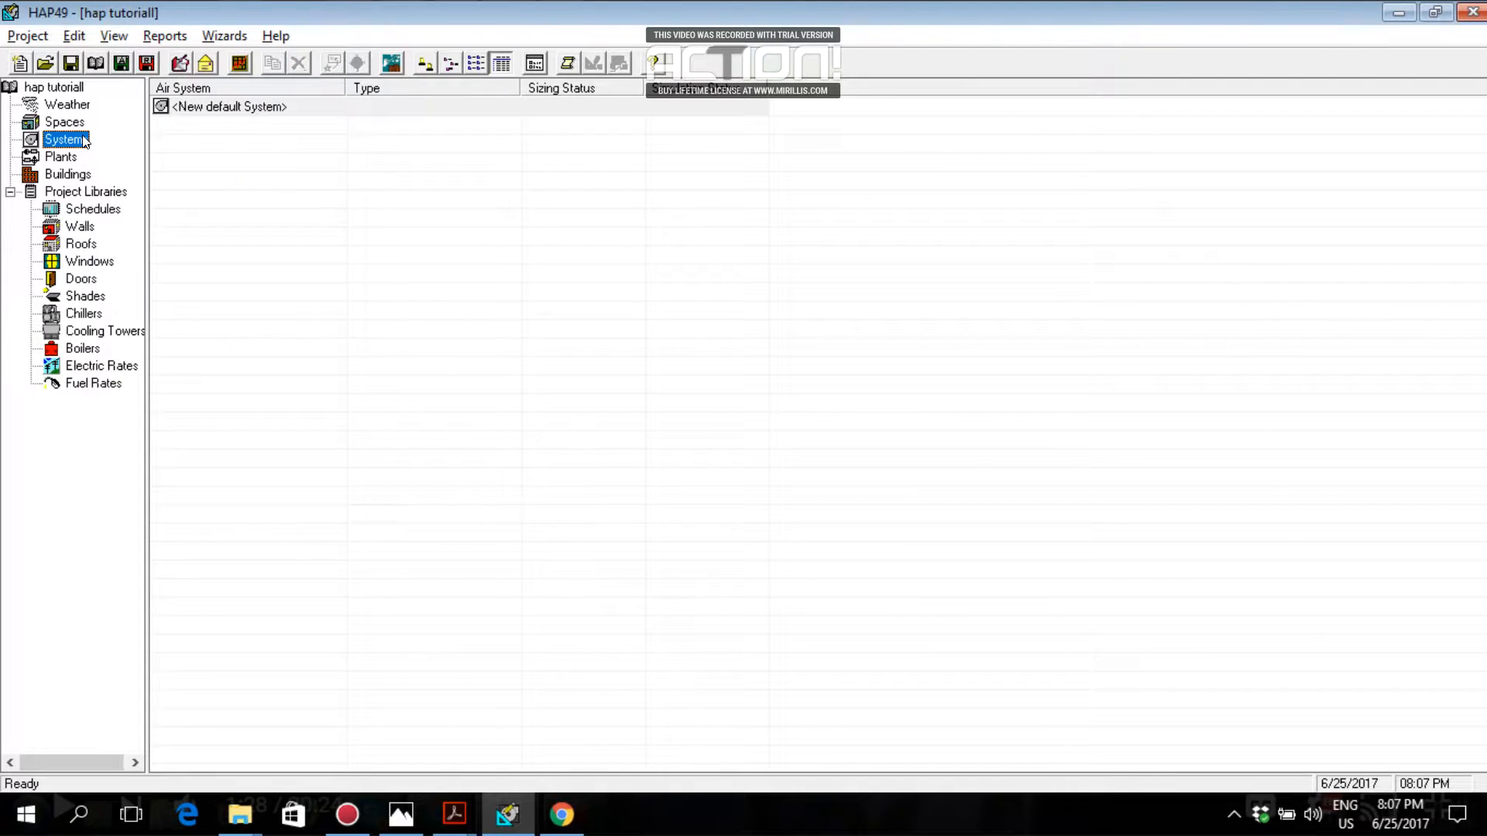
double_click(192, 105)
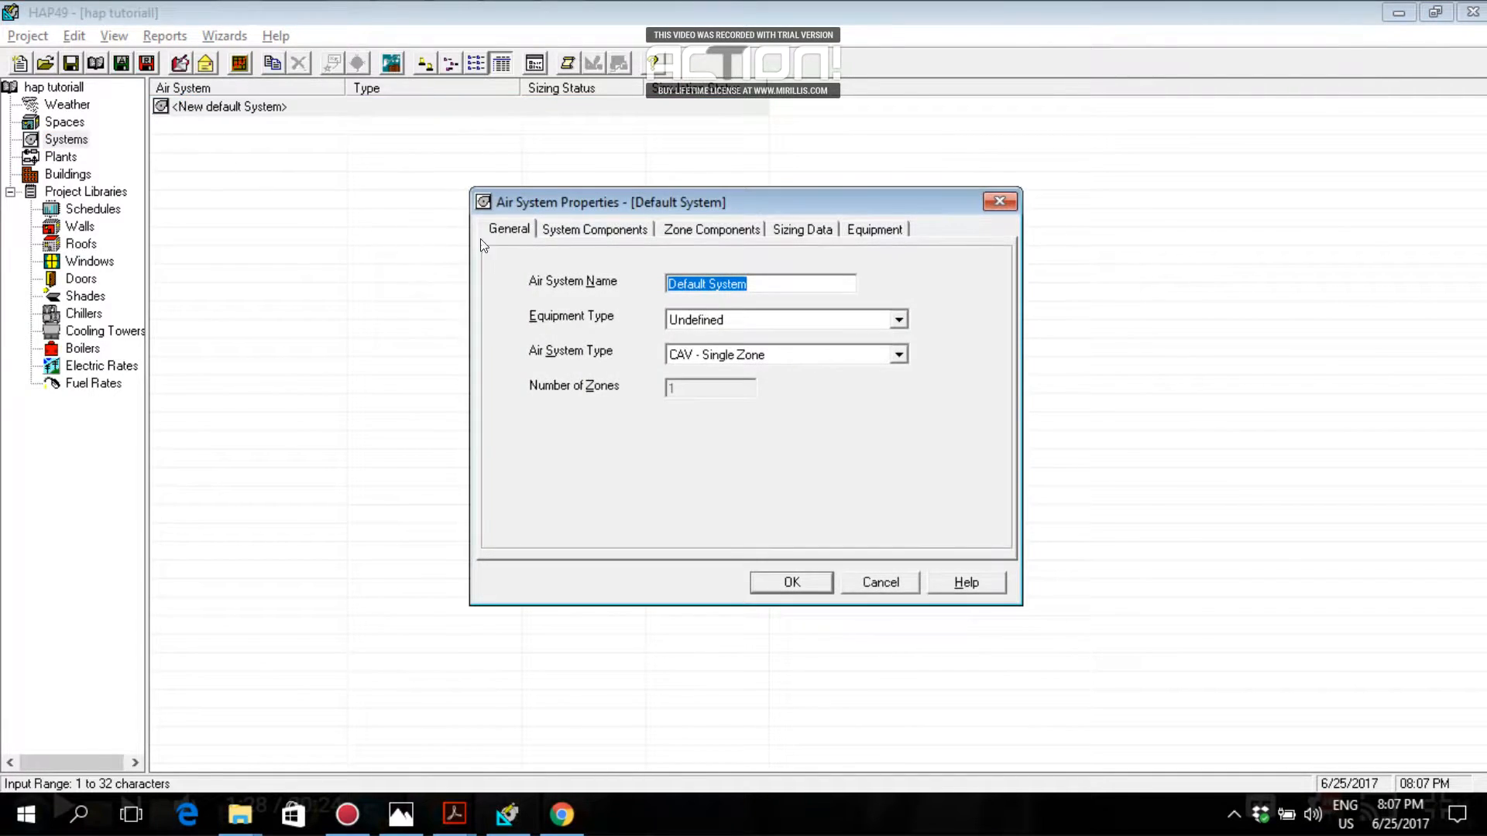
left_click(510, 231)
Examine the new air system's system components, zone components, sizing data and equipment settings
left_click(601, 231)
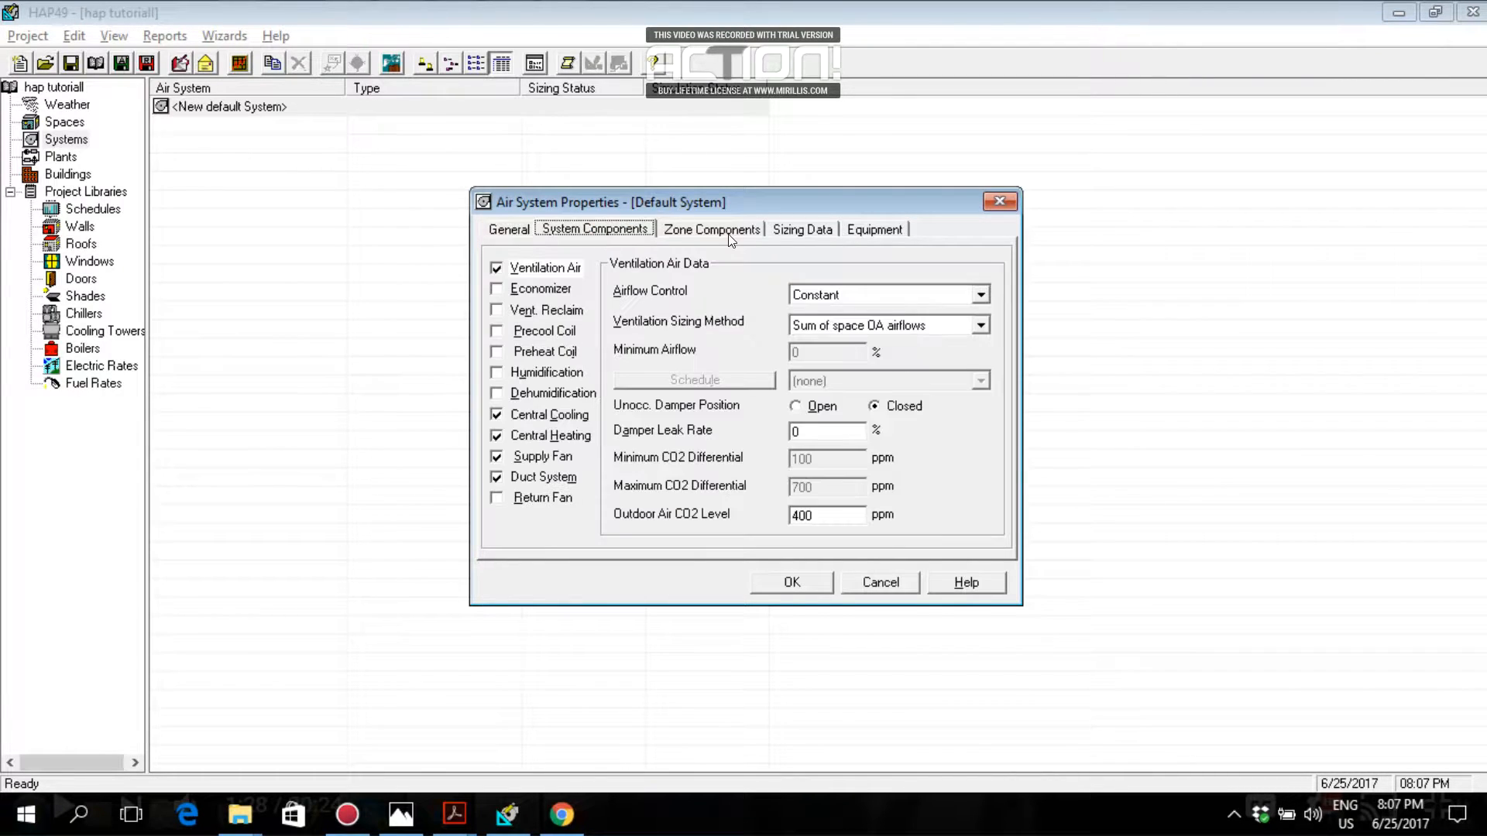
left_click(721, 230)
left_click(797, 230)
left_click(875, 230)
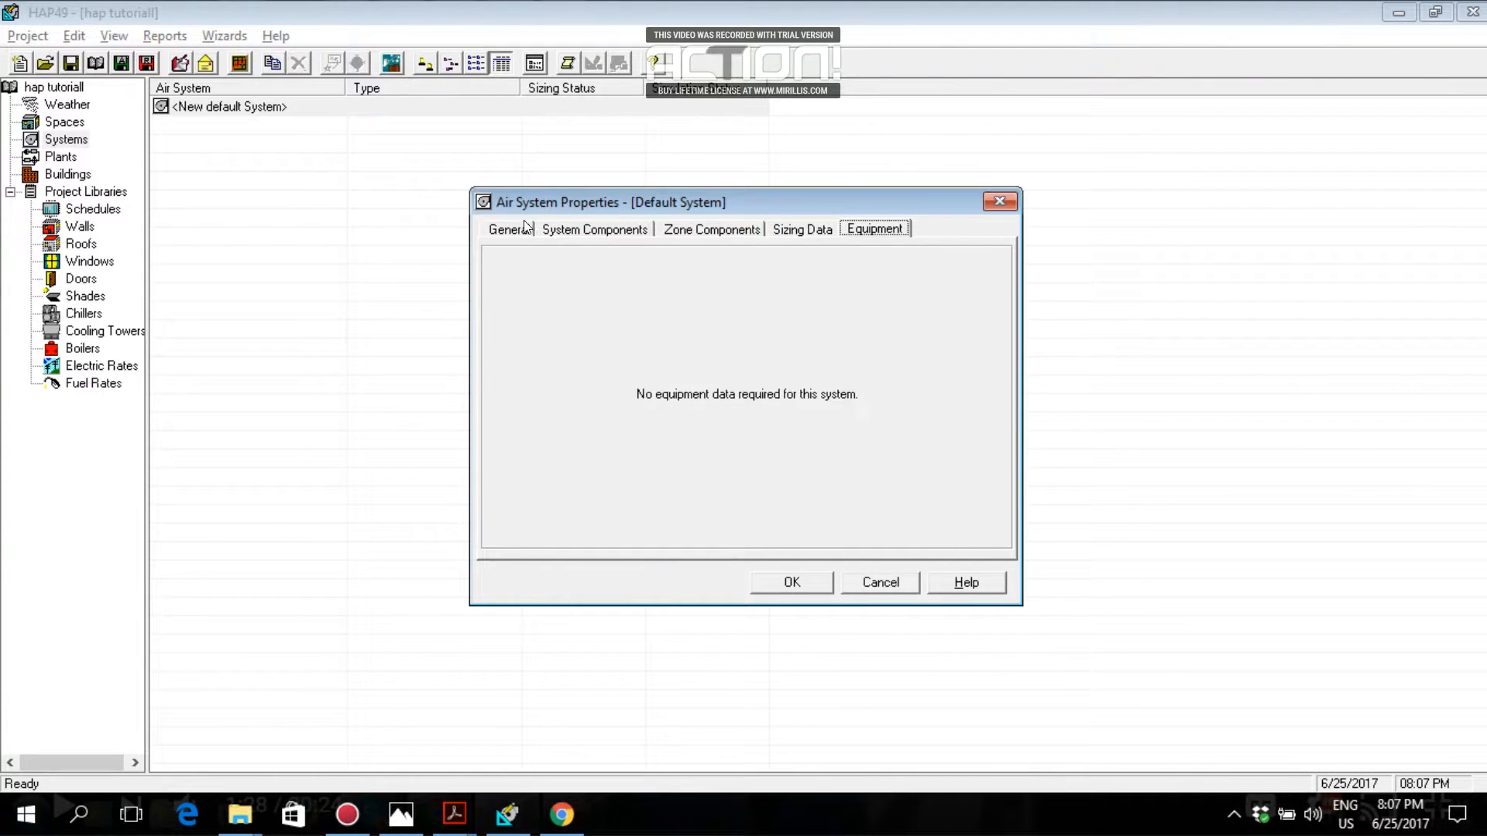
left_click(509, 230)
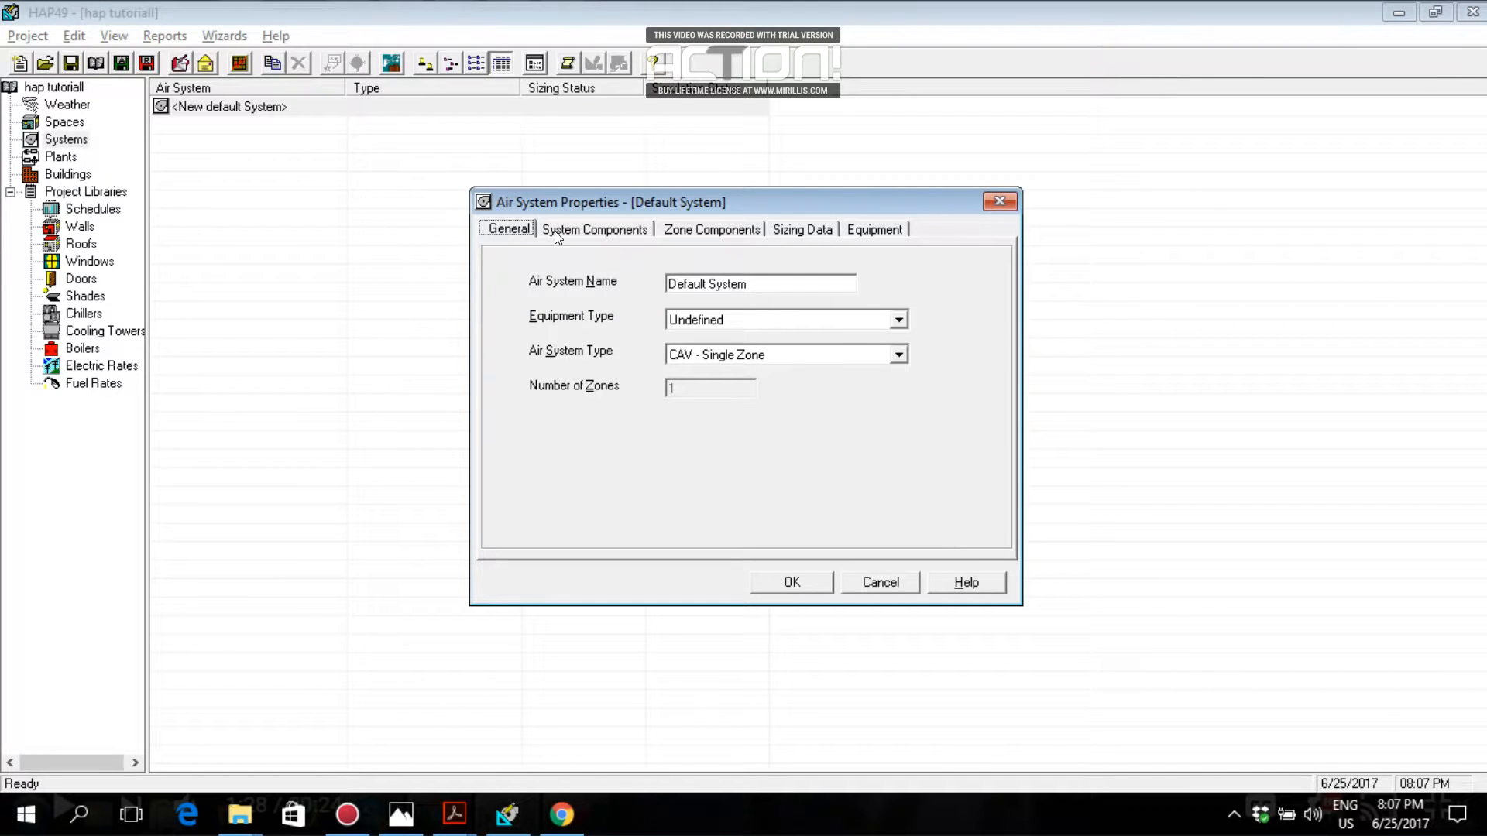
left_click(593, 231)
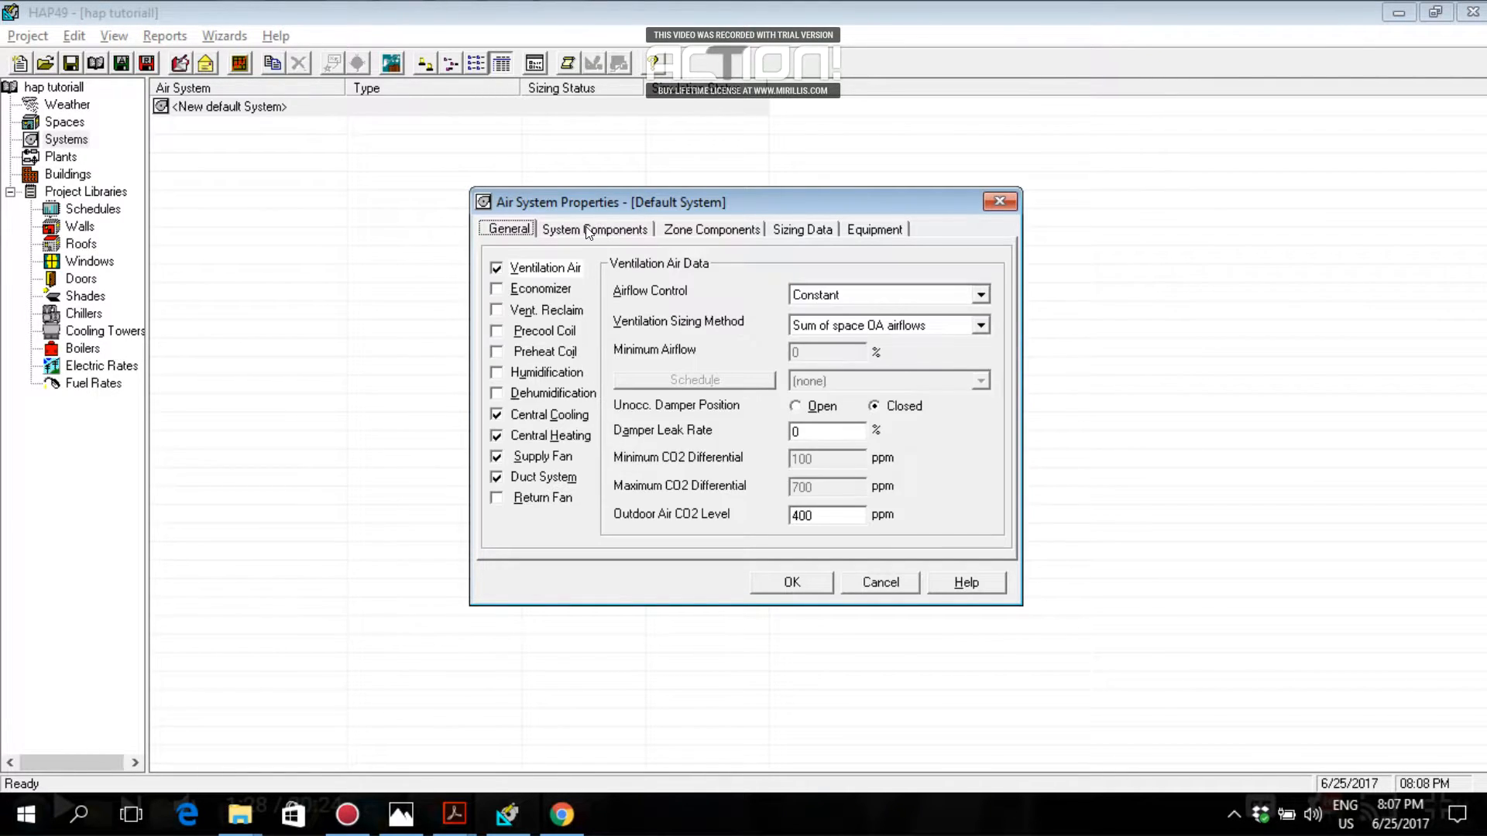
left_click(692, 230)
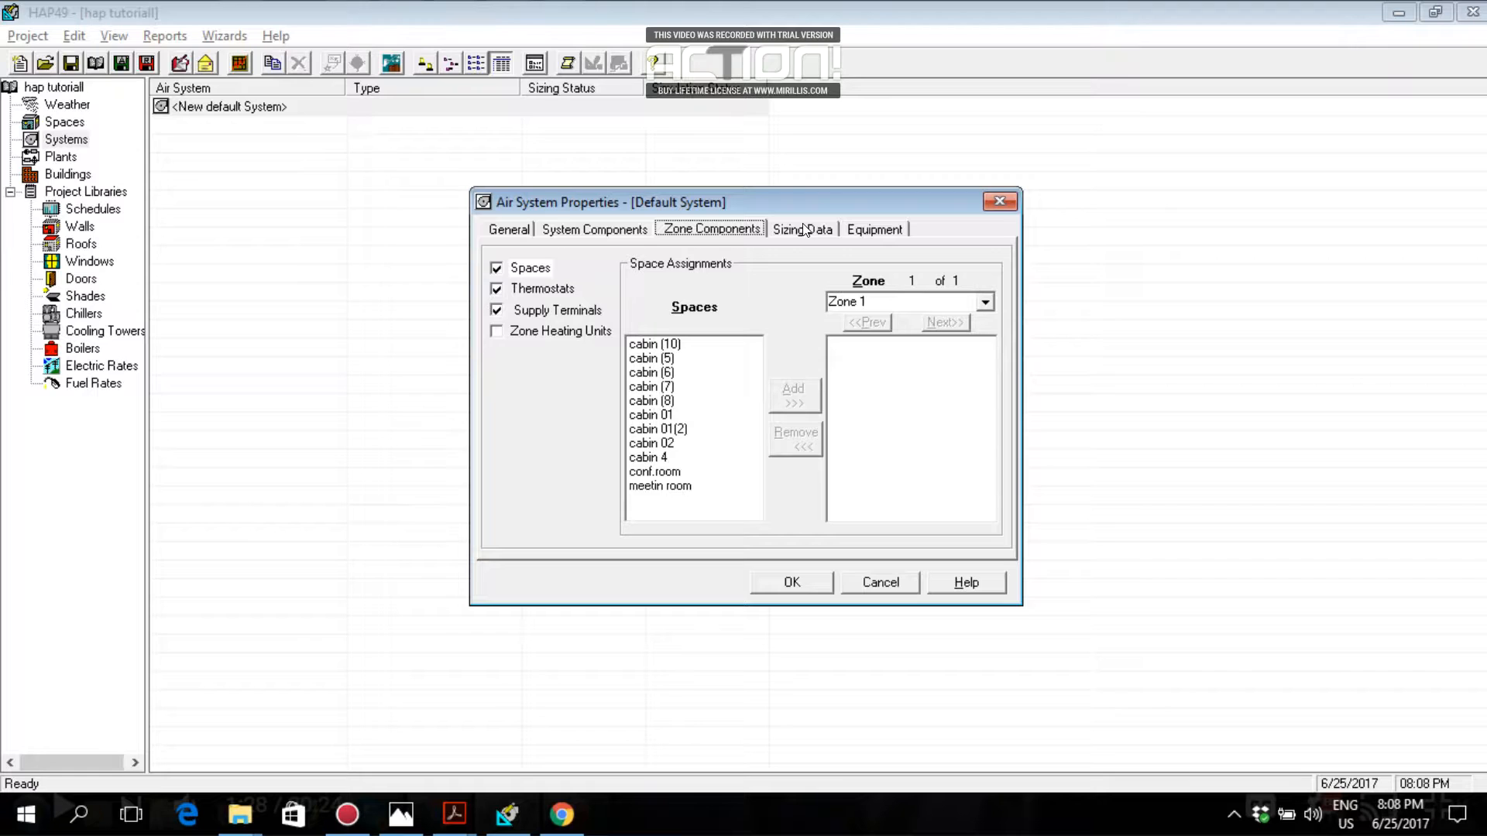
left_click(580, 231)
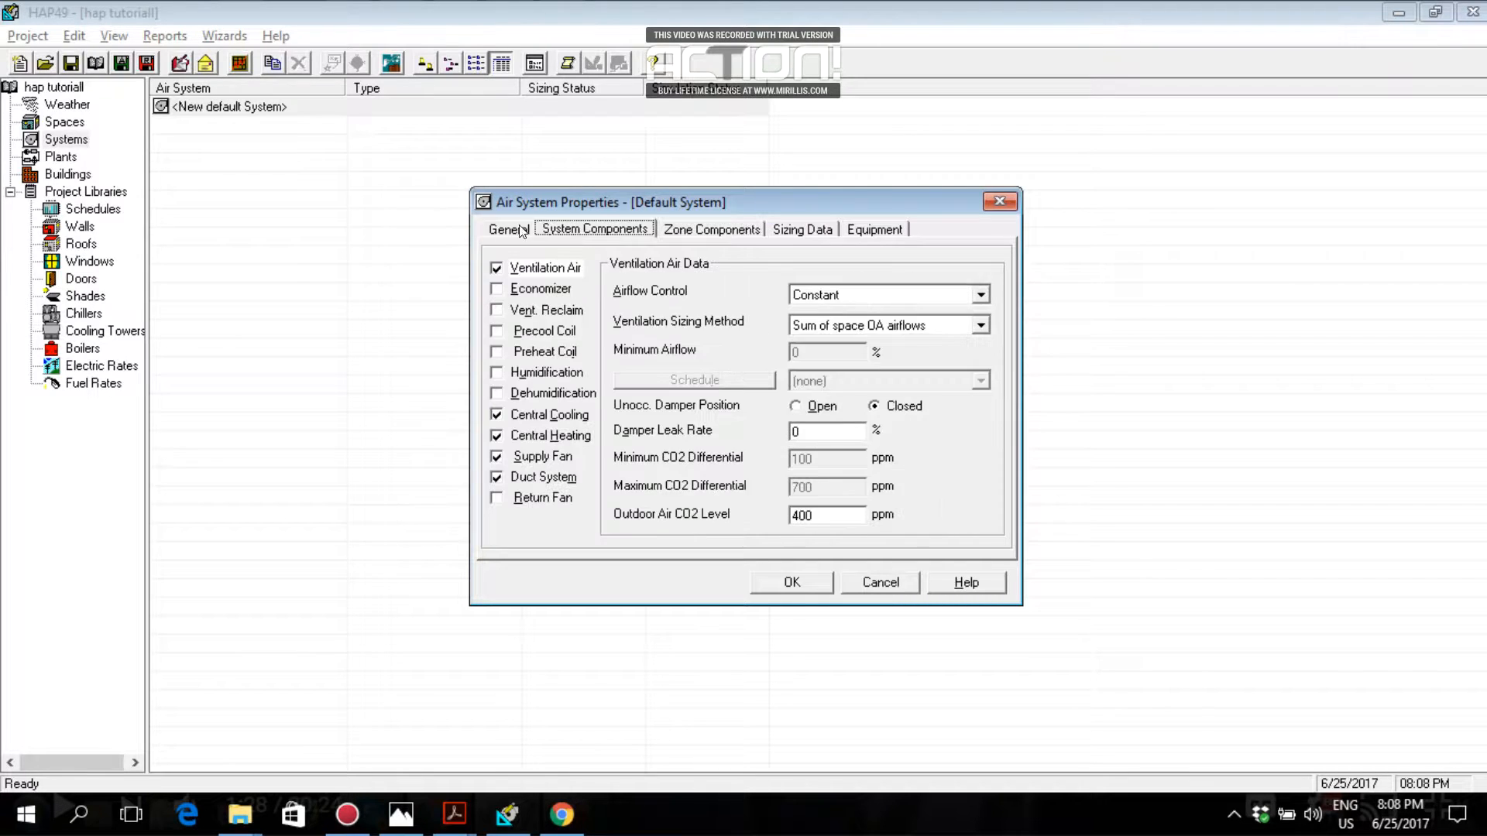
Name the new air system "AHU 01" in its general properties
left_click(503, 231)
left_click(559, 229)
left_click(504, 230)
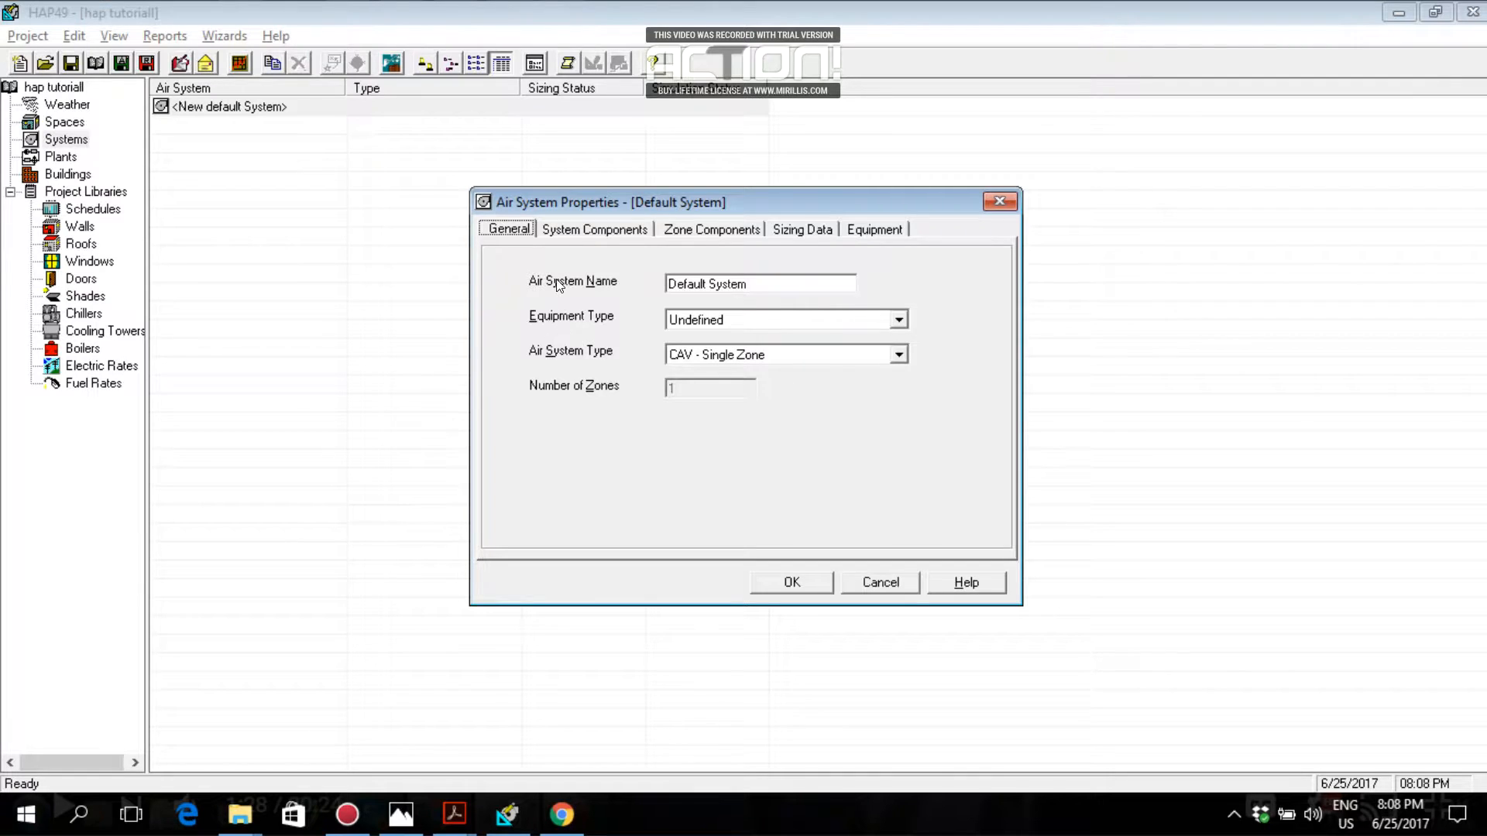
left_click_drag(667, 285, 747, 286)
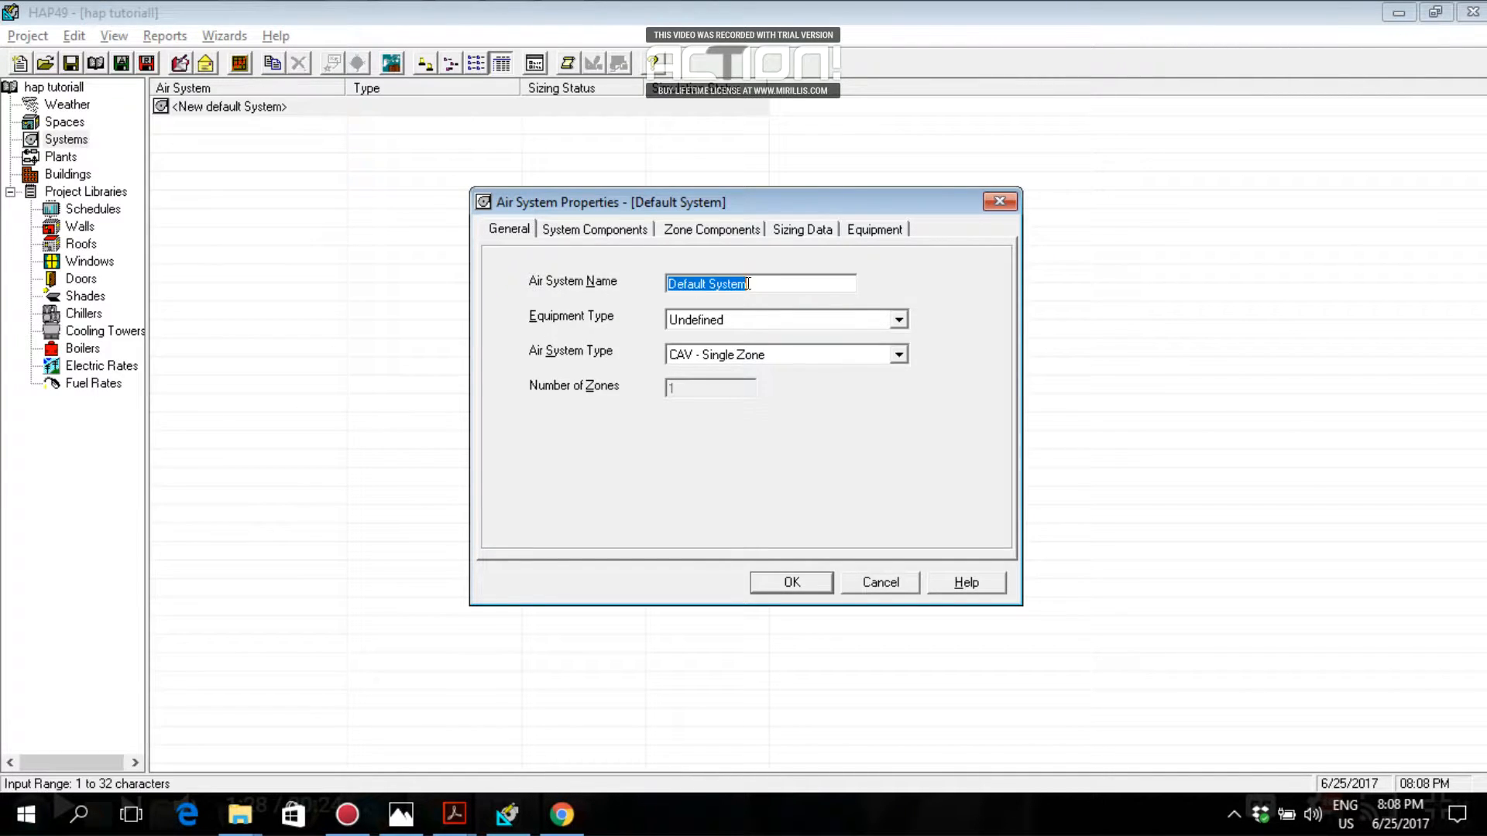
type("ahu")
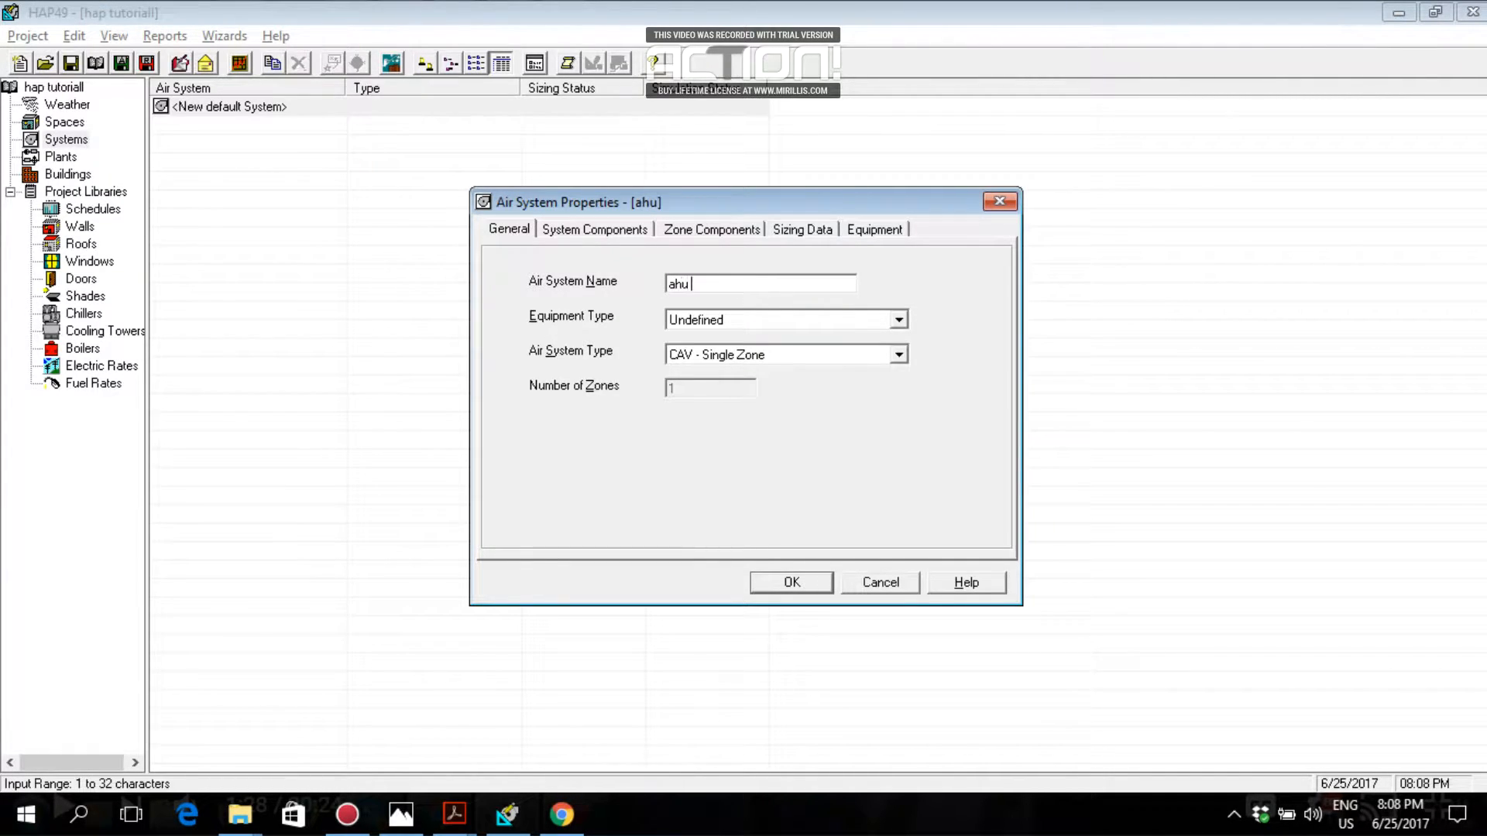
key("BackSpace")
key("BackSpace")
key("BackSpace")
type("ahu")
key("BackSpace")
key("BackSpace")
key("BackSpace")
type("AH")
key("BackSpace")
type("HU 0")
key("BackSpace")
type("01")
Set the equipment type to Chilled Water Air Handling Units and the air system type to CAV - Single Zone
left_click(798, 318)
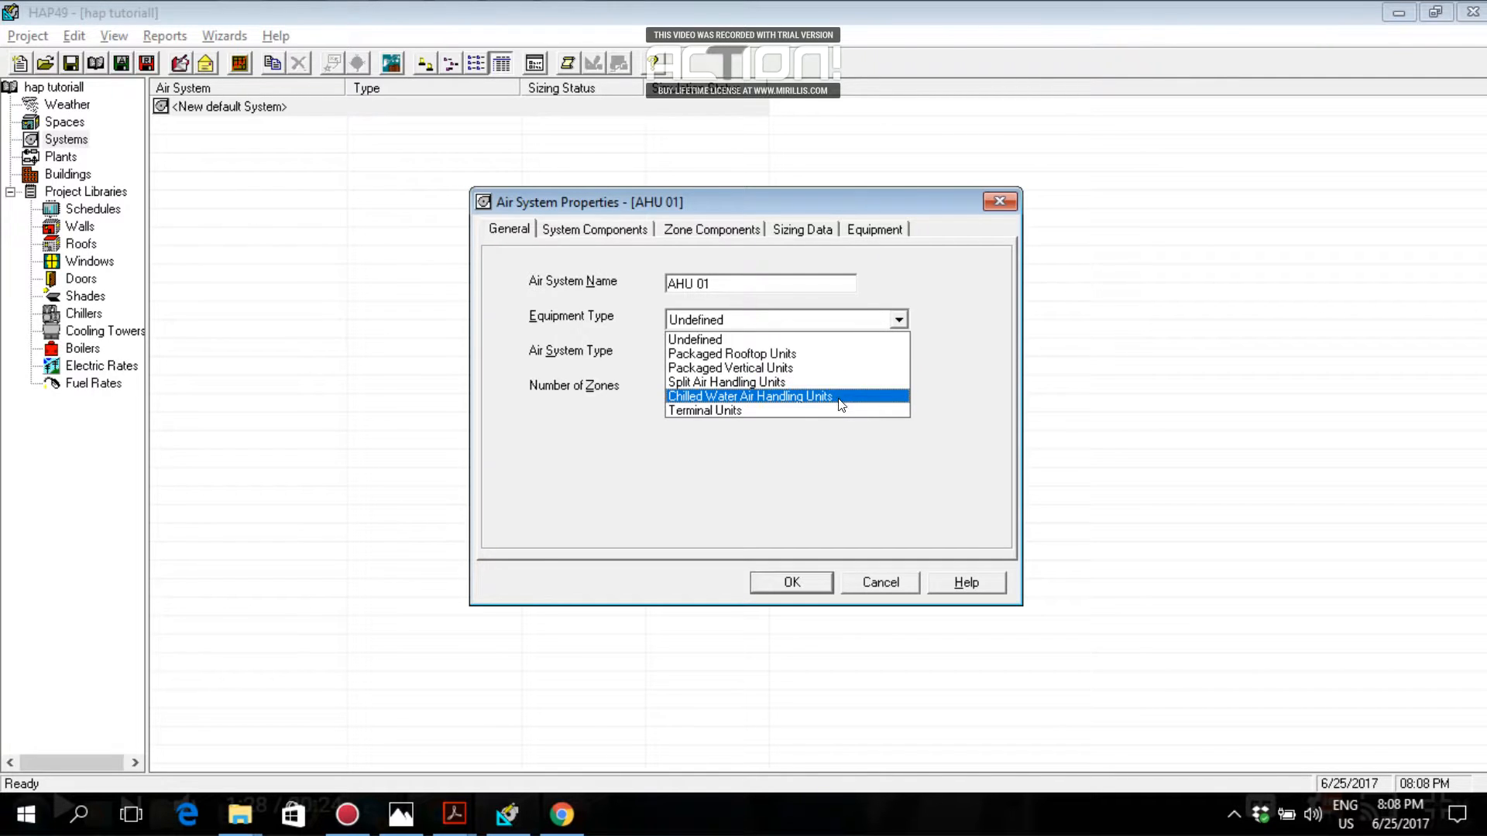
left_click(819, 397)
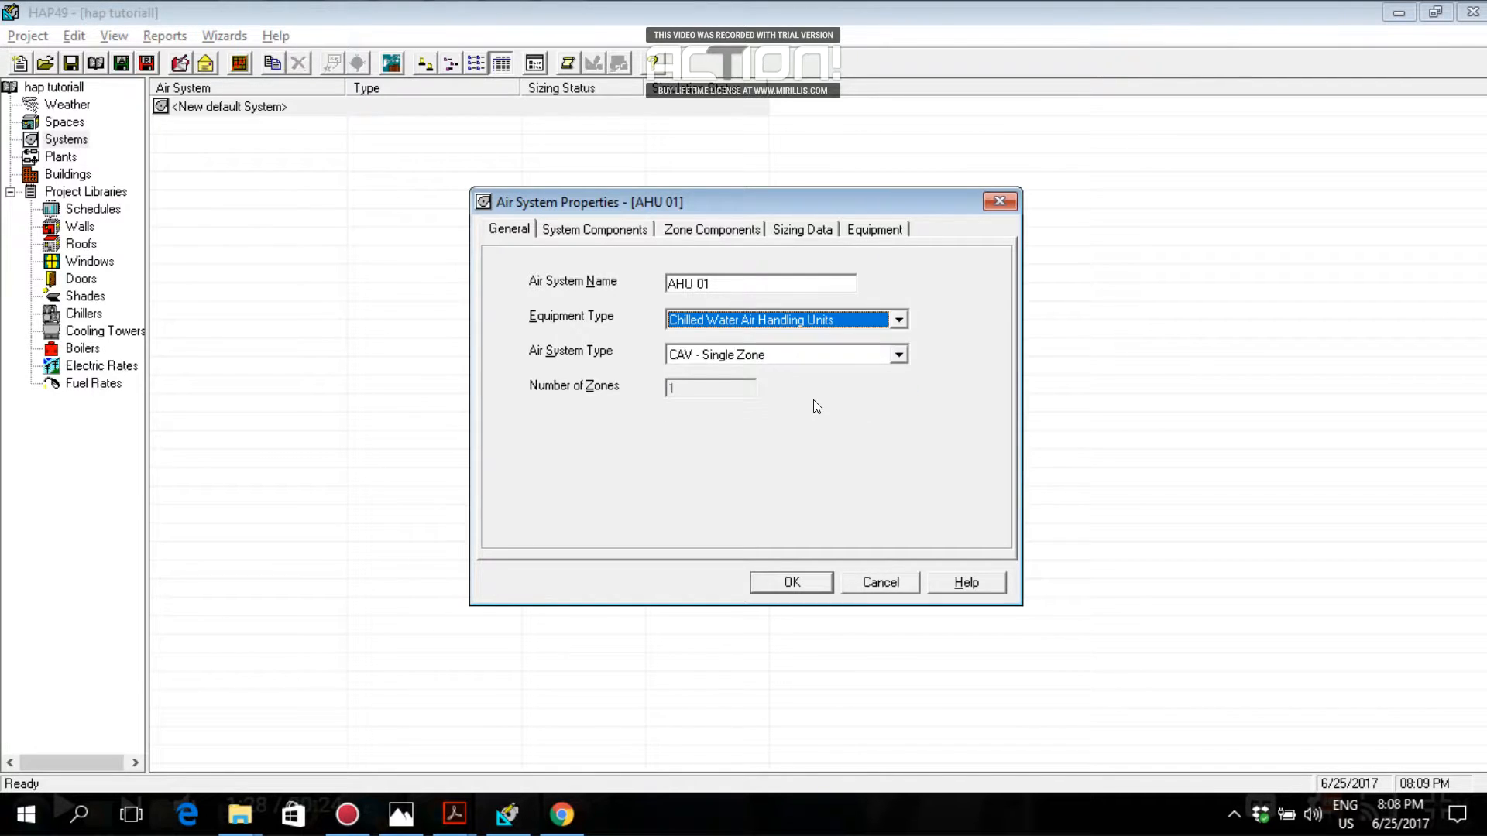
left_click(871, 353)
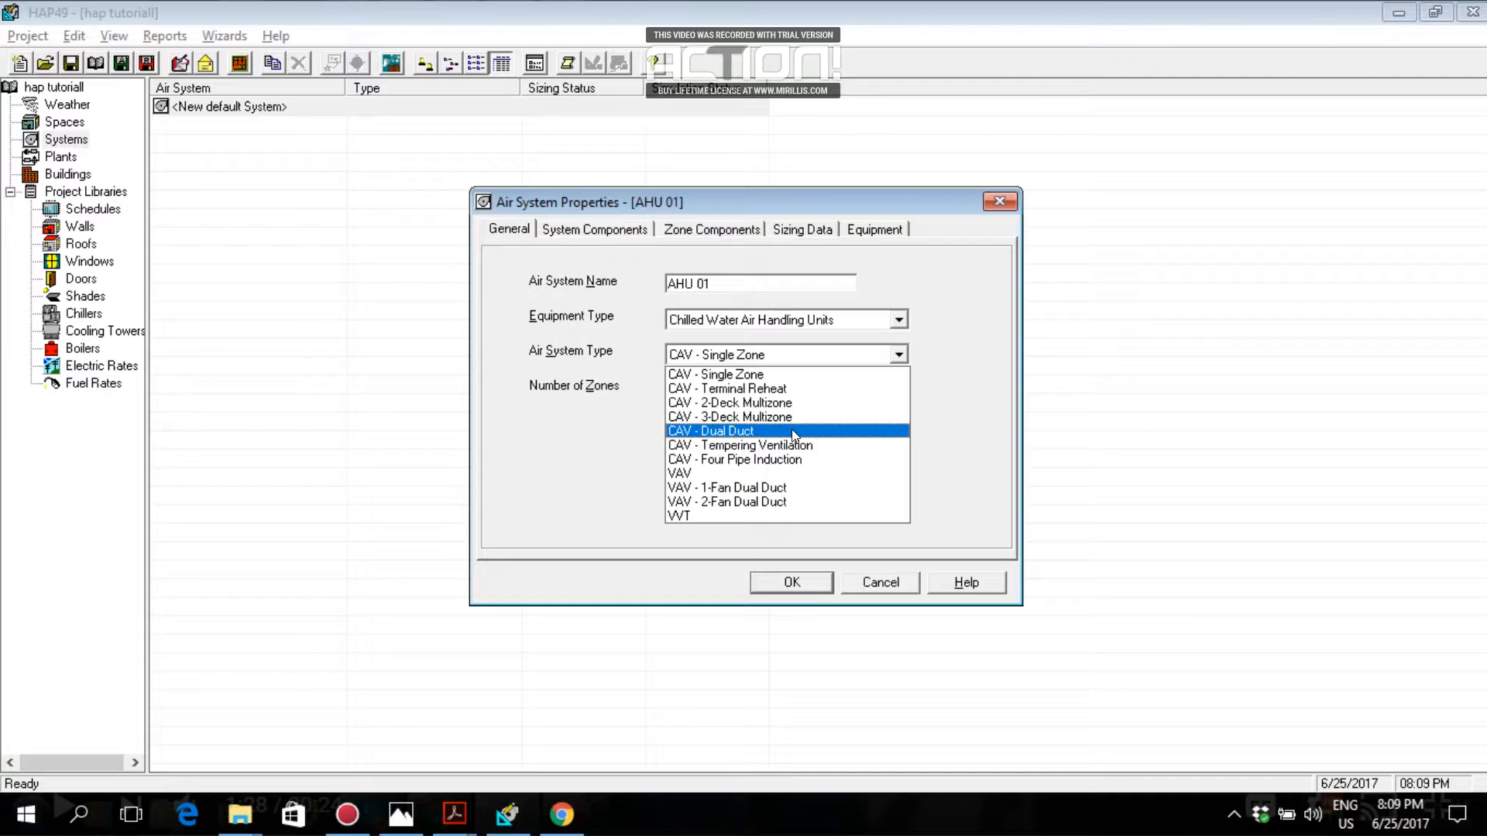
left_click(793, 380)
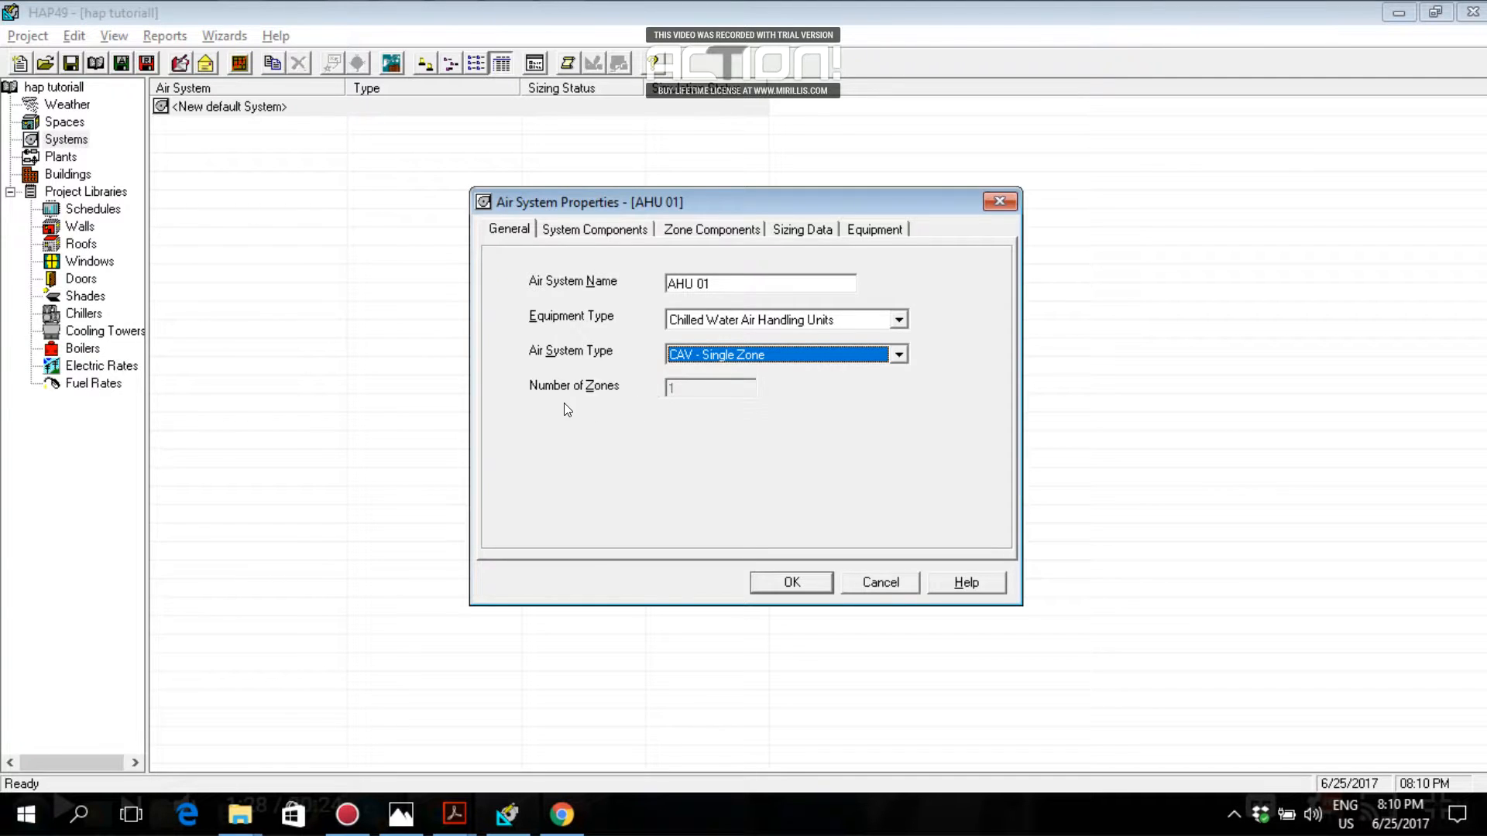
left_click(733, 359)
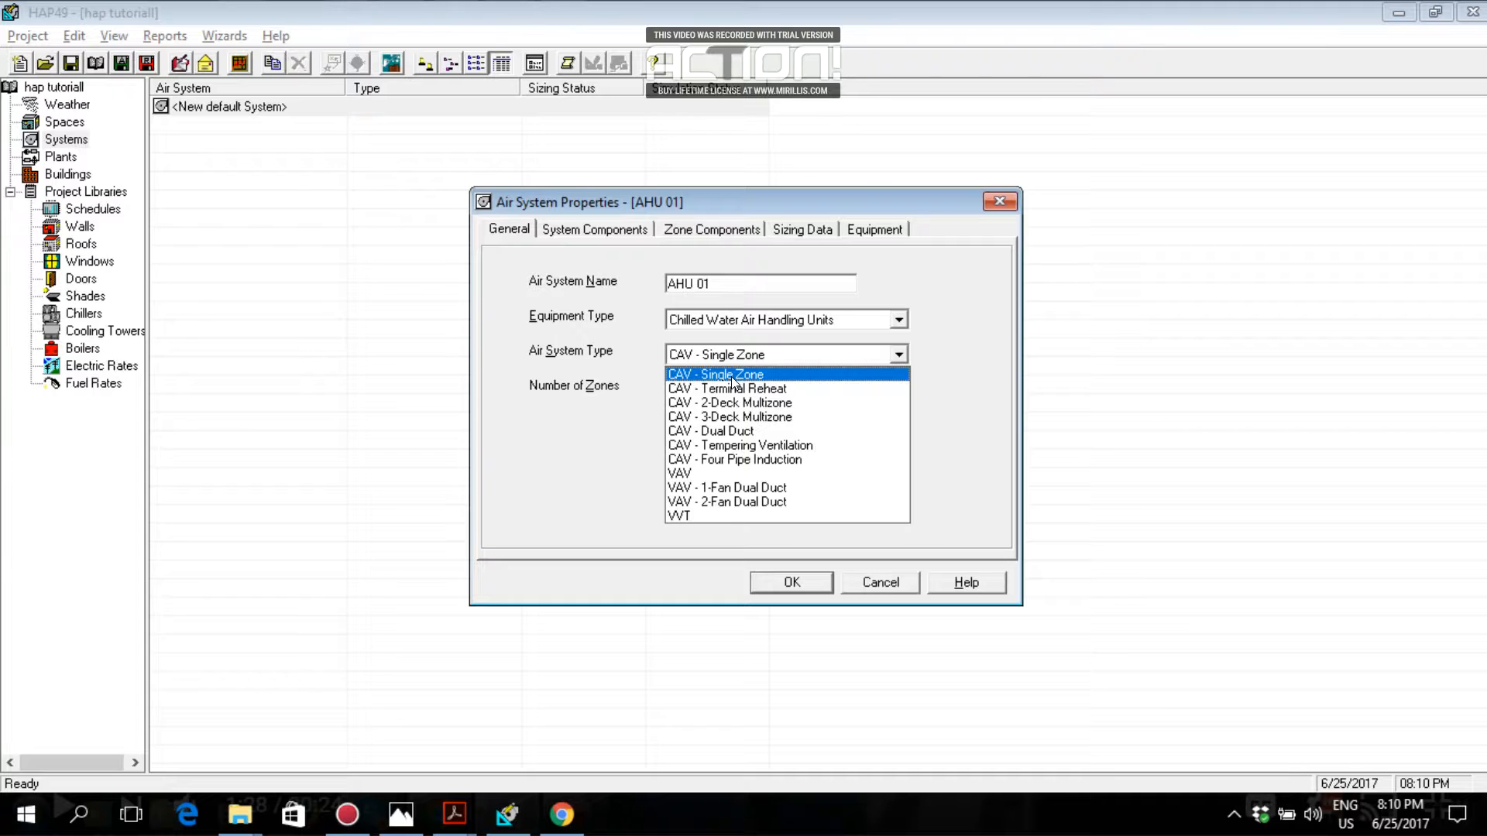
left_click(733, 375)
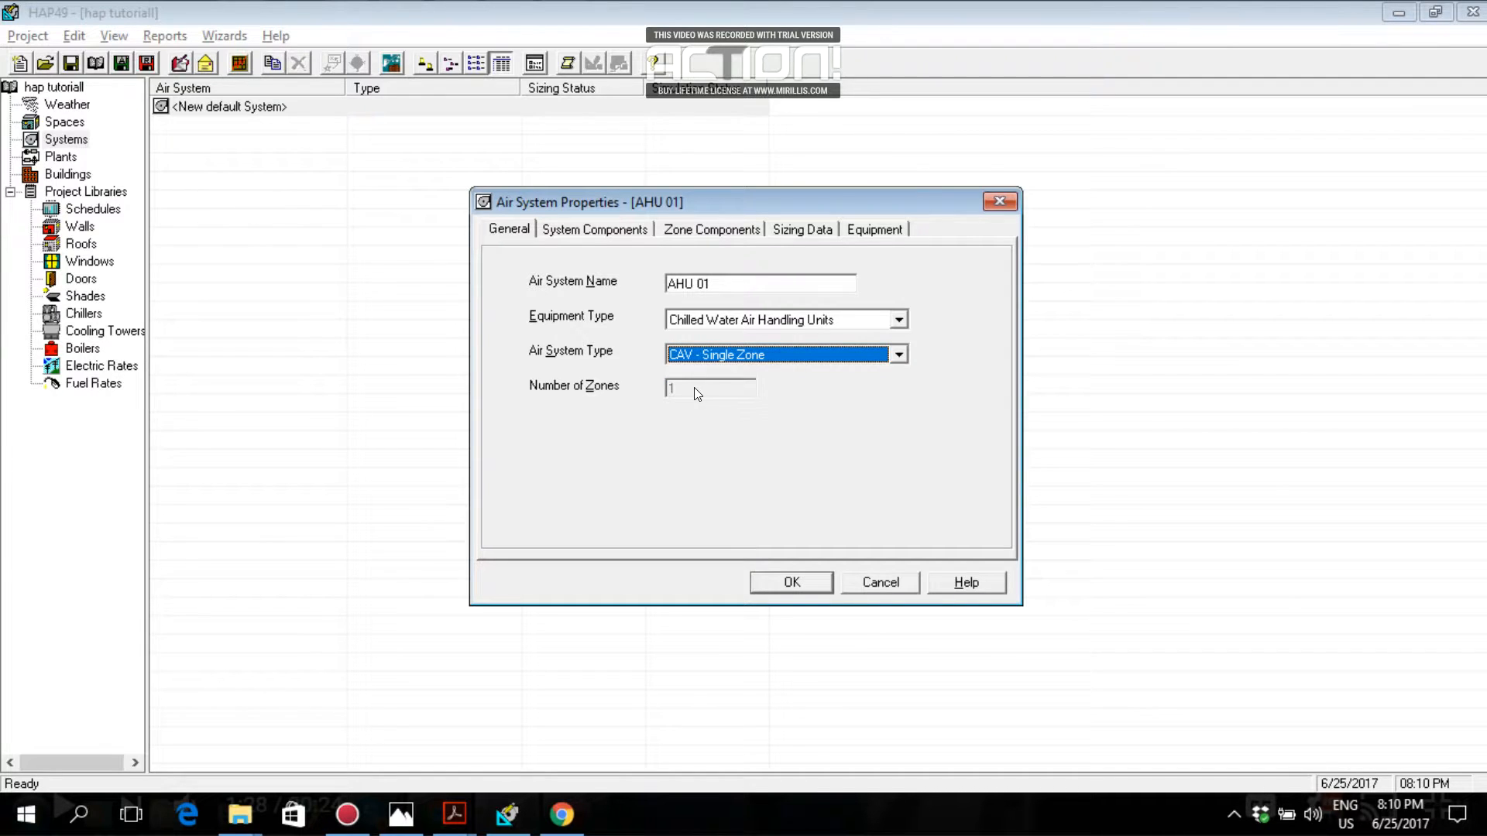
Try the CAV - Terminal Reheat air system type and return to CAV - Single Zone
left_click(709, 356)
left_click(691, 385)
left_click(713, 358)
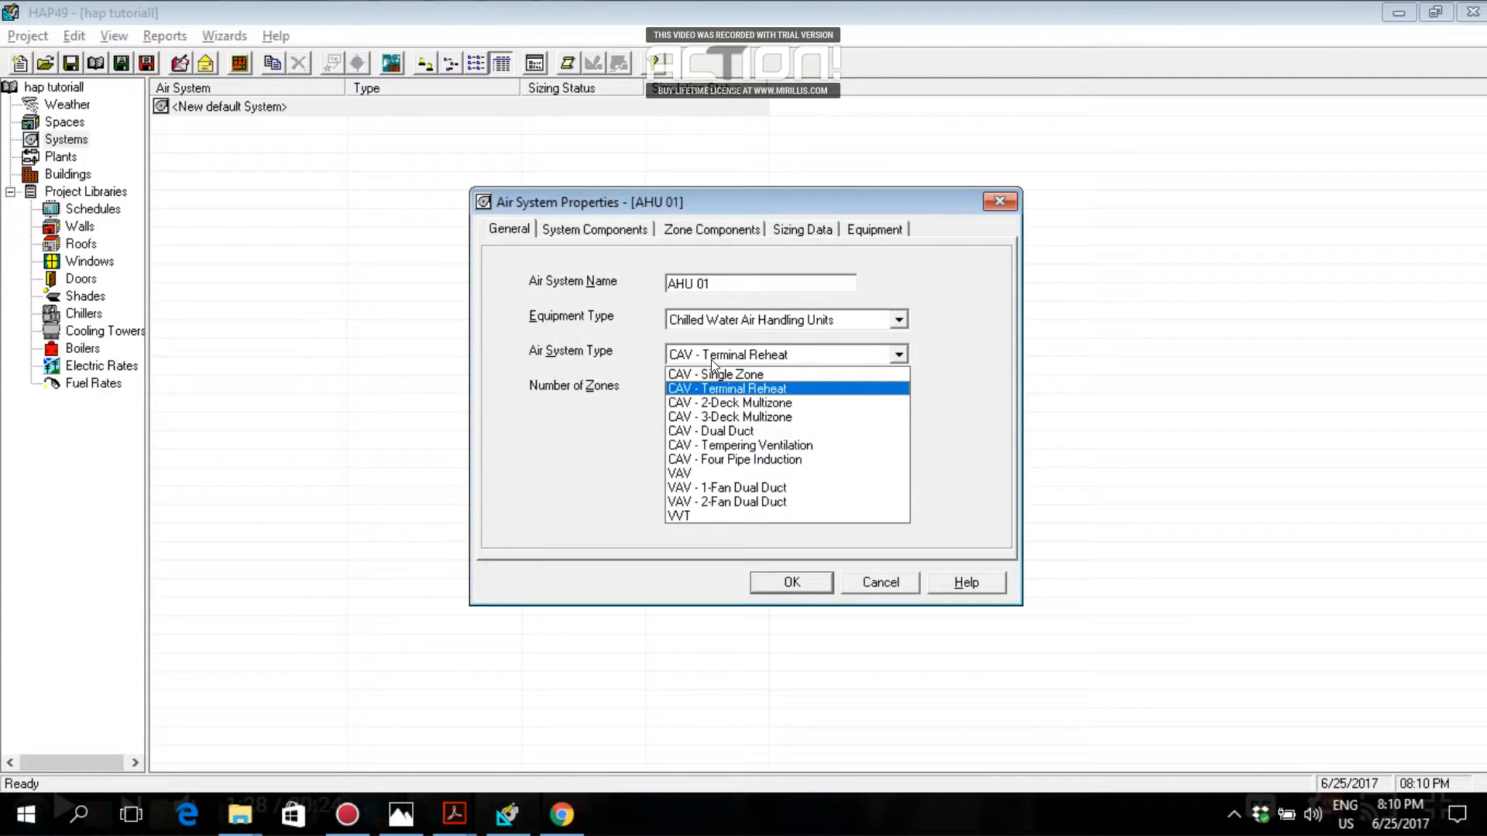
left_click(712, 375)
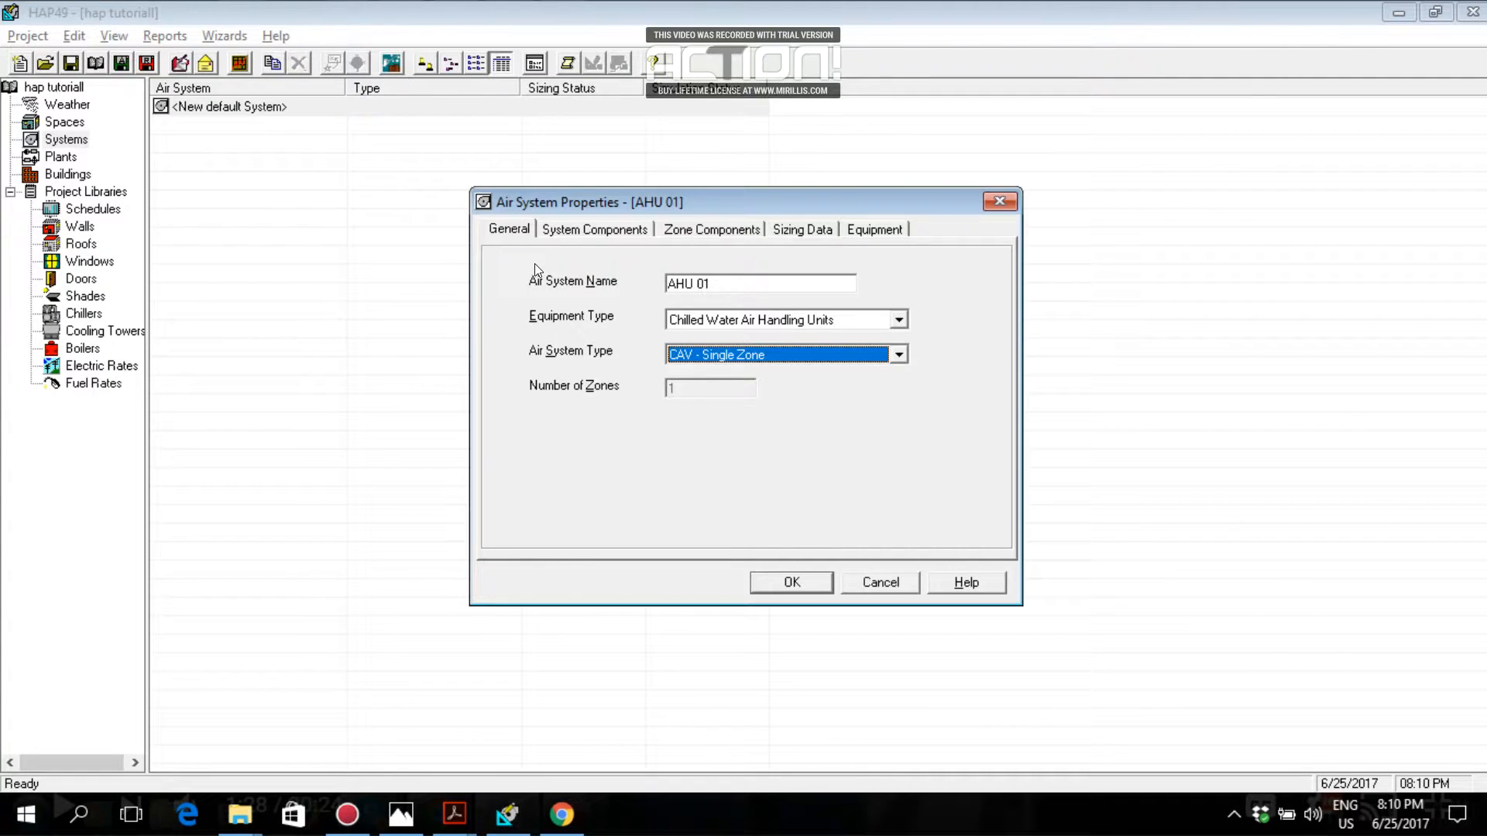
Review the general properties and the system components of AHU 01
left_click(585, 230)
left_click(510, 230)
left_click(594, 229)
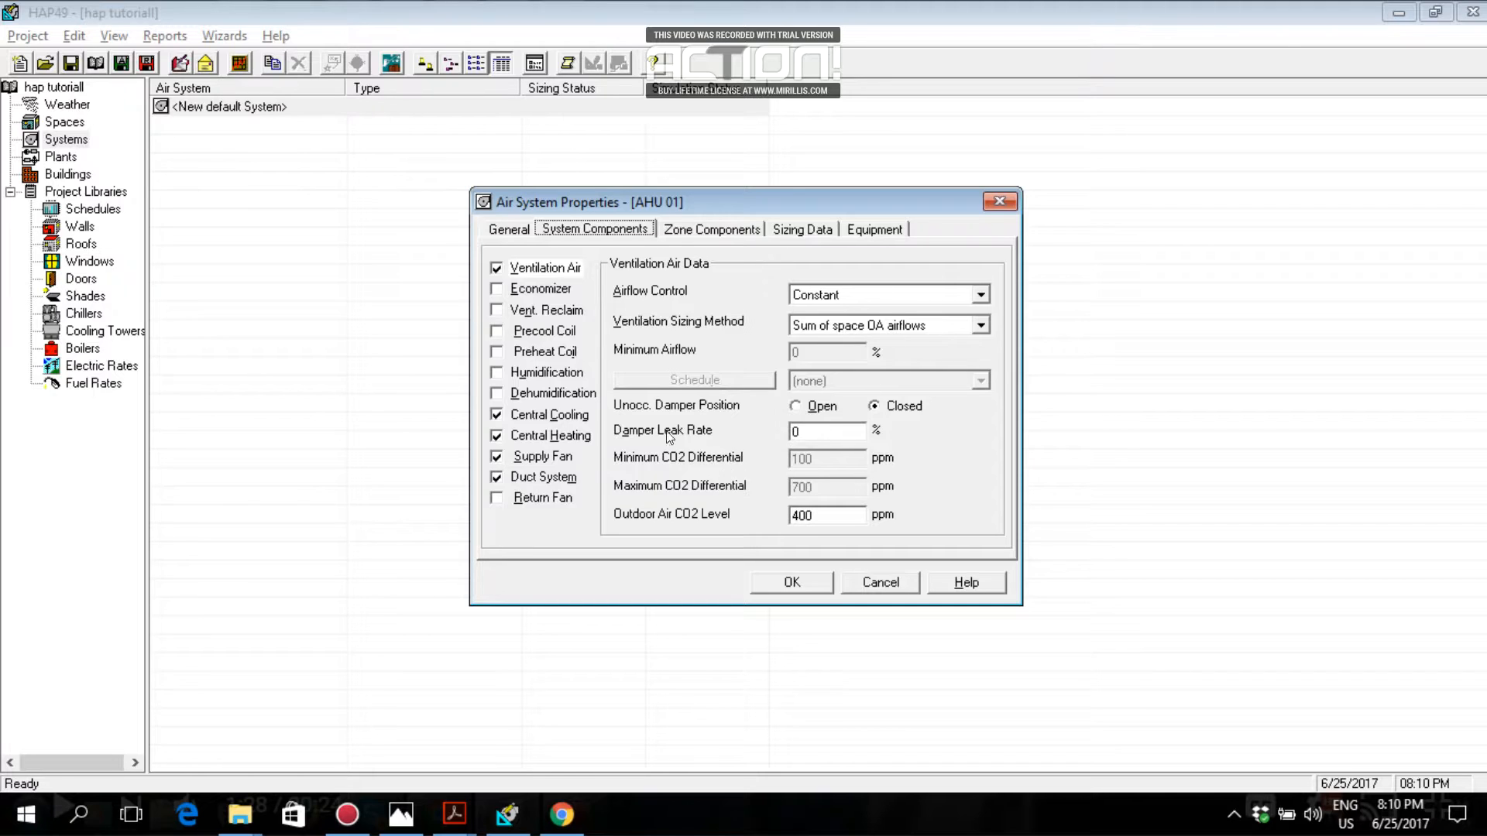
left_click(510, 230)
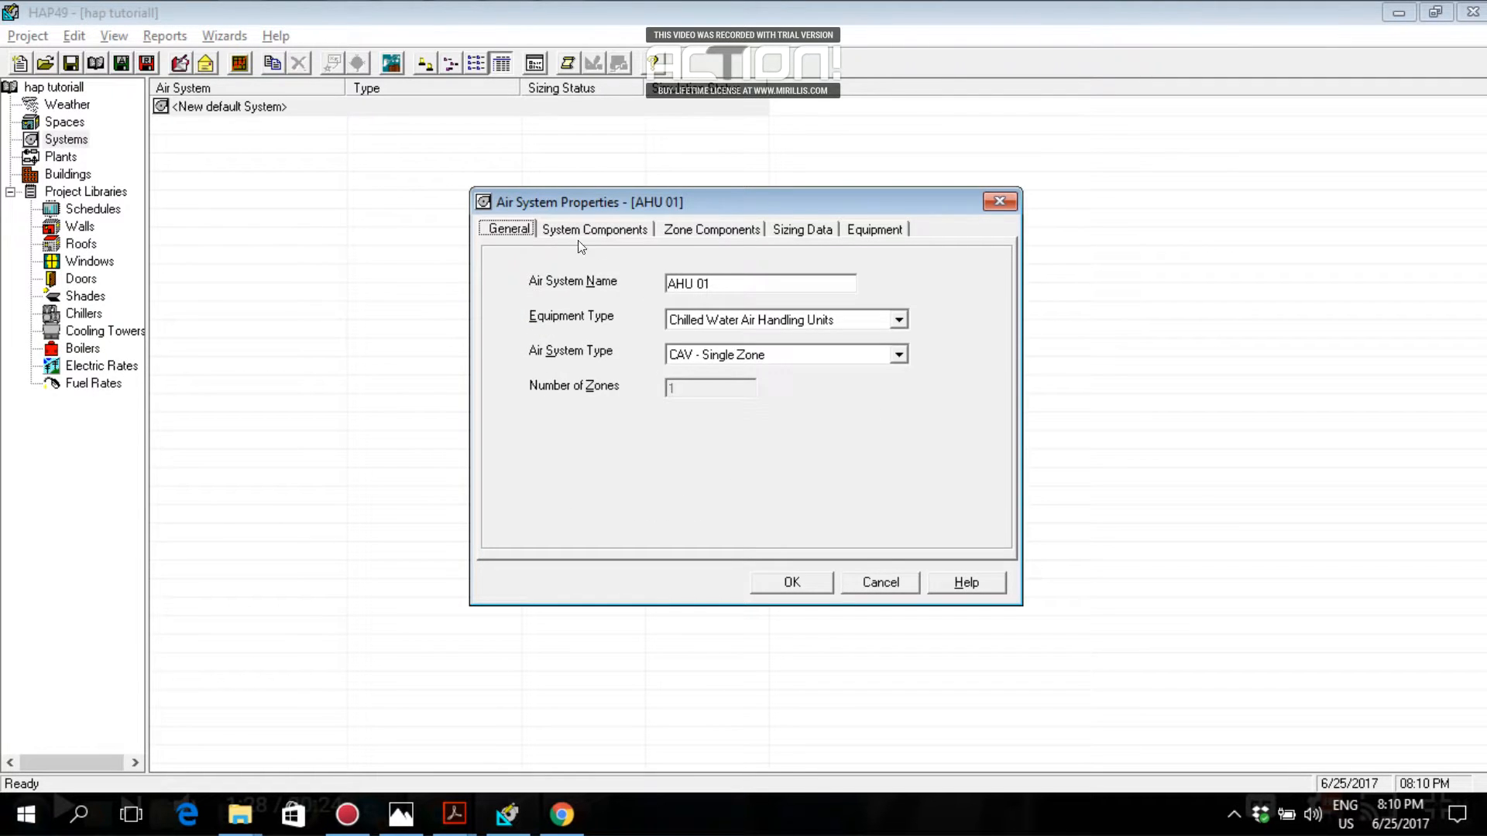
left_click(599, 234)
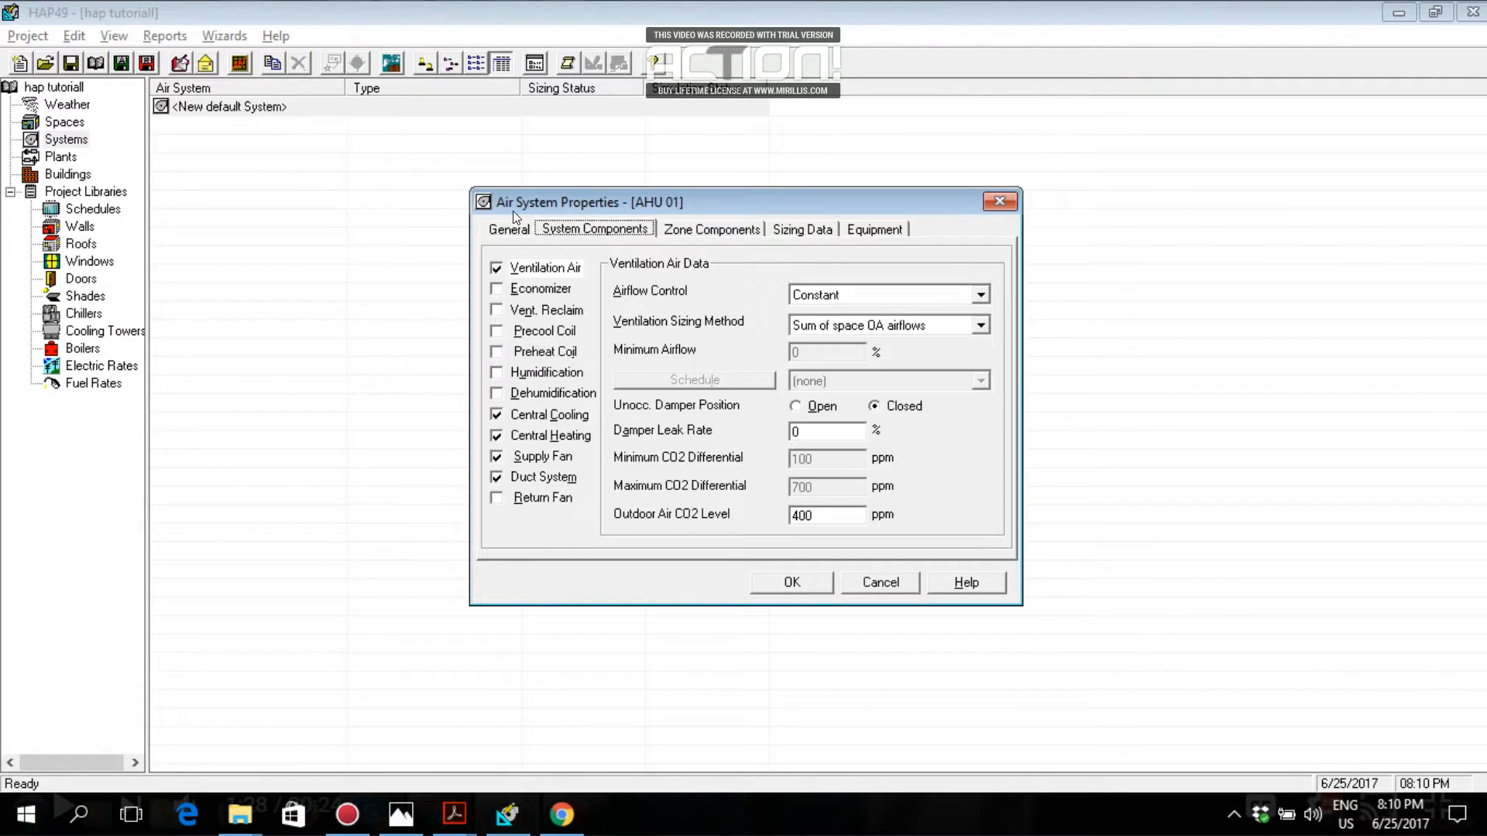
left_click(510, 229)
left_click(620, 233)
left_click(505, 229)
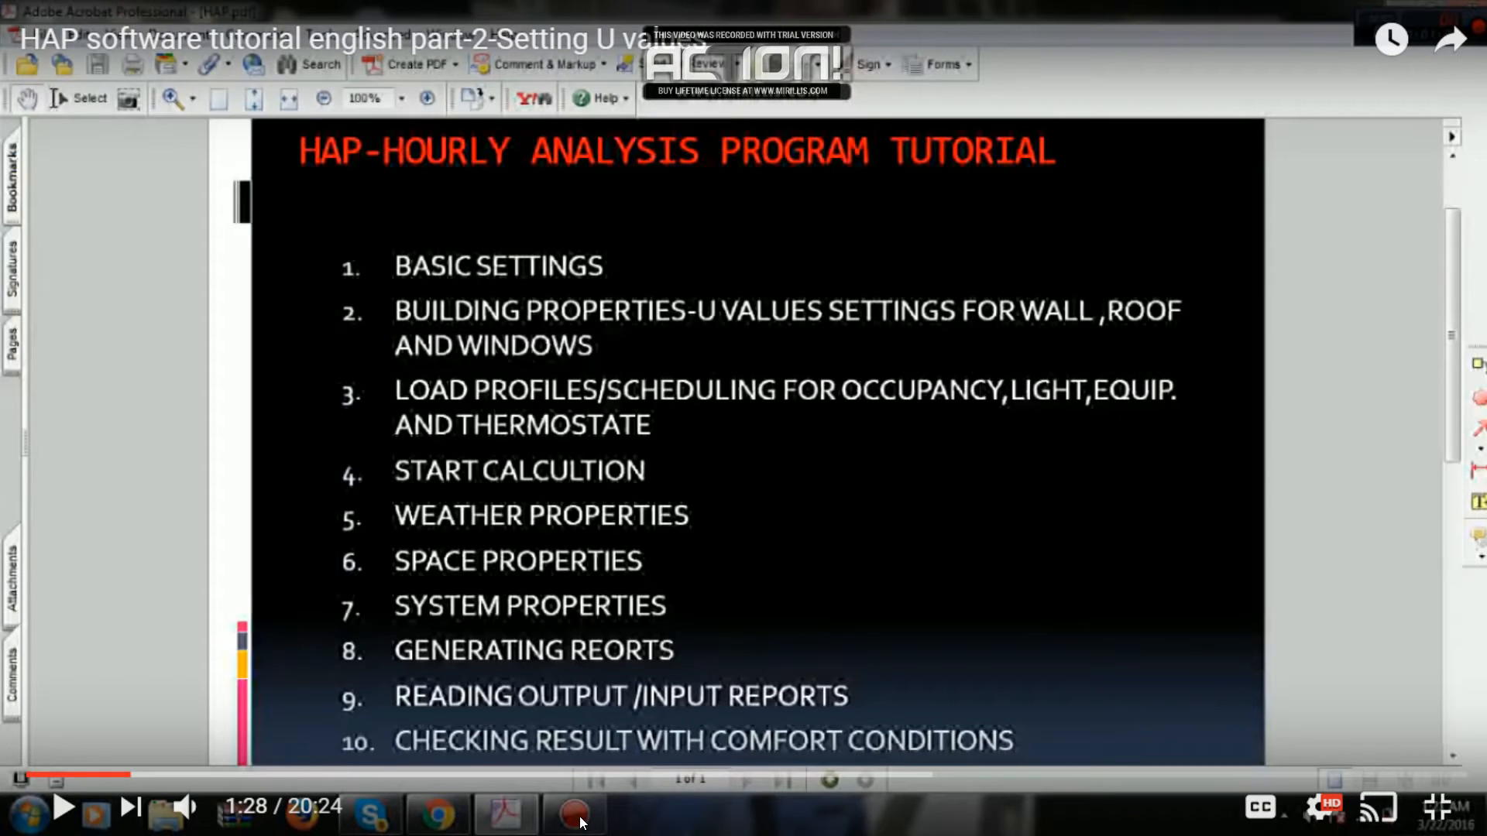
Switch to Chrome and search Google Images for "AHU" in a new tab
left_click(496, 823)
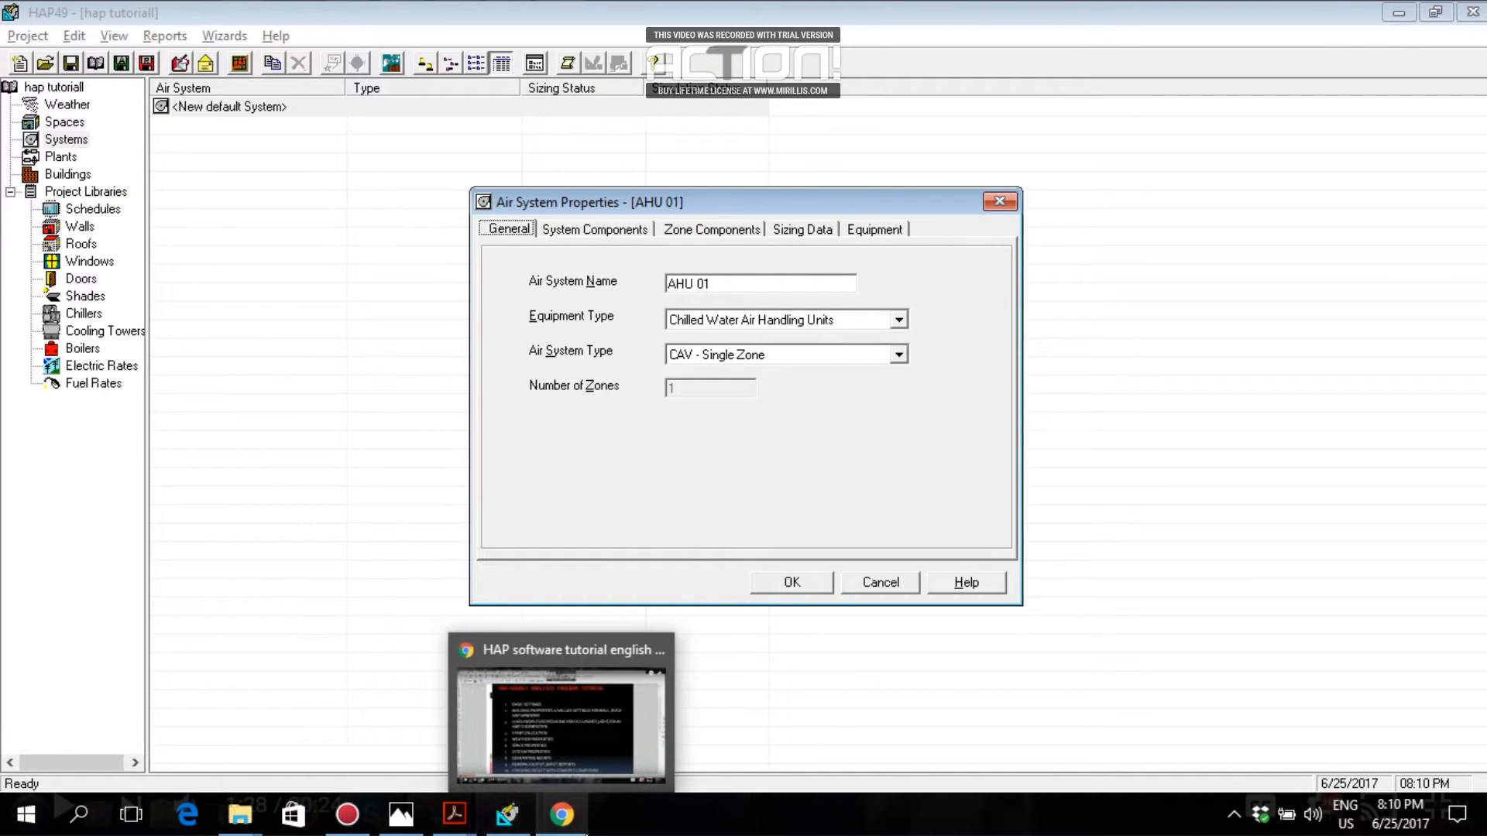
left_click(562, 821)
key("Escape")
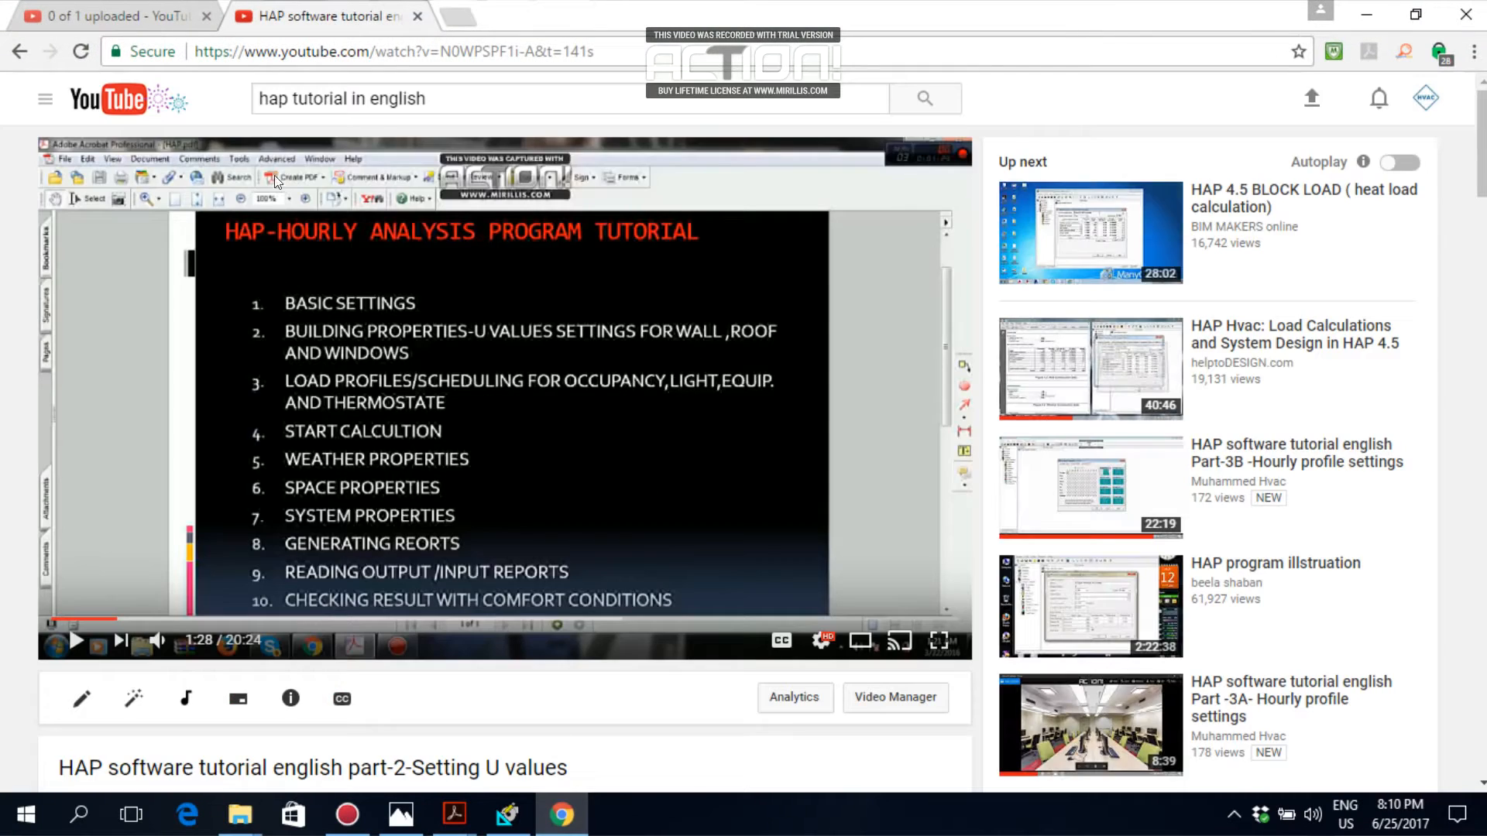
left_click(473, 16)
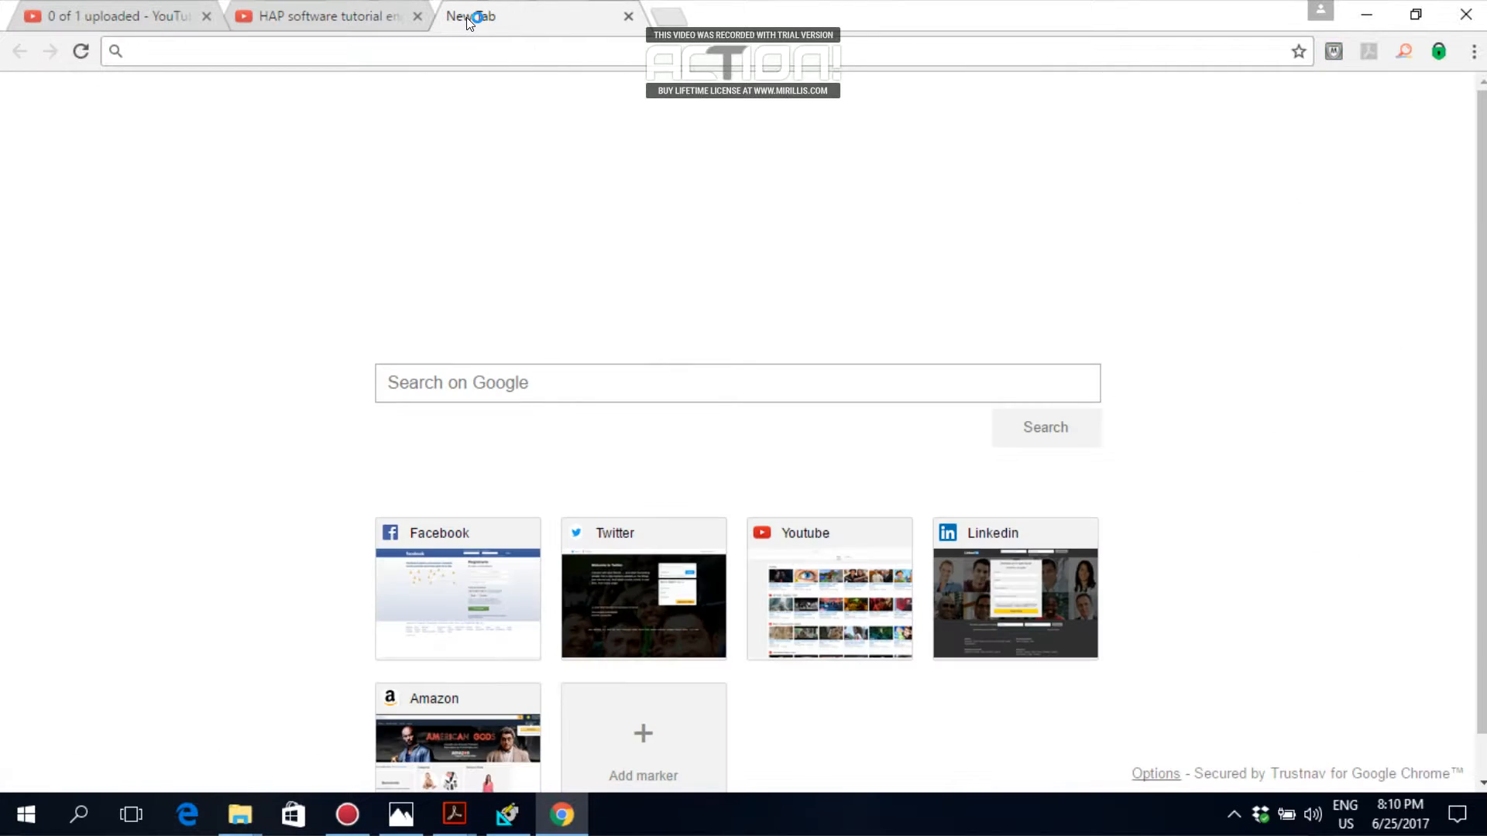
type("G")
key("Return")
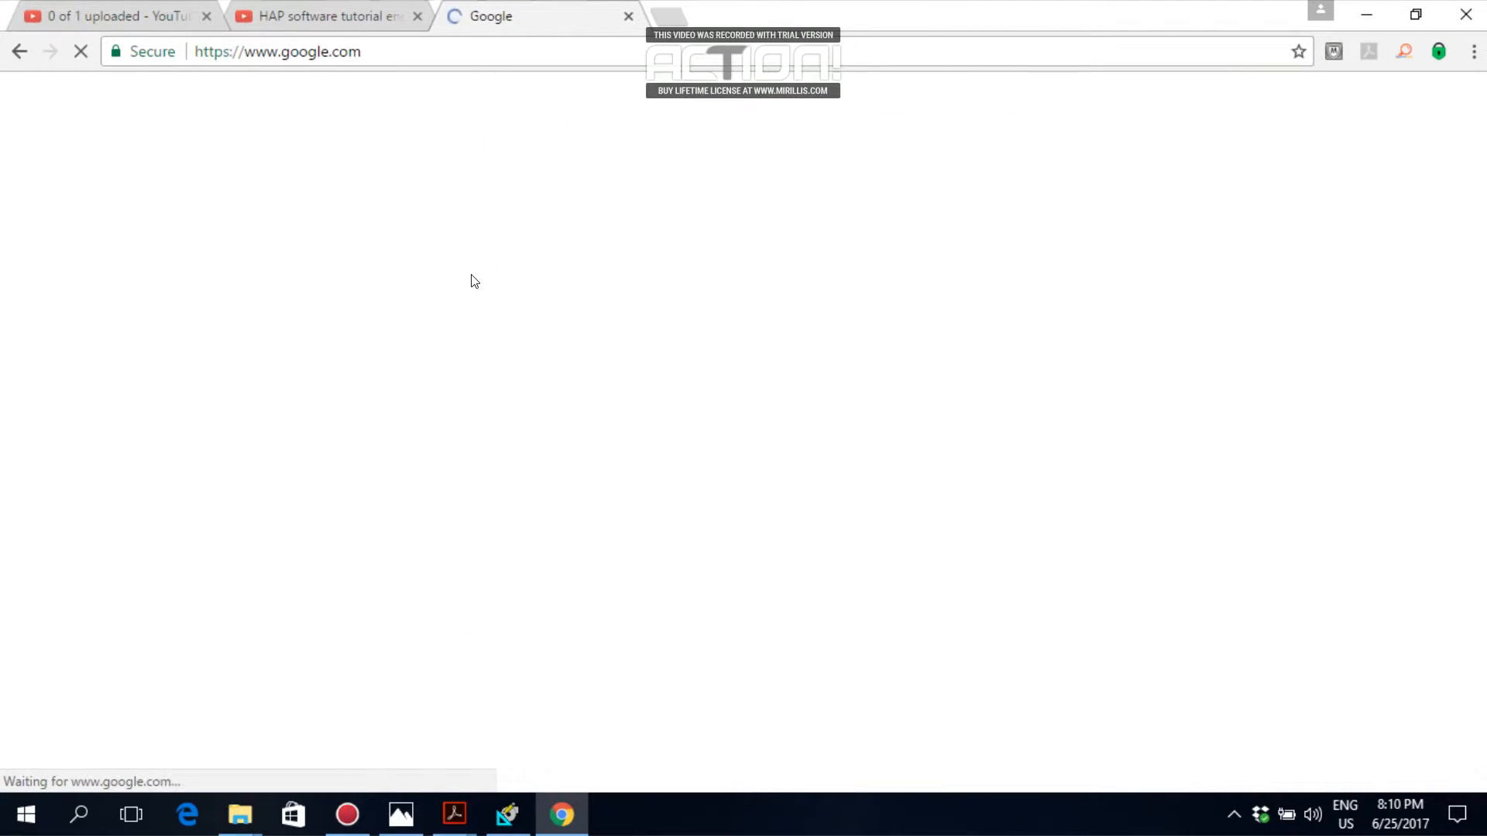
type("AHU")
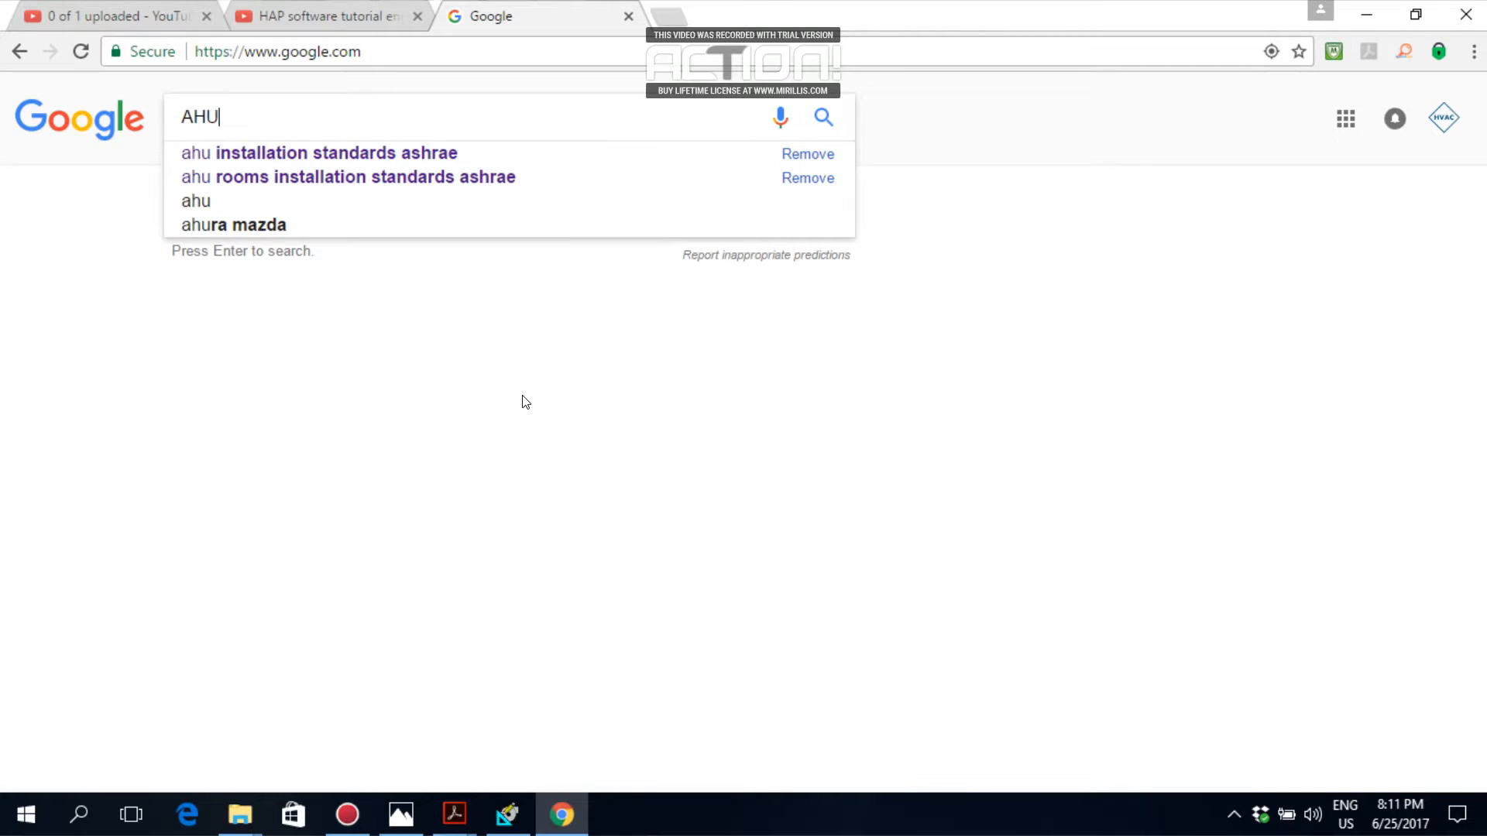
key("Return")
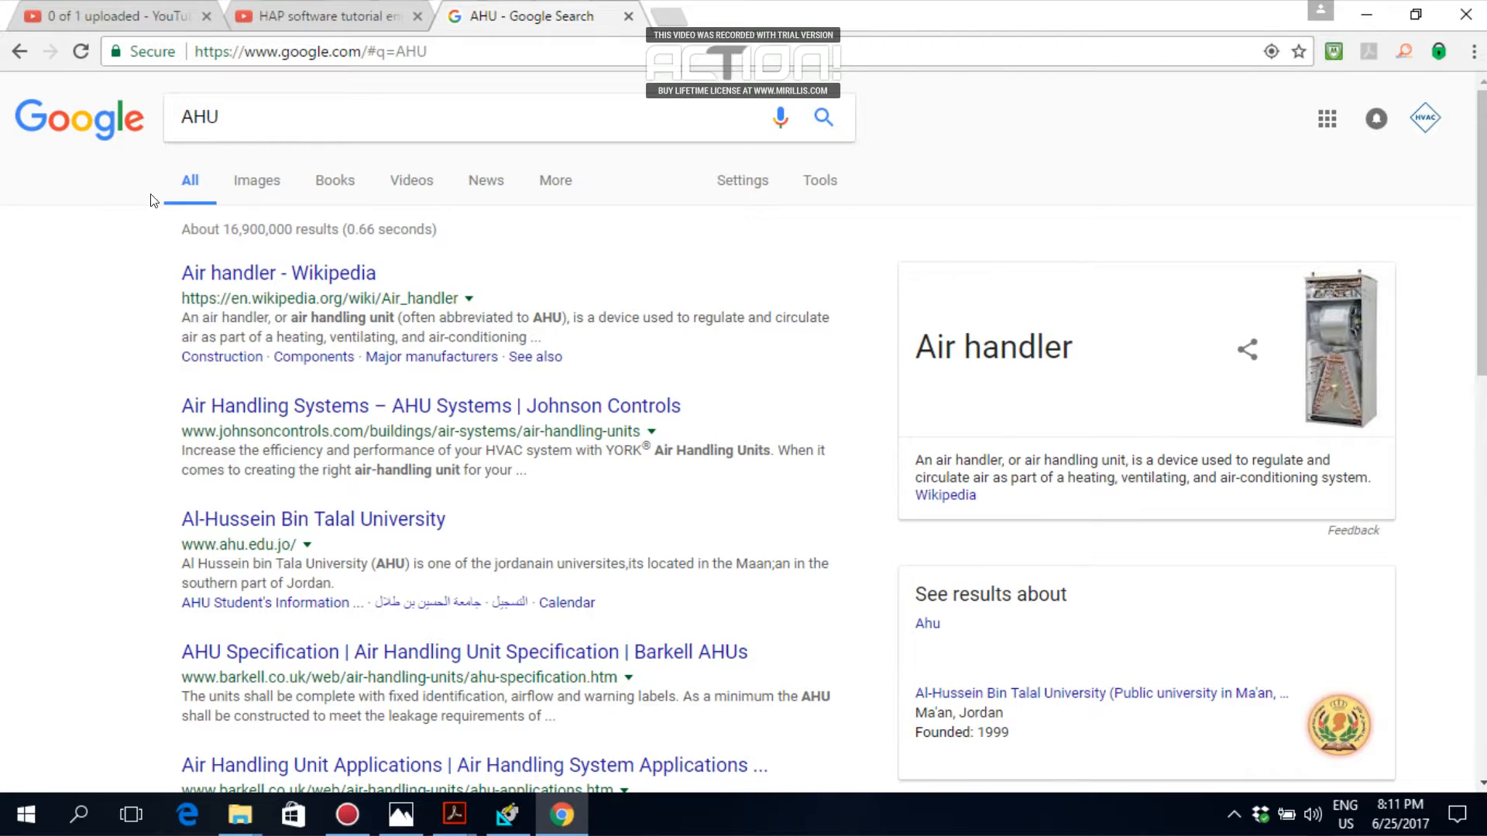
left_click(261, 189)
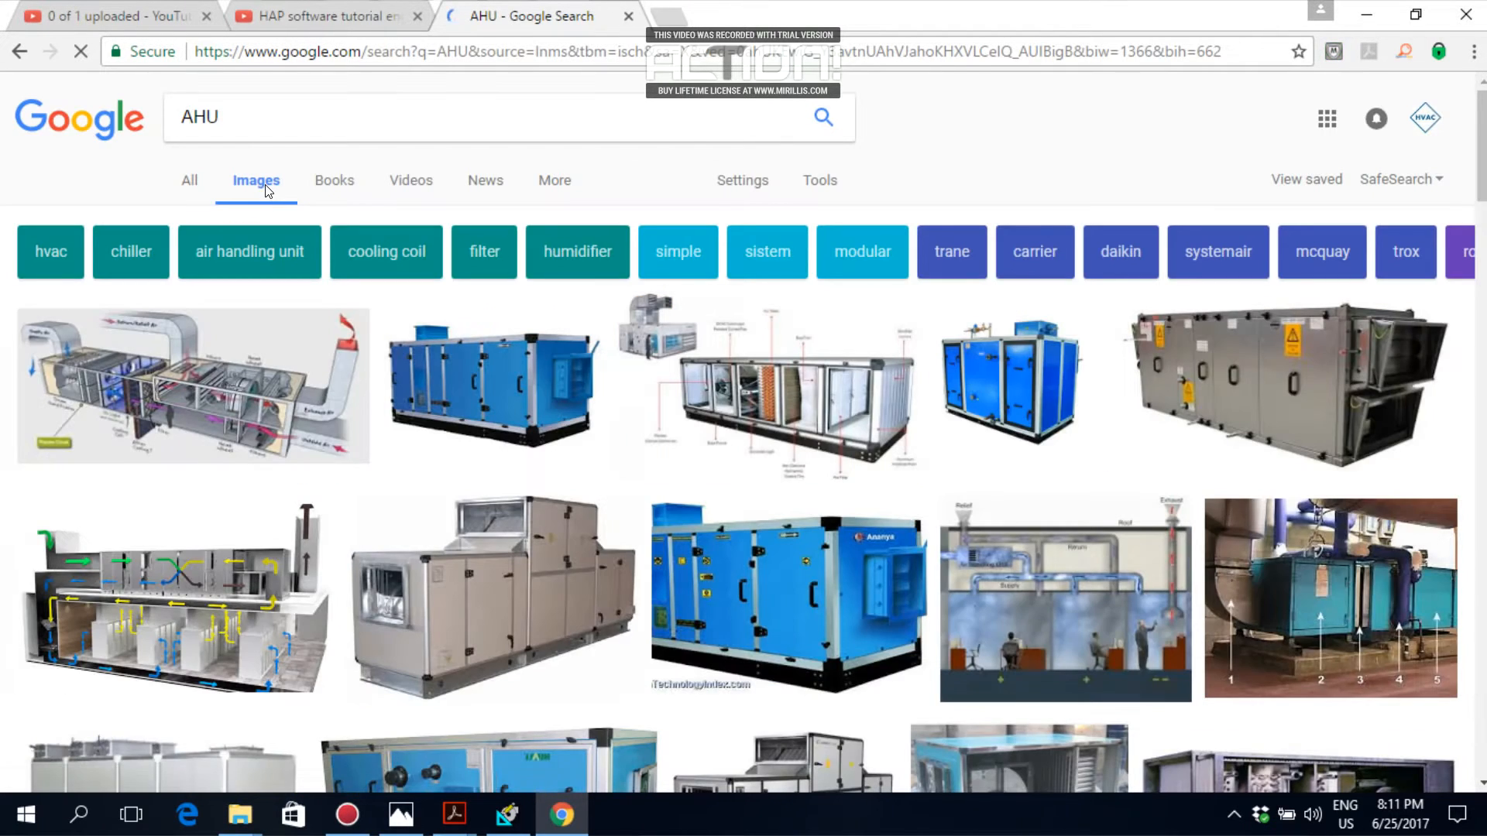
View the Zen Hospital "AHU for OT & ICU" diagram at full size and return to the image results
left_click(196, 377)
left_click(1108, 418)
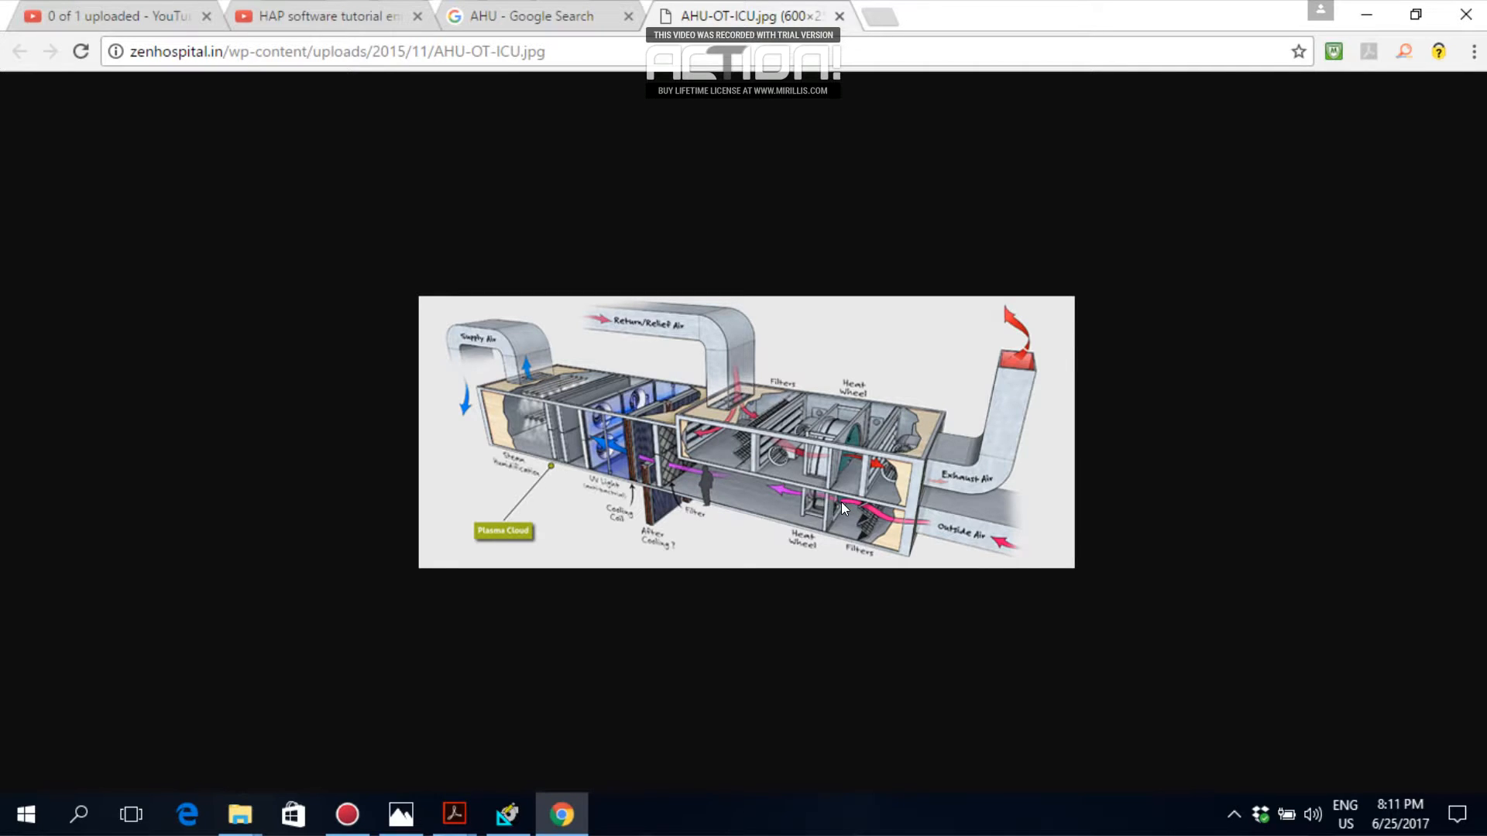
left_click(535, 16)
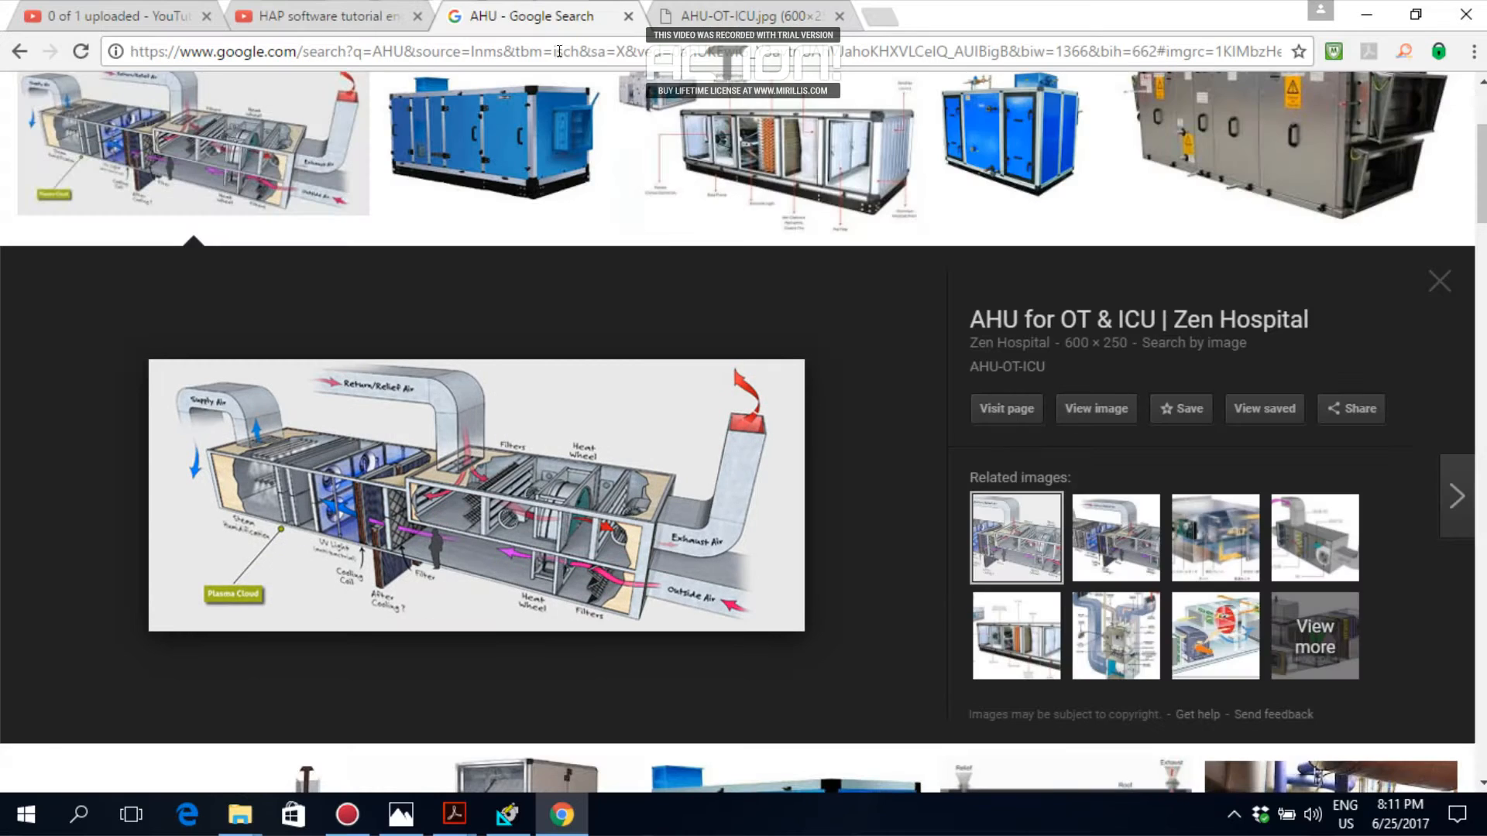
Open the full-size Farmwood air handling unit image from the images related to the pleated bag filter AHU
scroll(717, 265, "up", 3)
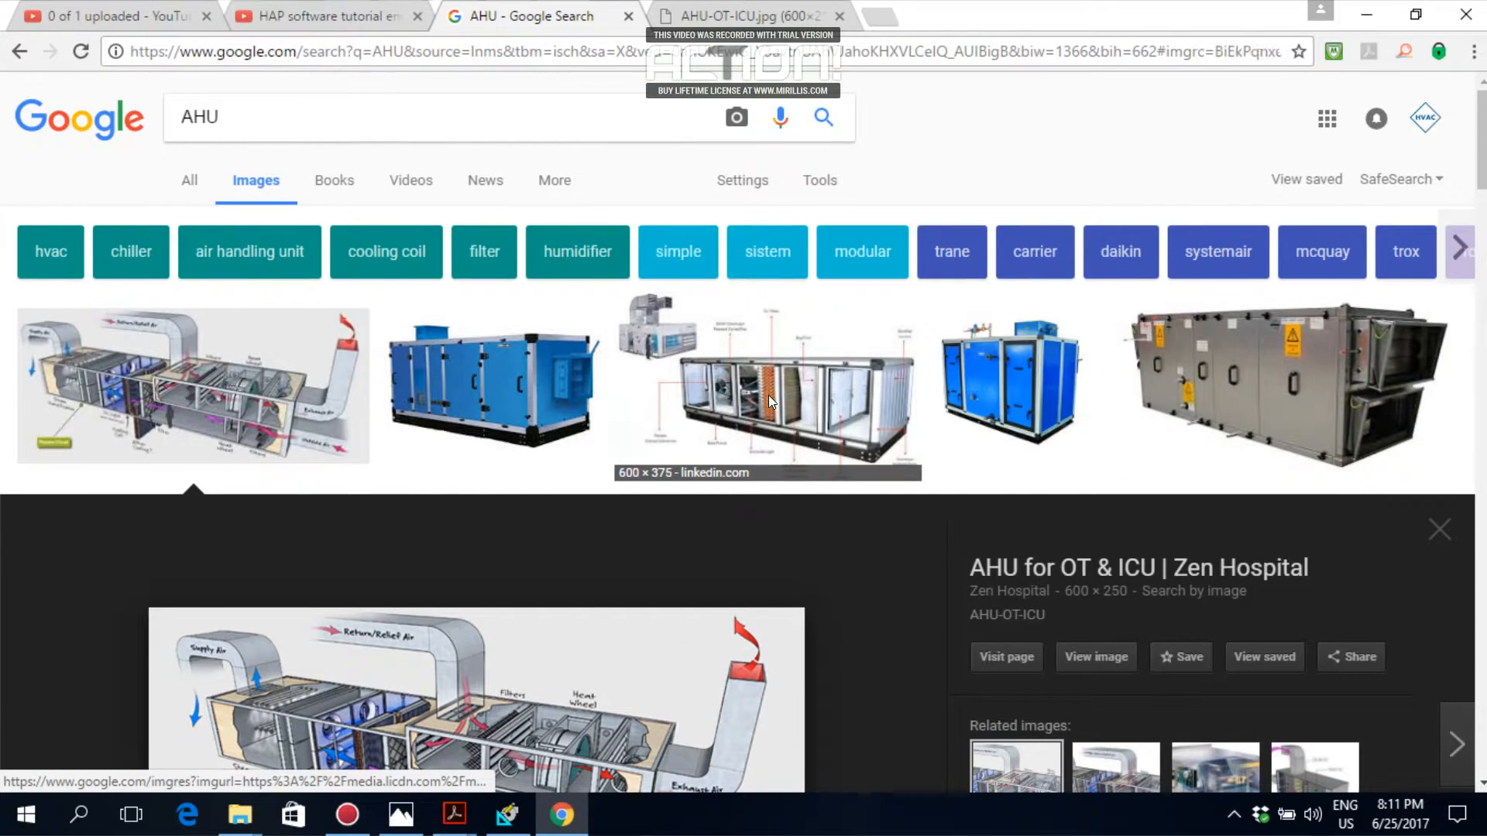
left_click(769, 395)
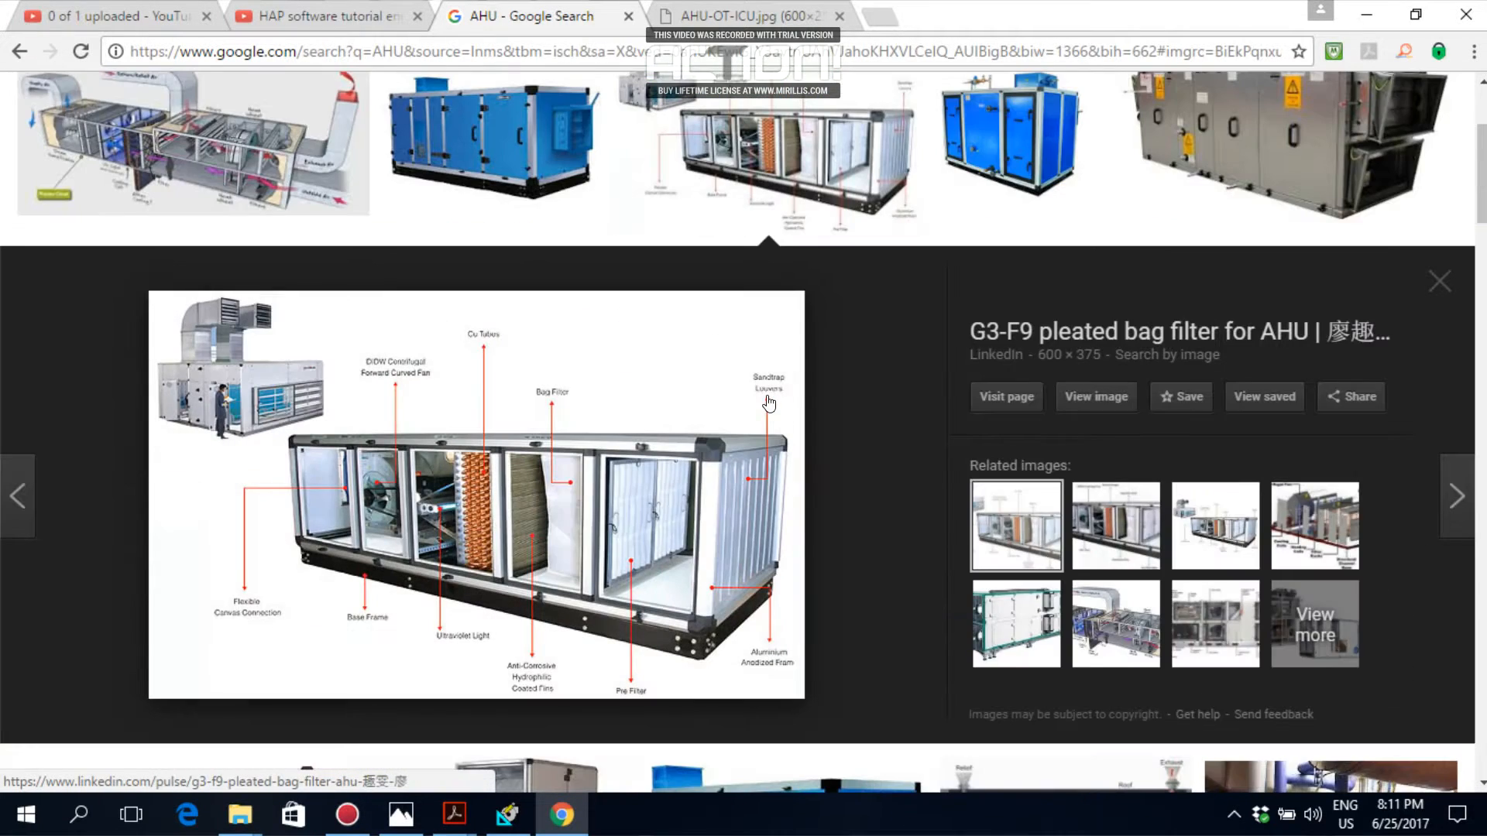
left_click(1099, 502)
left_click(1095, 408)
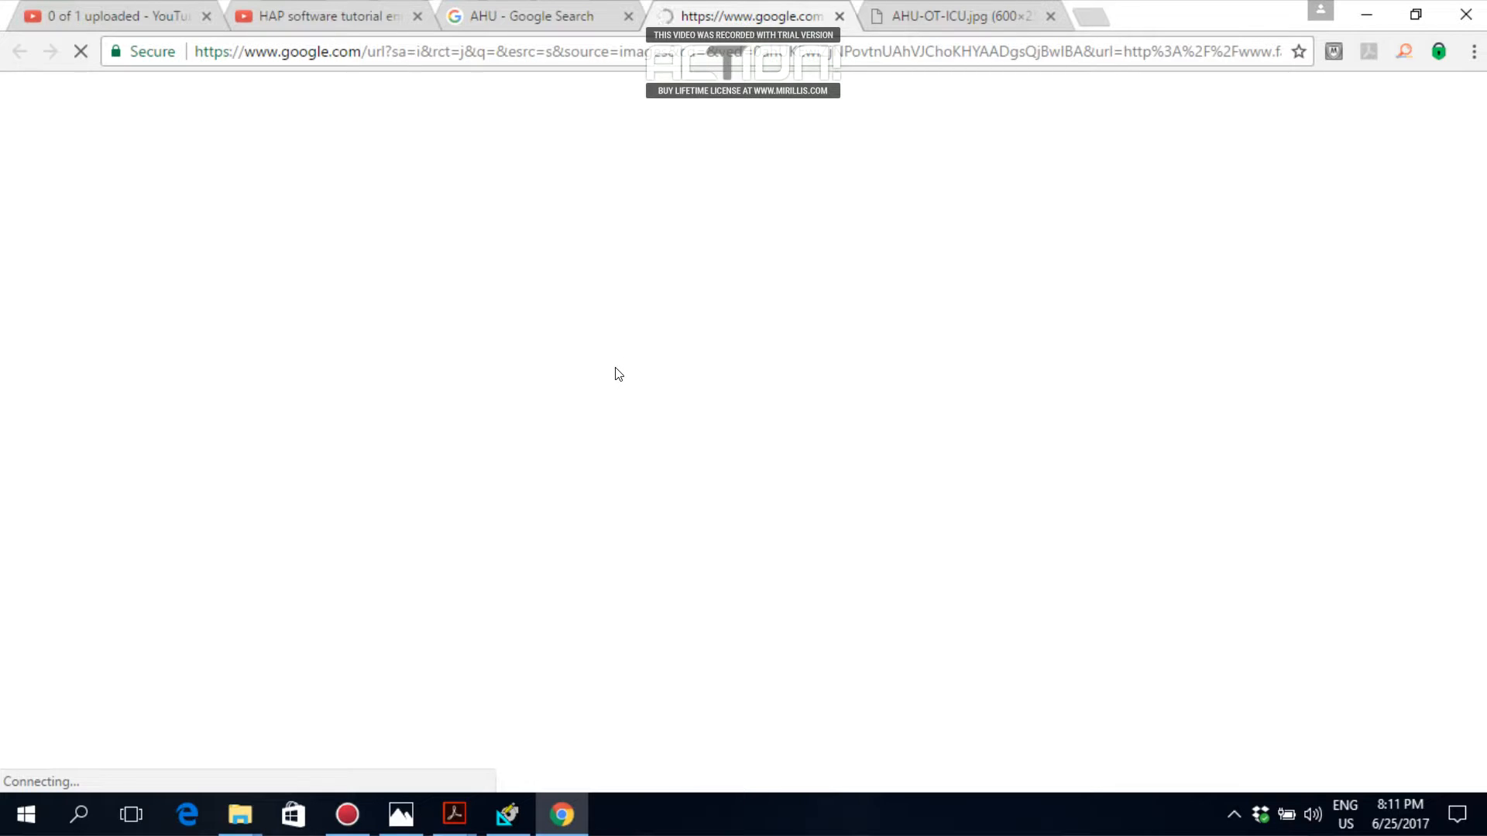
Browse more related AHU images and return to the full-size labelled Farmwood image ahu-1.jpg
left_click(571, 9)
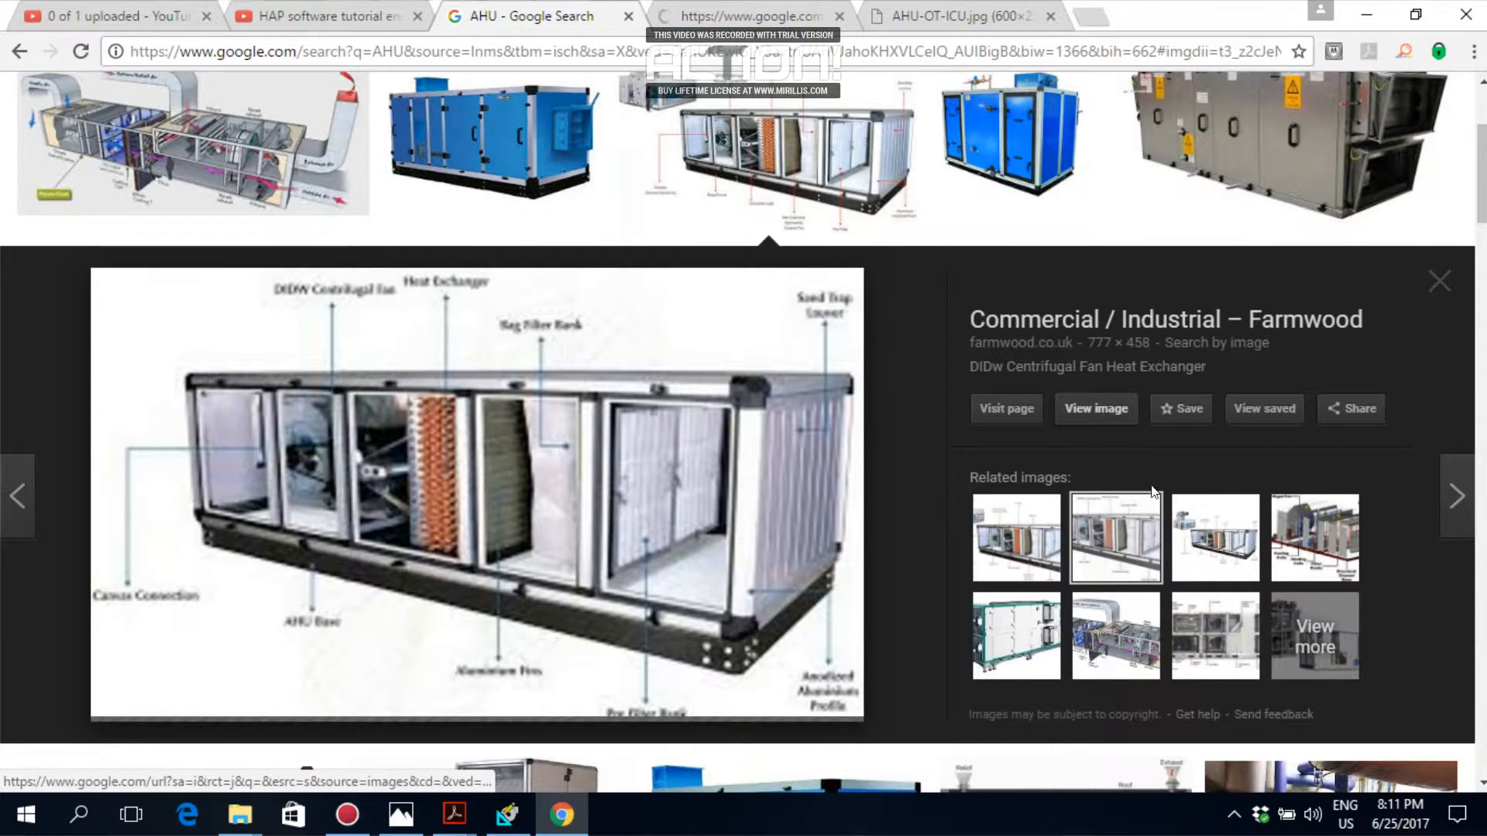
left_click(1210, 530)
left_click(1016, 542)
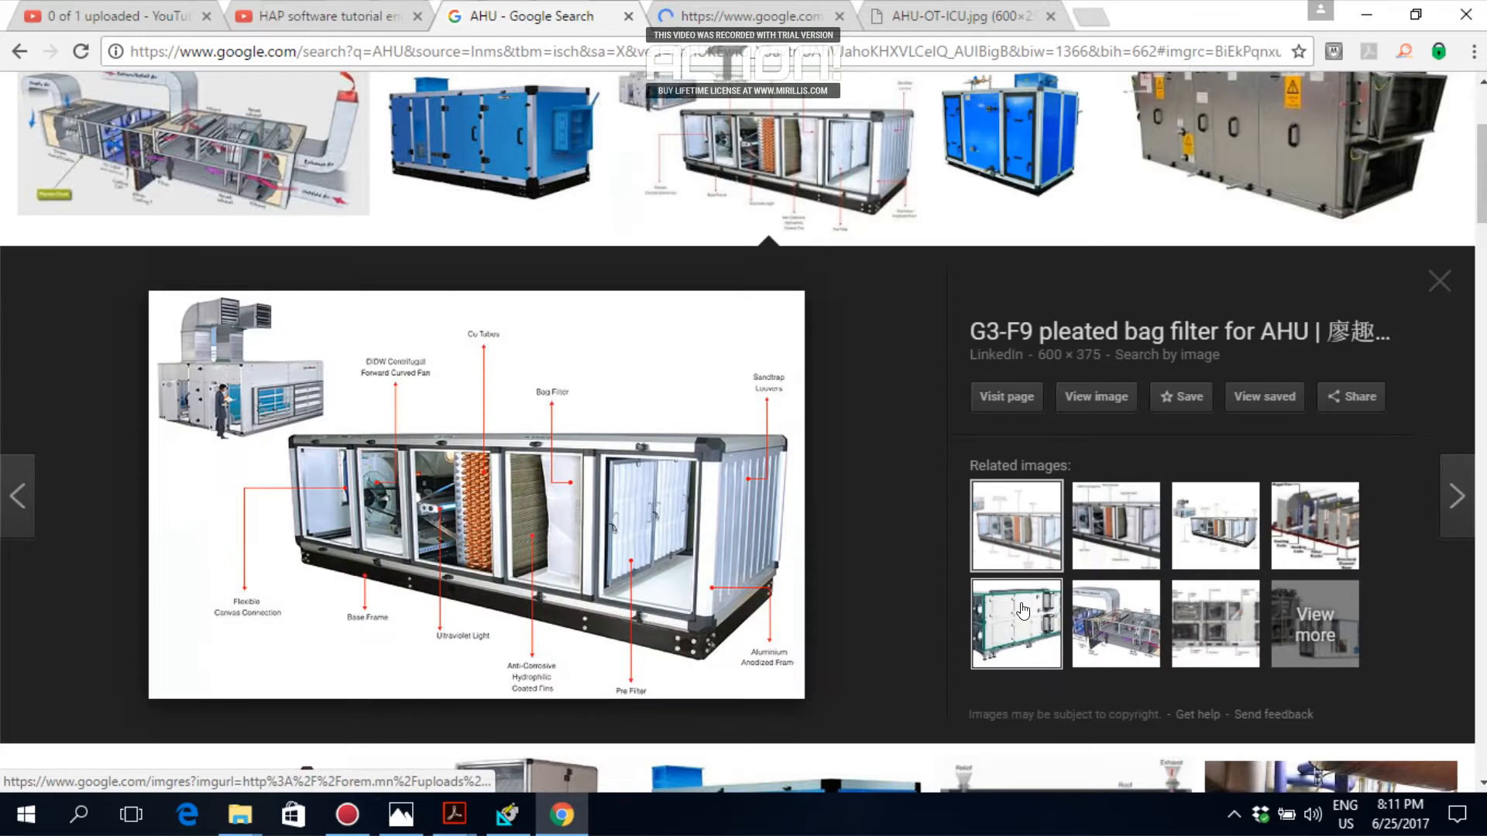
left_click(1018, 612)
key("ctrl+Tab")
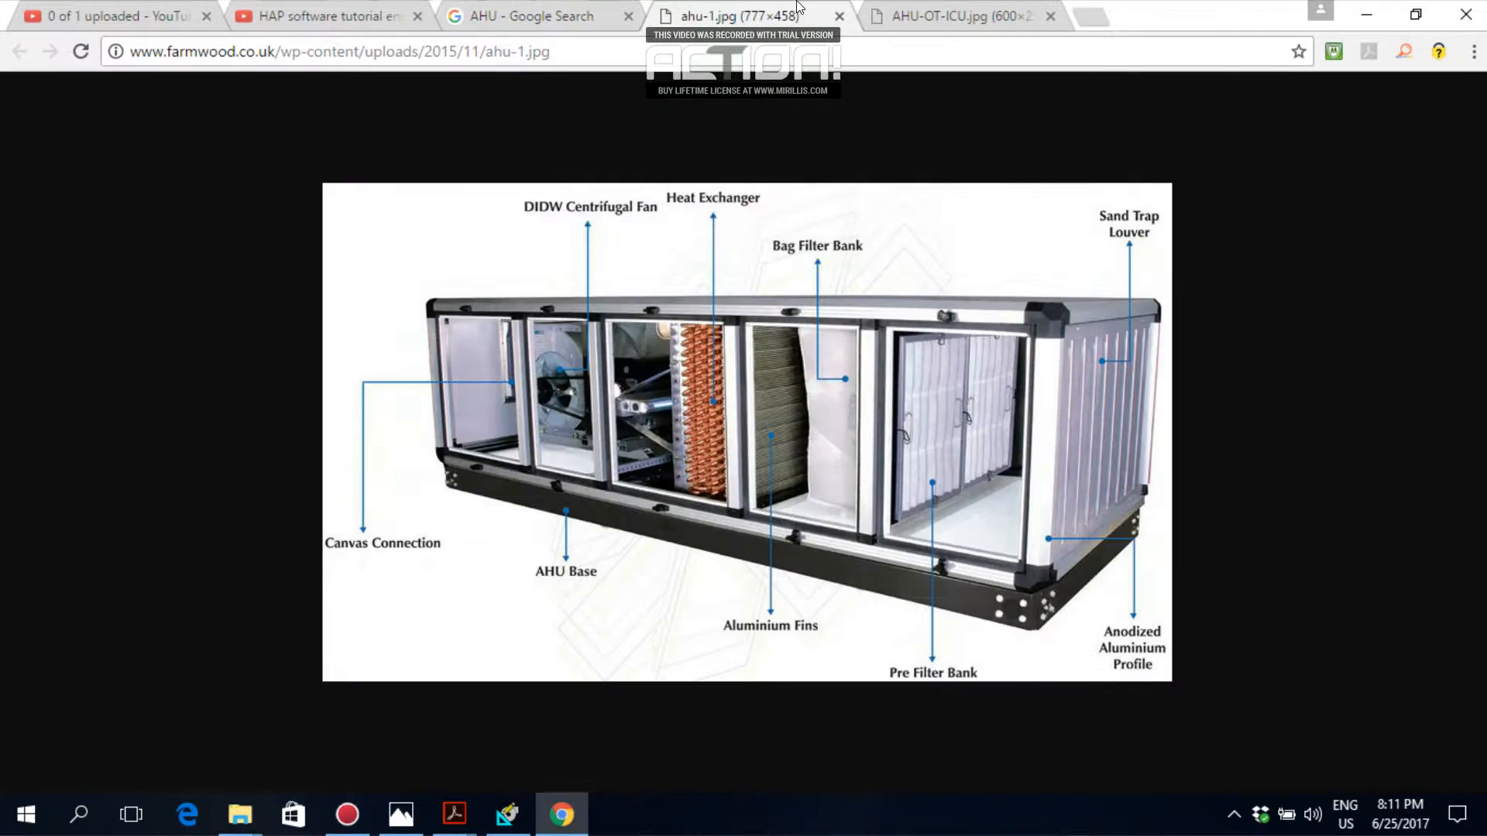
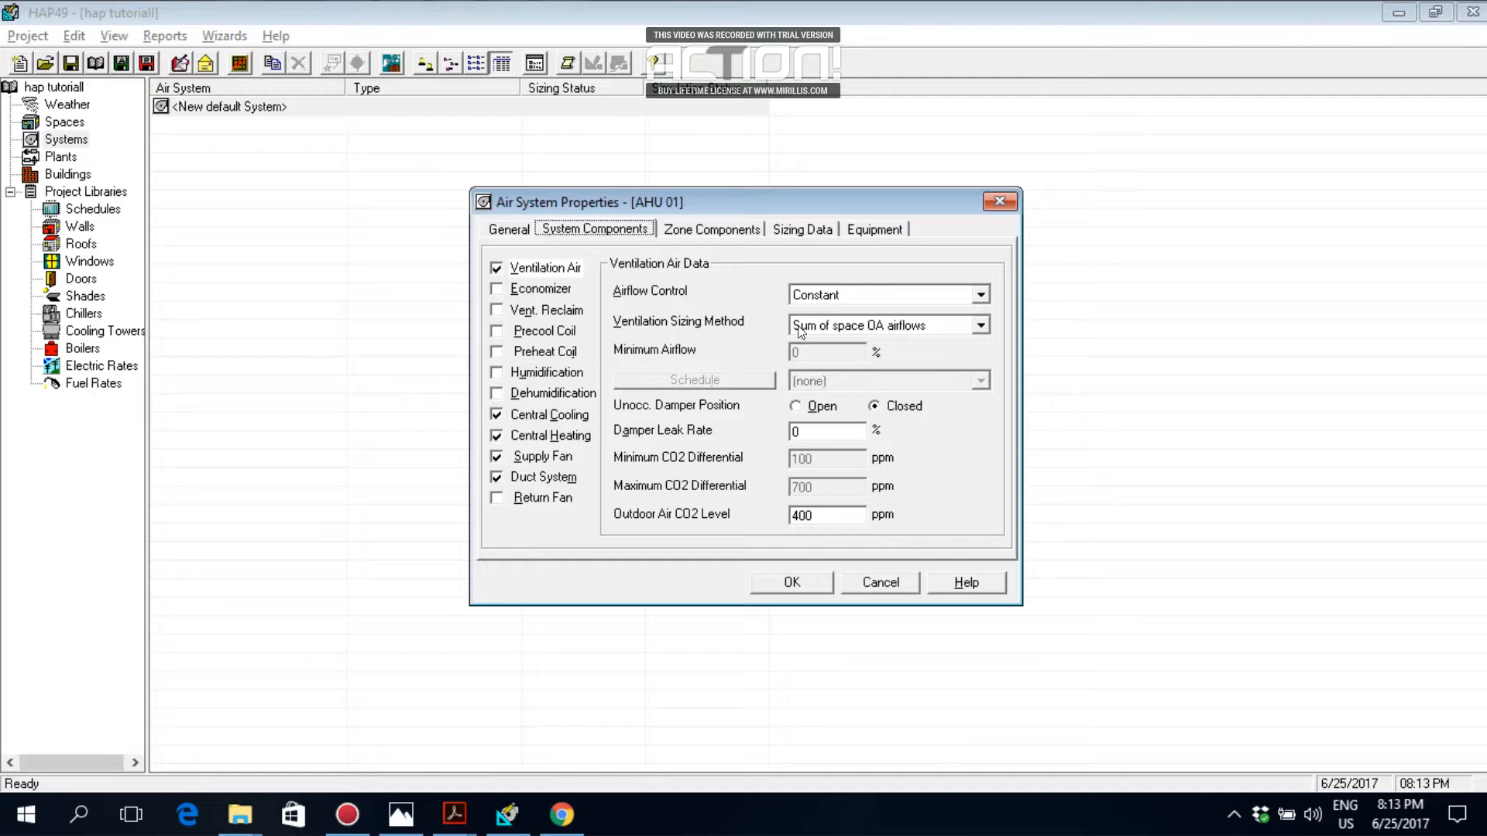
Compare the Ventilation Air component settings of AHU 01 in HAP with the labelled AHU image in Chrome
left_click(498, 270)
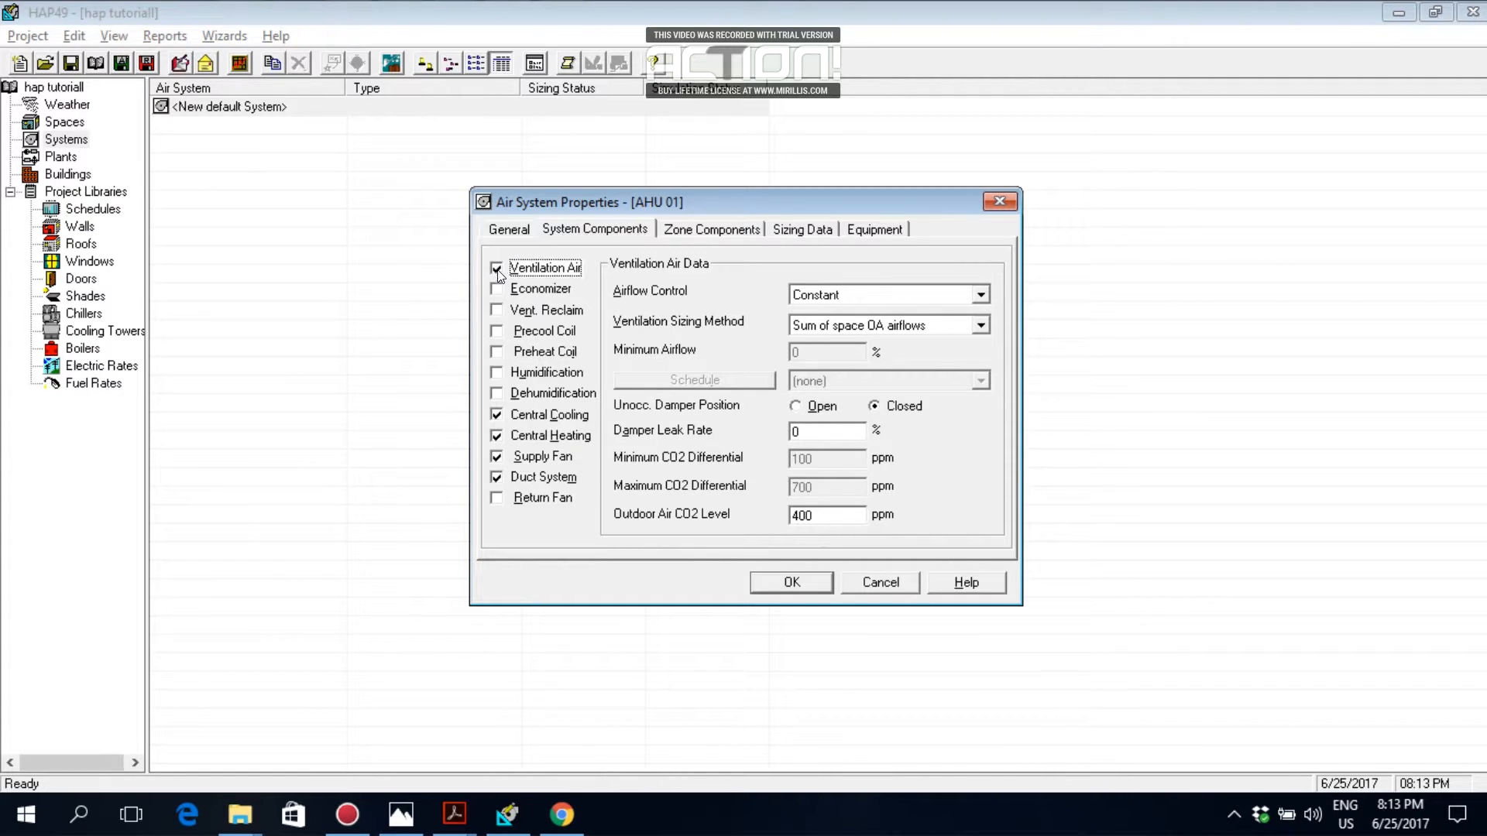
key("alt+Tab")
key("alt+Tab")
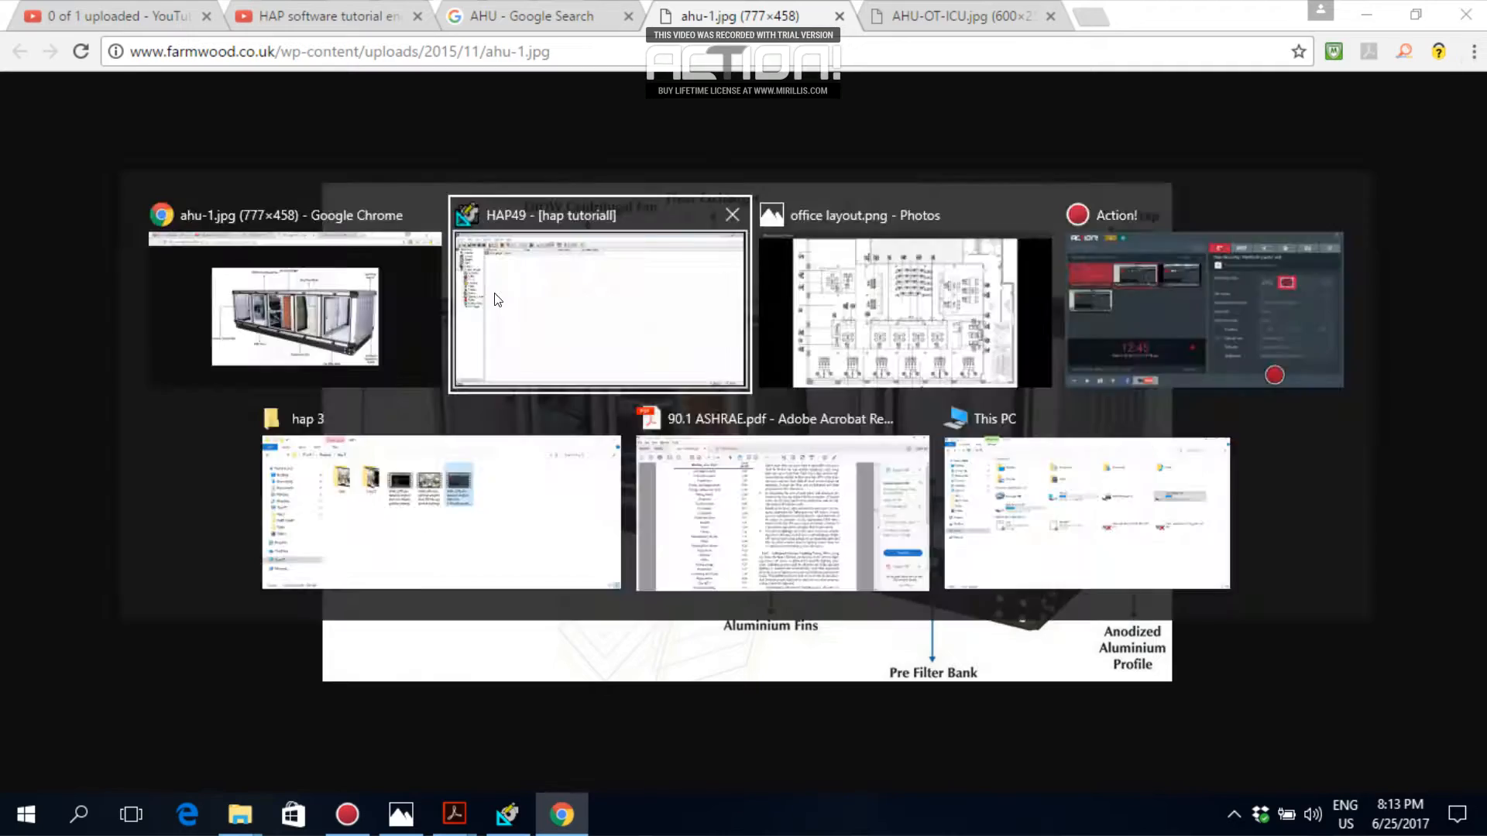
key("alt+Tab")
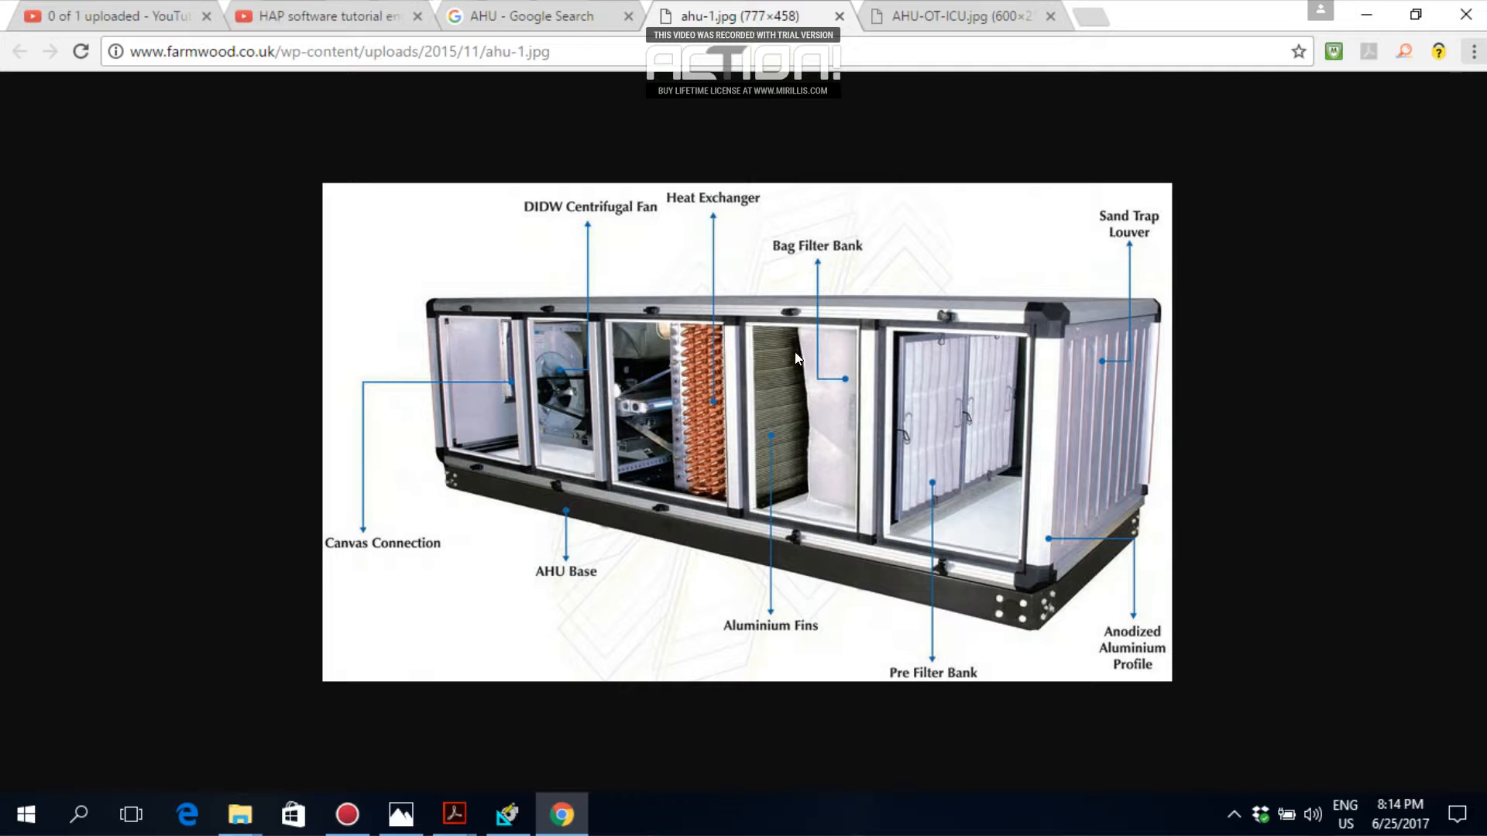
key("alt+Tab")
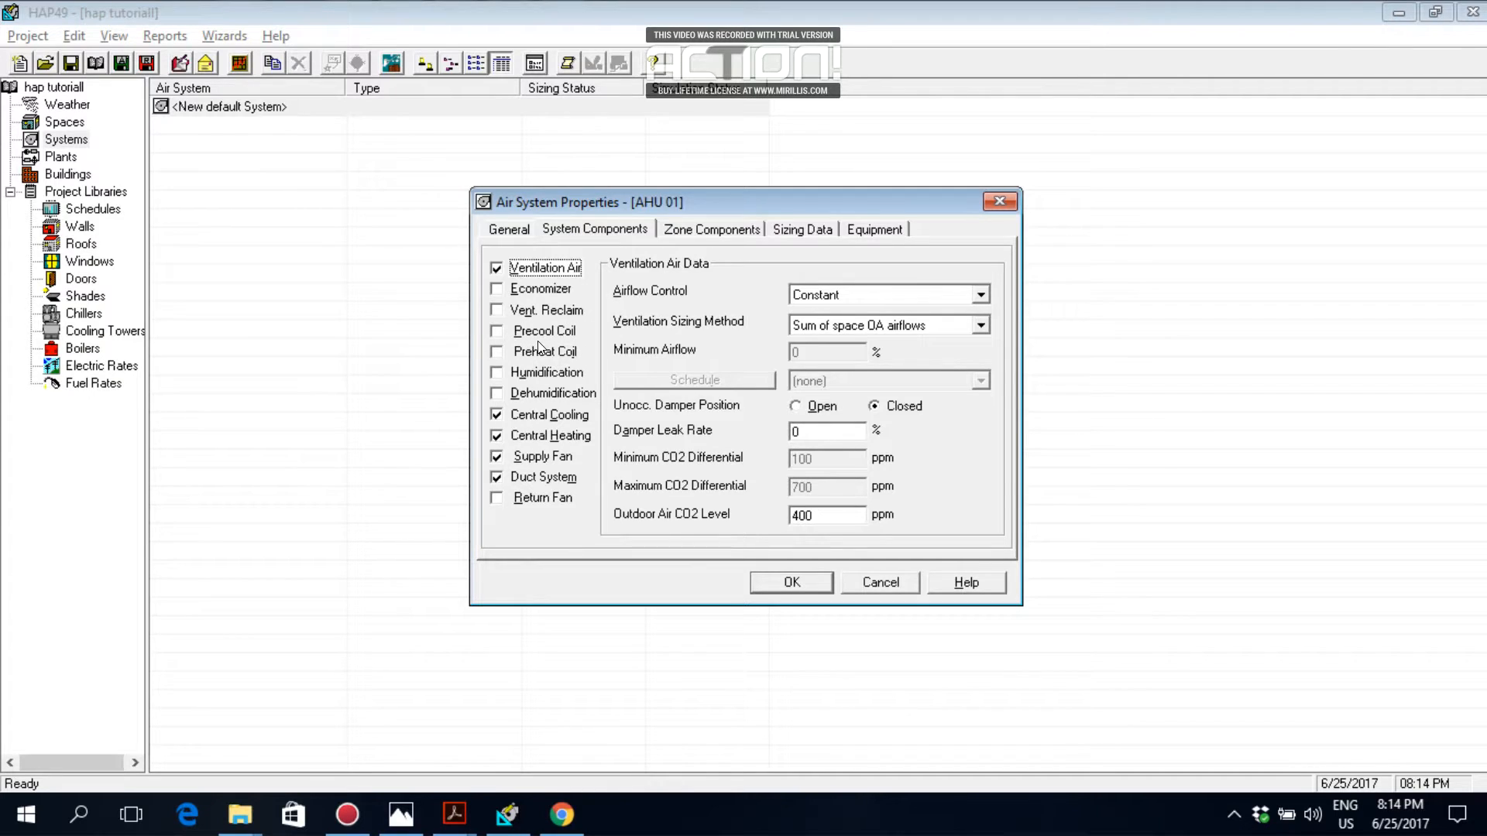
Compare AHU 01 with the labelled AHU image in Chrome and inspect the Precool Coil settings in HAP by temporarily enabling the coil
key("alt+Tab")
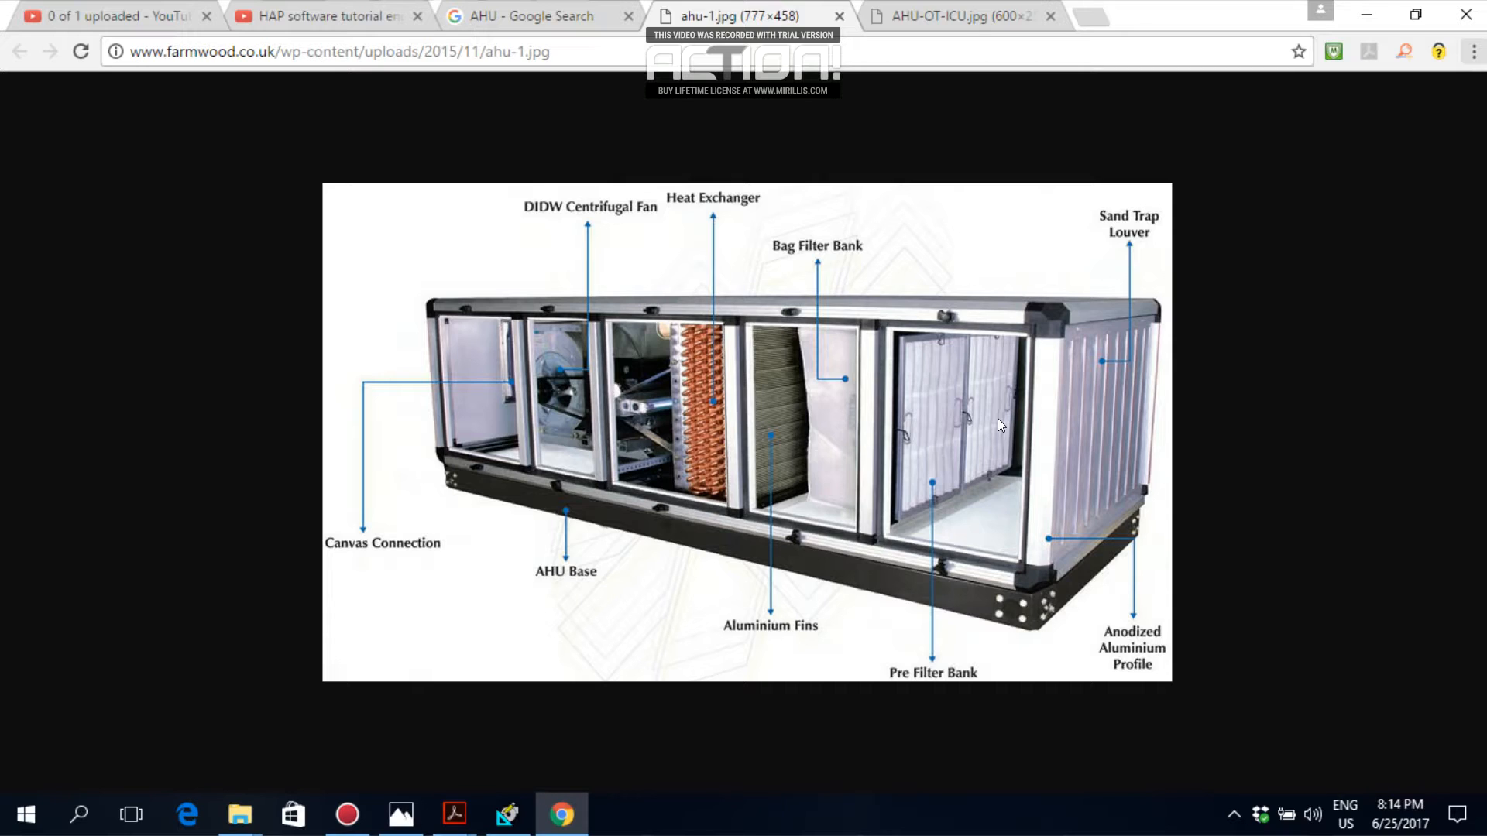
key("alt+Tab")
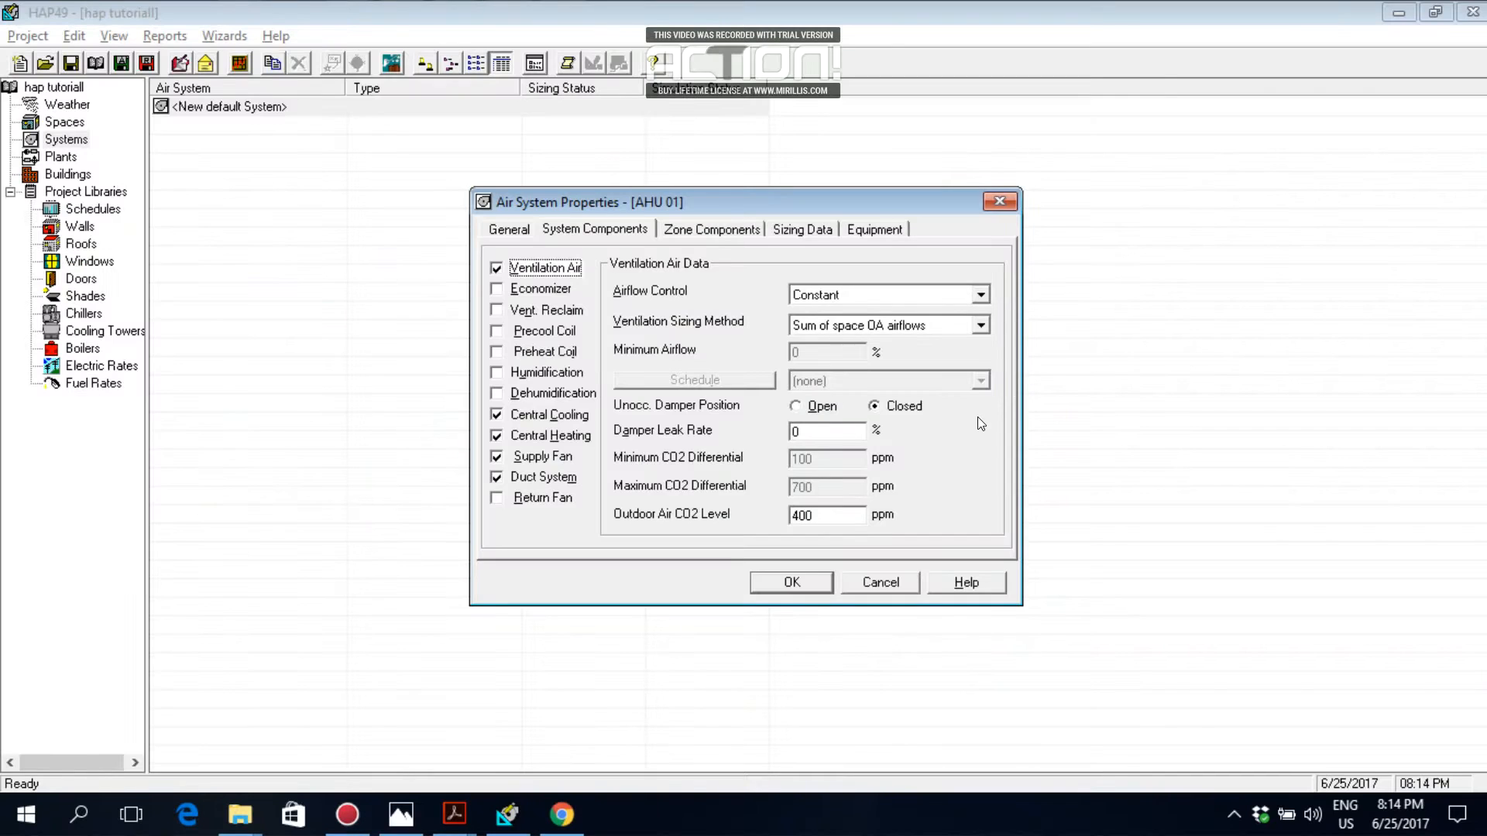
left_click(547, 333)
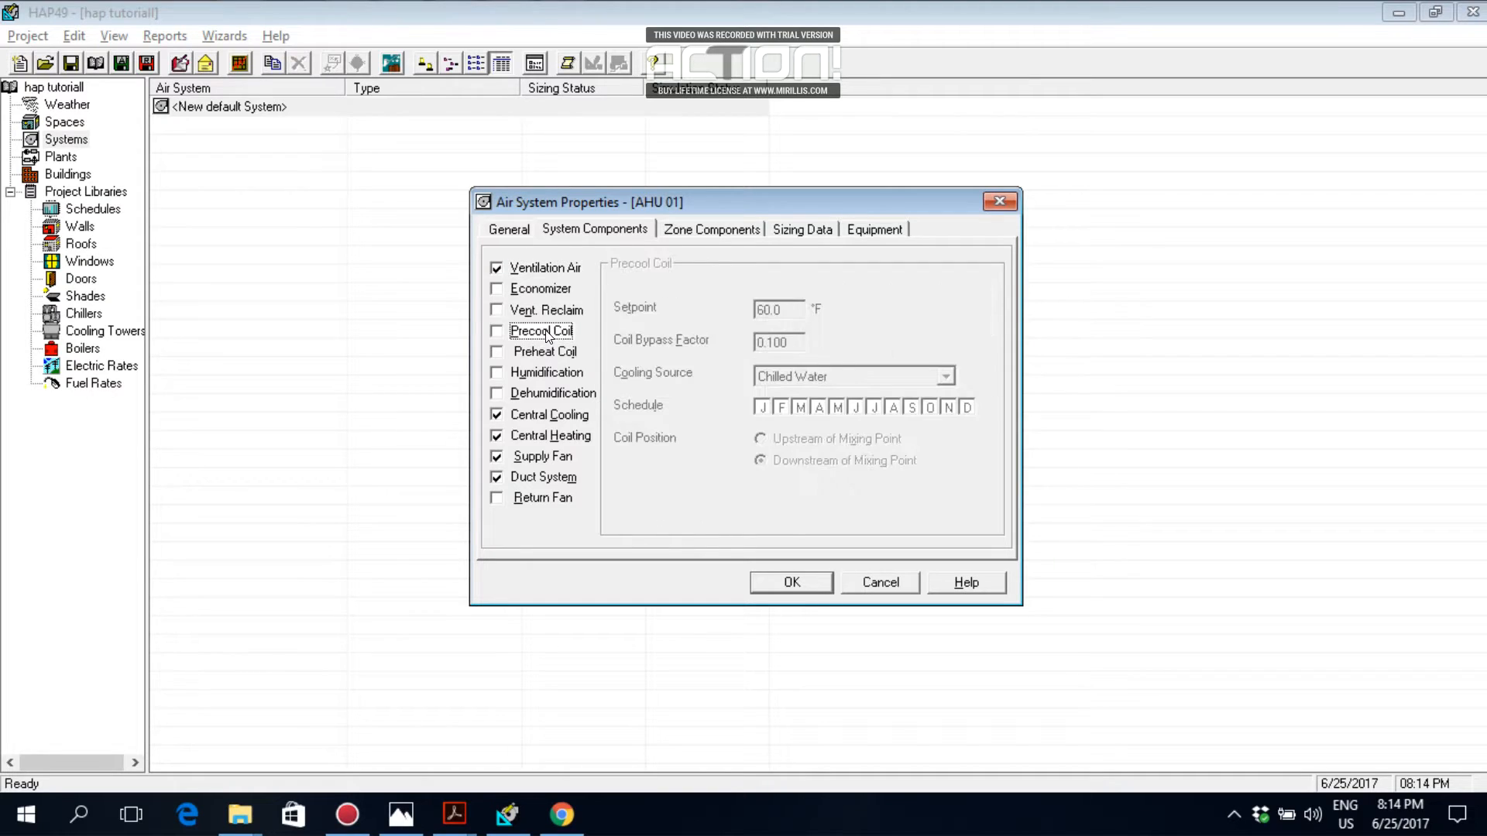
left_click(496, 332)
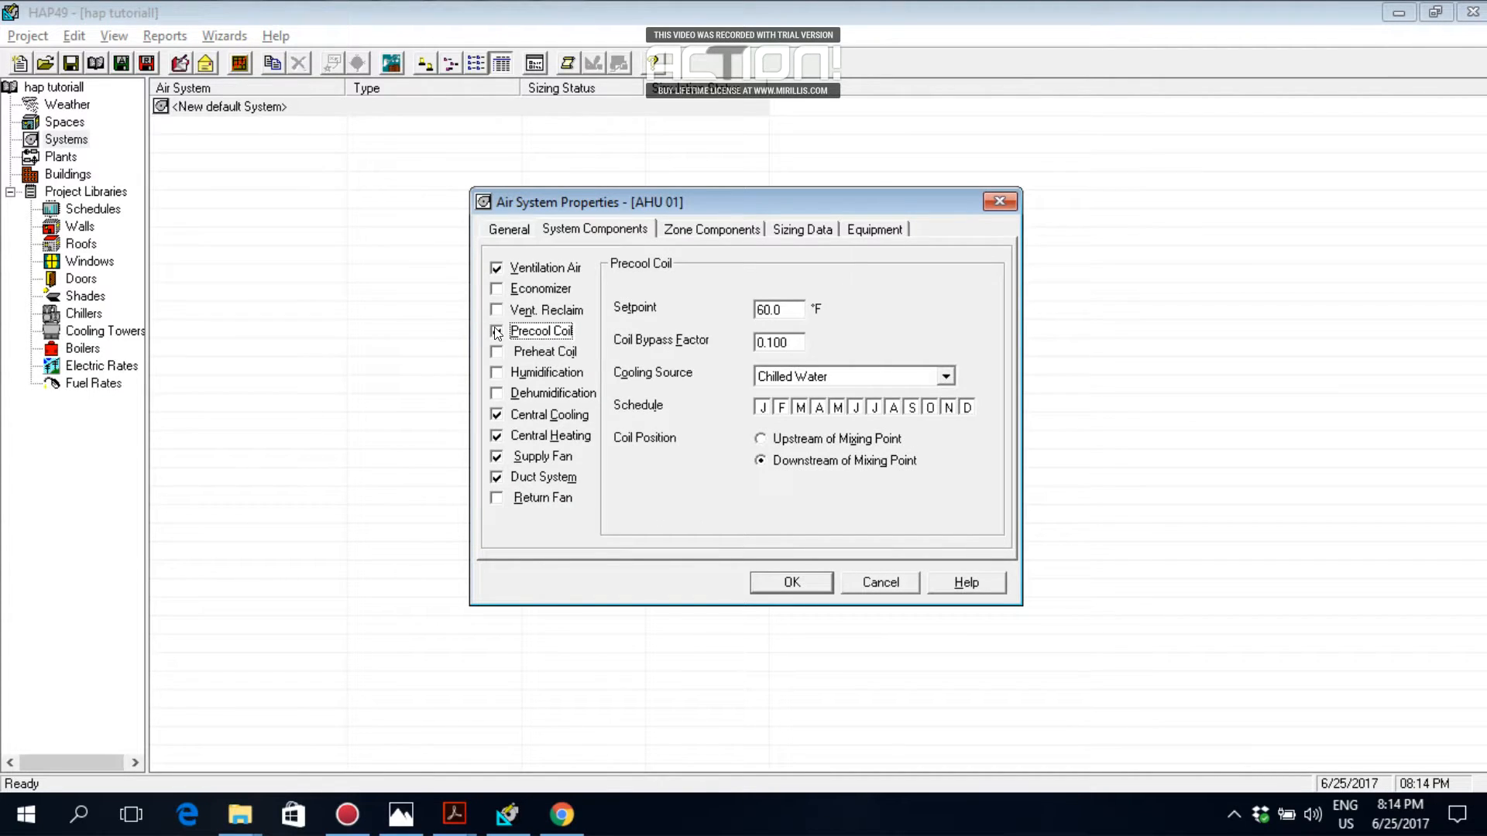
left_click(497, 333)
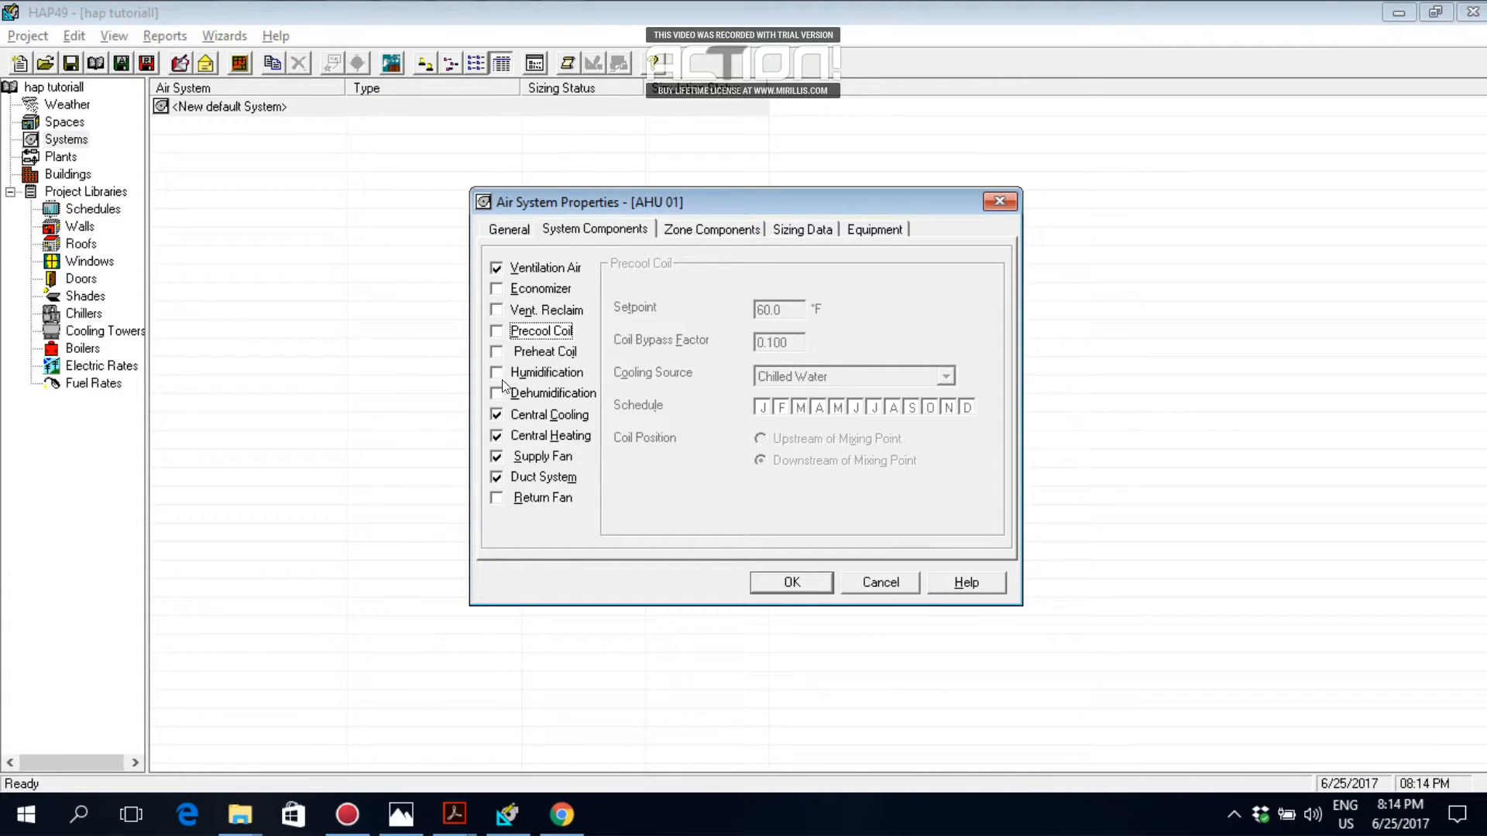
Check the coils in the labelled AHU image against the AHU 01 component list and turn off Central Heating
key("alt+Tab")
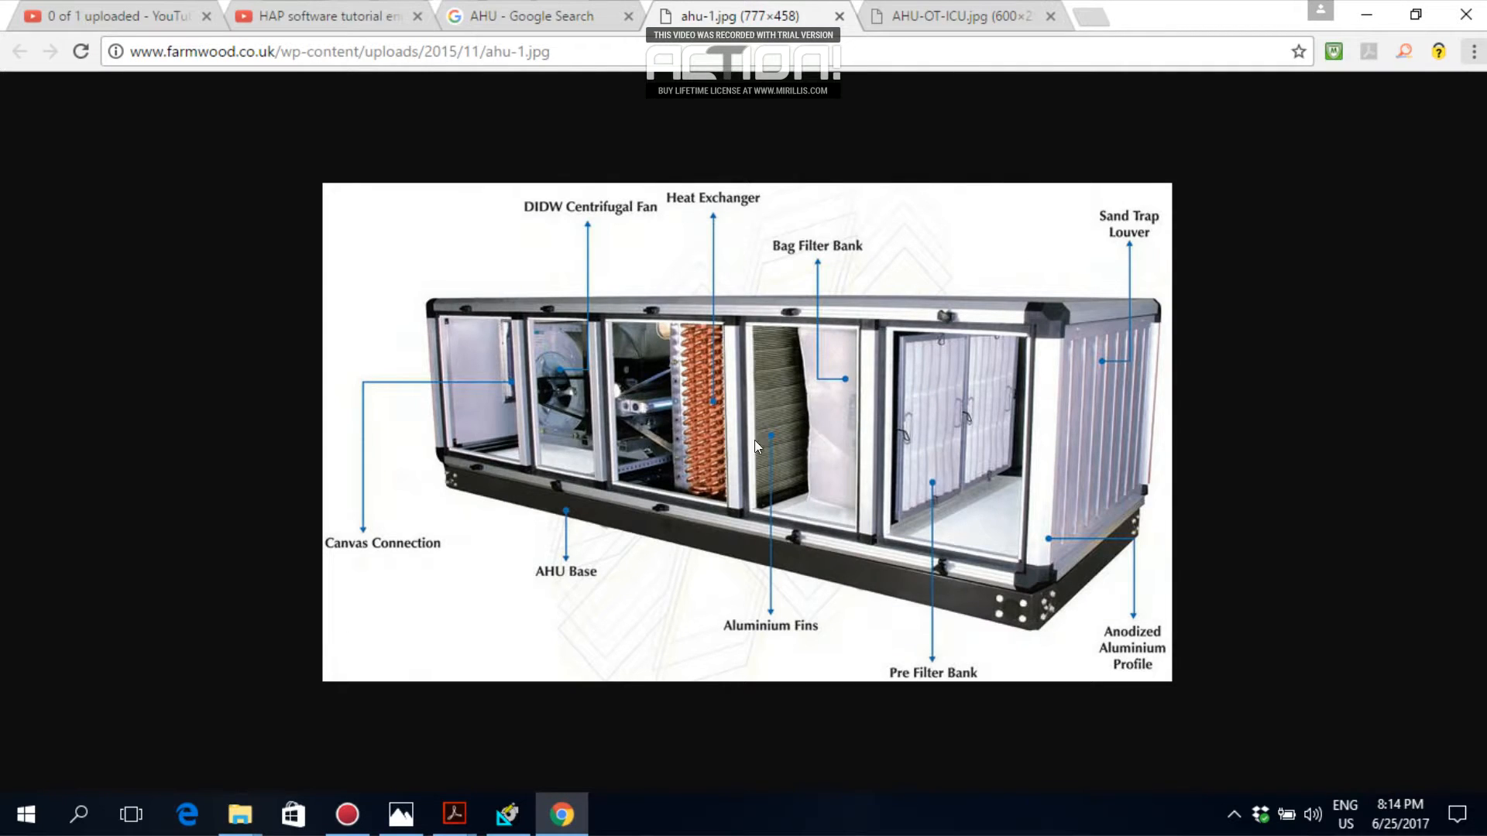
key("alt+Tab")
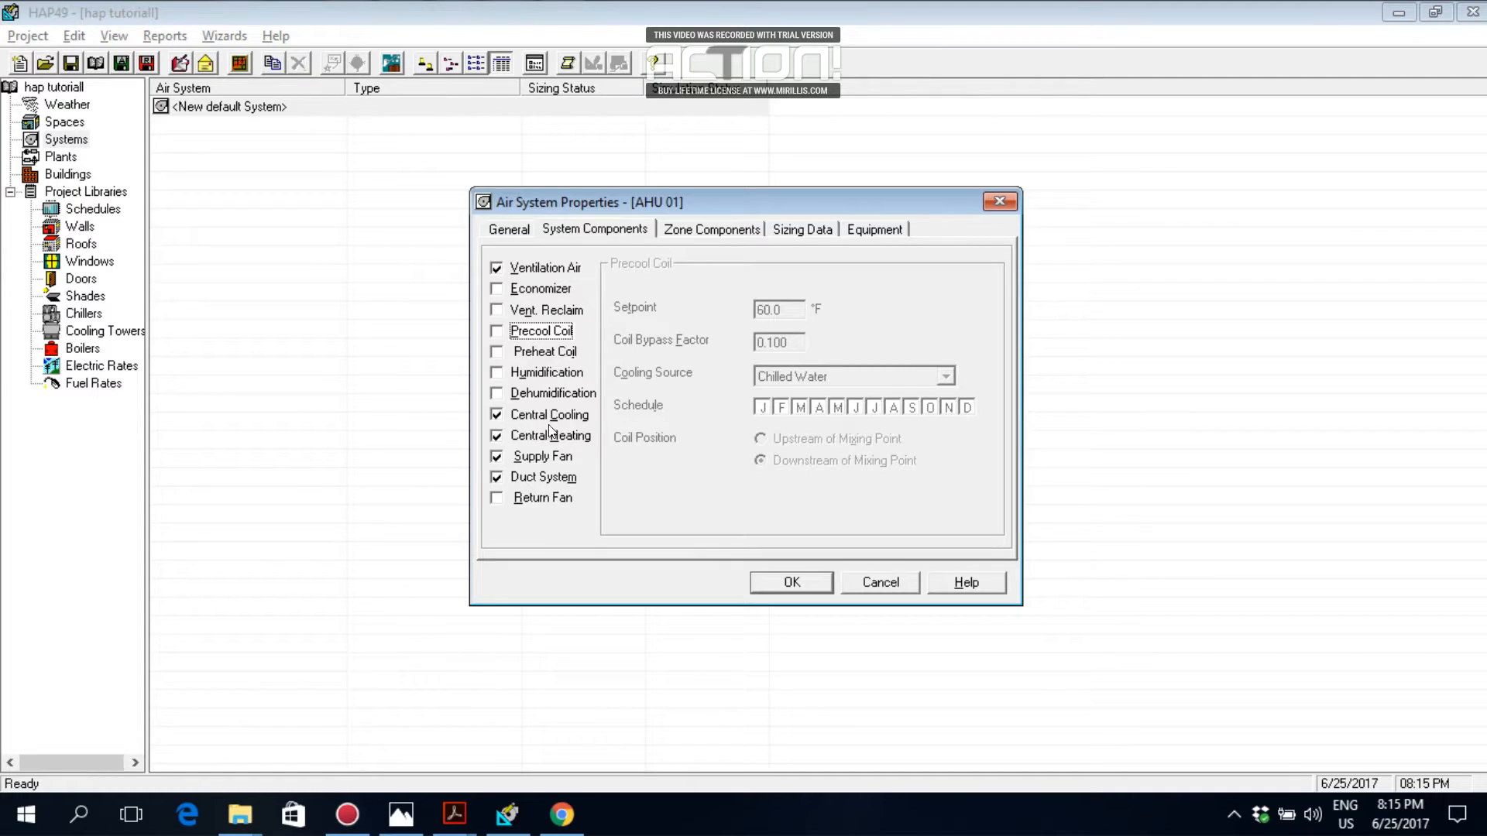
key("alt+Tab")
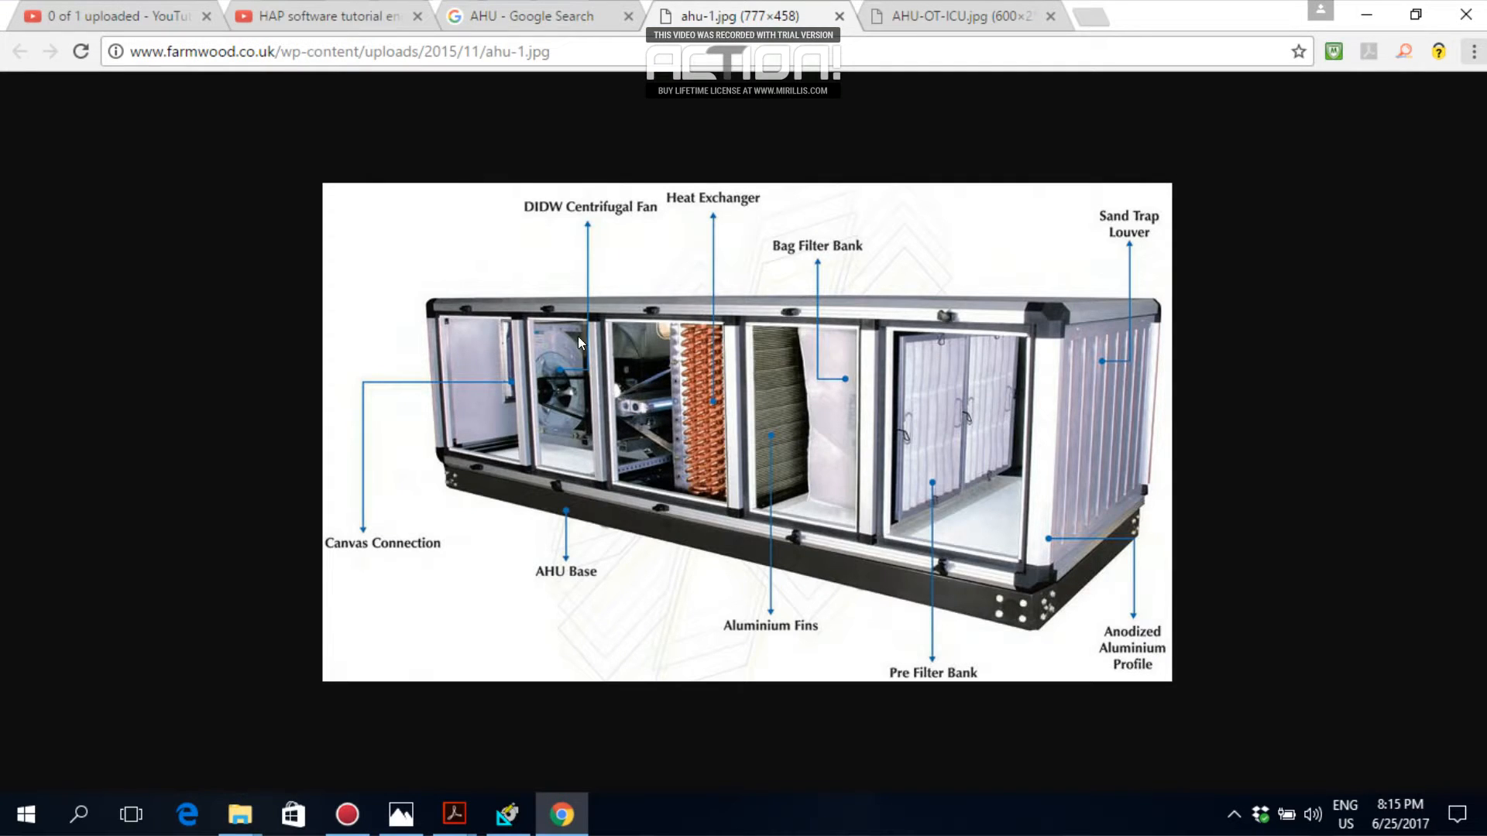
key("alt+Tab")
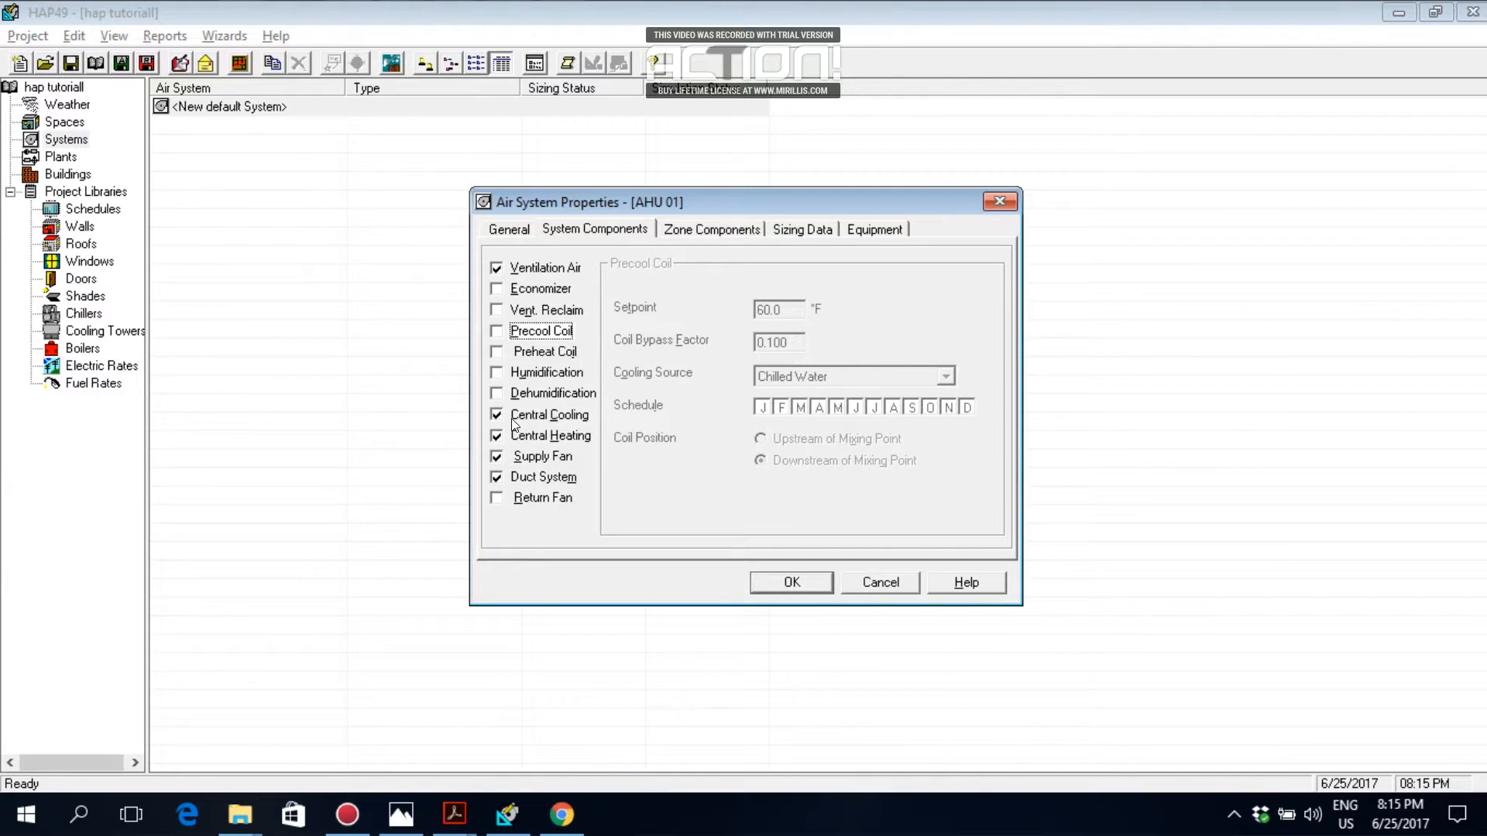
key("alt+Tab")
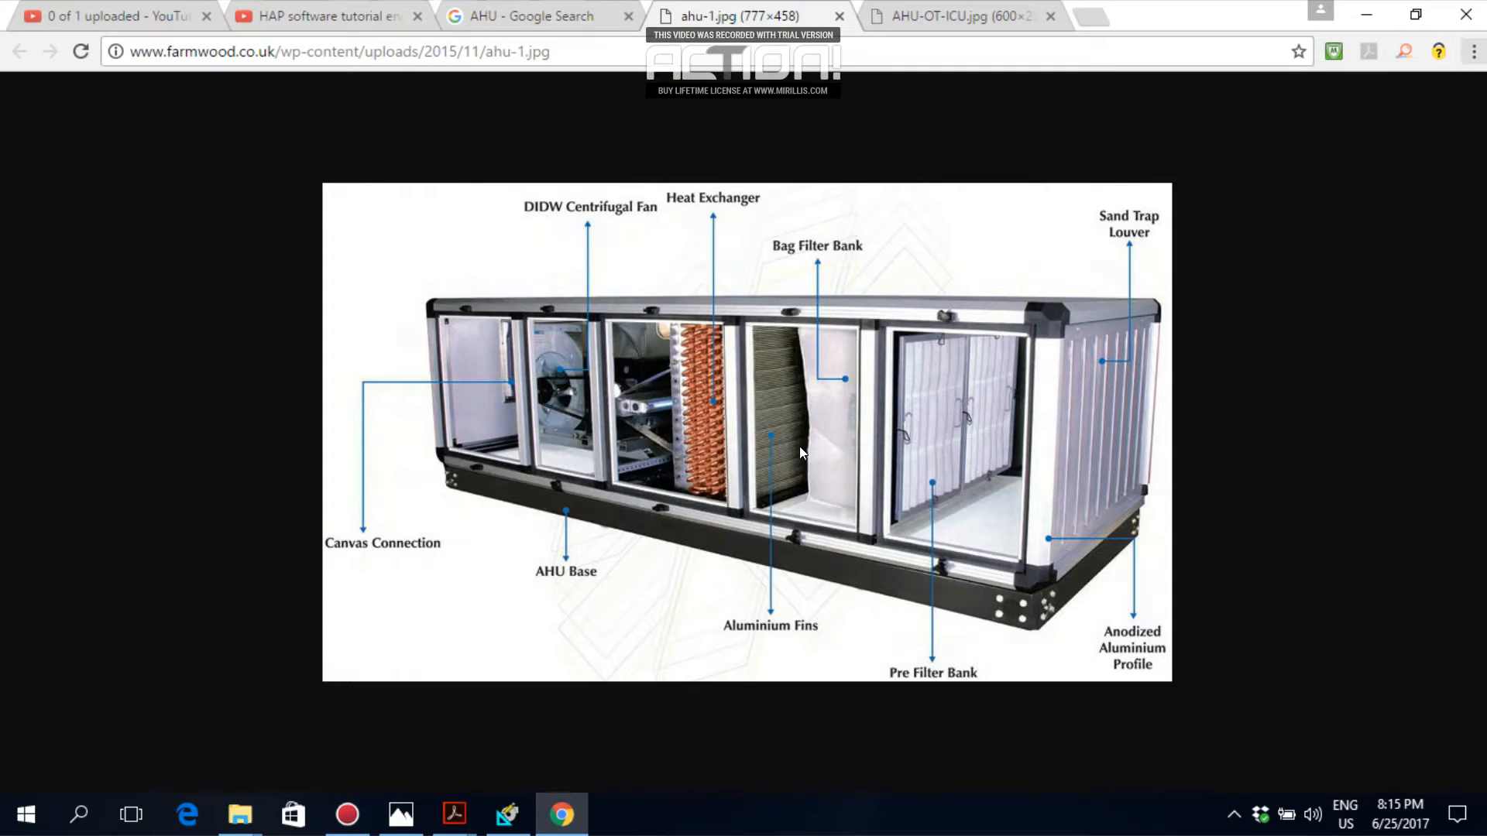
key("alt+Tab")
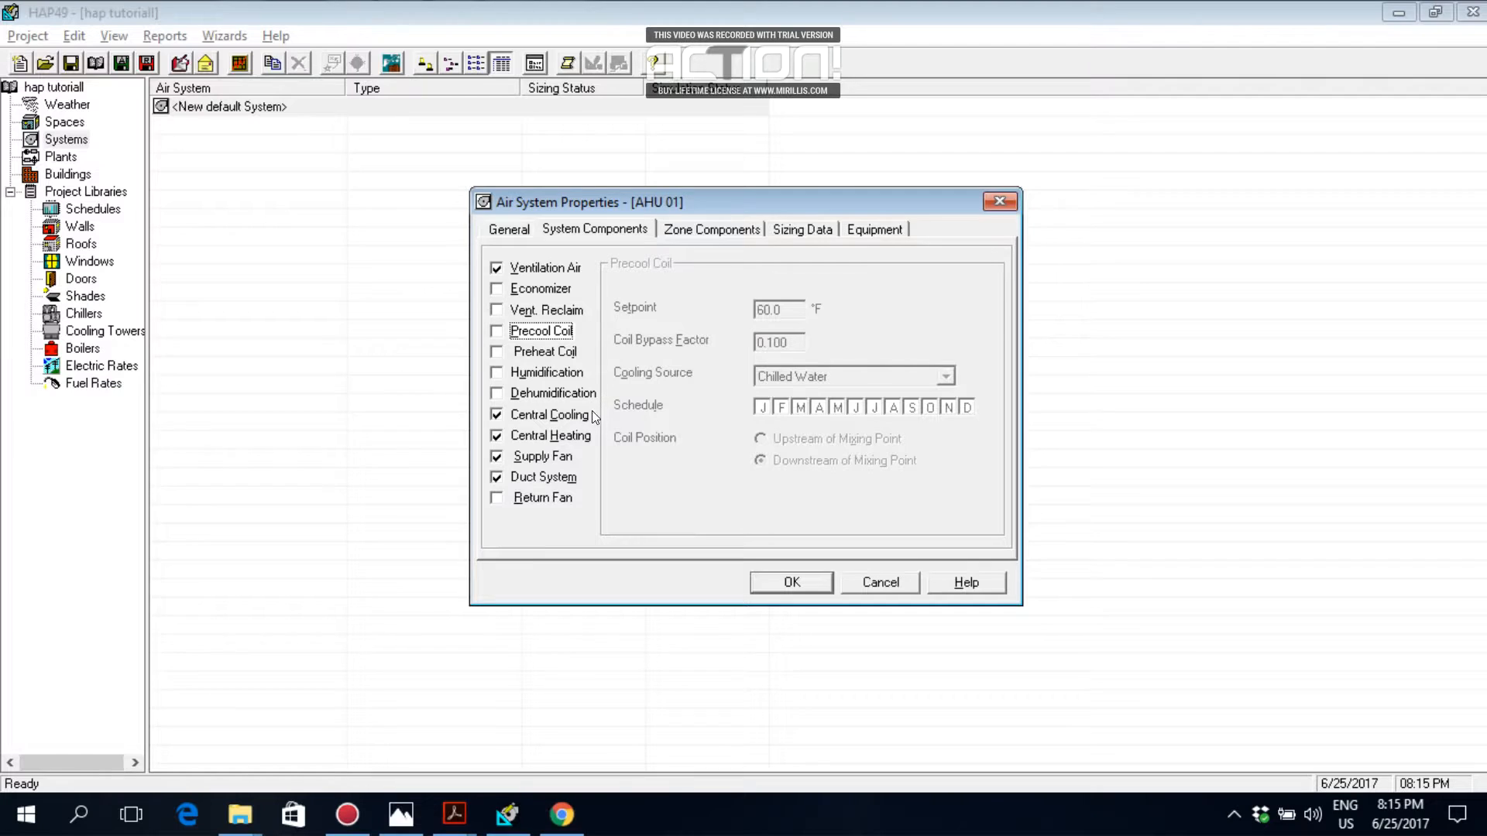
left_click(497, 437)
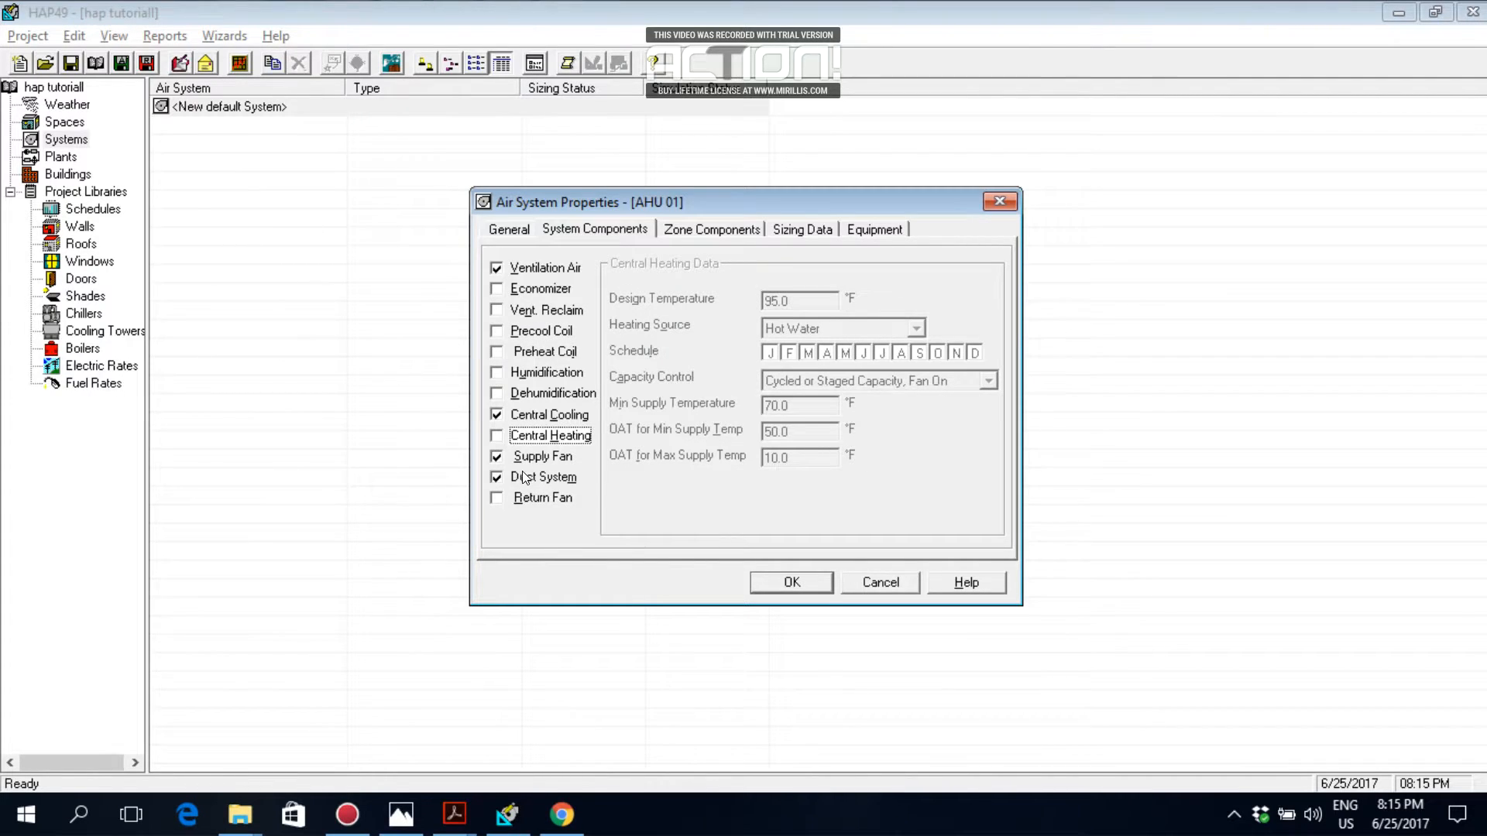
Compare the fan and canvas connection in the Chrome AHU image with the Supply Fan and Duct System components in HAP
key("alt+Tab")
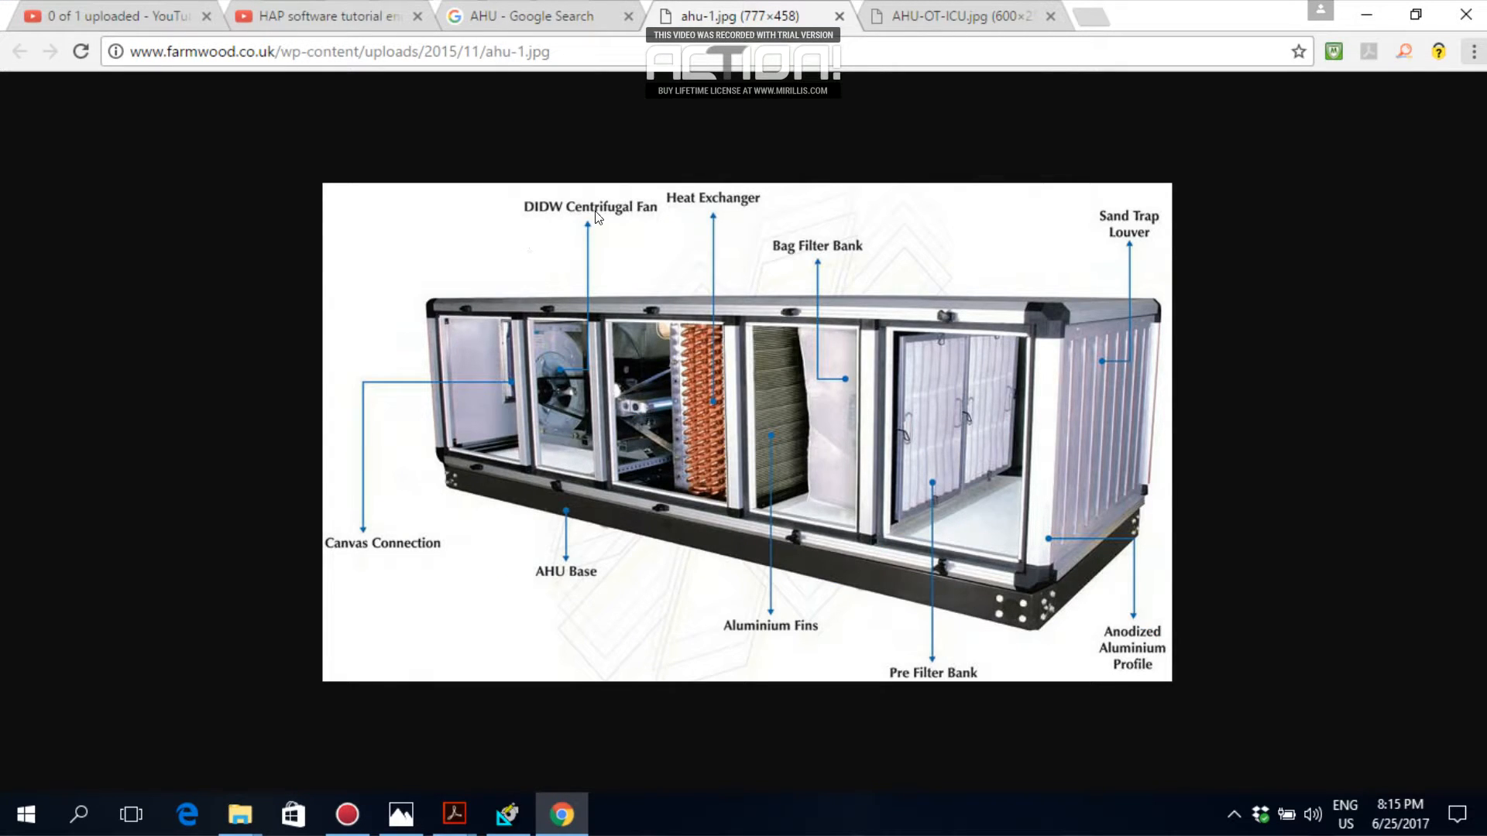
key("alt+Tab")
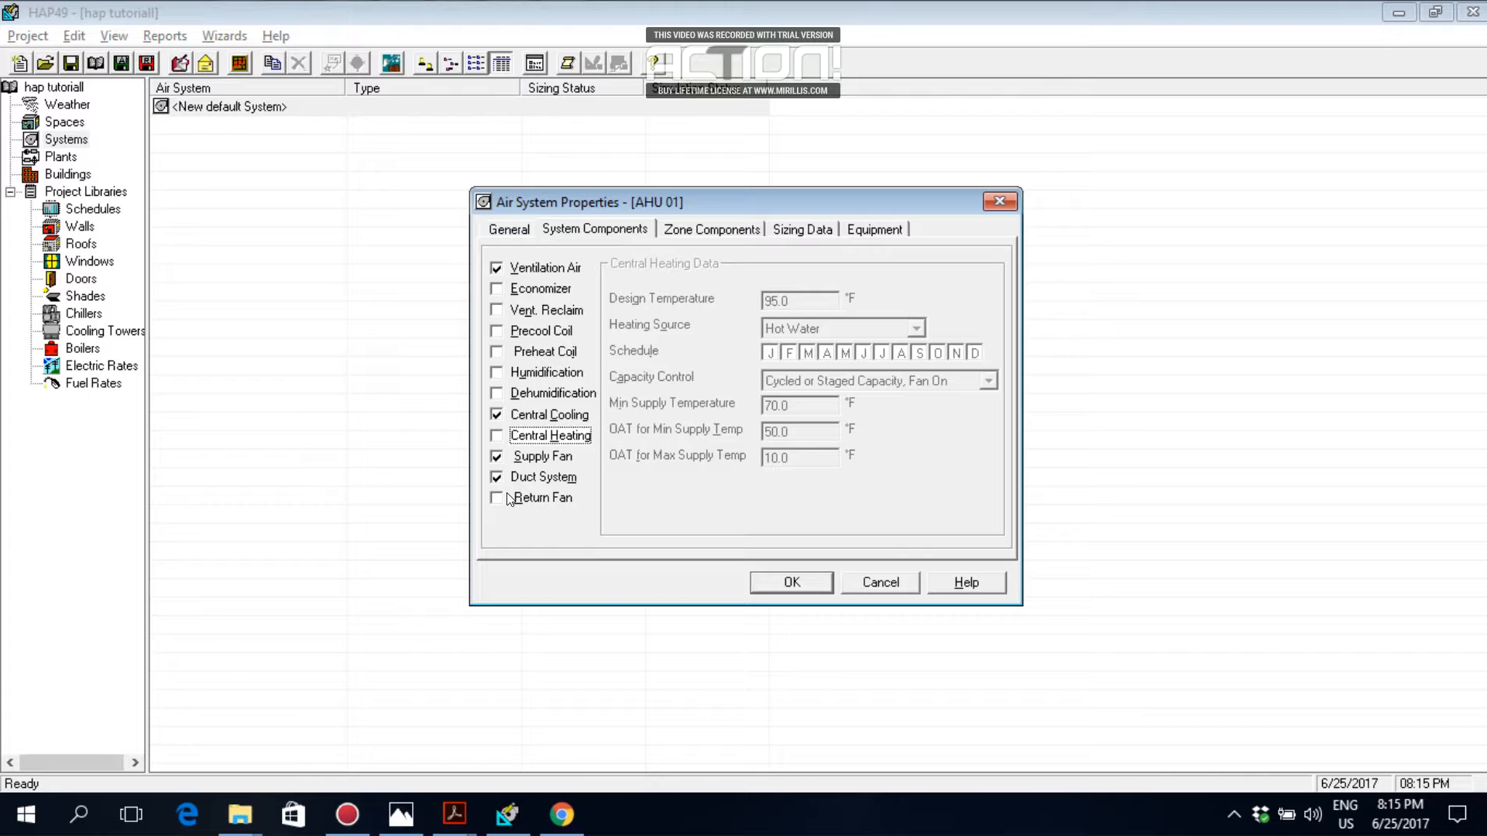
key("alt+Tab")
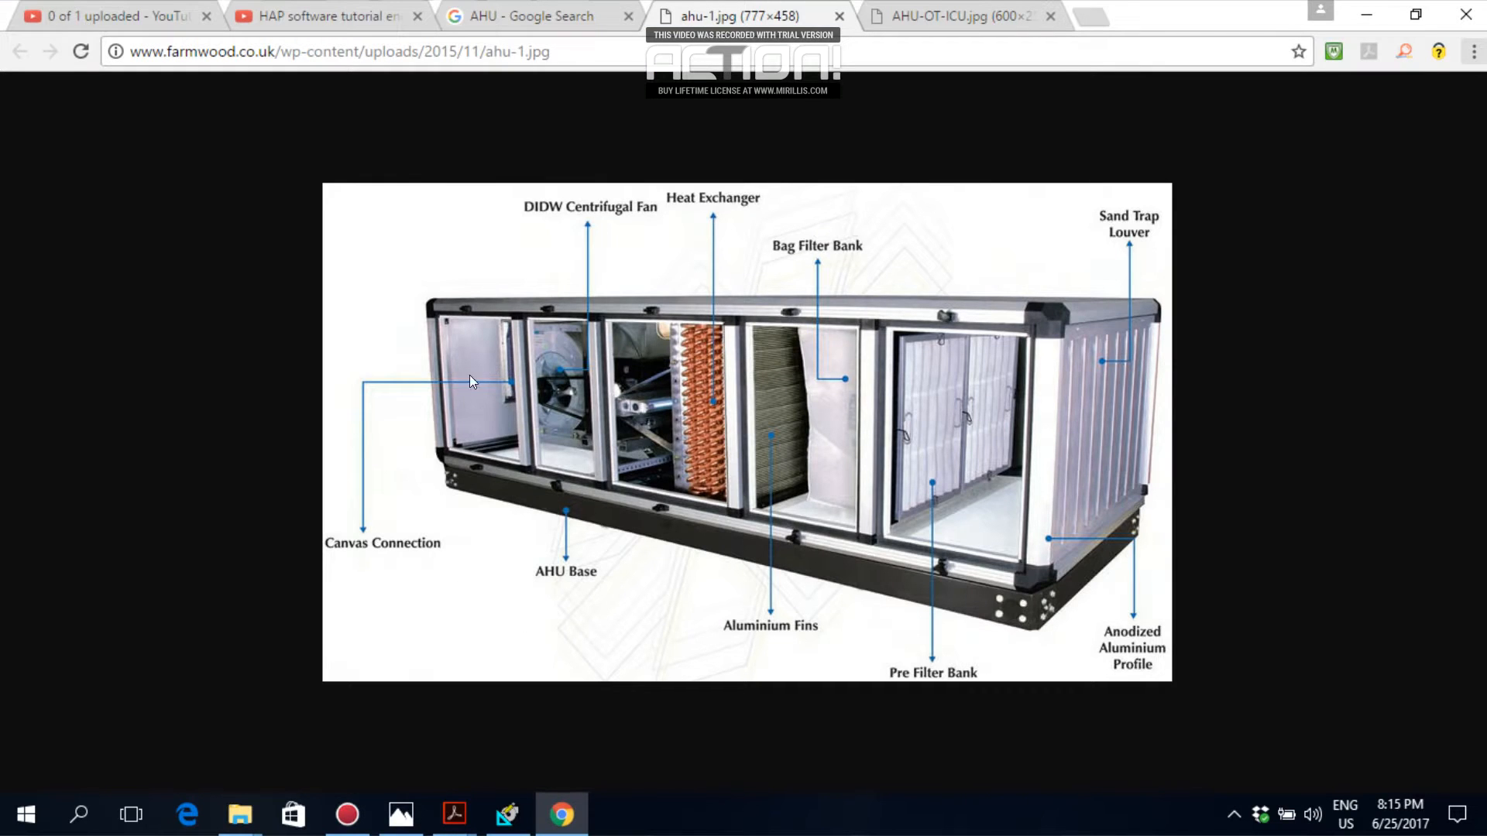
key("alt+Tab")
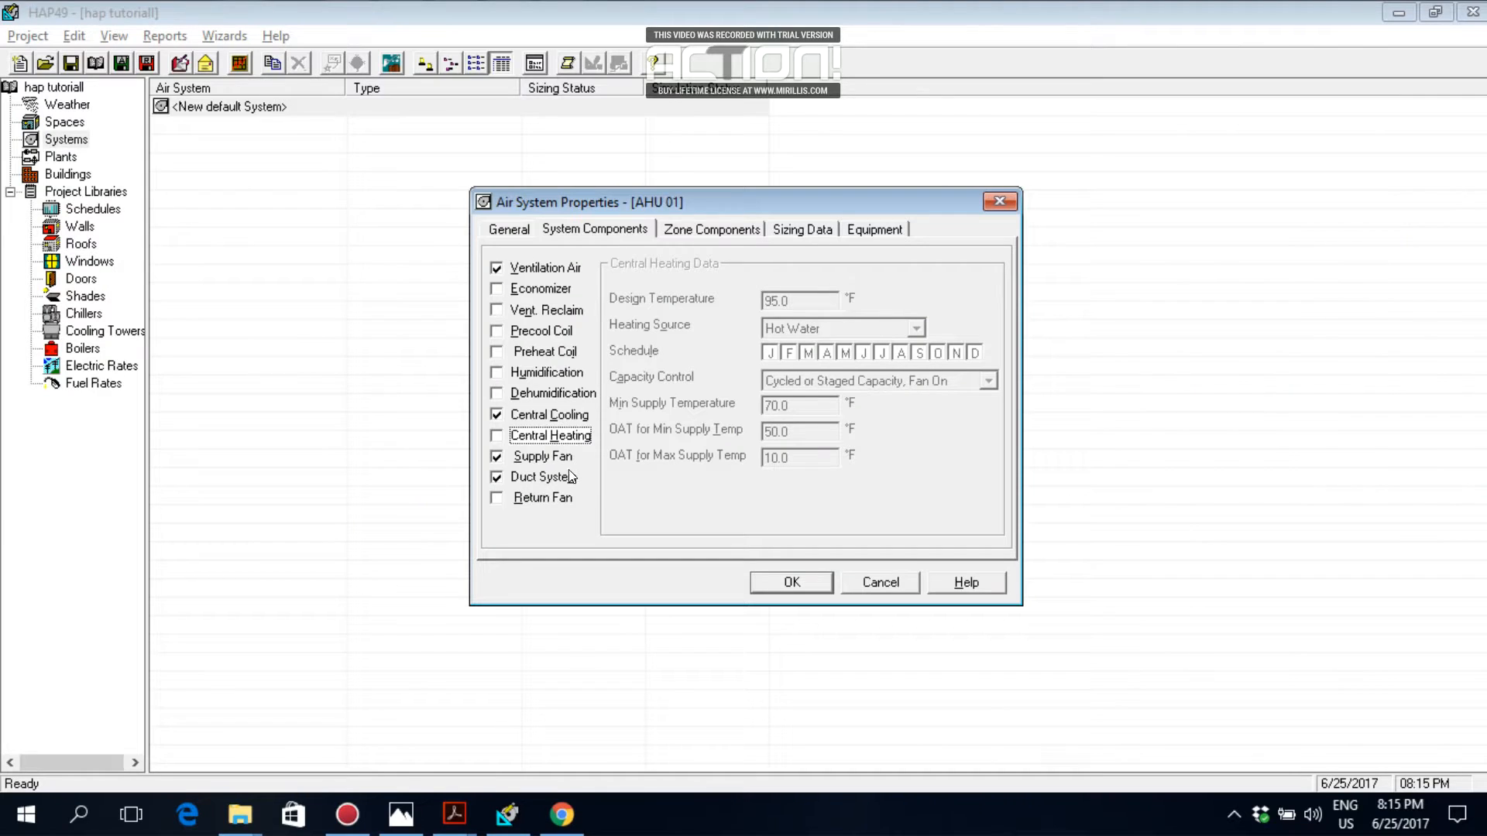
Review the settings of the enabled Ventilation Air, Central Cooling, Supply Fan and Duct System components of AHU 01
left_click(542, 271)
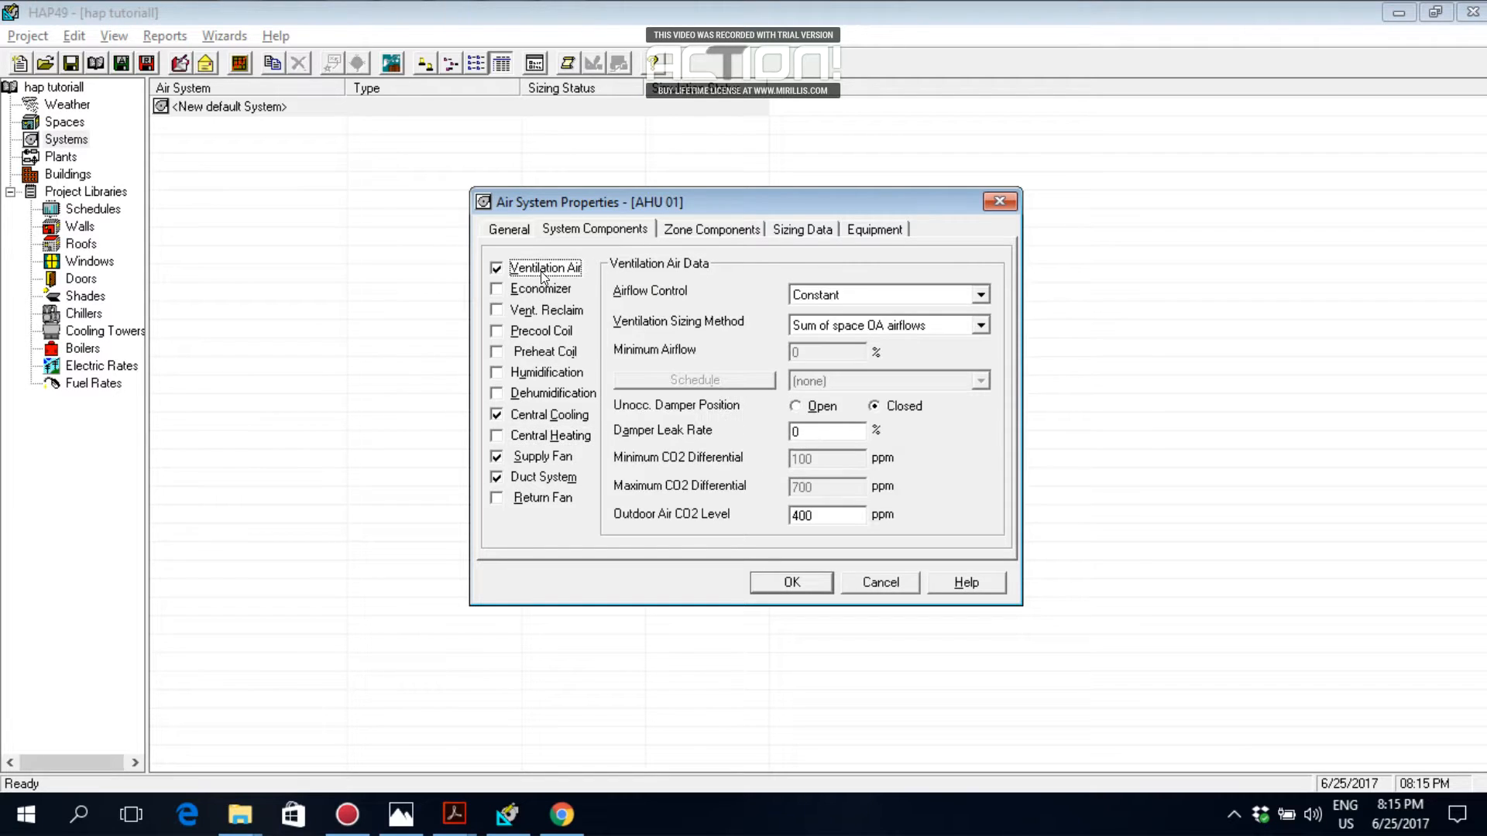
left_click(546, 416)
left_click(556, 459)
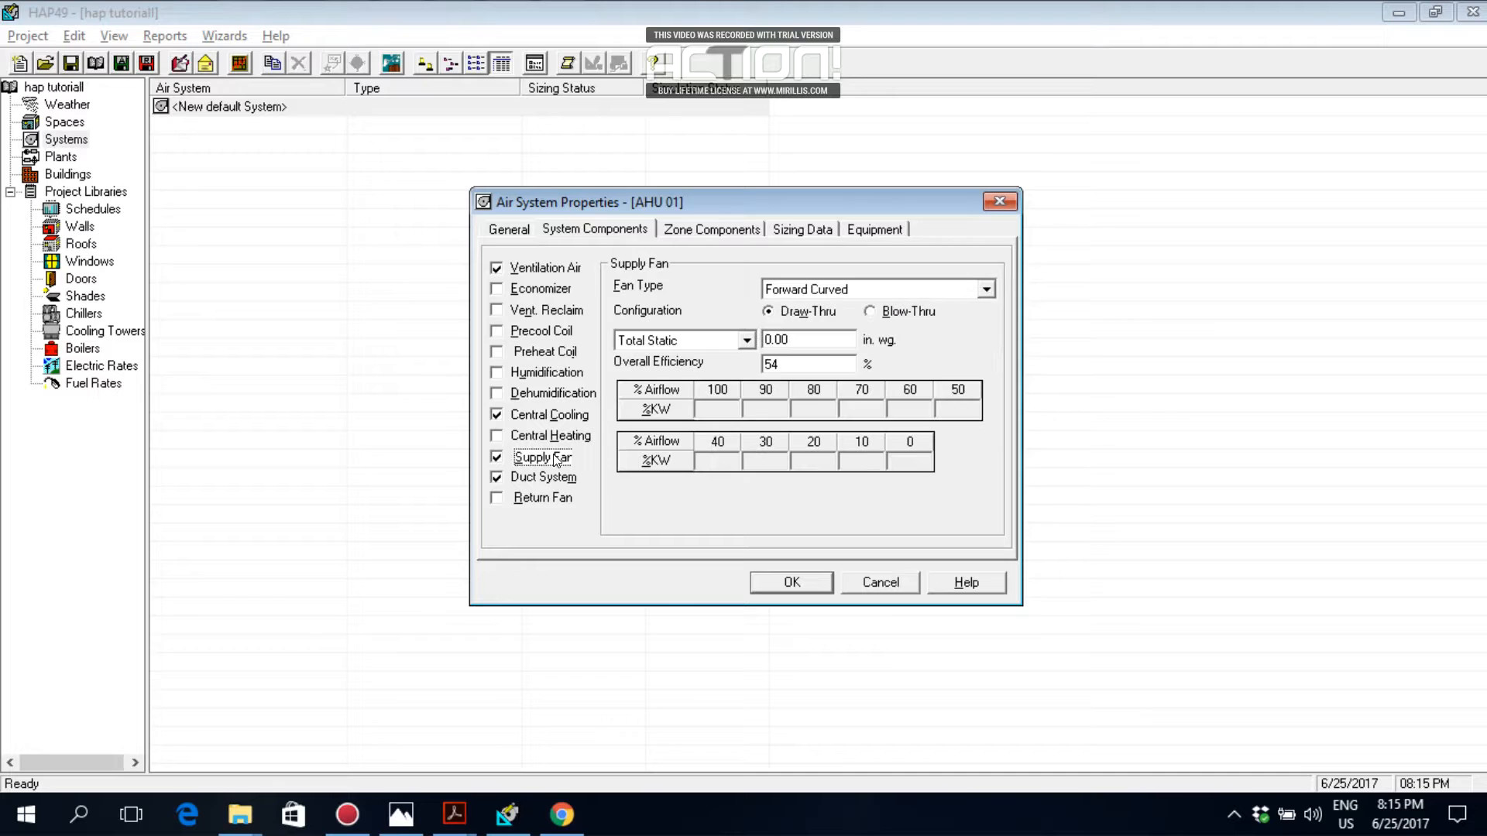
left_click(557, 480)
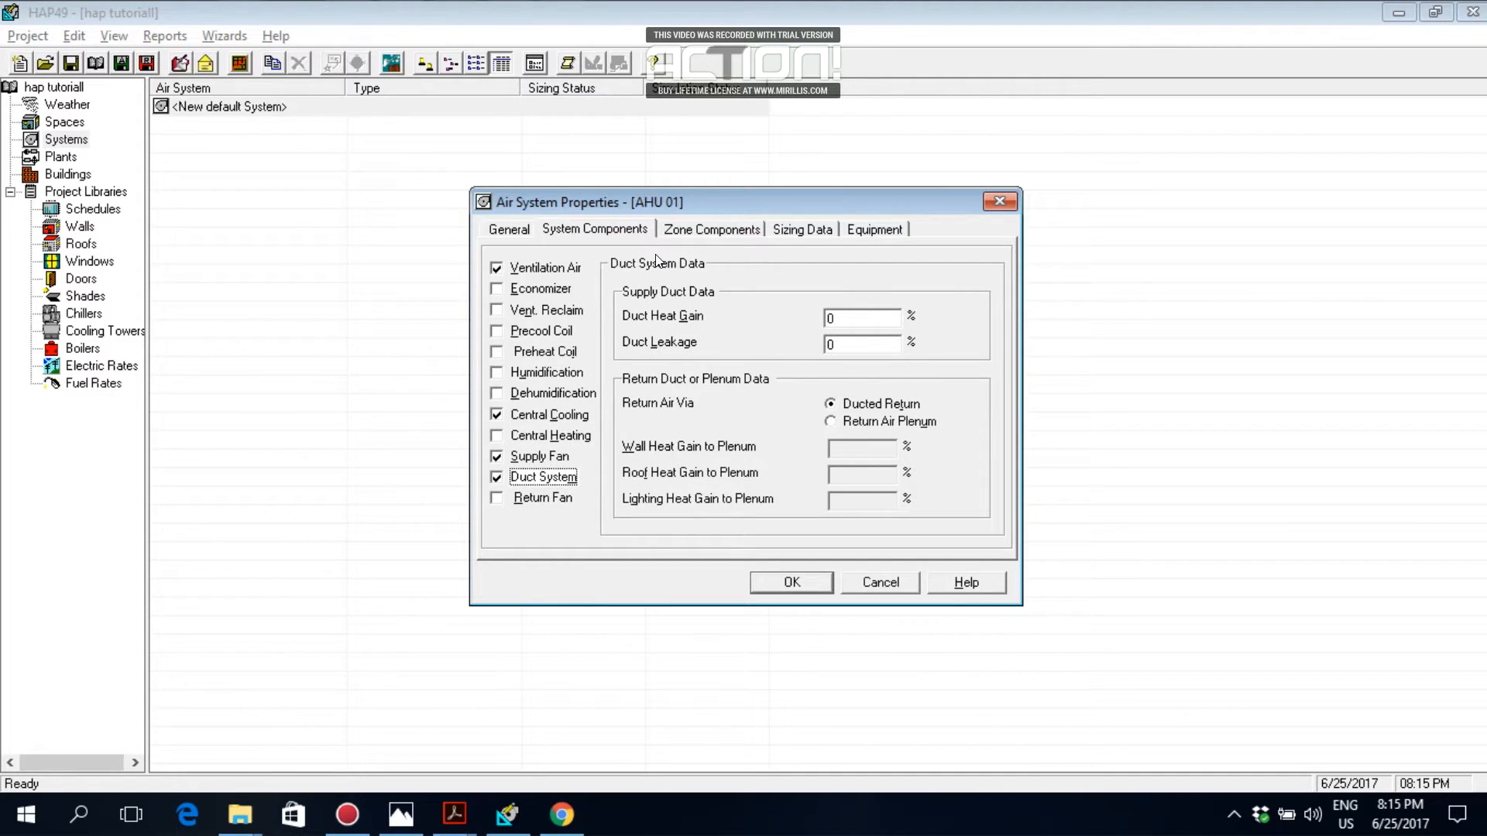
left_click(546, 267)
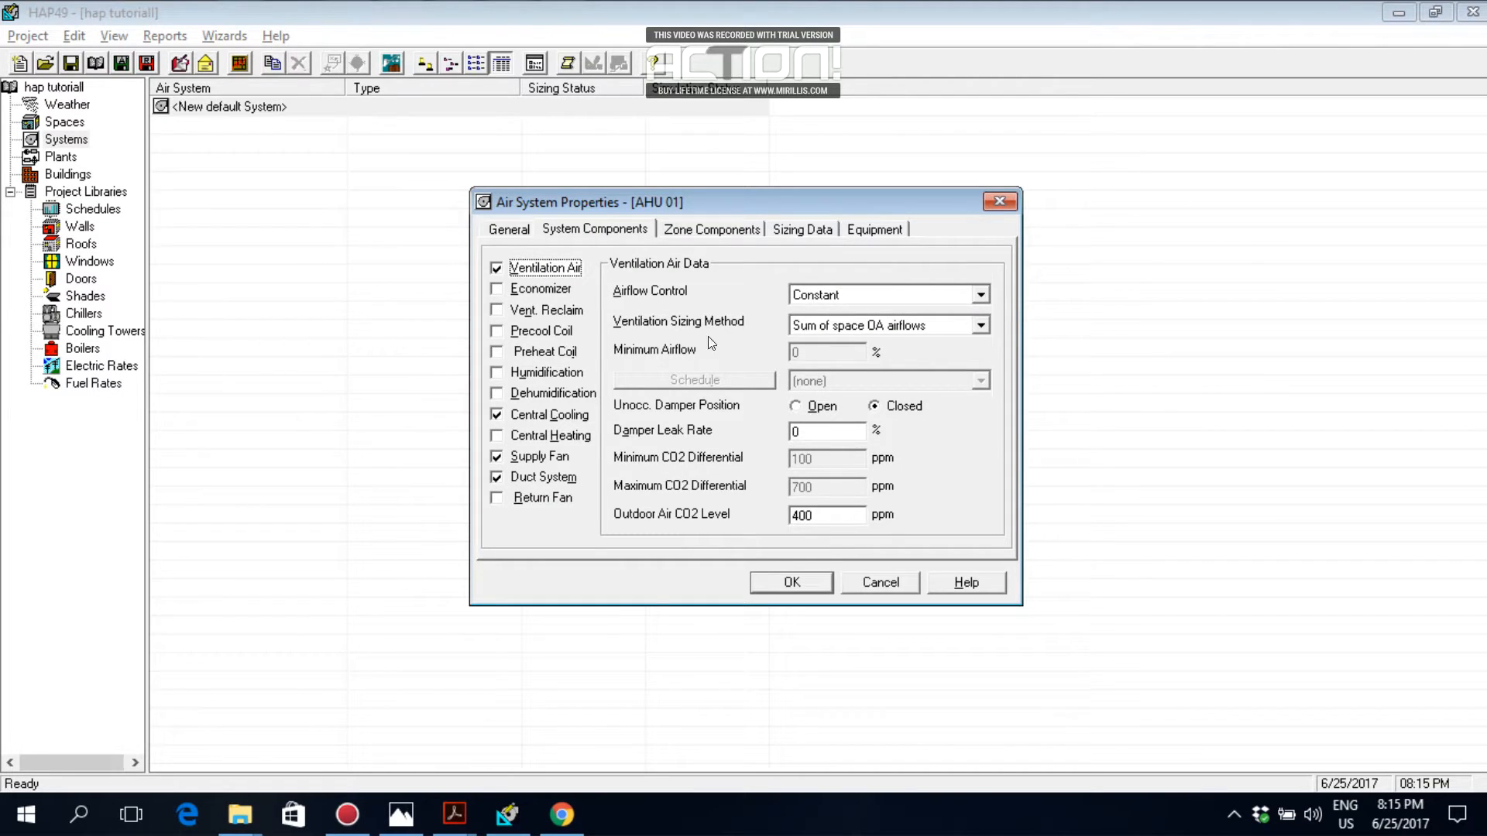
Set the Central Cooling supply temperature of AHU 01 to 54 °F
left_click(581, 418)
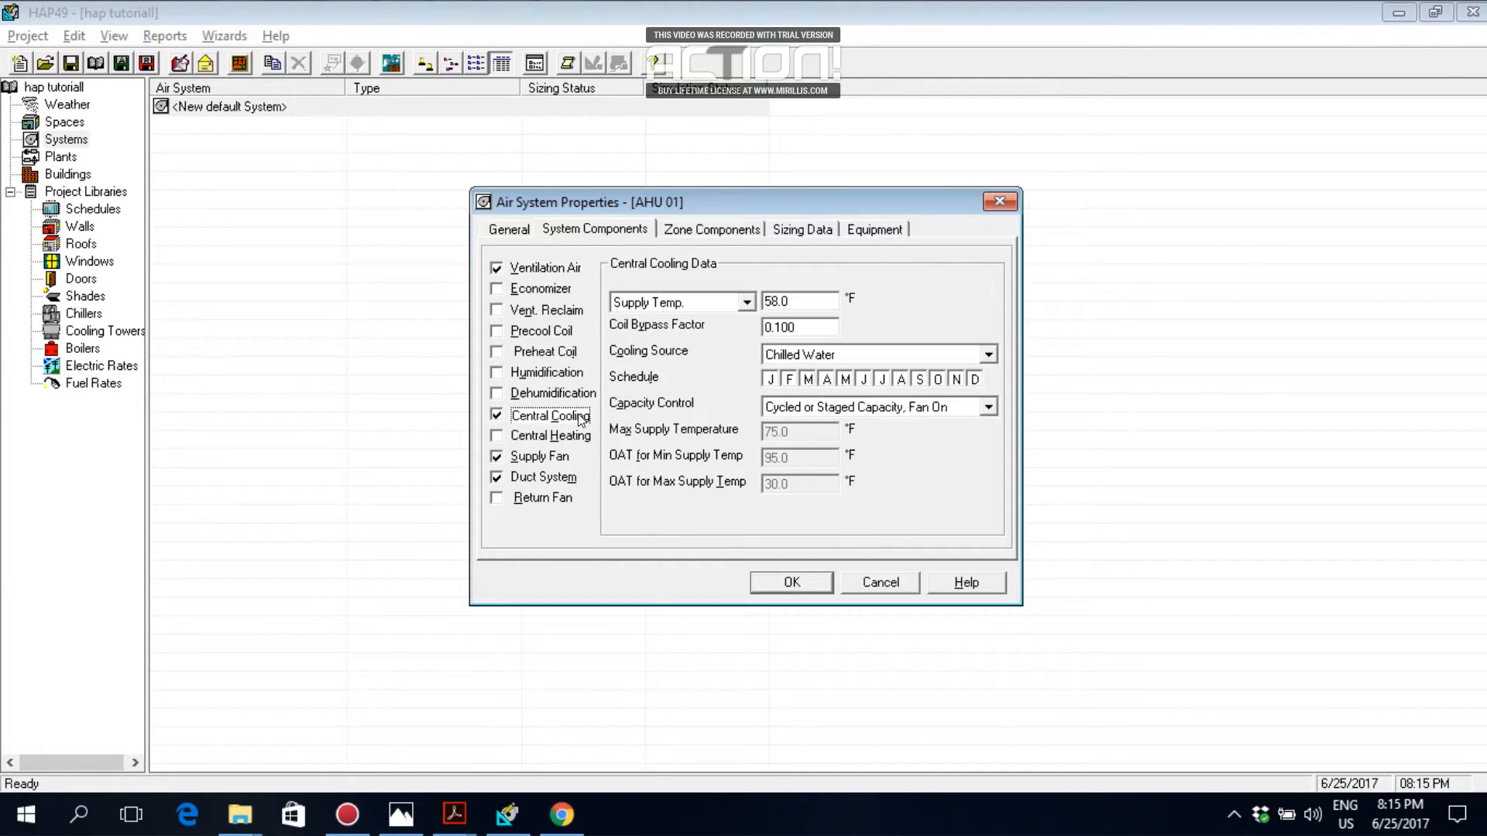
left_click(800, 300)
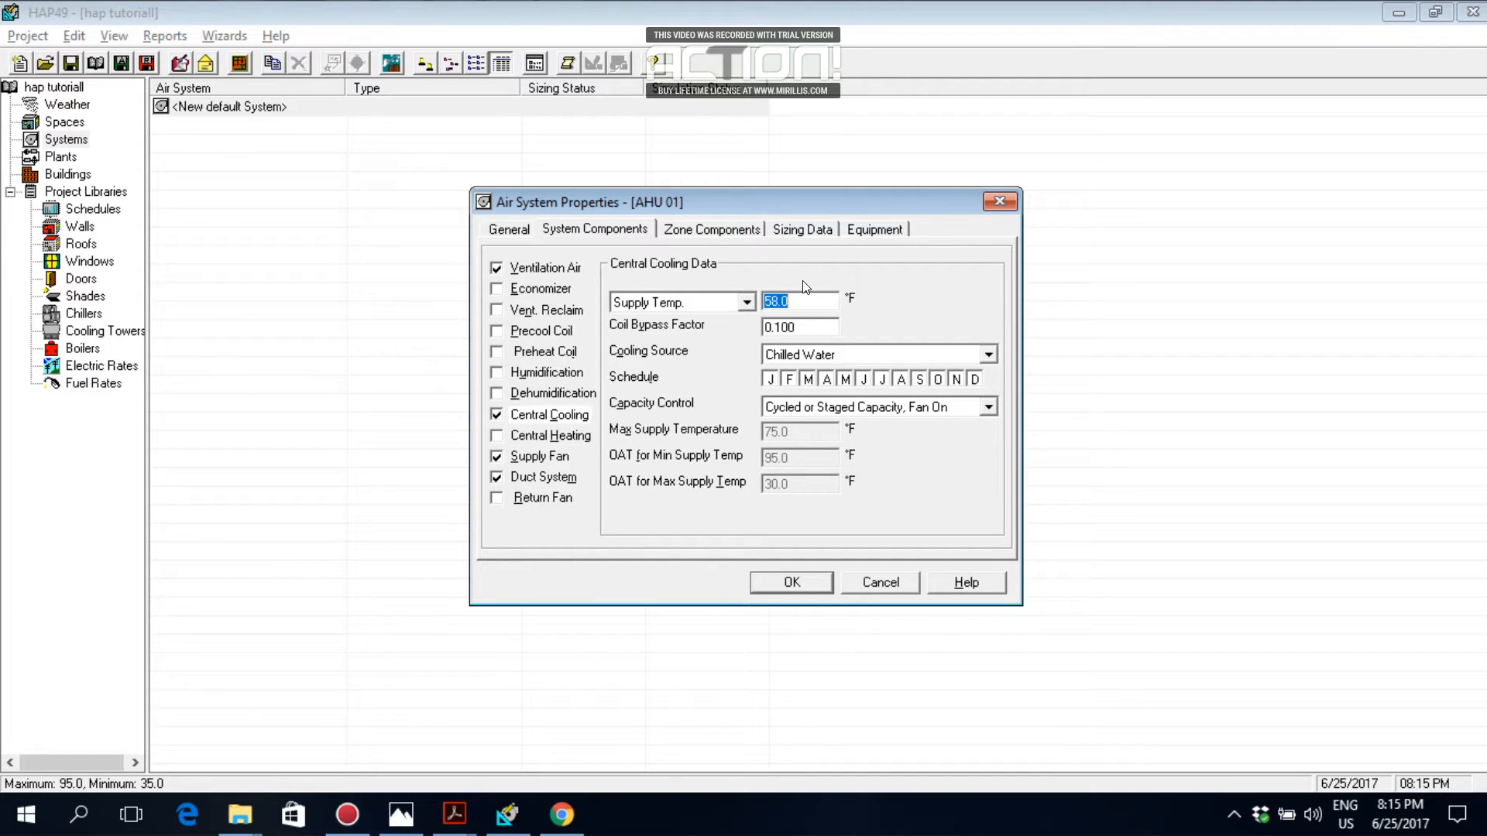
type("54")
left_click(702, 300)
left_click(704, 302)
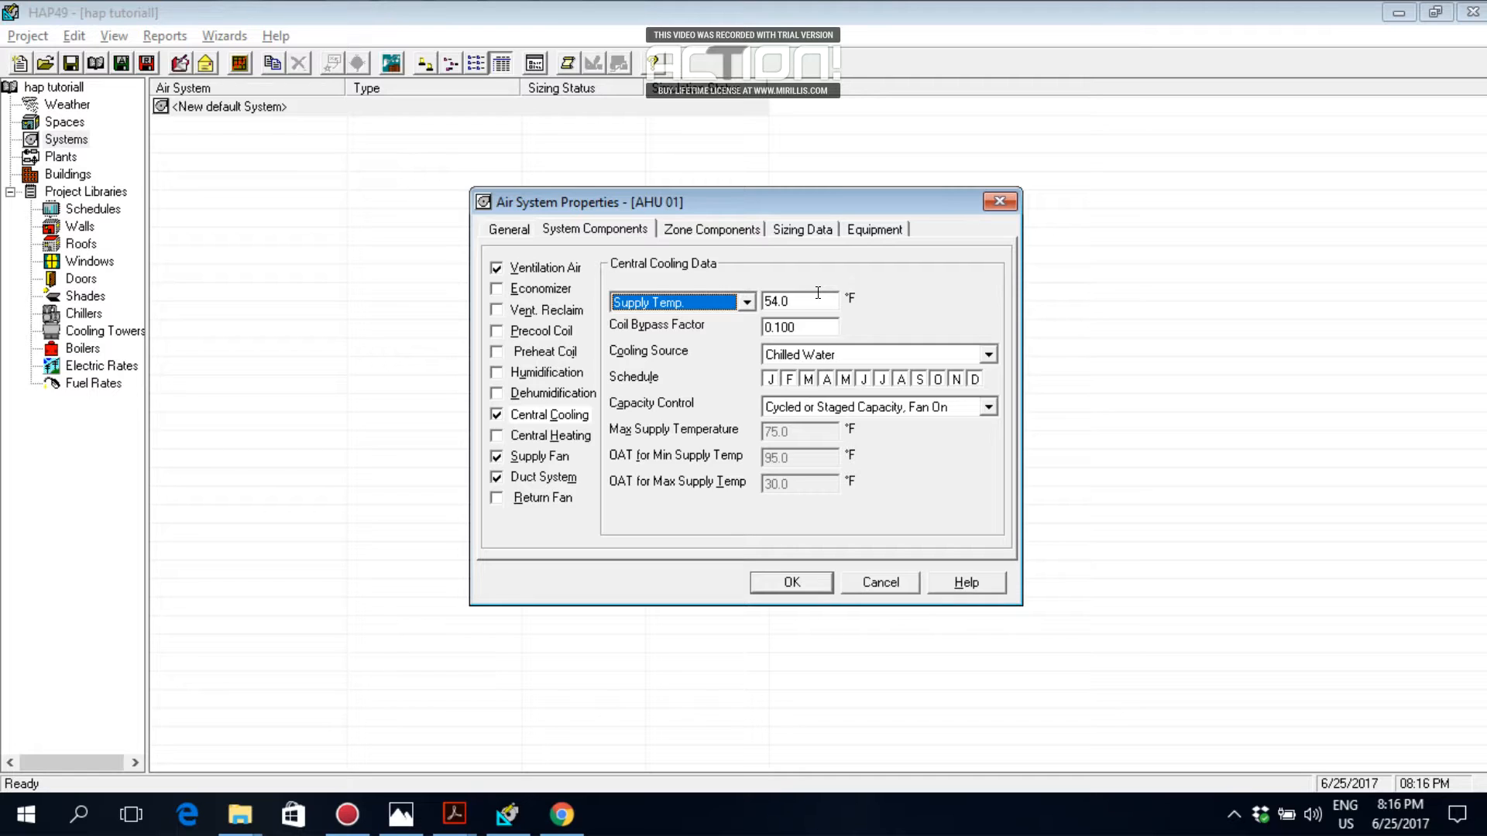
key("Tab")
left_click(818, 294)
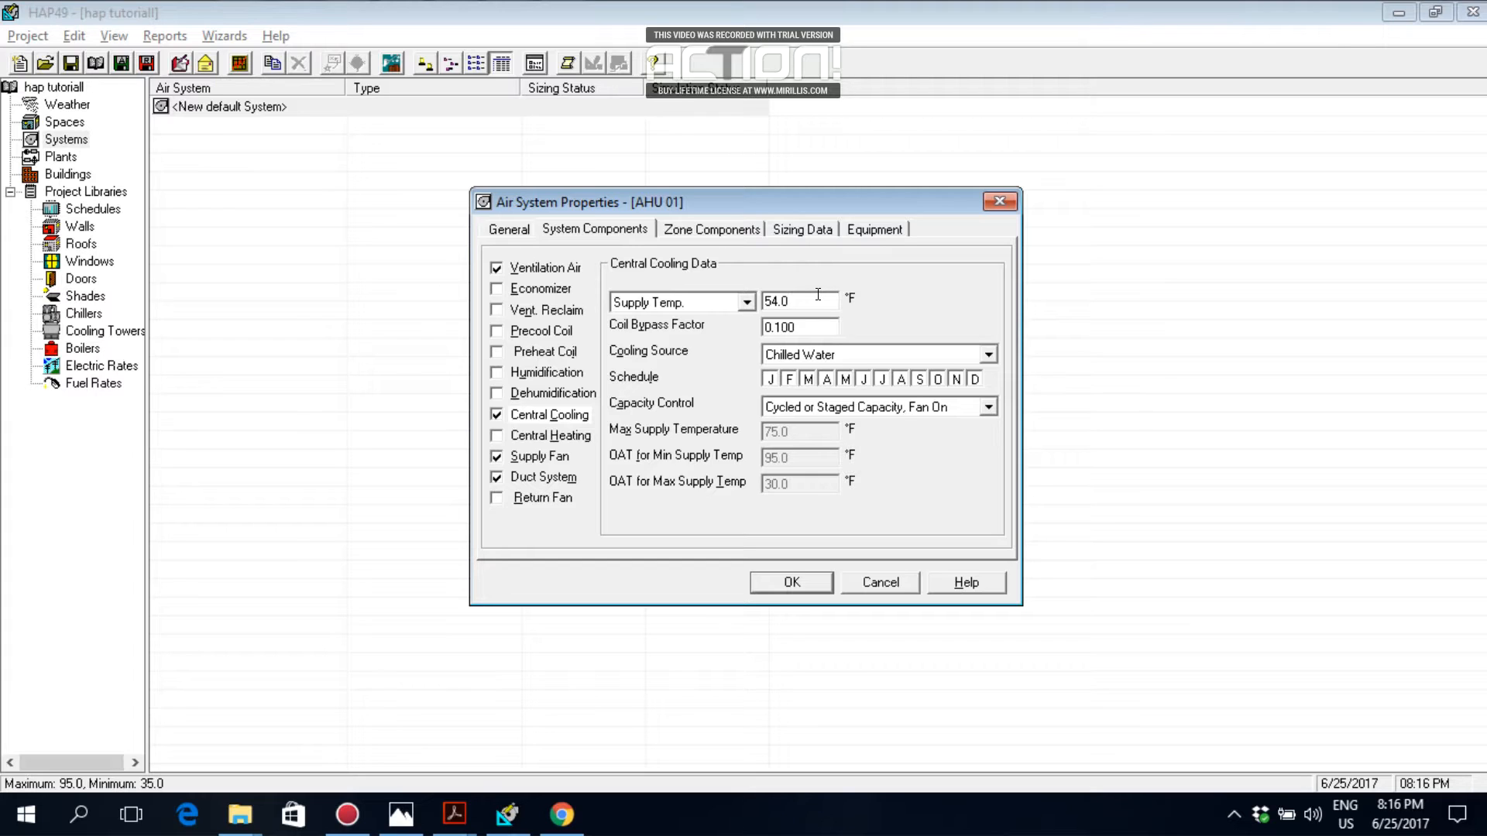
Select Chilled Water as the Central Cooling source and go over the coil bypass factor and monthly schedule
left_click(811, 322)
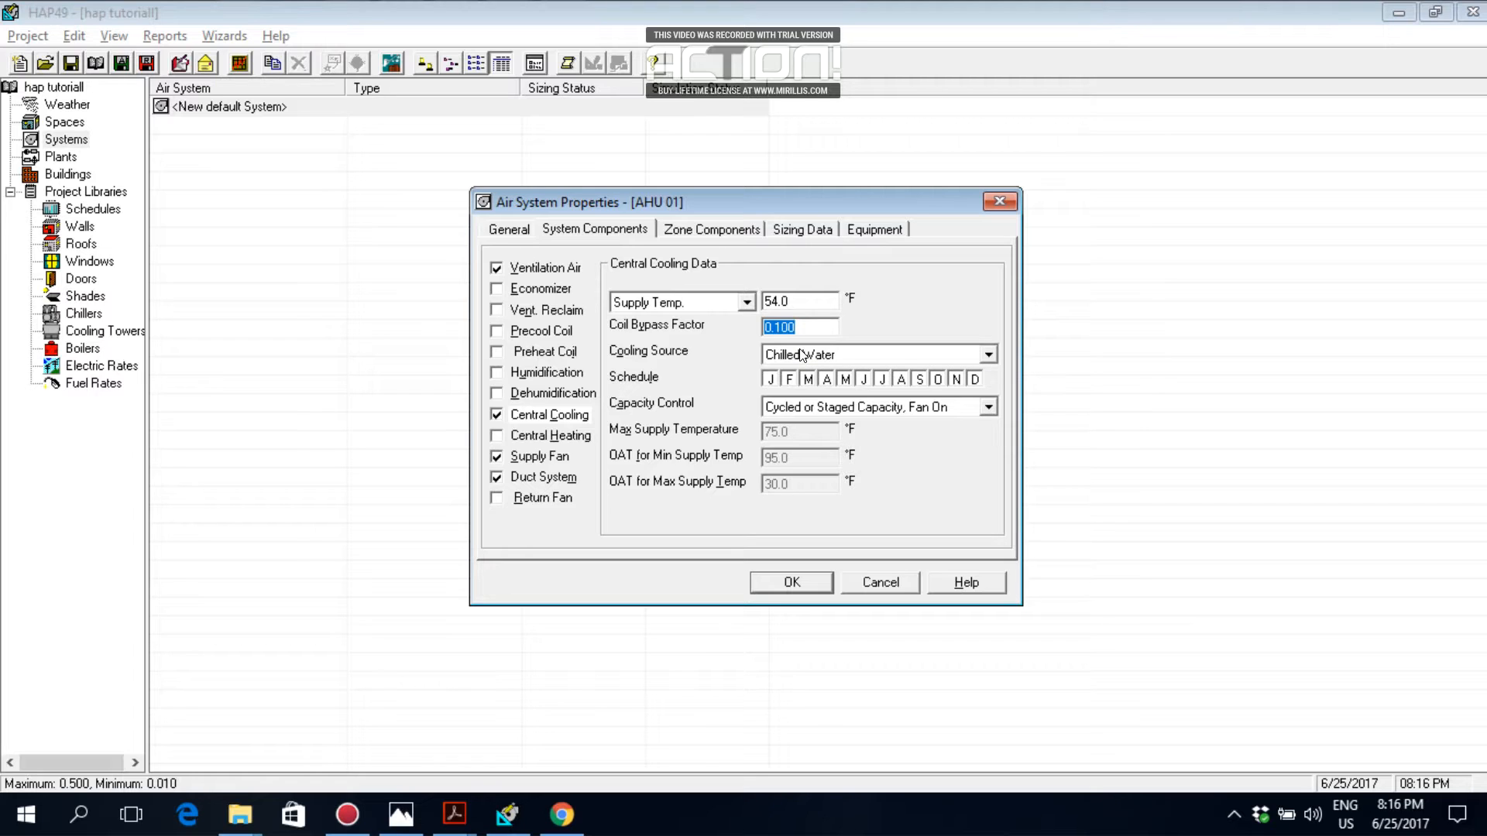
left_click(801, 355)
left_click(802, 354)
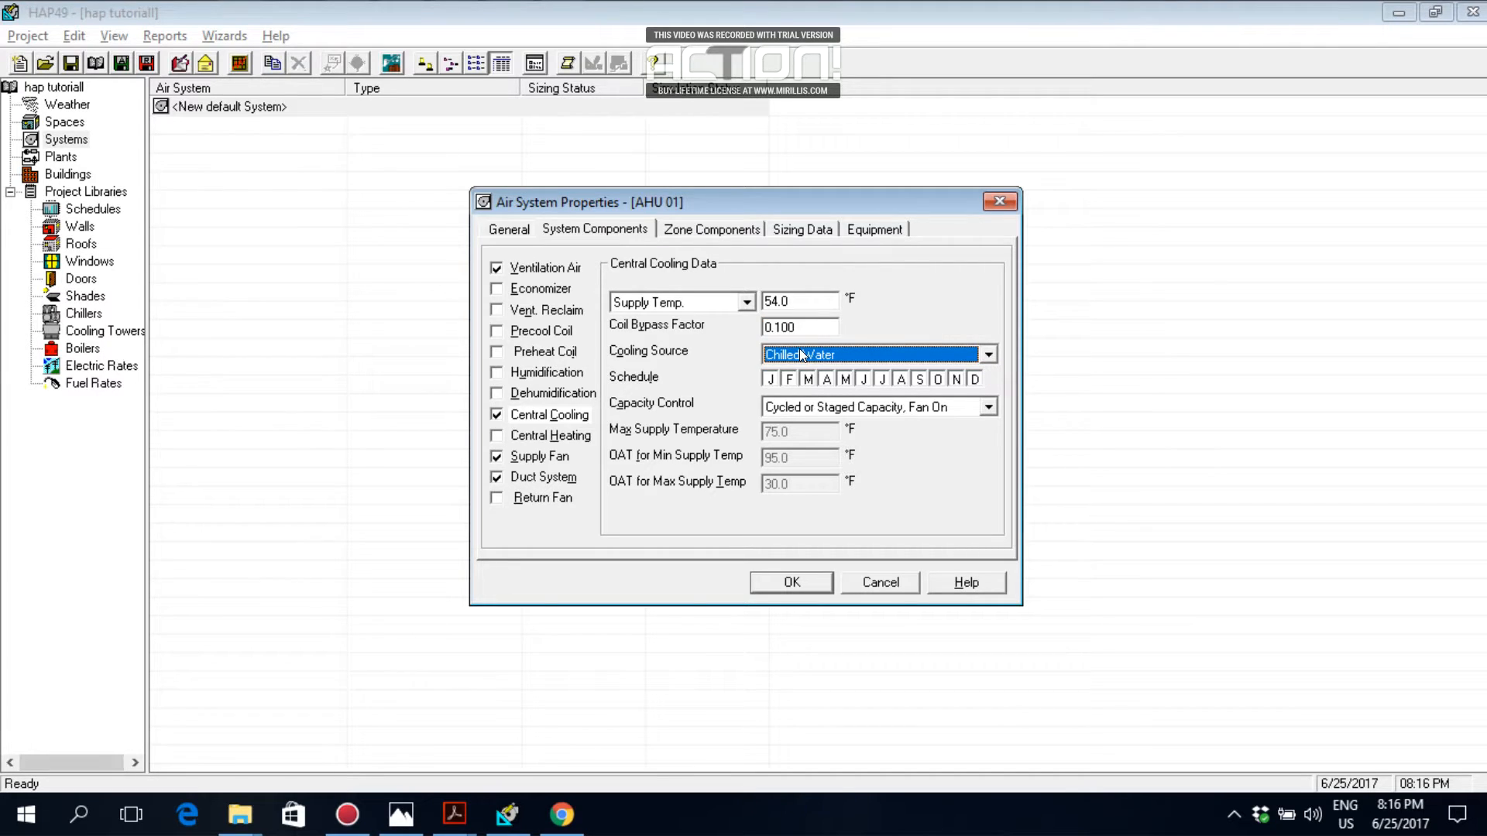
left_click(895, 361)
left_click(895, 361)
left_click(887, 358)
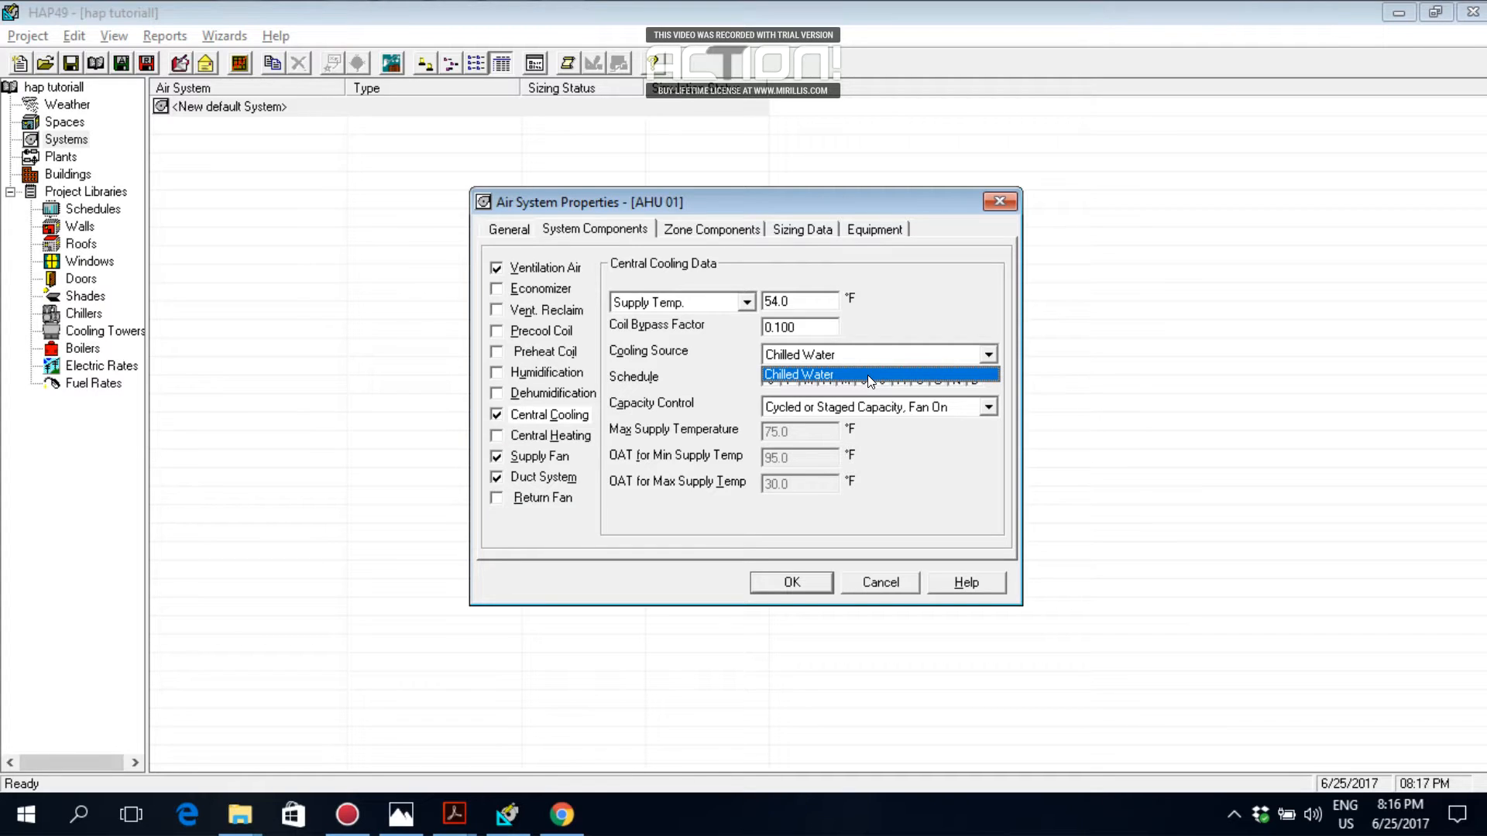
left_click(870, 377)
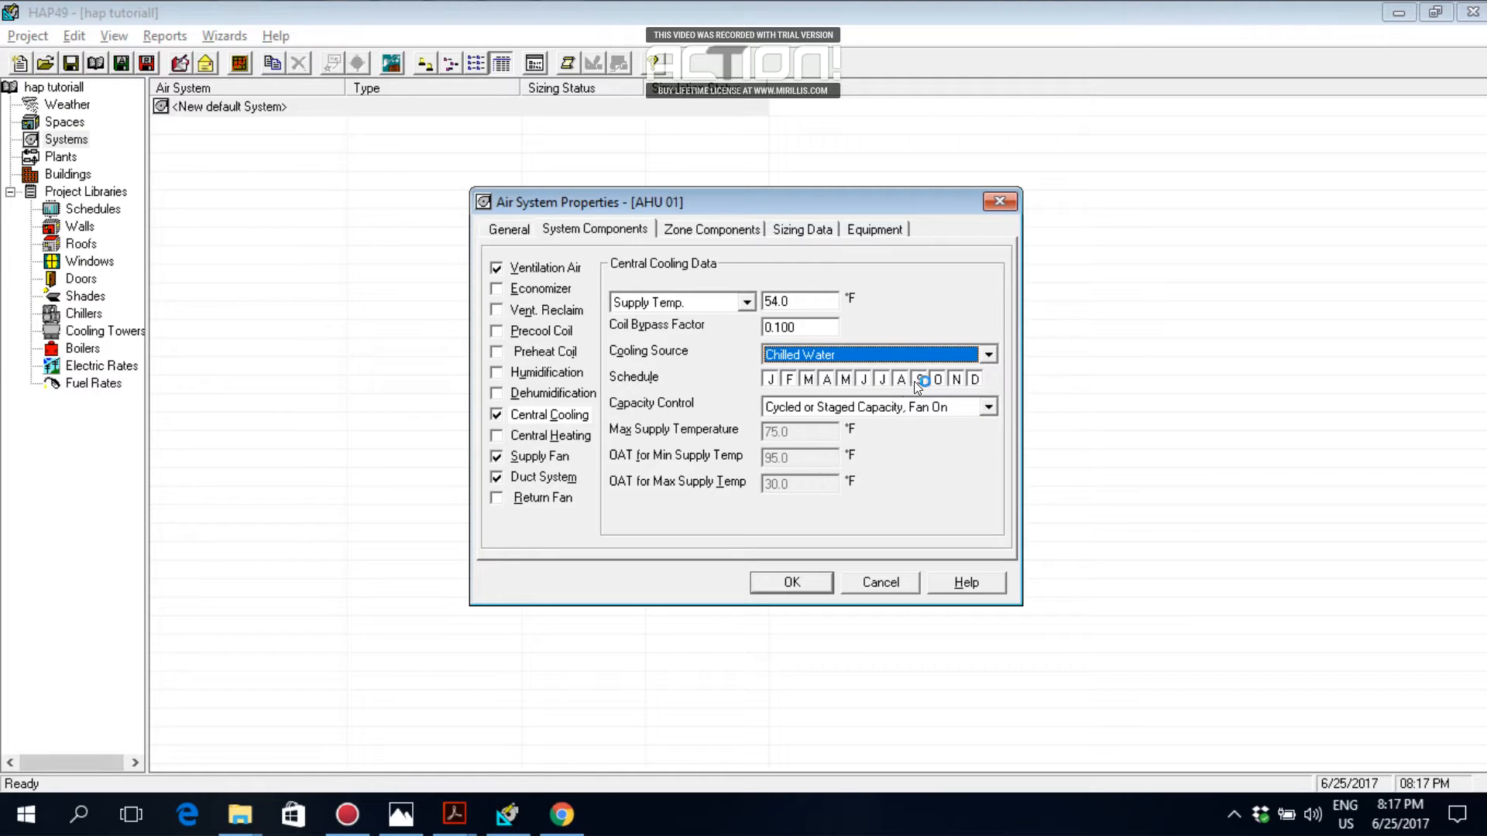
left_click(846, 381)
left_click(804, 381)
Try different total static pressure values for the supply fan and return it to 0 in. wg
left_click(547, 462)
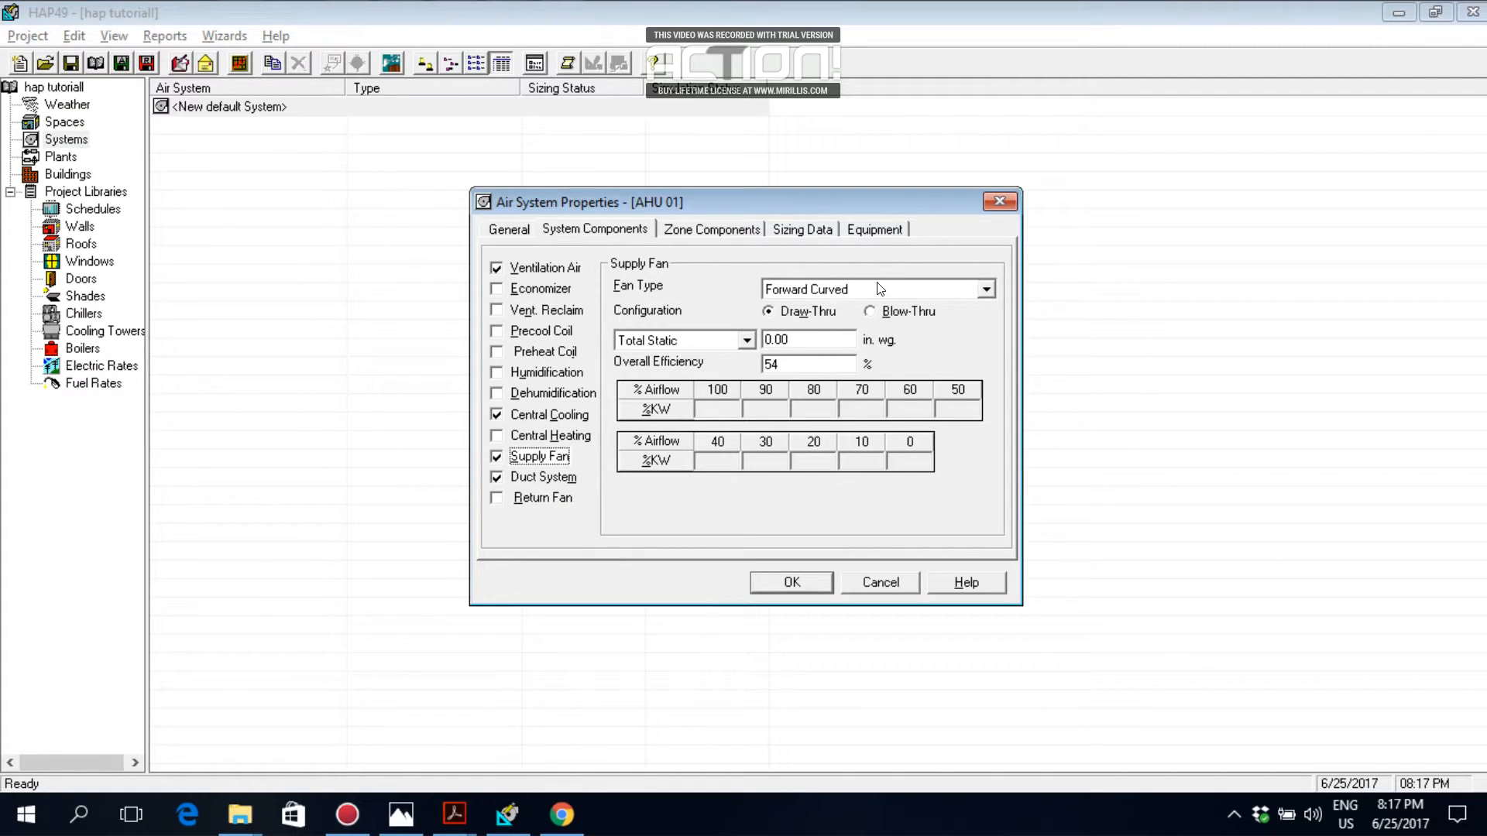
left_click(786, 339)
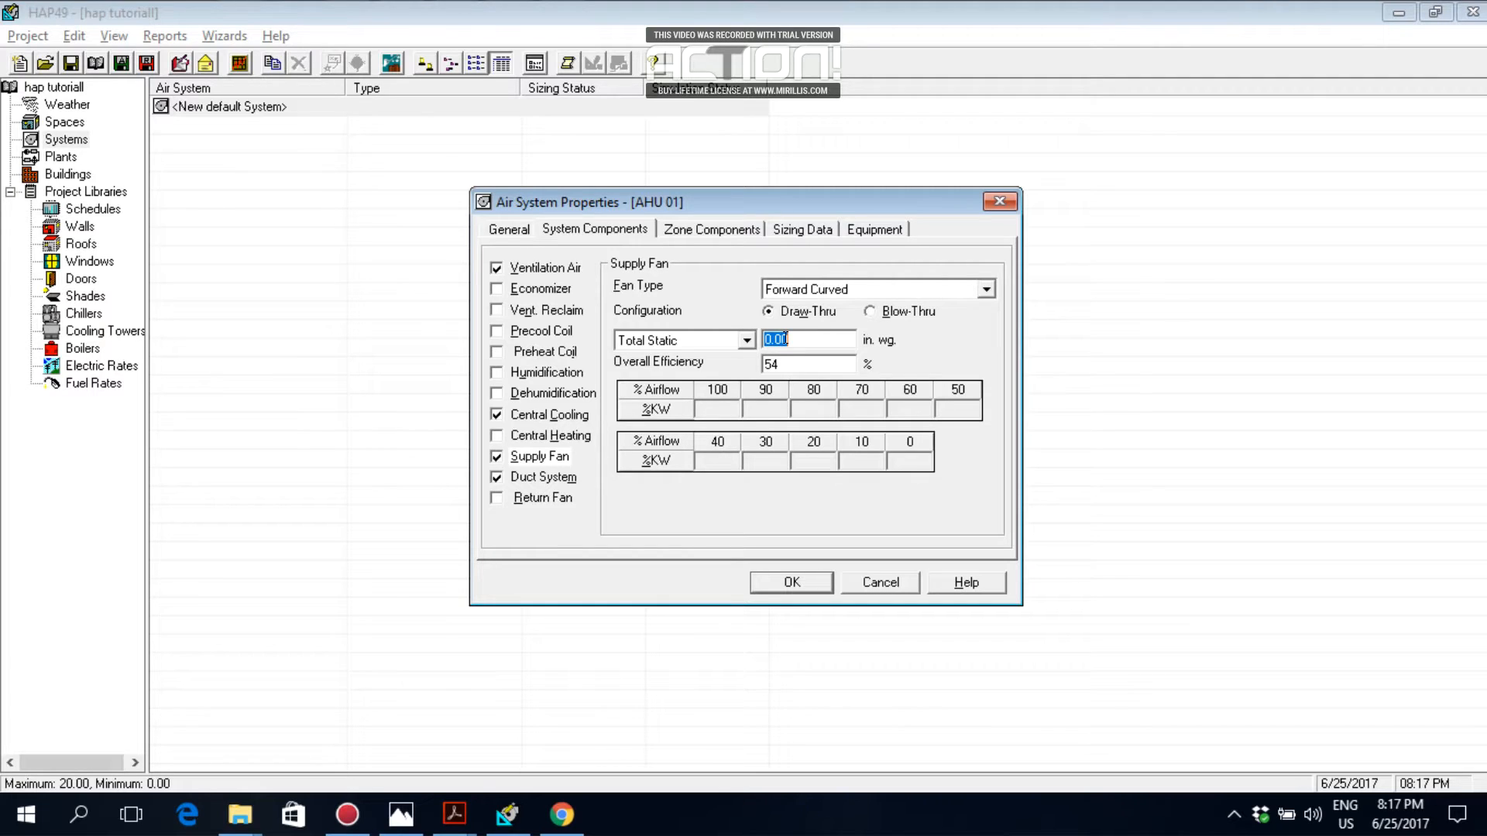
type("400")
double_click(792, 340)
type("4")
key("BackSpace")
type("2")
key("BackSpace")
type("0")
Set the supply duct heat gain to 10% and the duct leakage to 5% in the Duct System data
left_click(569, 479)
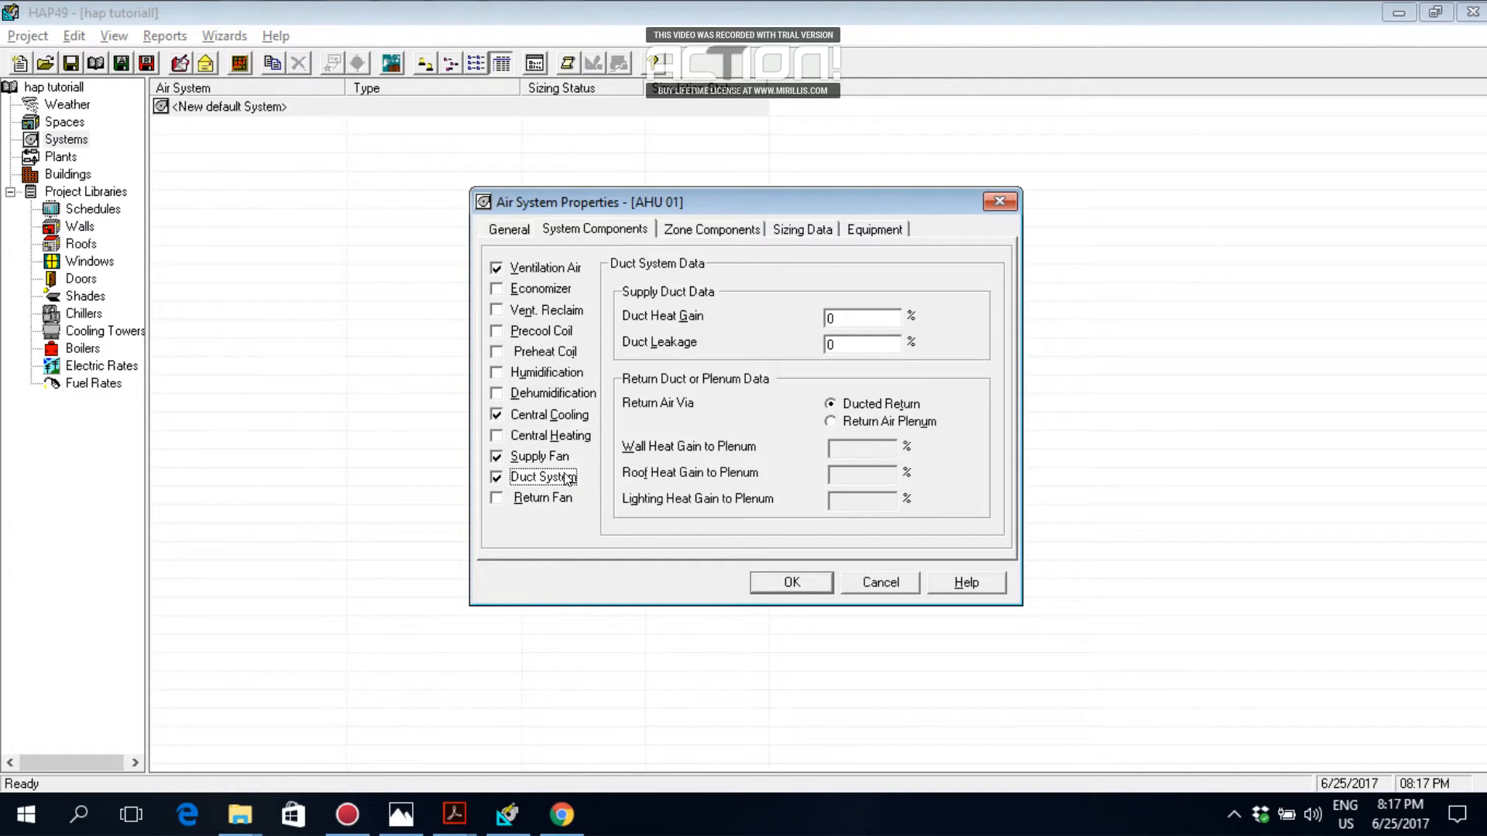
left_click(831, 310)
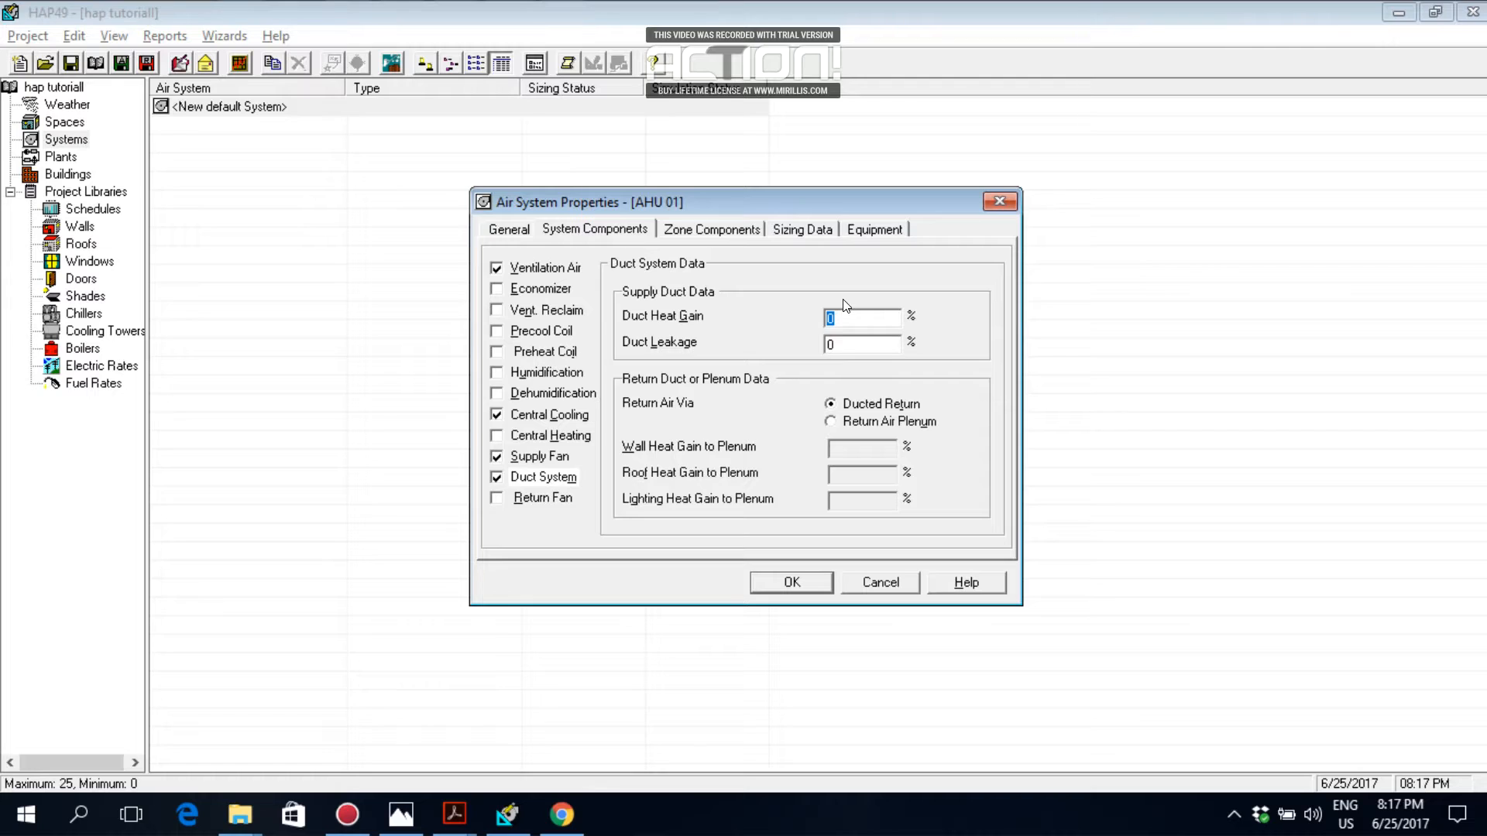
type("10")
double_click(838, 344)
type("5")
Go over the Zone Components of AHU 01, examining the Spaces, Thermostats and Supply Terminals sections
left_click(516, 230)
left_click(595, 233)
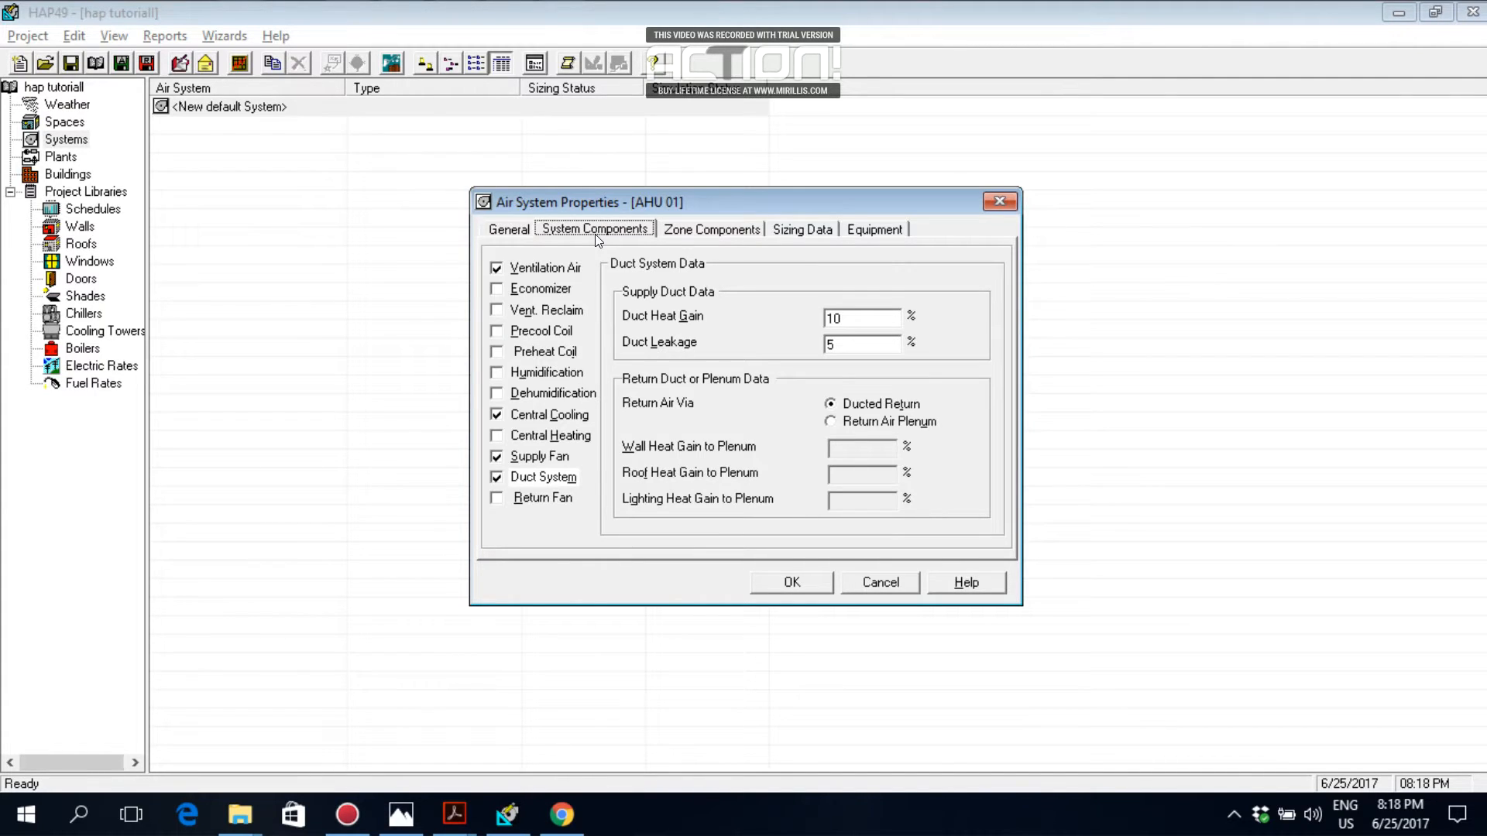
left_click(686, 230)
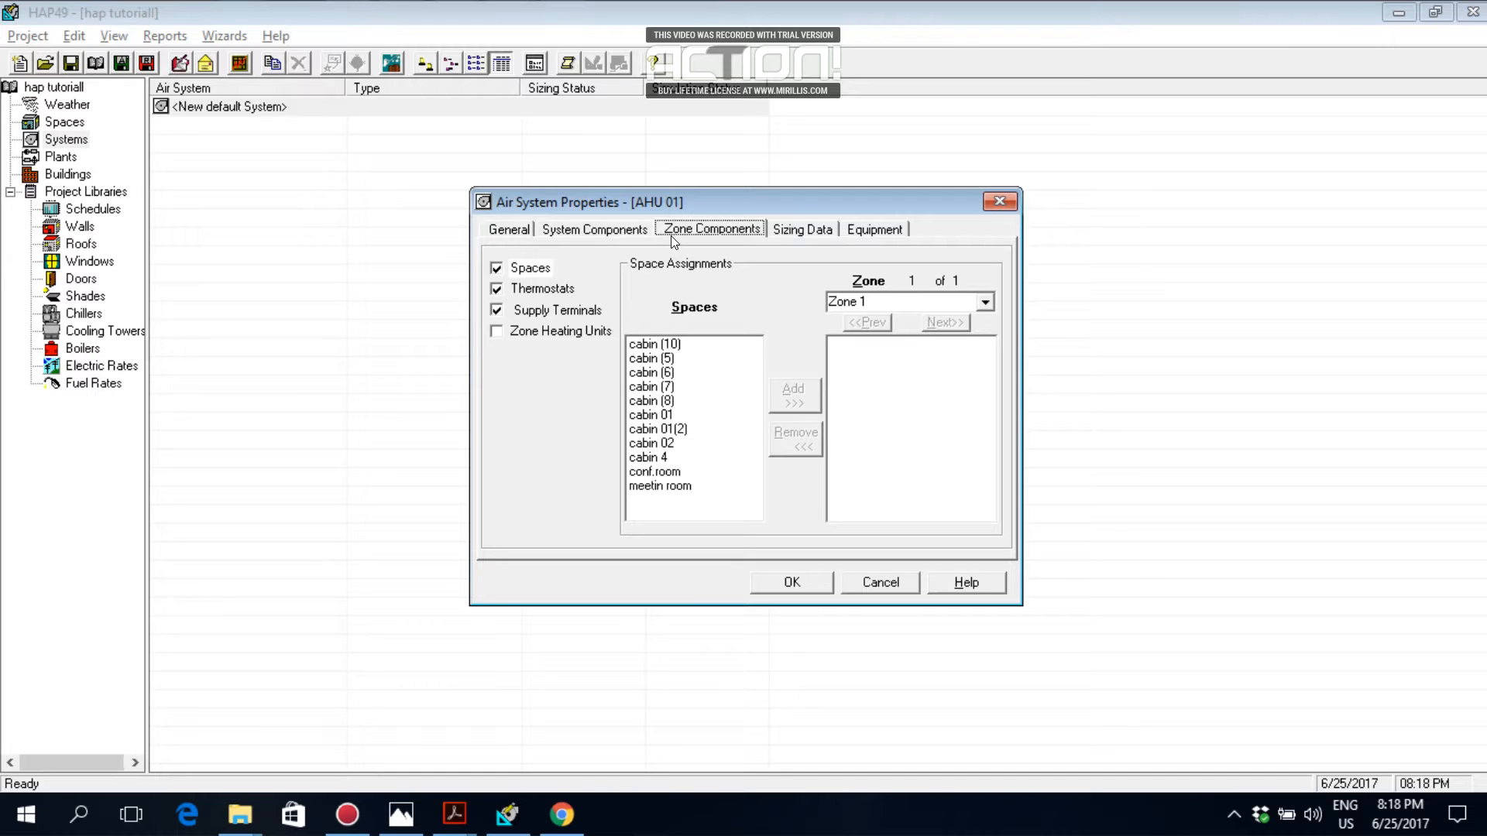
left_click(526, 270)
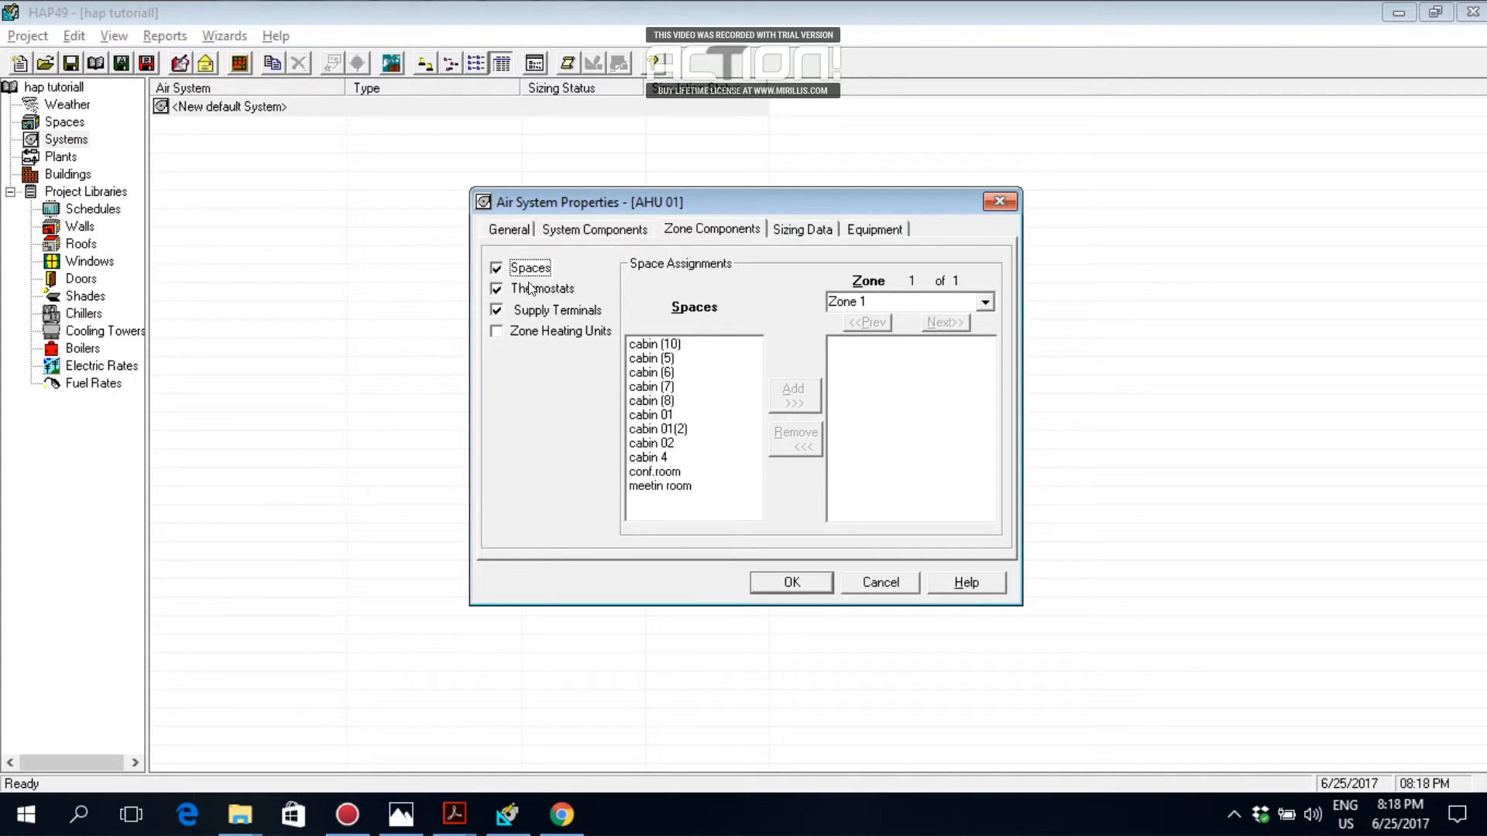
left_click(540, 290)
left_click(534, 311)
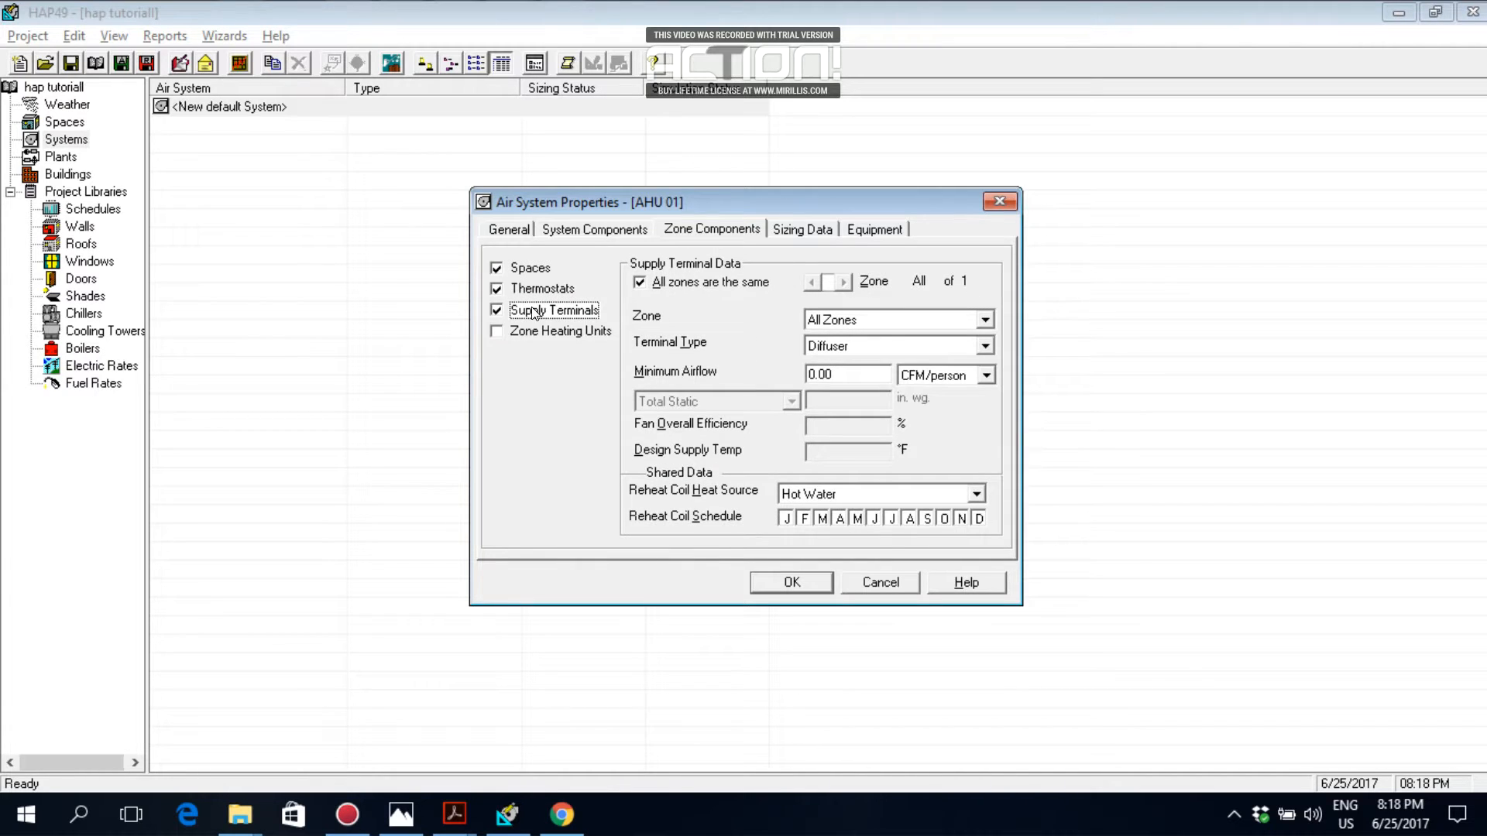
left_click(533, 268)
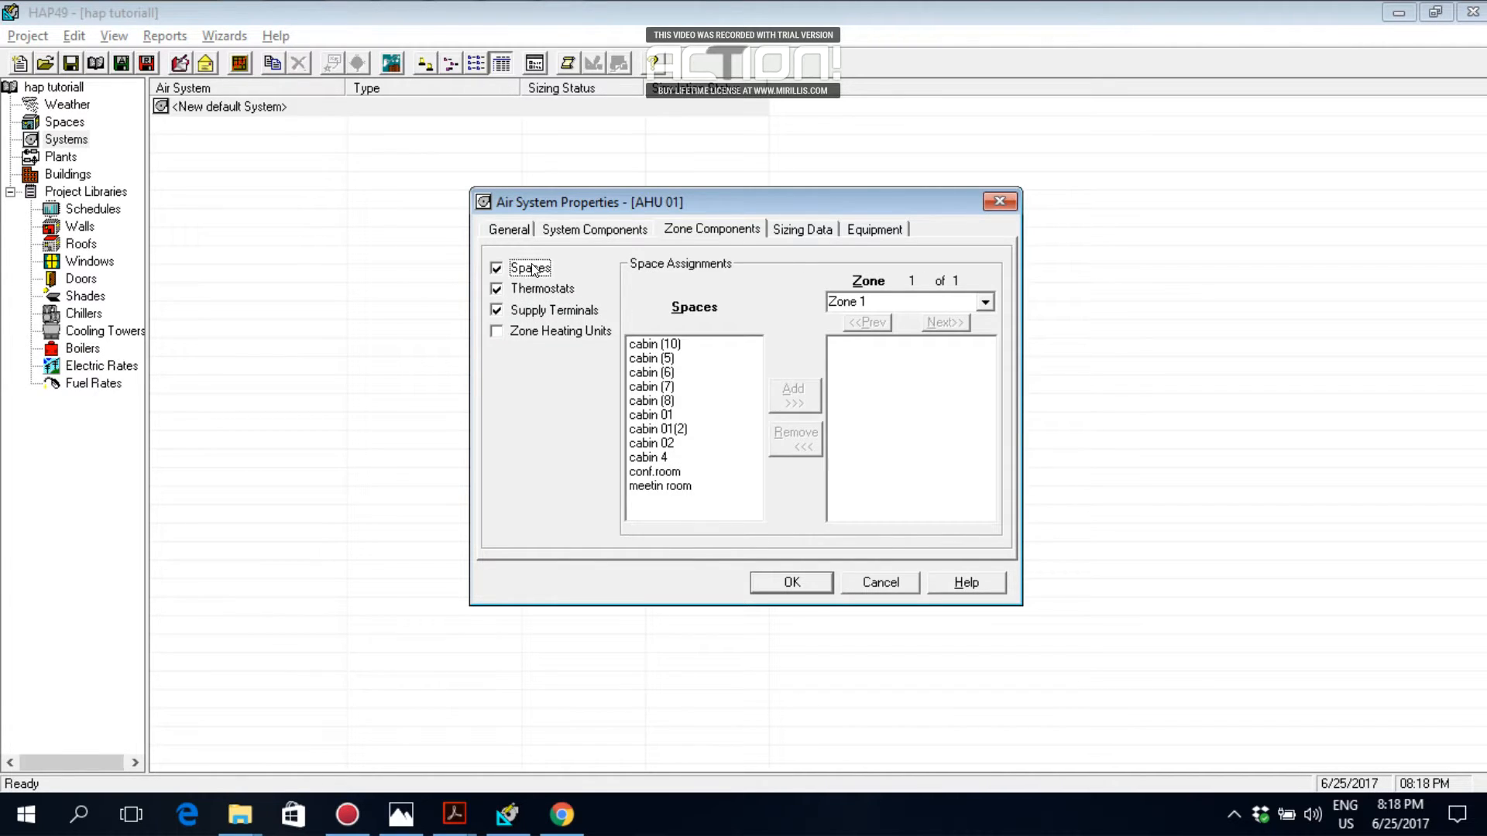
left_click(585, 231)
left_click(688, 229)
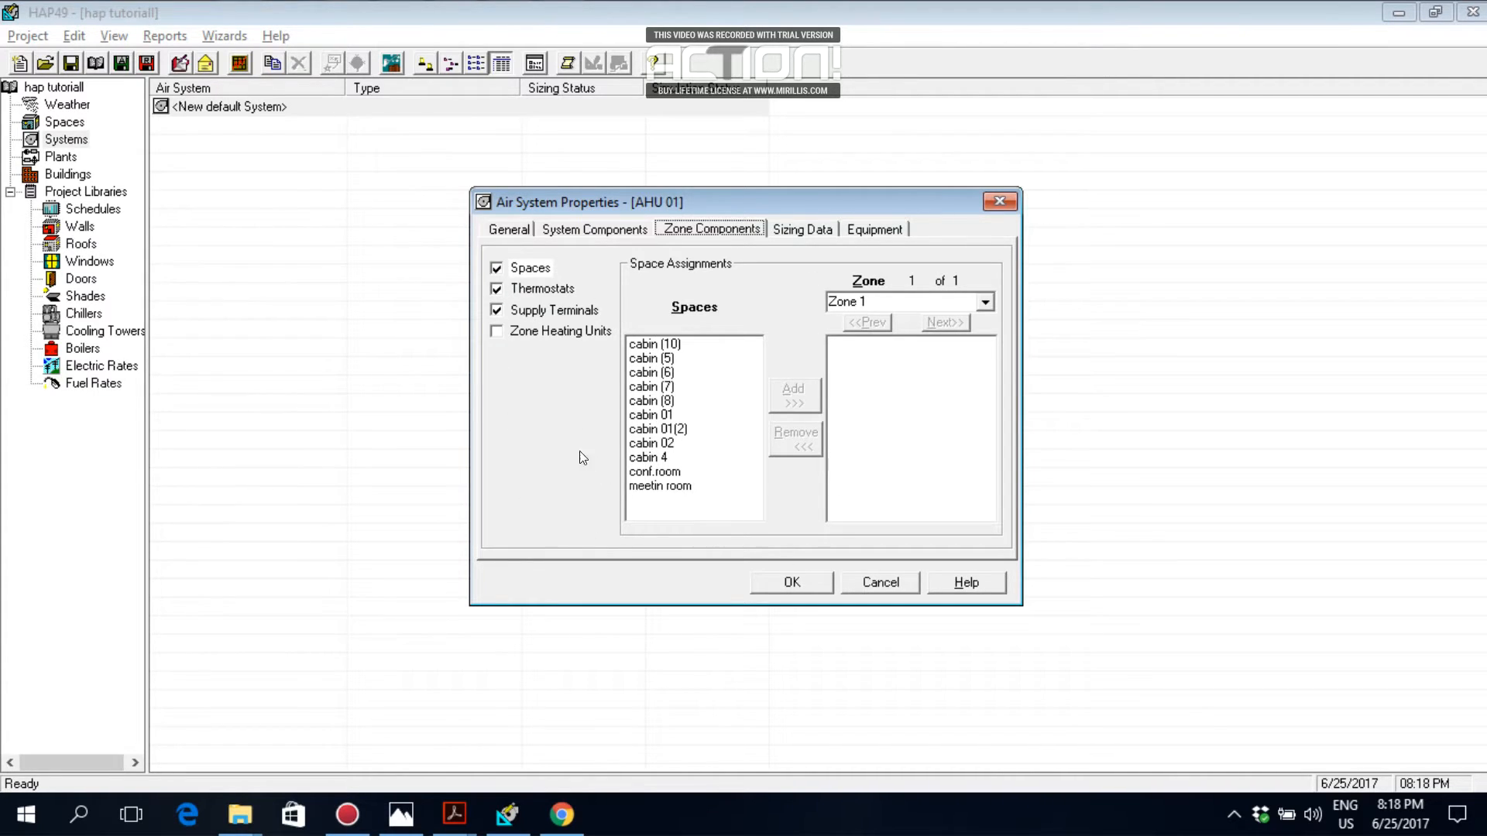
Assign the spaces cabin (10), cabin (5), cabin (6), cabin (7) and cabin (8) to Zone 1 of AHU 01
left_click_drag(697, 494, 671, 341)
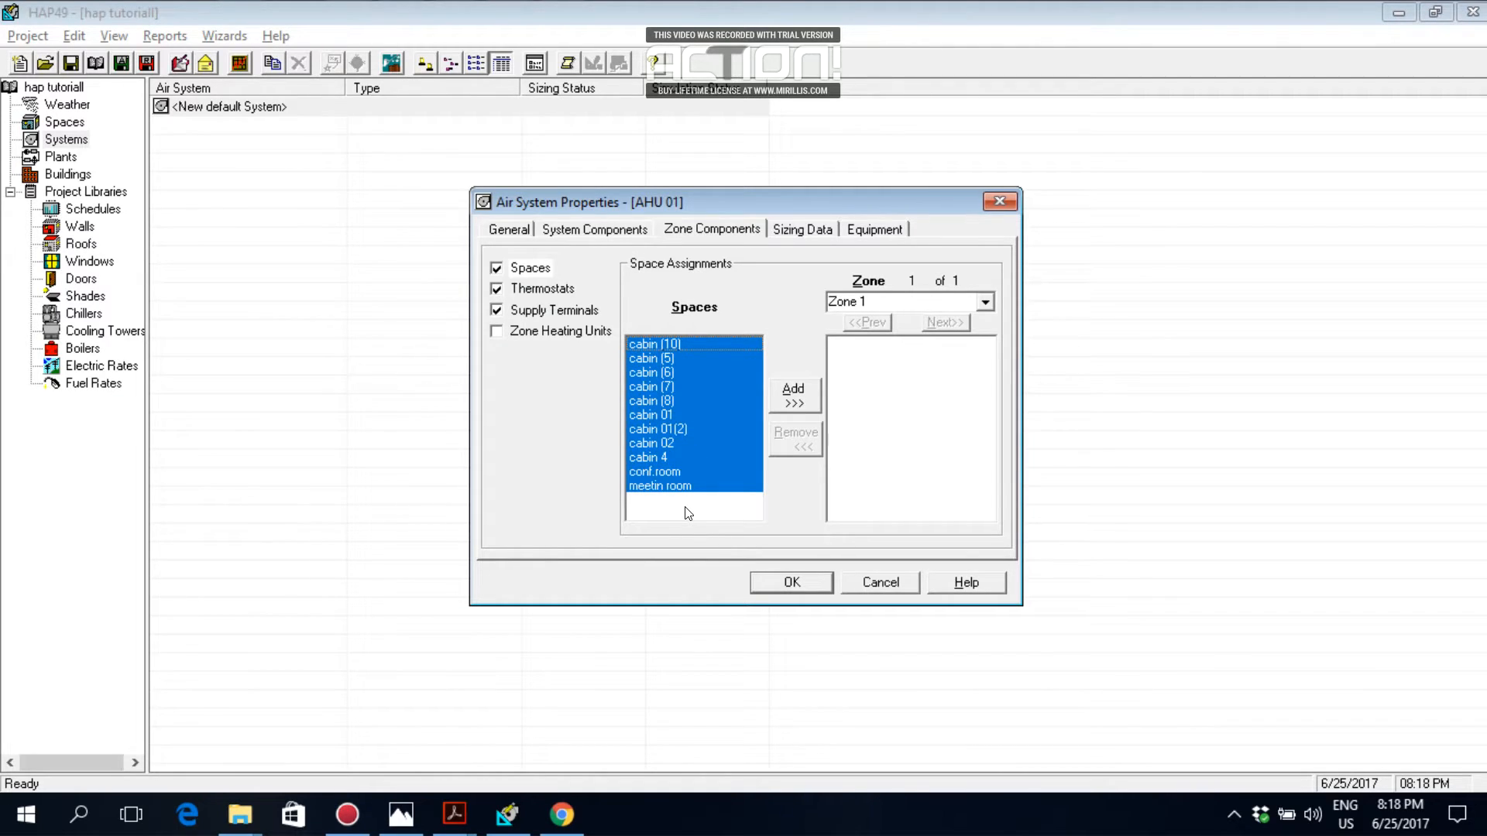
left_click(692, 402)
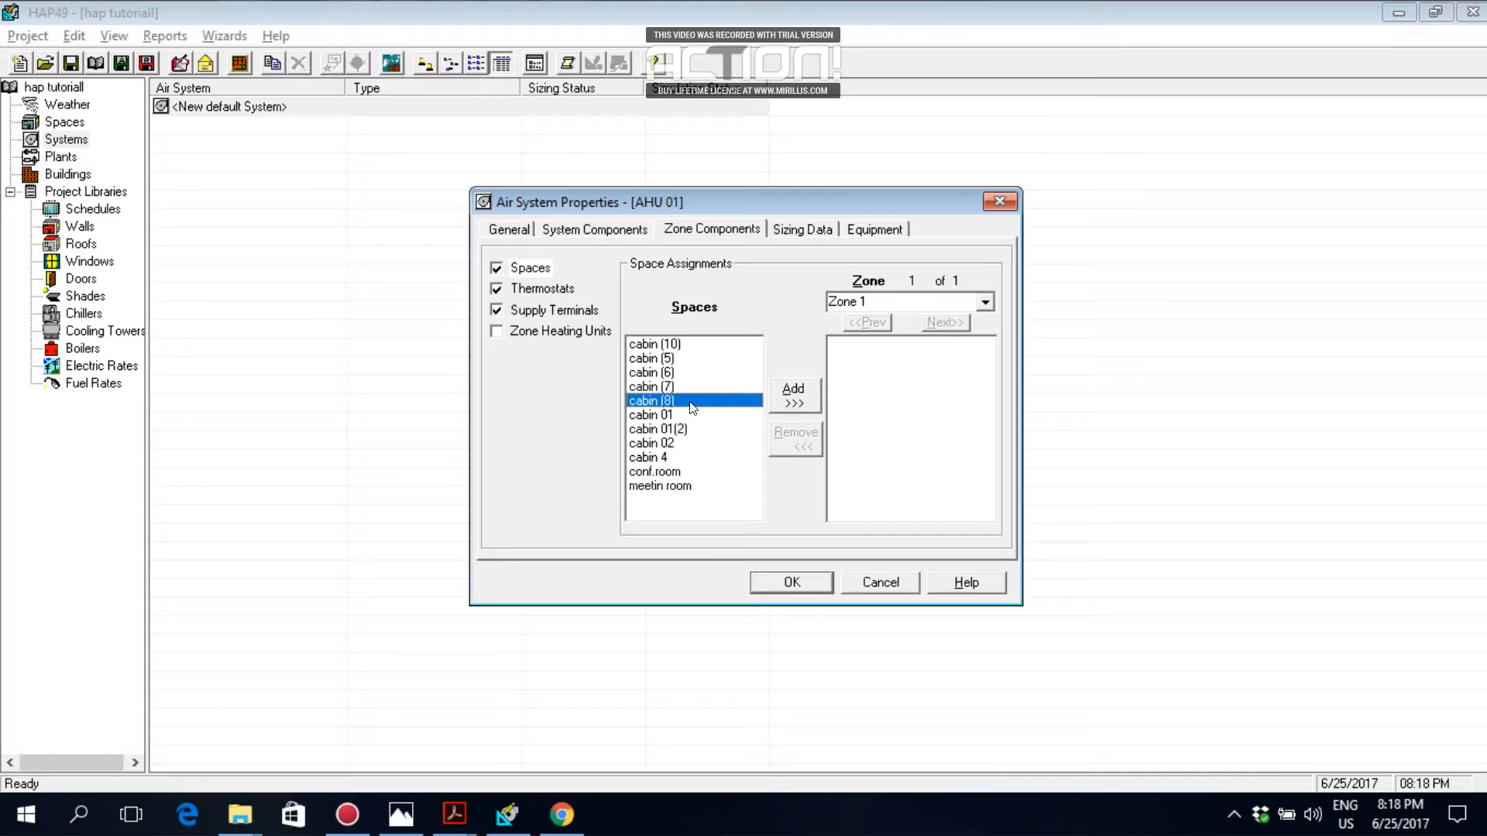
left_click(679, 344)
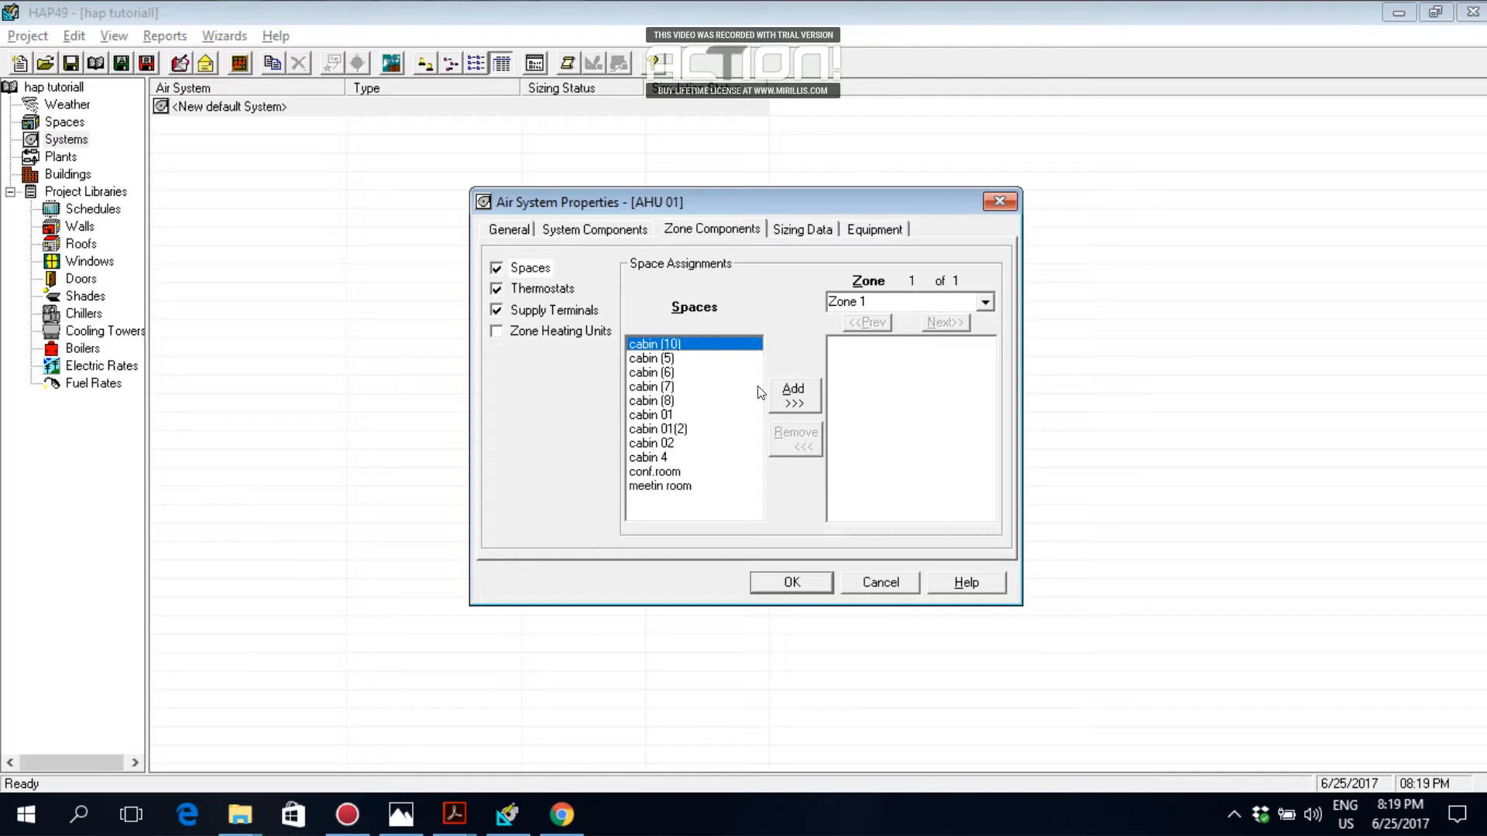
left_click(796, 401)
left_click(655, 359)
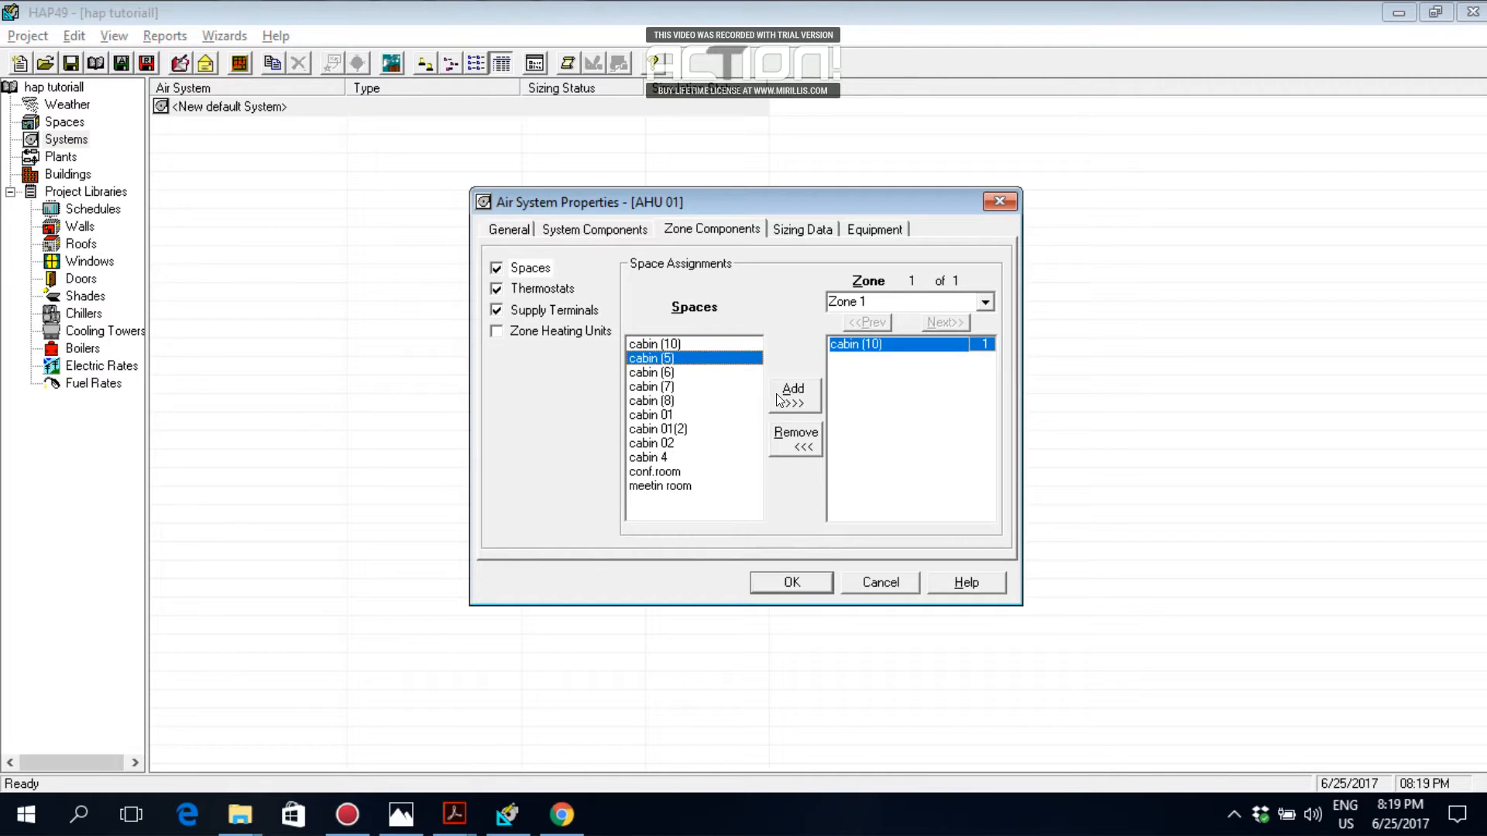
left_click(782, 399)
left_click(674, 373)
left_click(810, 398)
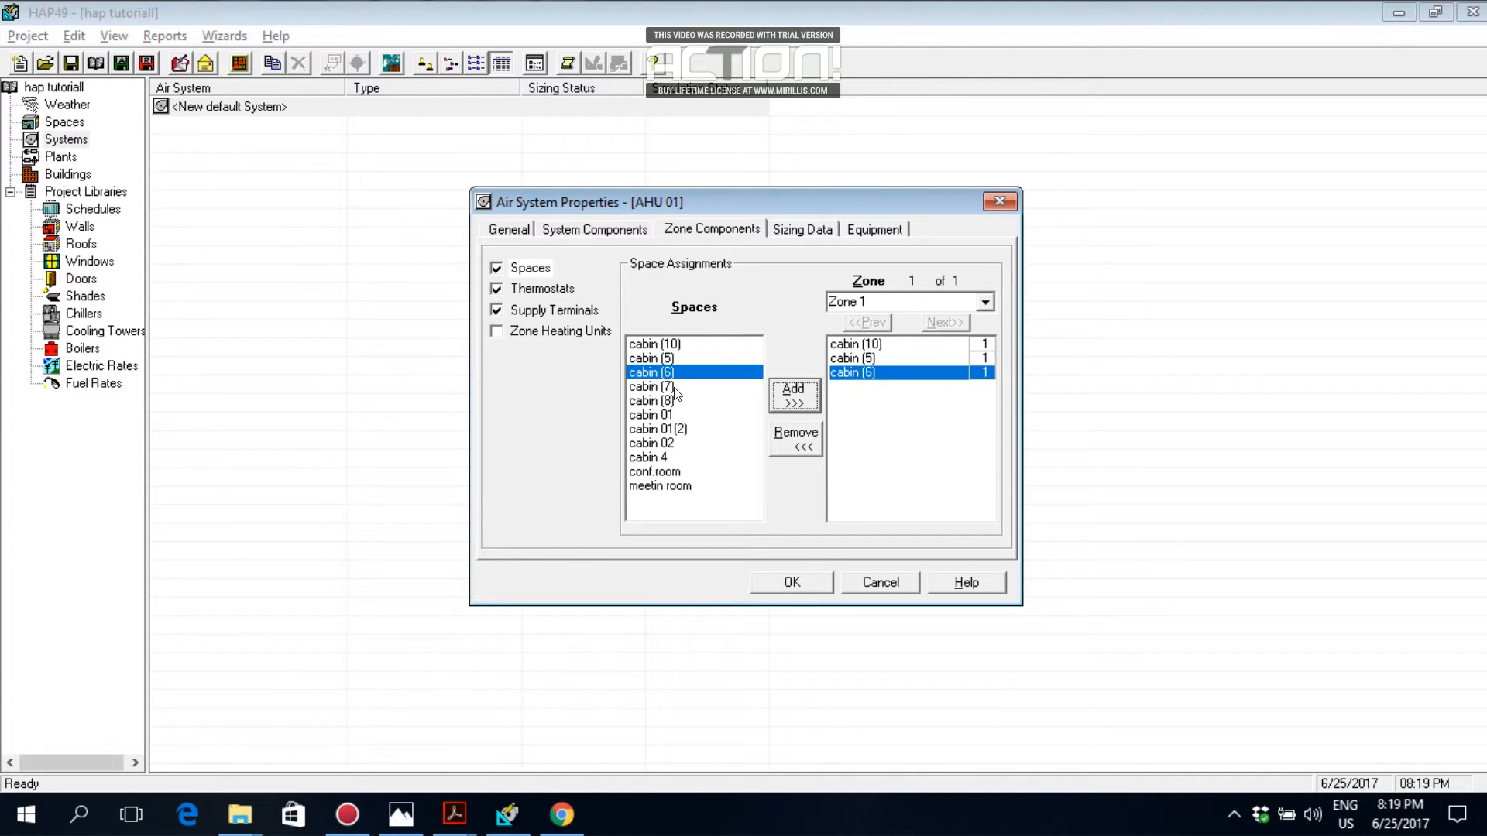
left_click(810, 398)
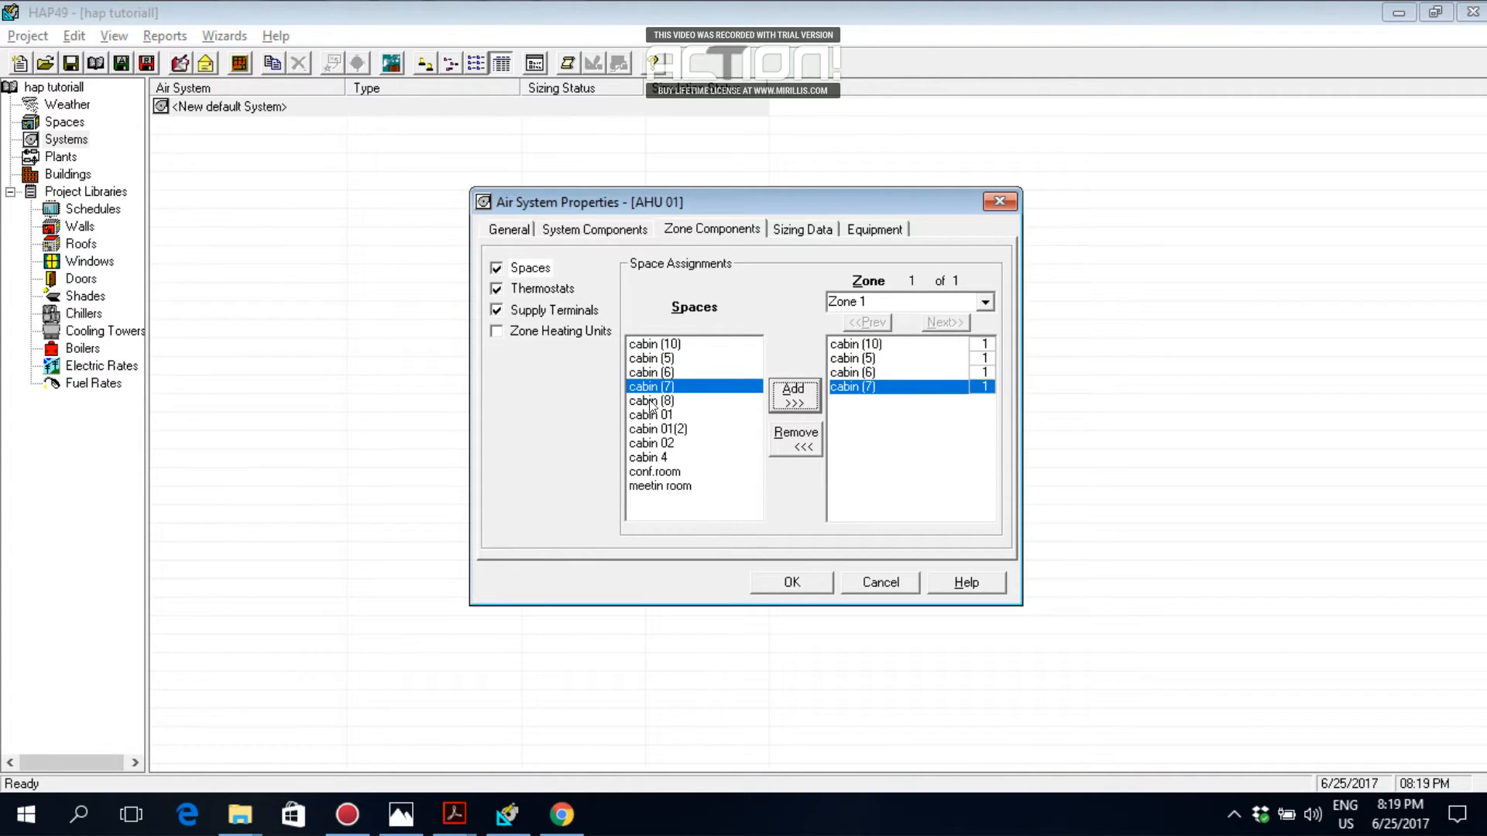
left_click(797, 399)
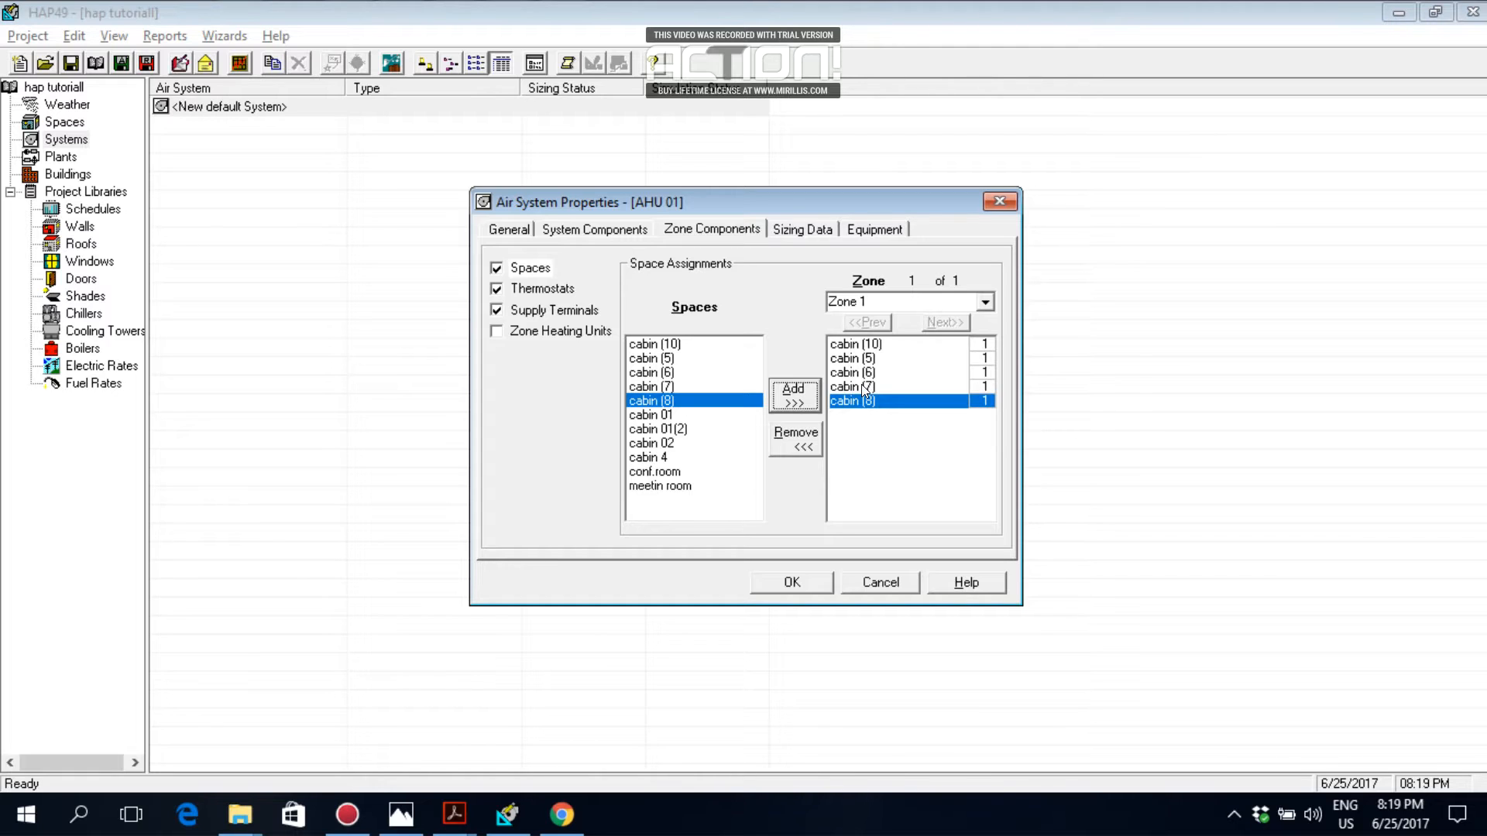
left_click(877, 445)
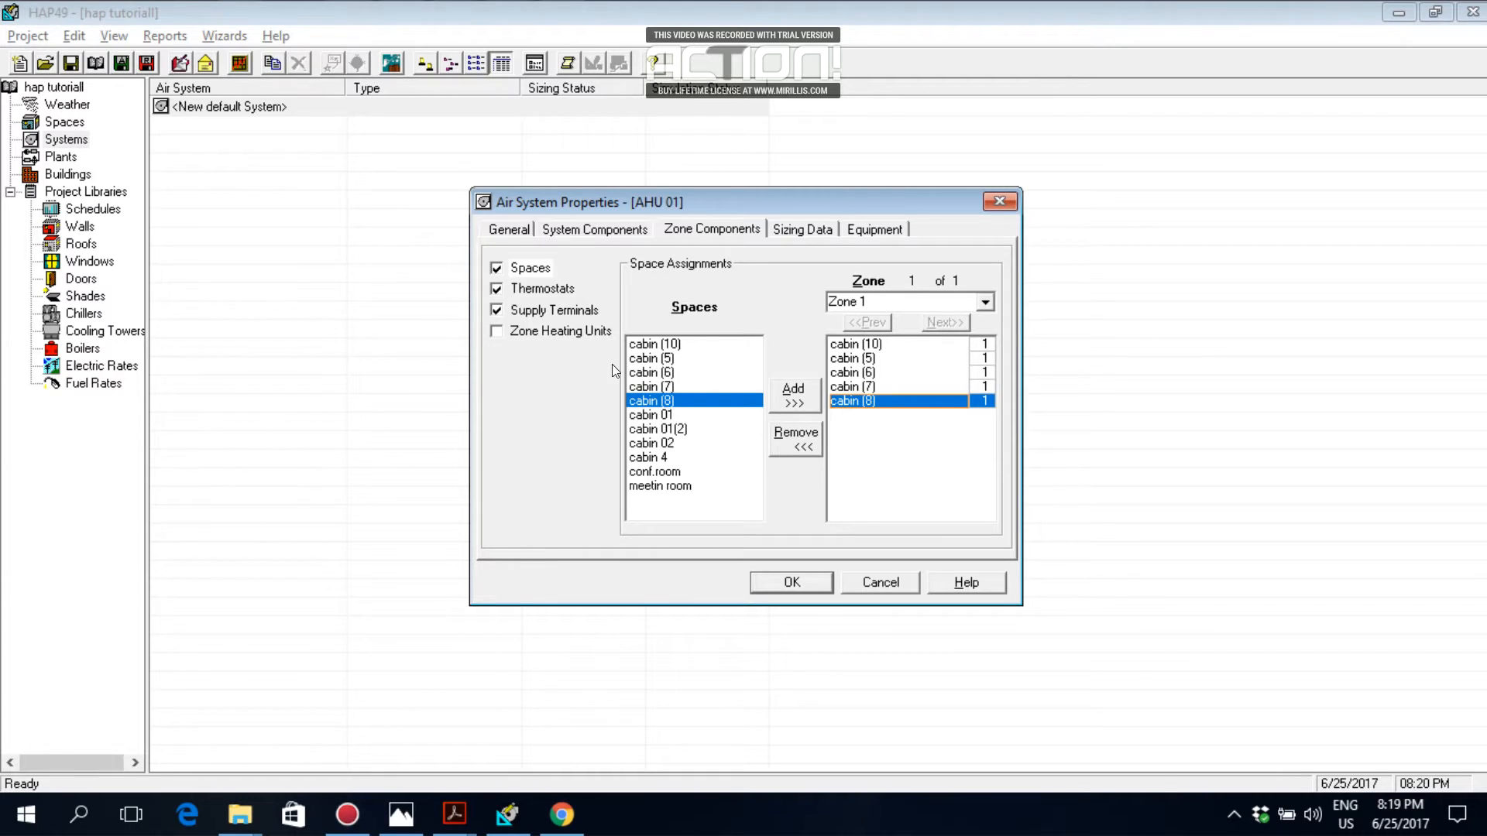
Bring up the thermostat data for all zones and check the office layout drawing in Photos
left_click(547, 296)
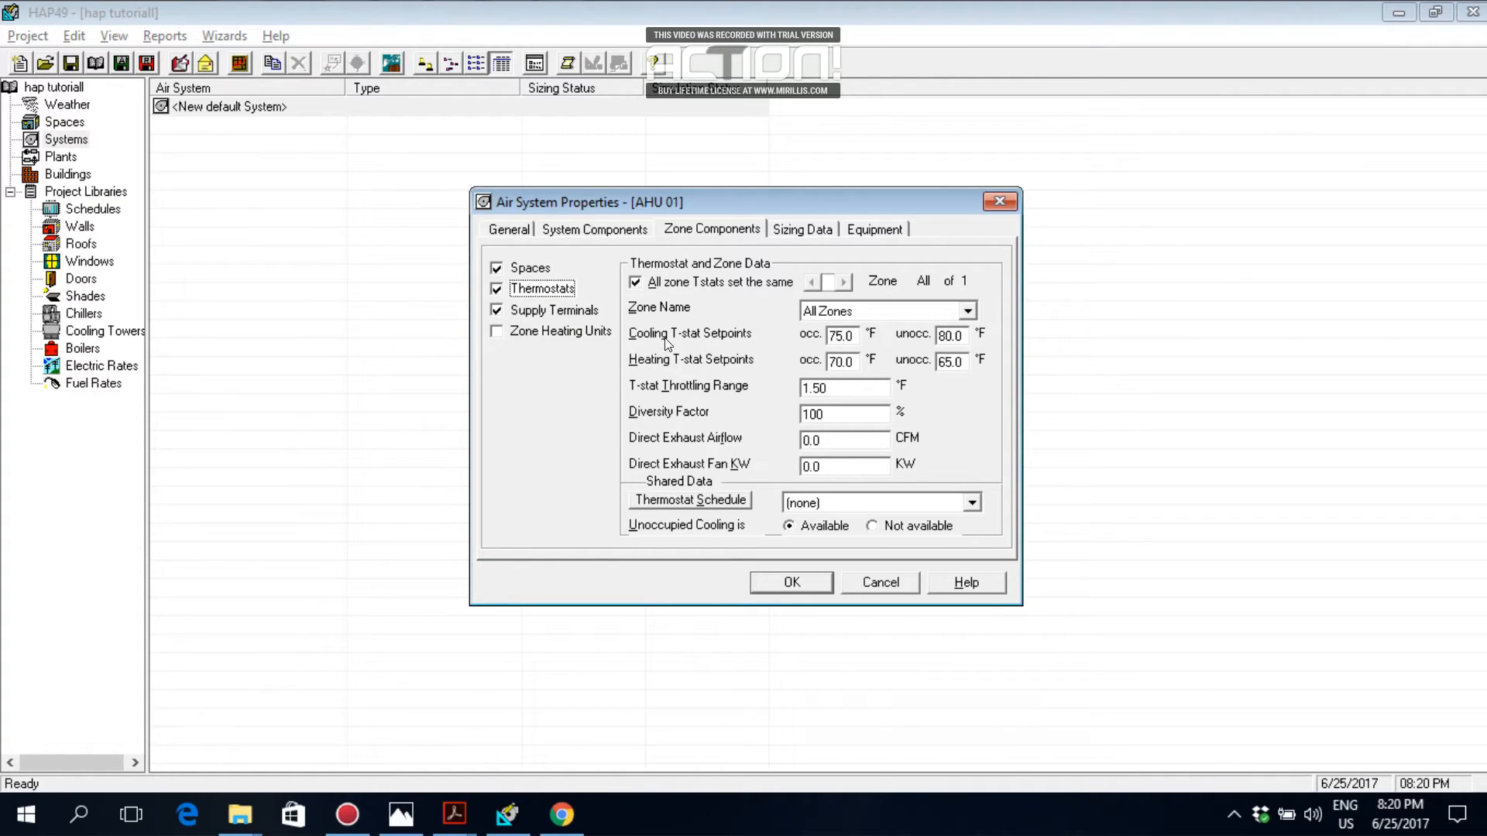
double_click(855, 335)
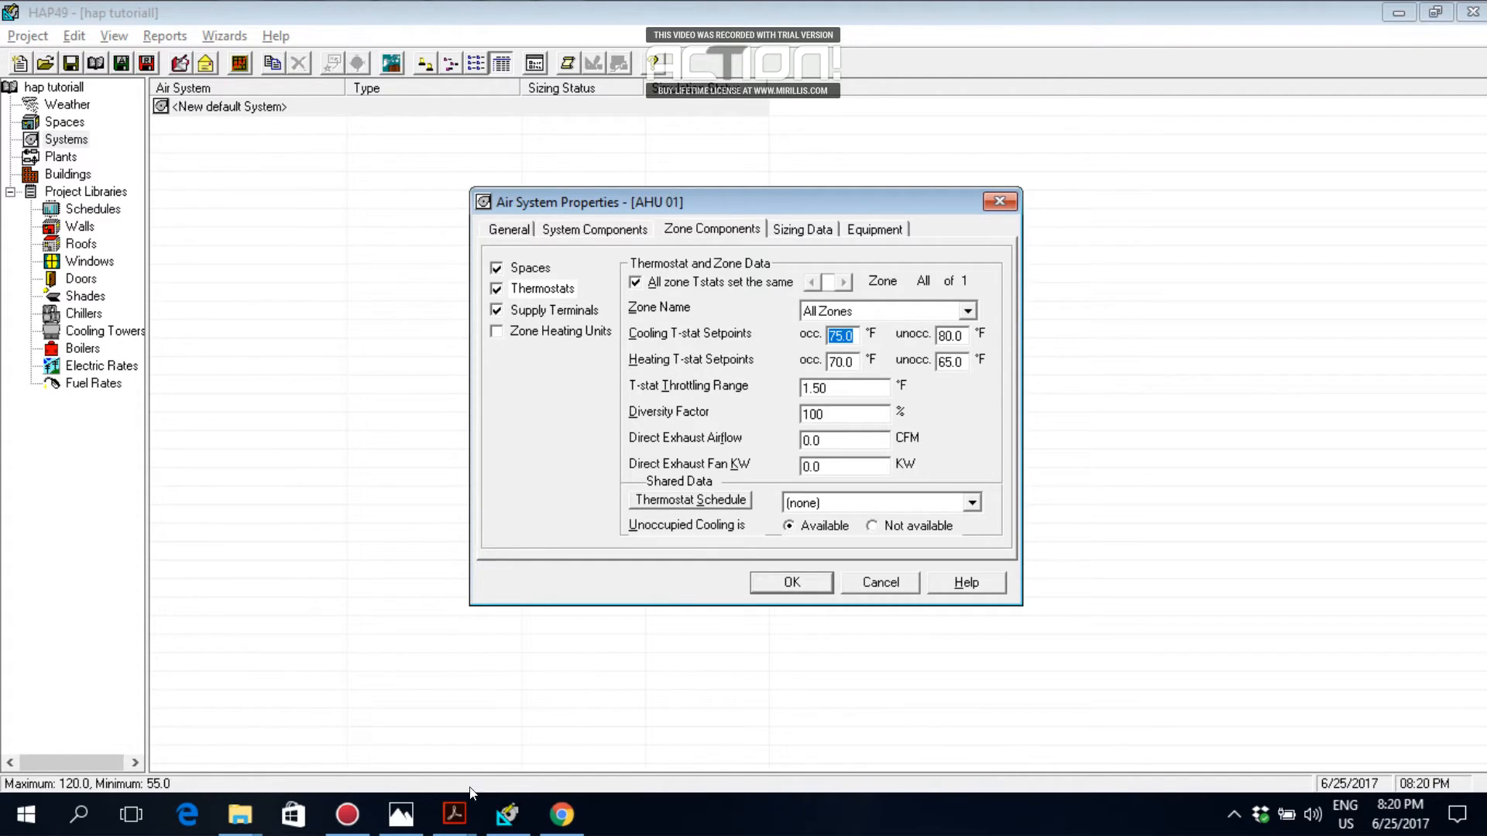
left_click(443, 826)
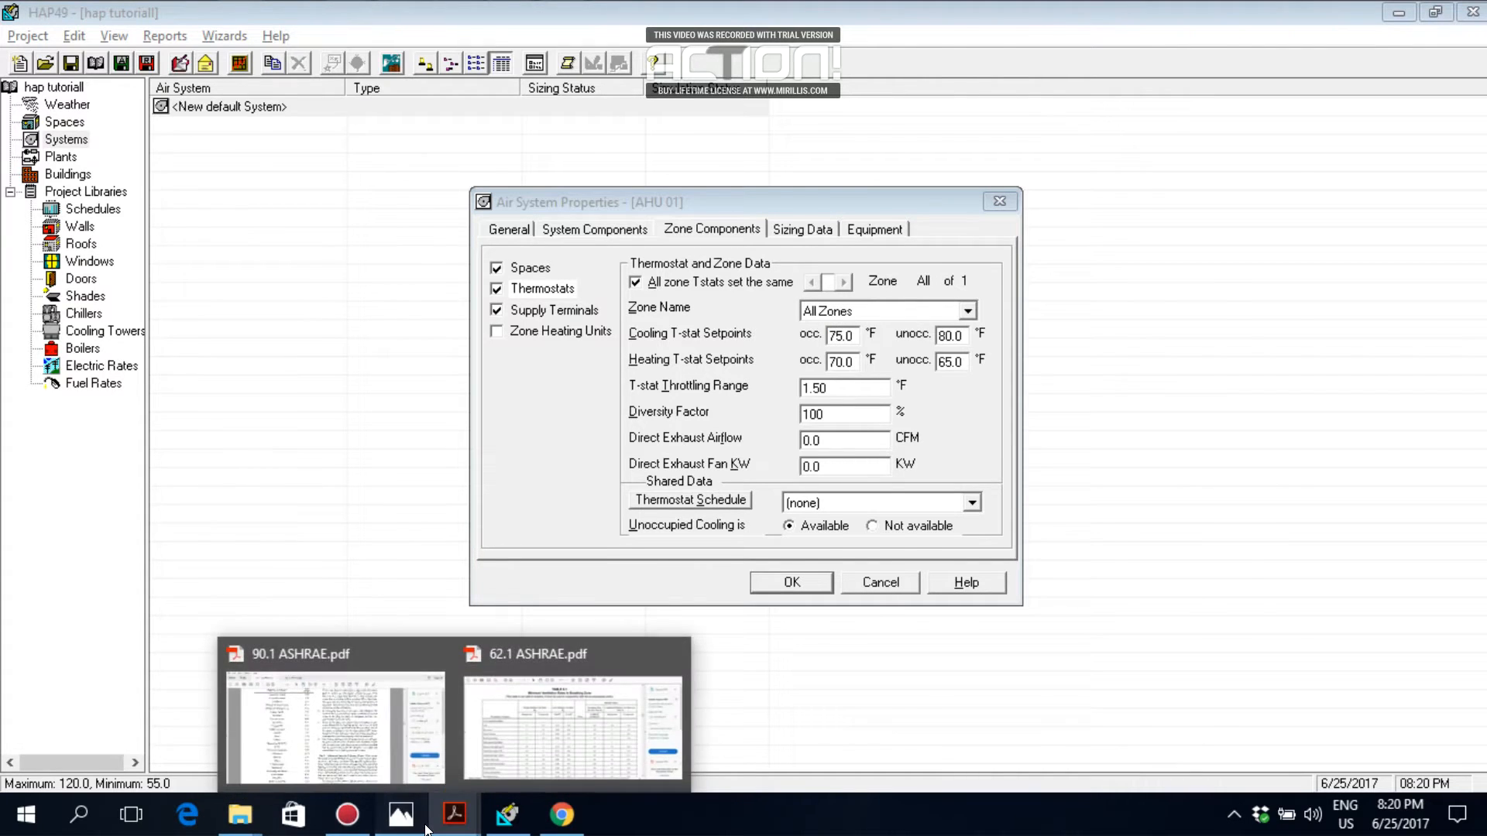
left_click(401, 817)
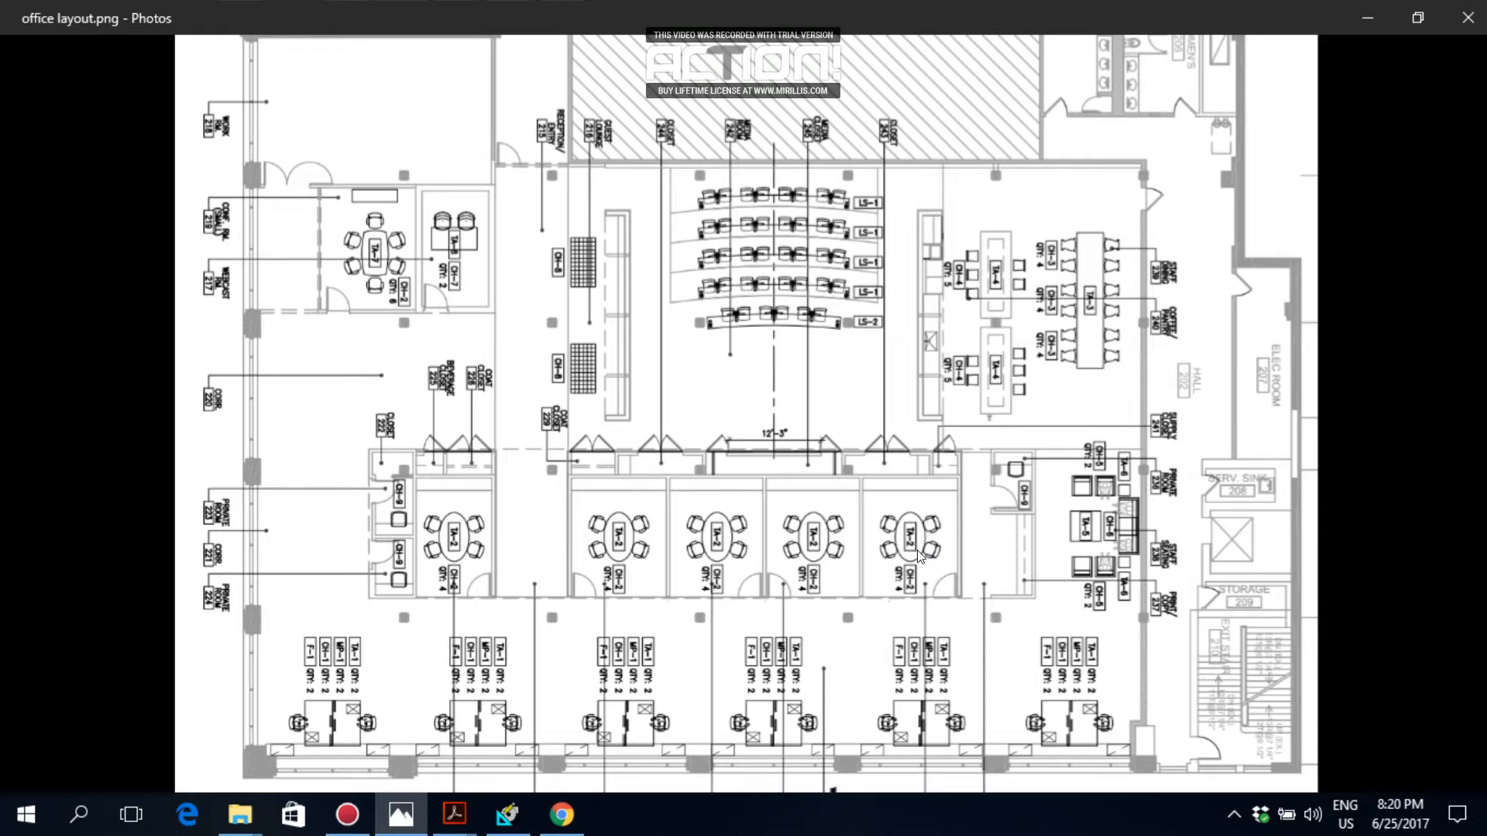
key("alt+Tab")
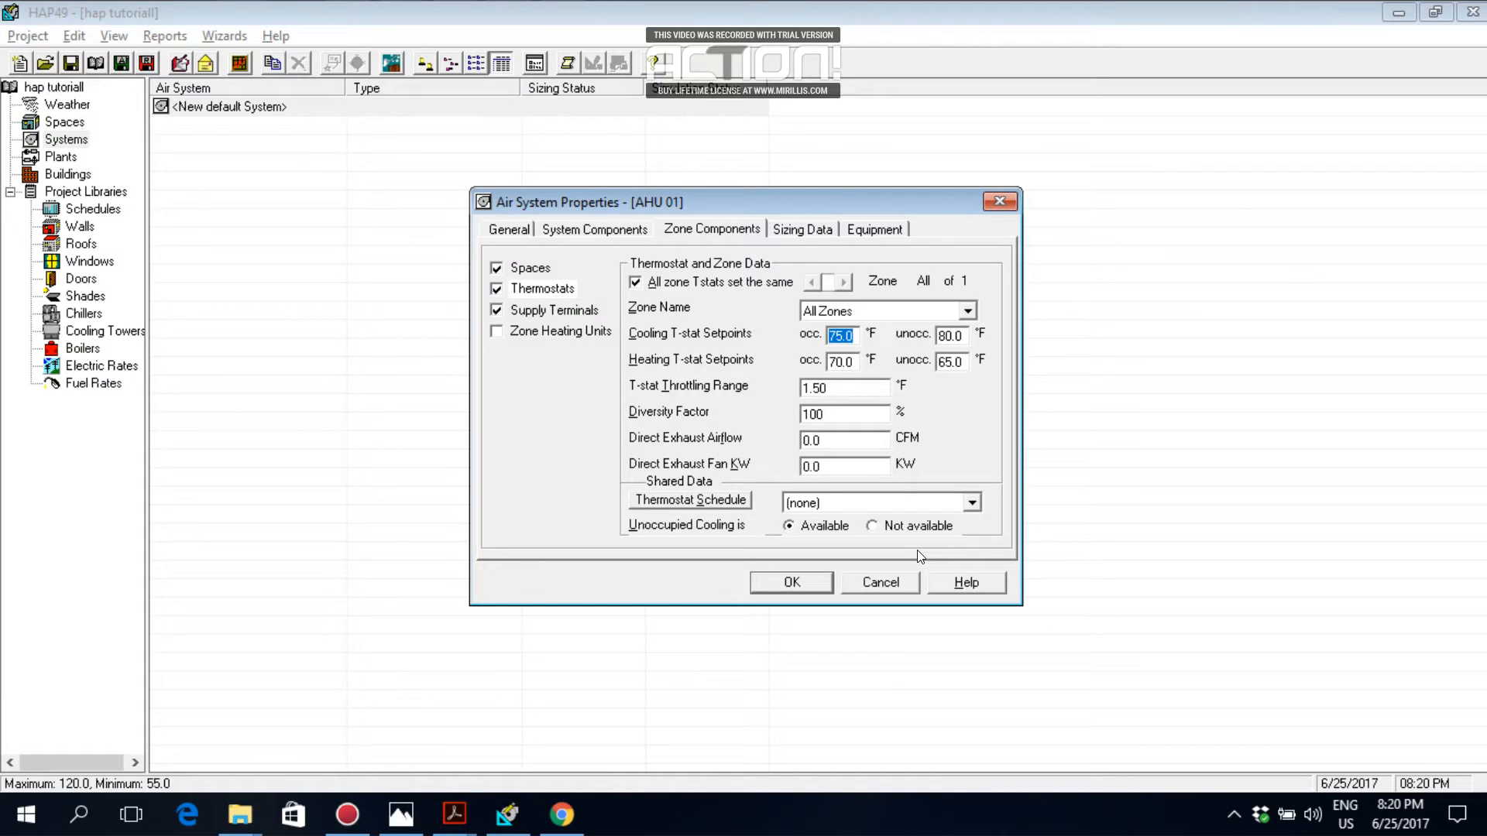
left_click(561, 814)
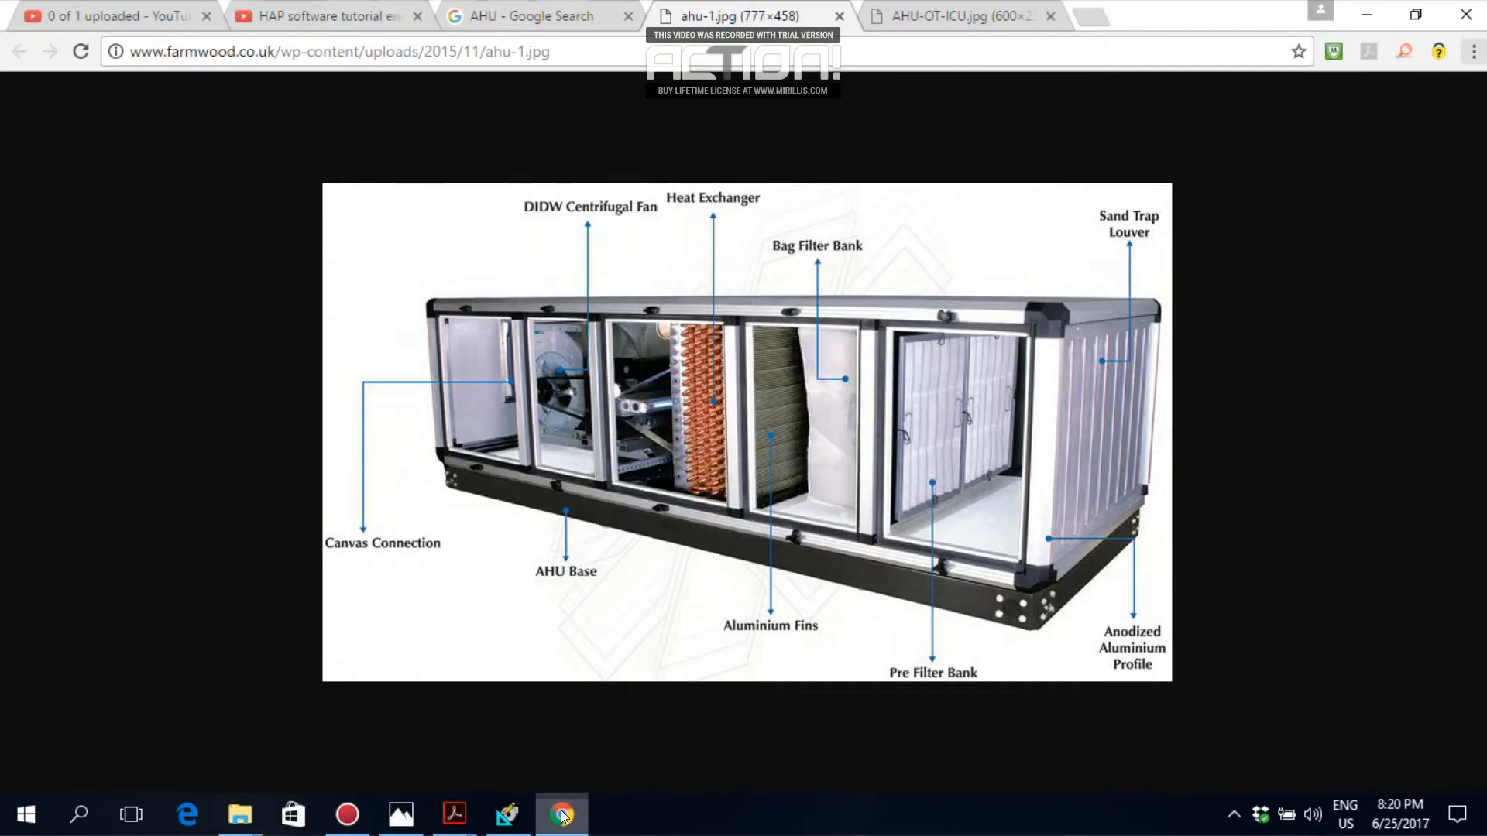
left_click(562, 814)
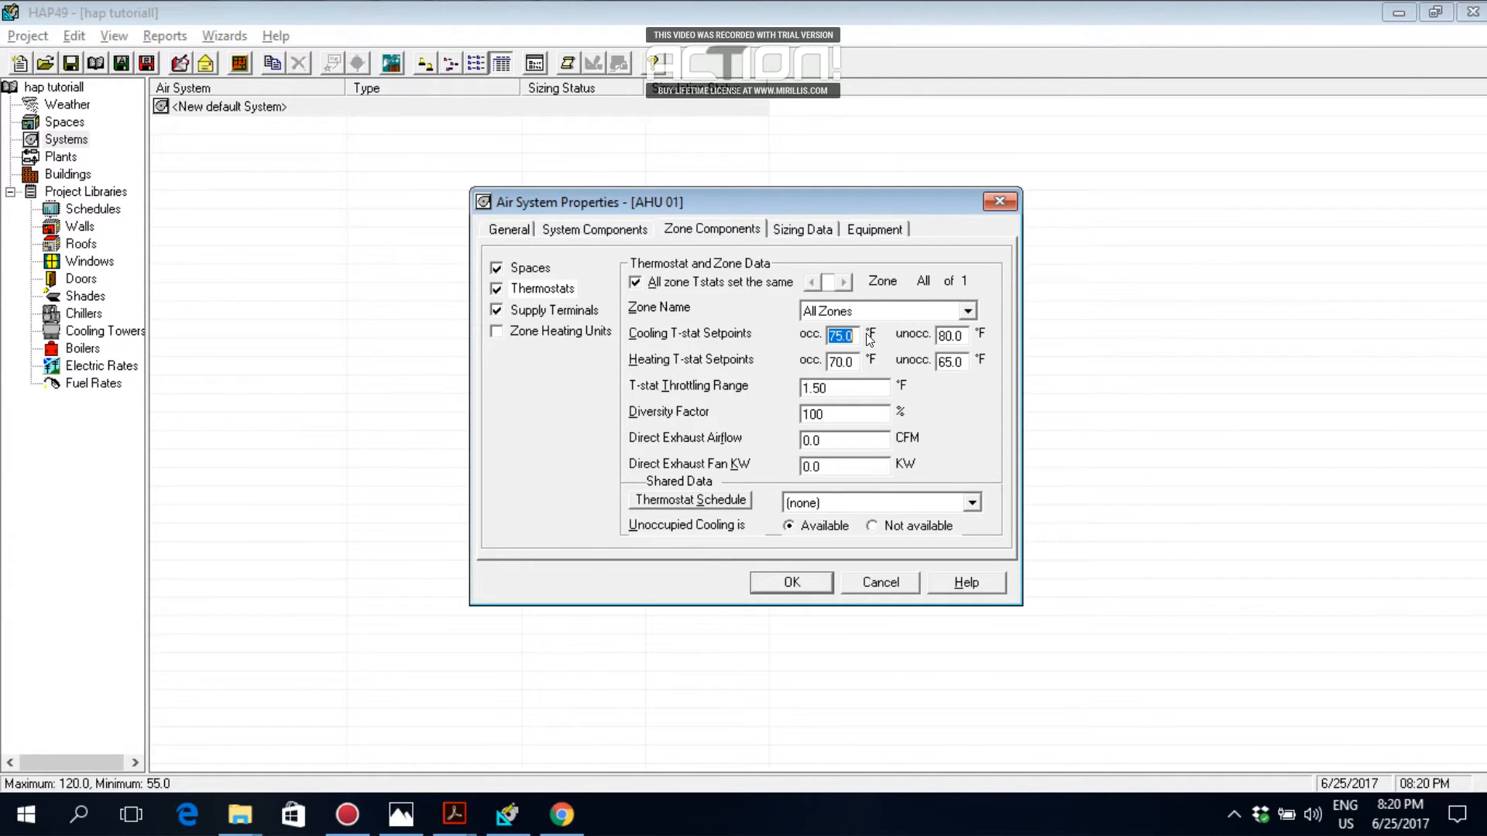
Switch to Chrome, search Google for "C TO F" and convert 21 °C to Fahrenheit
key("alt+Tab")
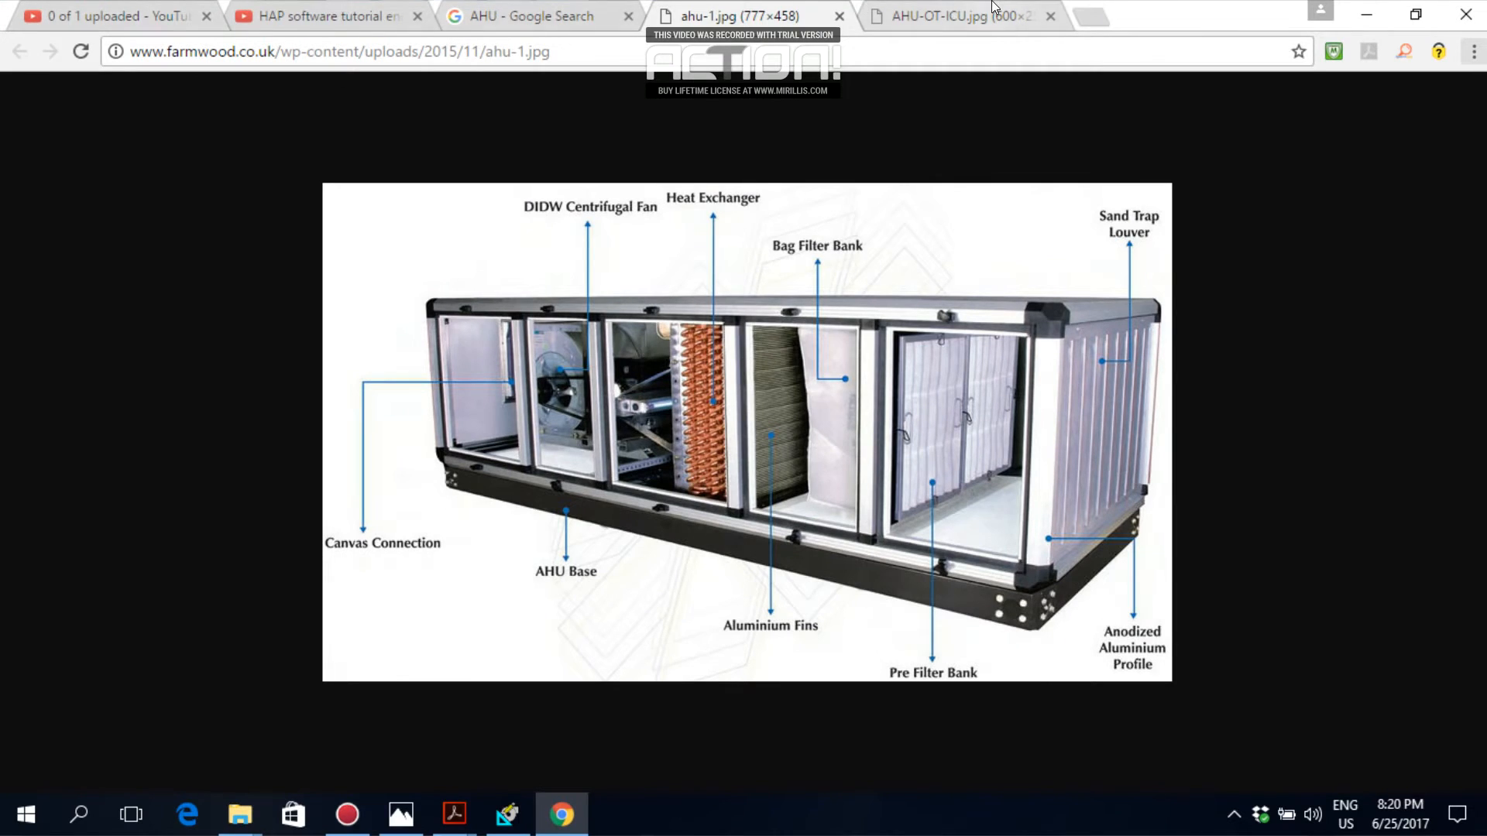
left_click(993, 8)
left_click(481, 52)
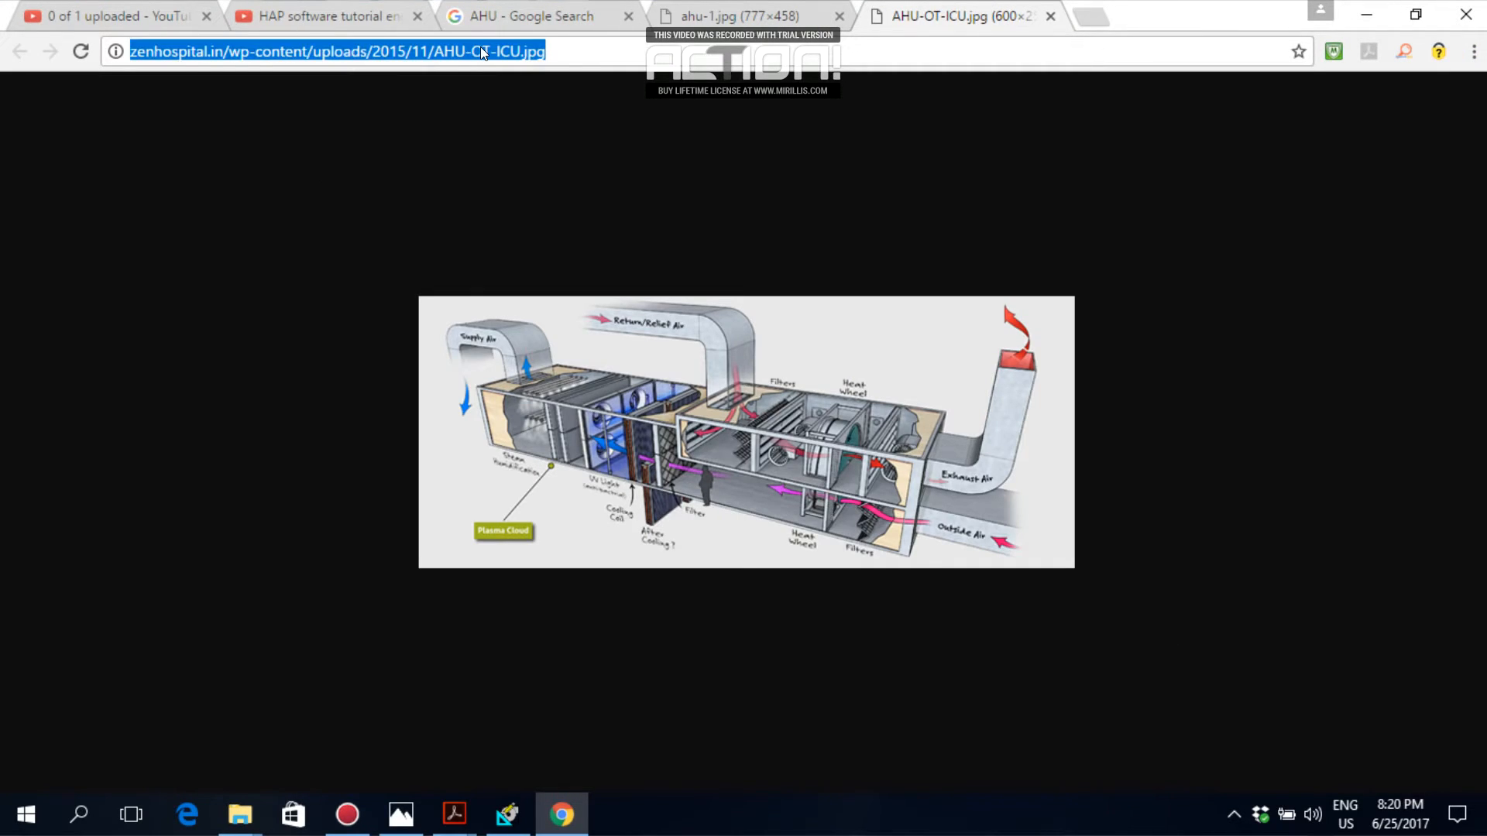
type("Google.com")
key("Return")
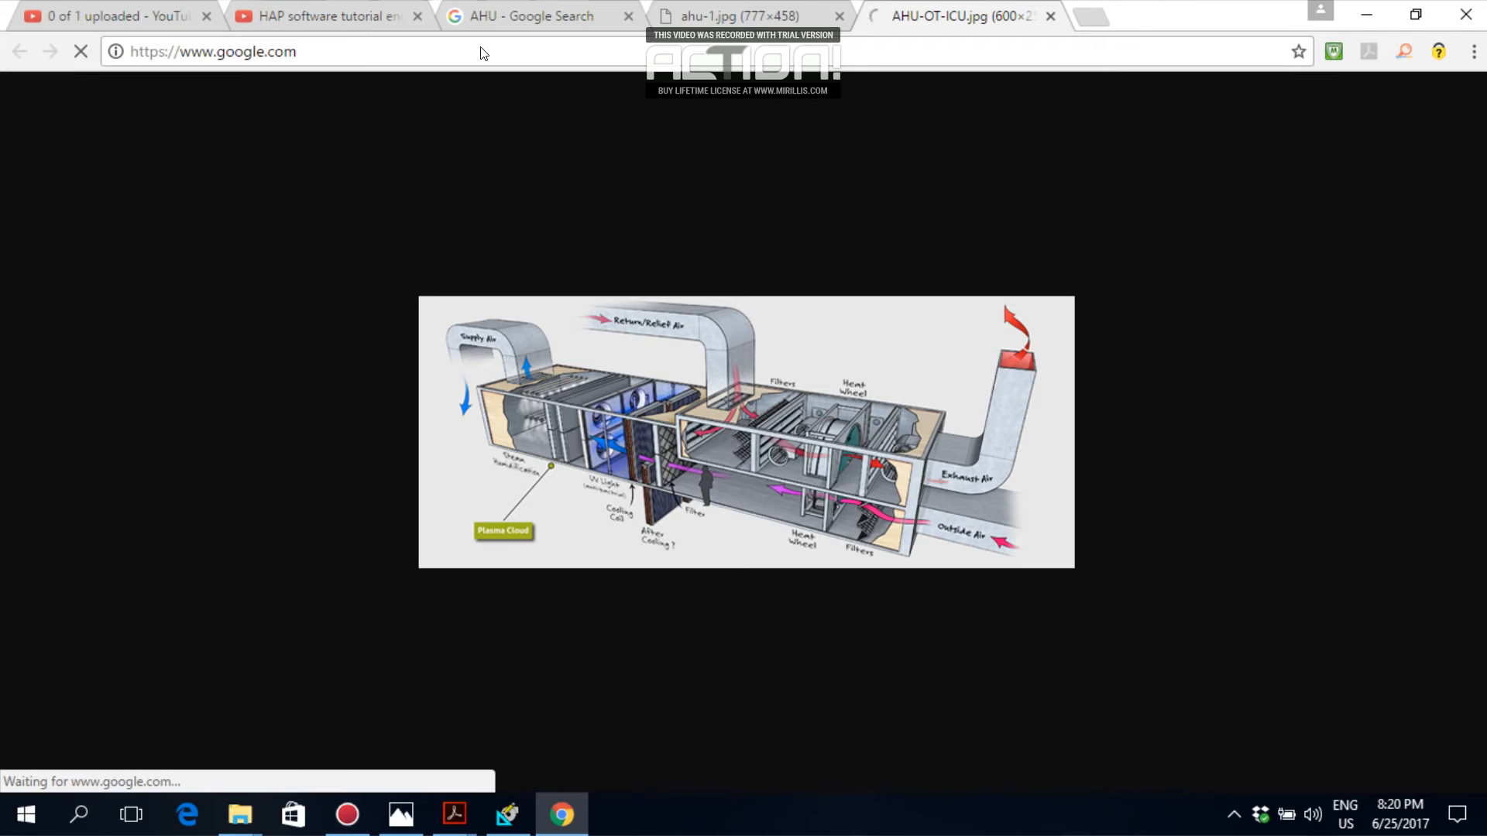
type("C TO F")
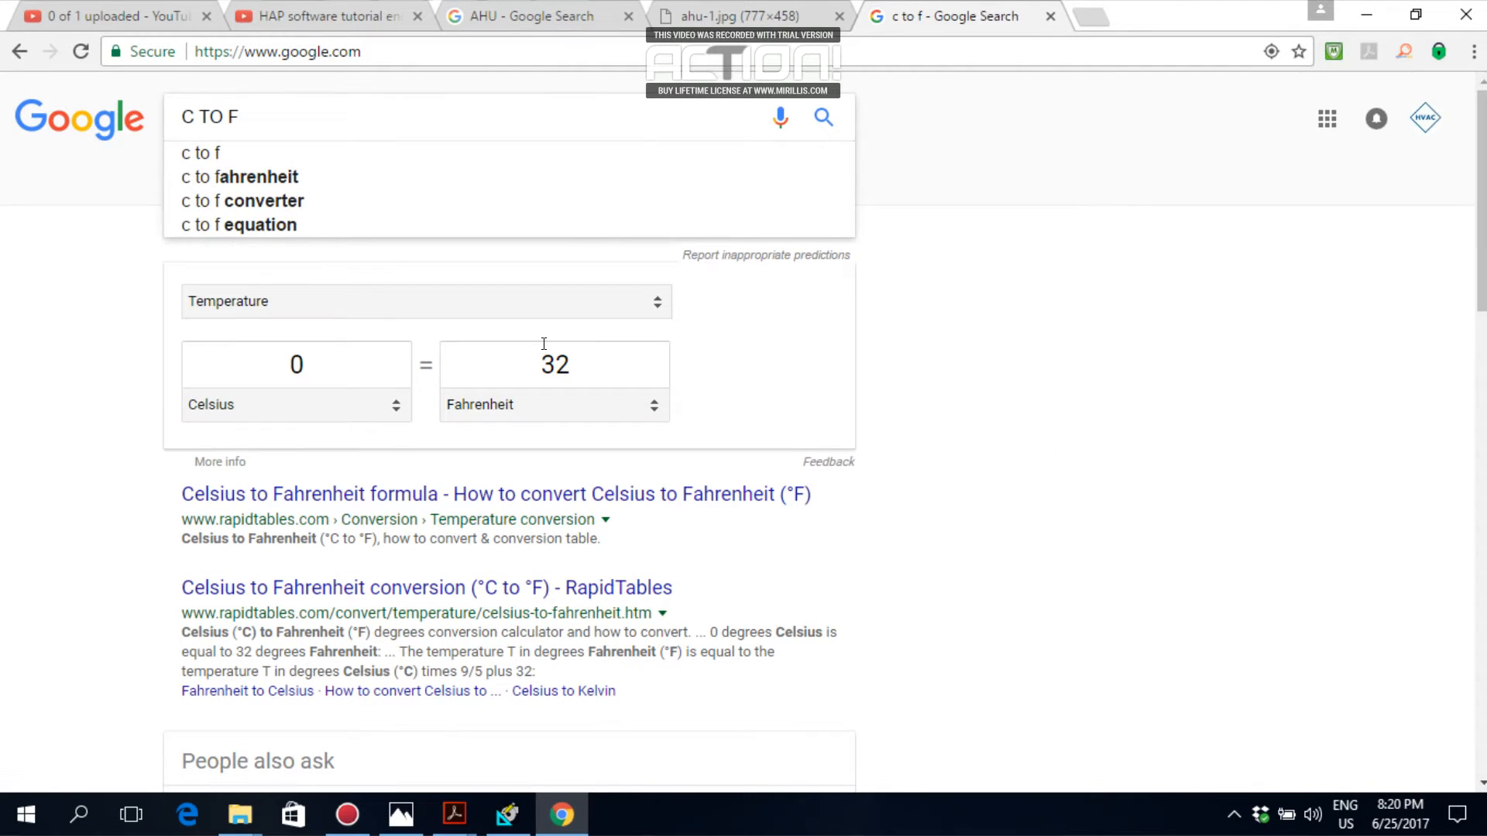
key("Return")
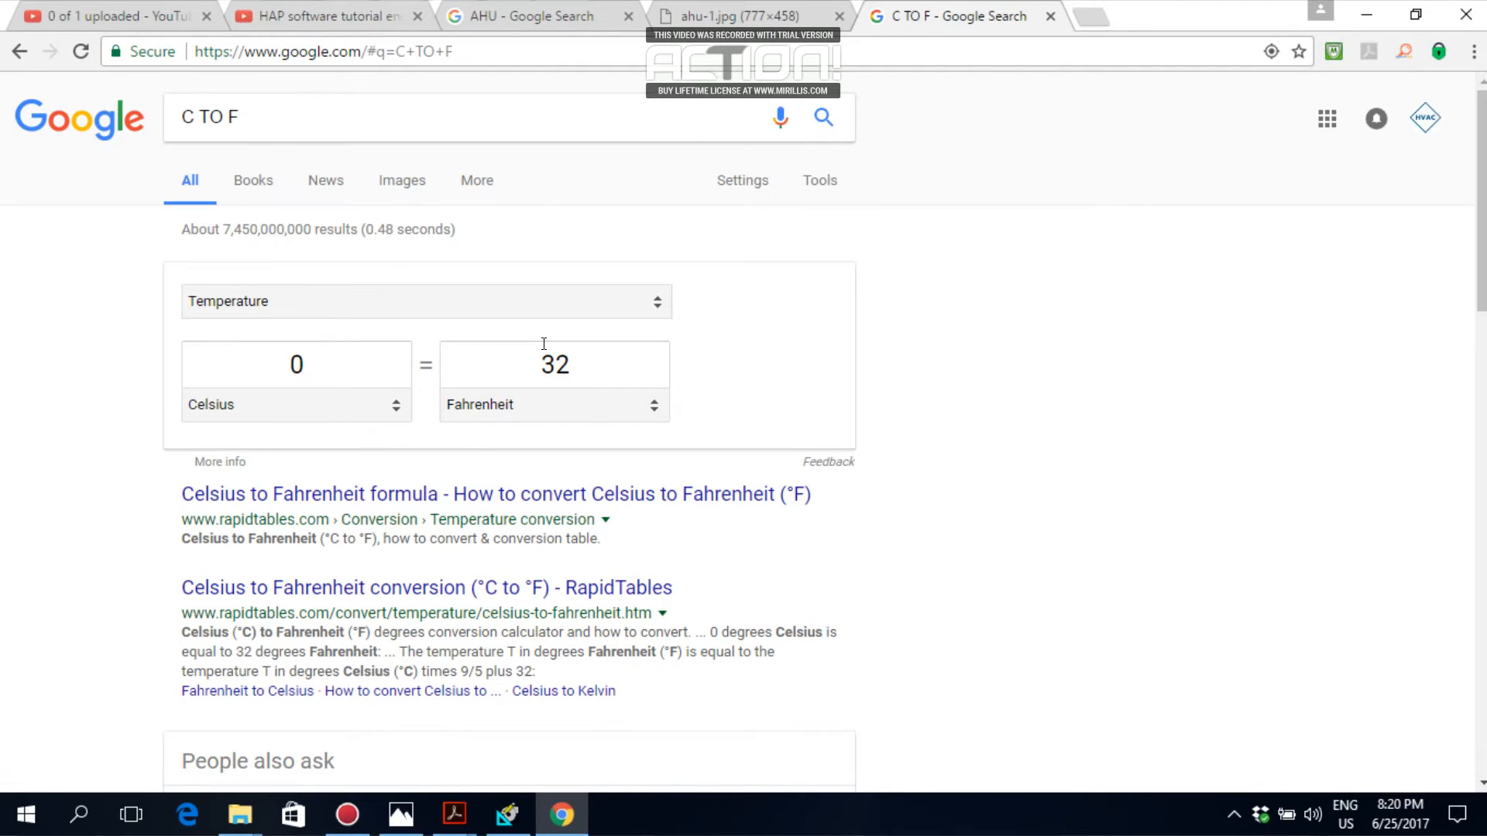
left_click(387, 356)
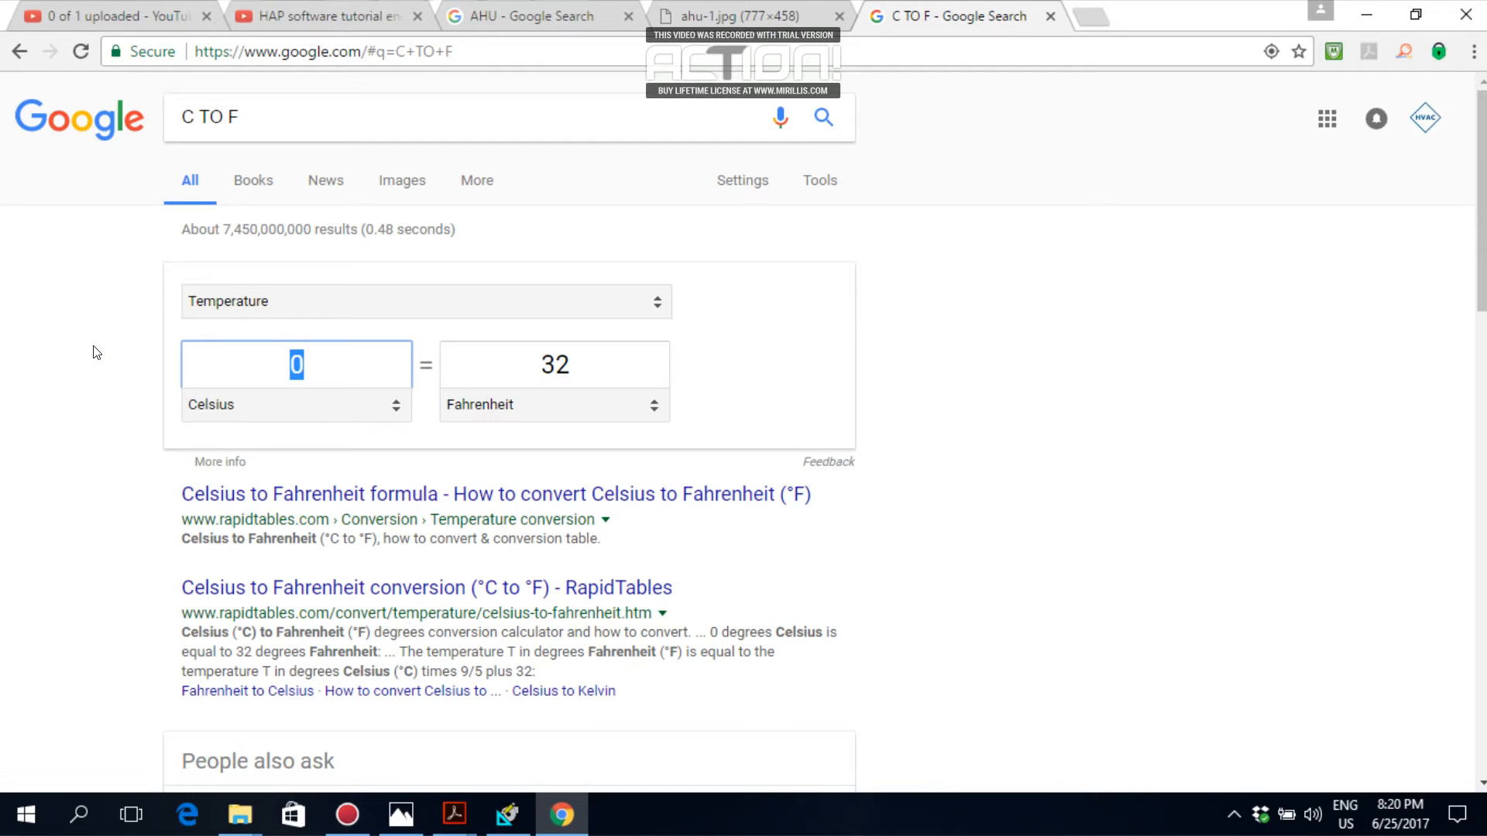
type("21")
Convert 22 °C to Fahrenheit in the online converter and return to the thermostat data in HAP
key("alt+Tab")
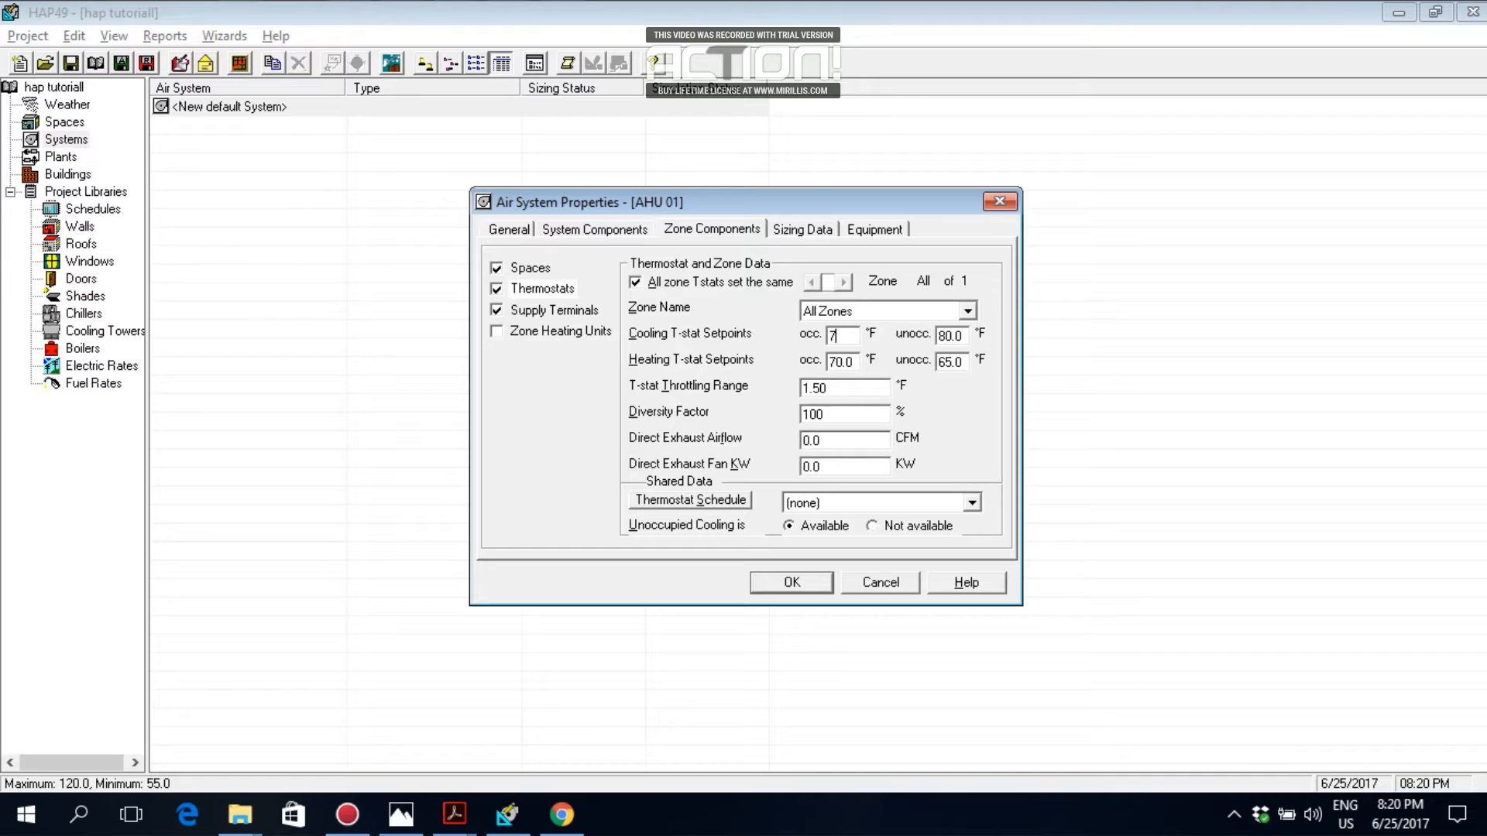
key("alt+Tab")
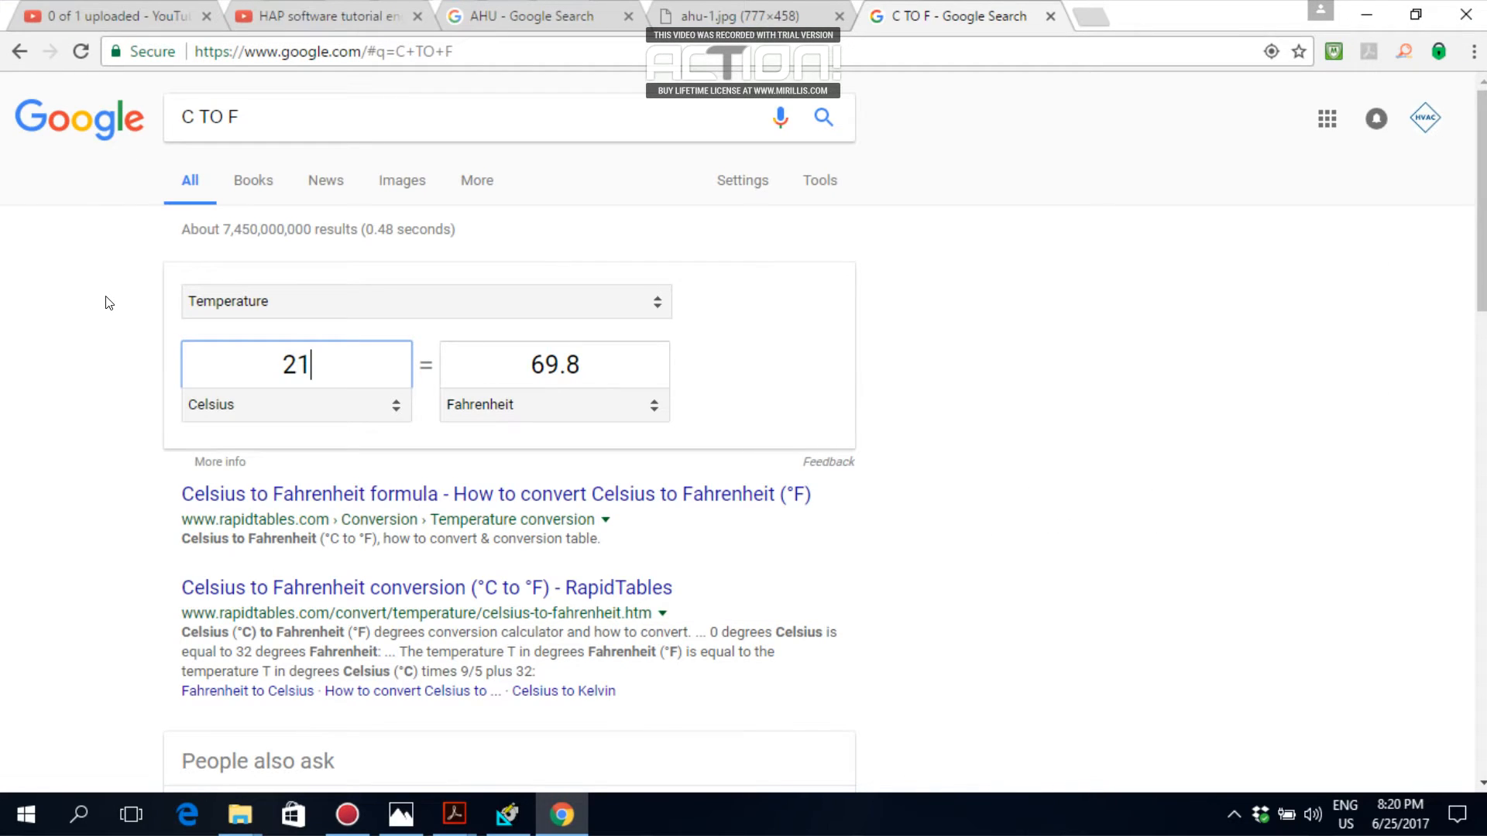
type("2")
key("BackSpace")
key("BackSpace")
type("2")
key("alt+Tab")
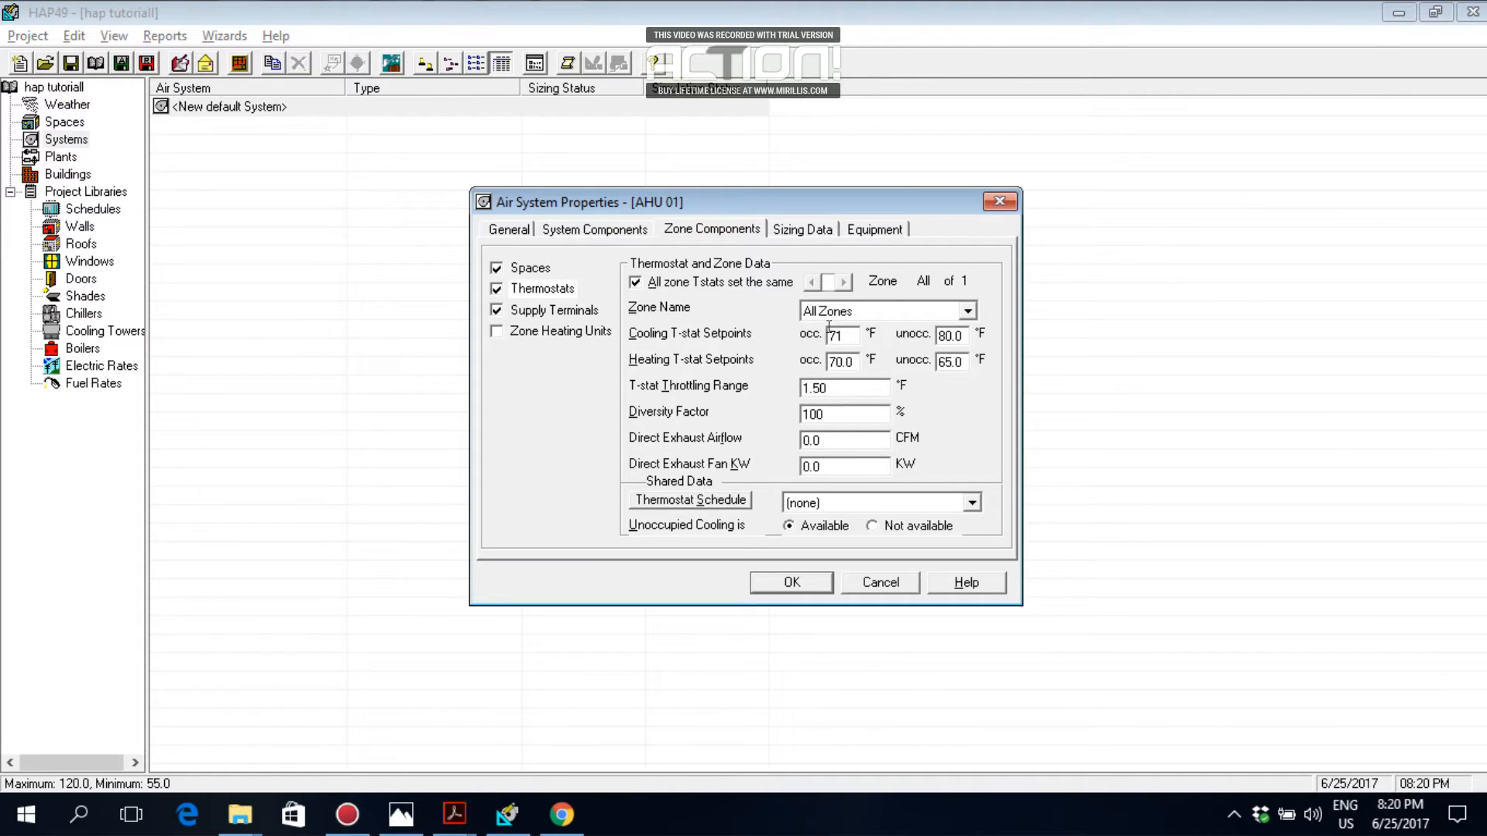
Set the cooling thermostat setpoints for all zones to 72 °F occupied and 75 °F unoccupied
type("72")
key("Tab")
type("75")
left_click(852, 331)
left_click(959, 338)
left_click(855, 335)
left_click(949, 337)
left_click(839, 333)
left_click(948, 335)
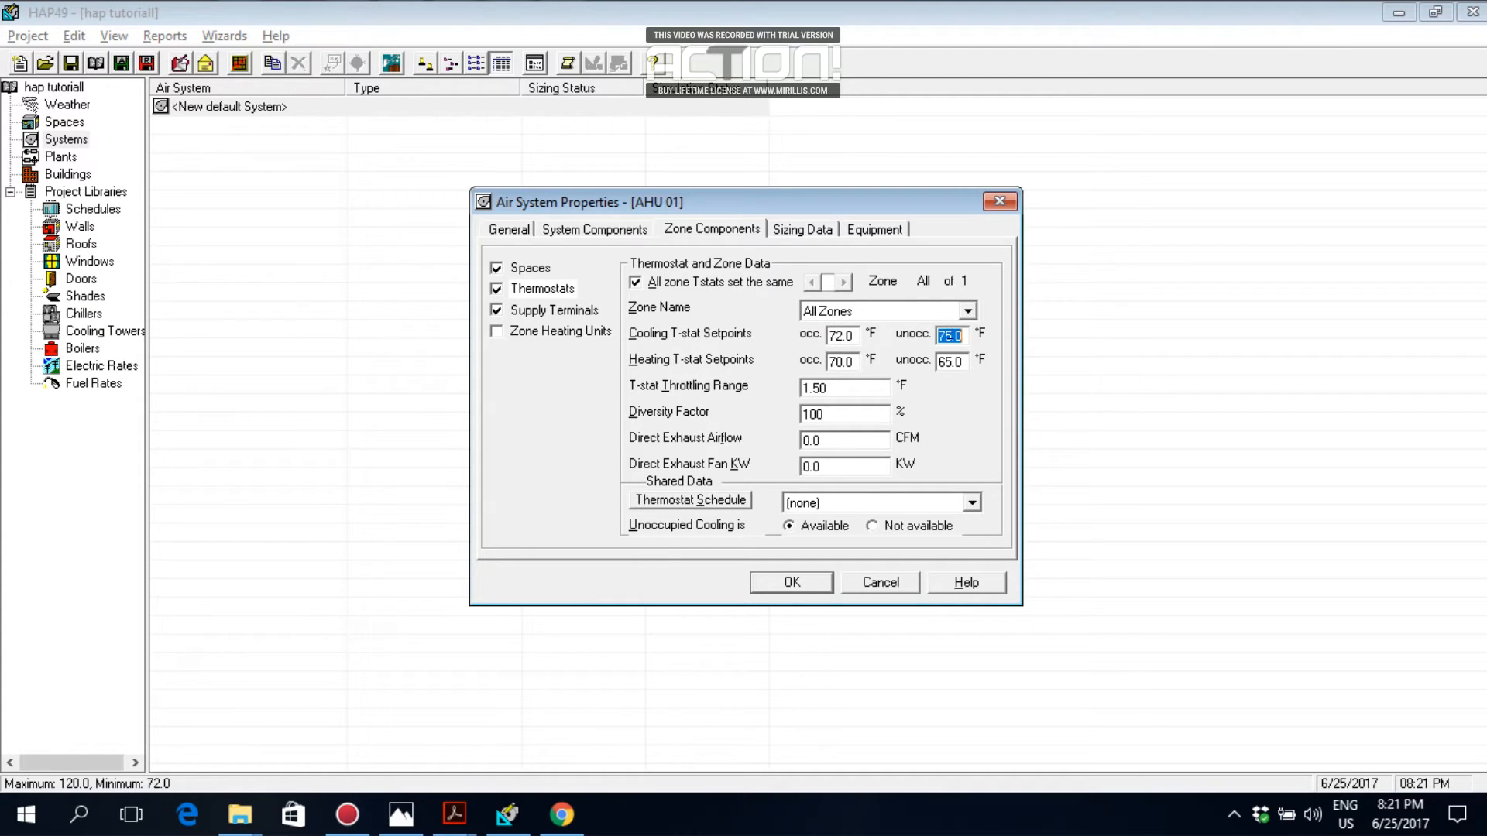
Assign the THRM 01 thermostat schedule and save the AHU 01 air system
left_click(867, 505)
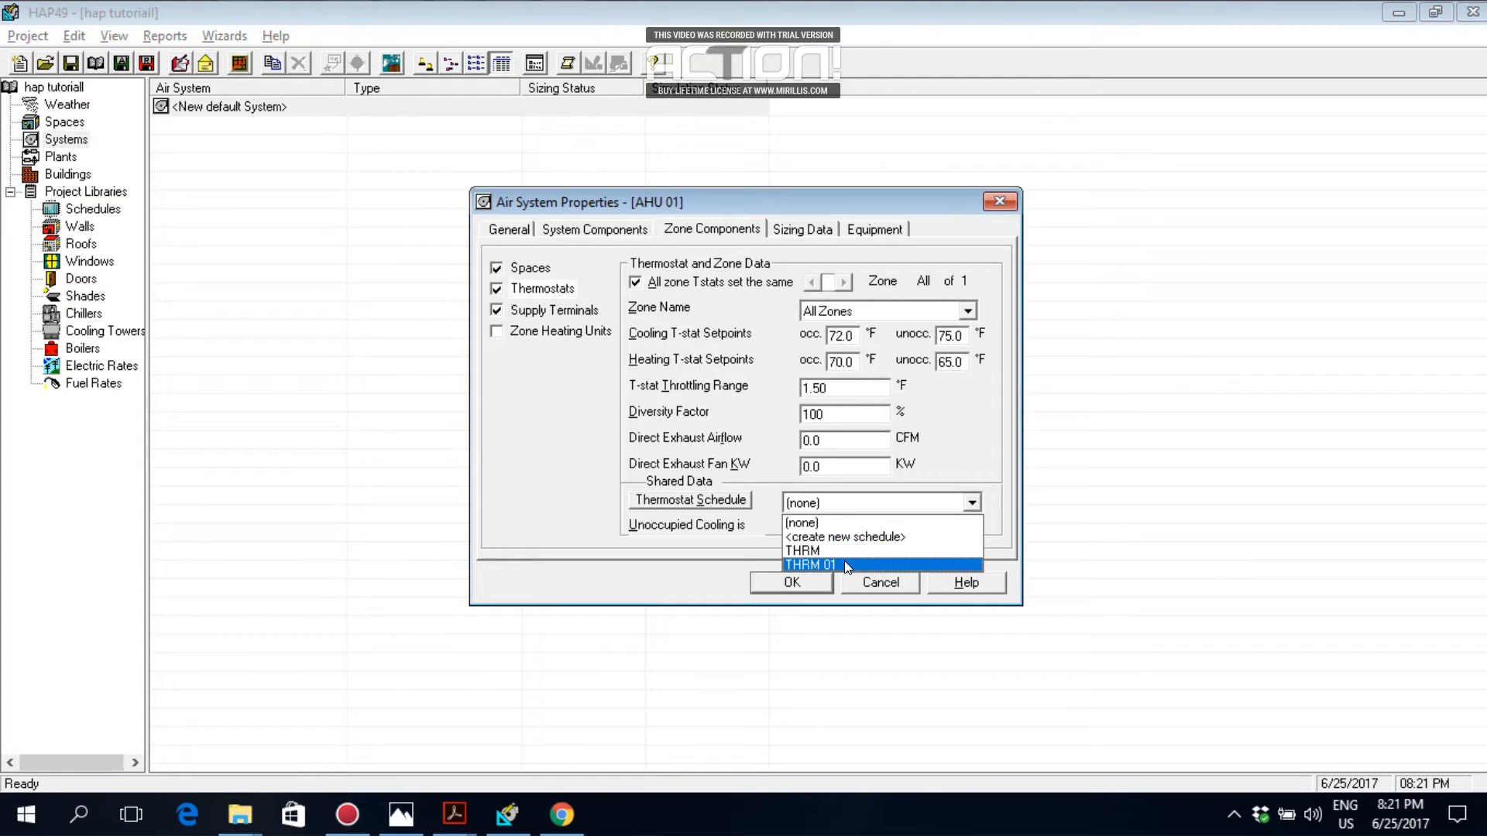
left_click(848, 565)
left_click(808, 584)
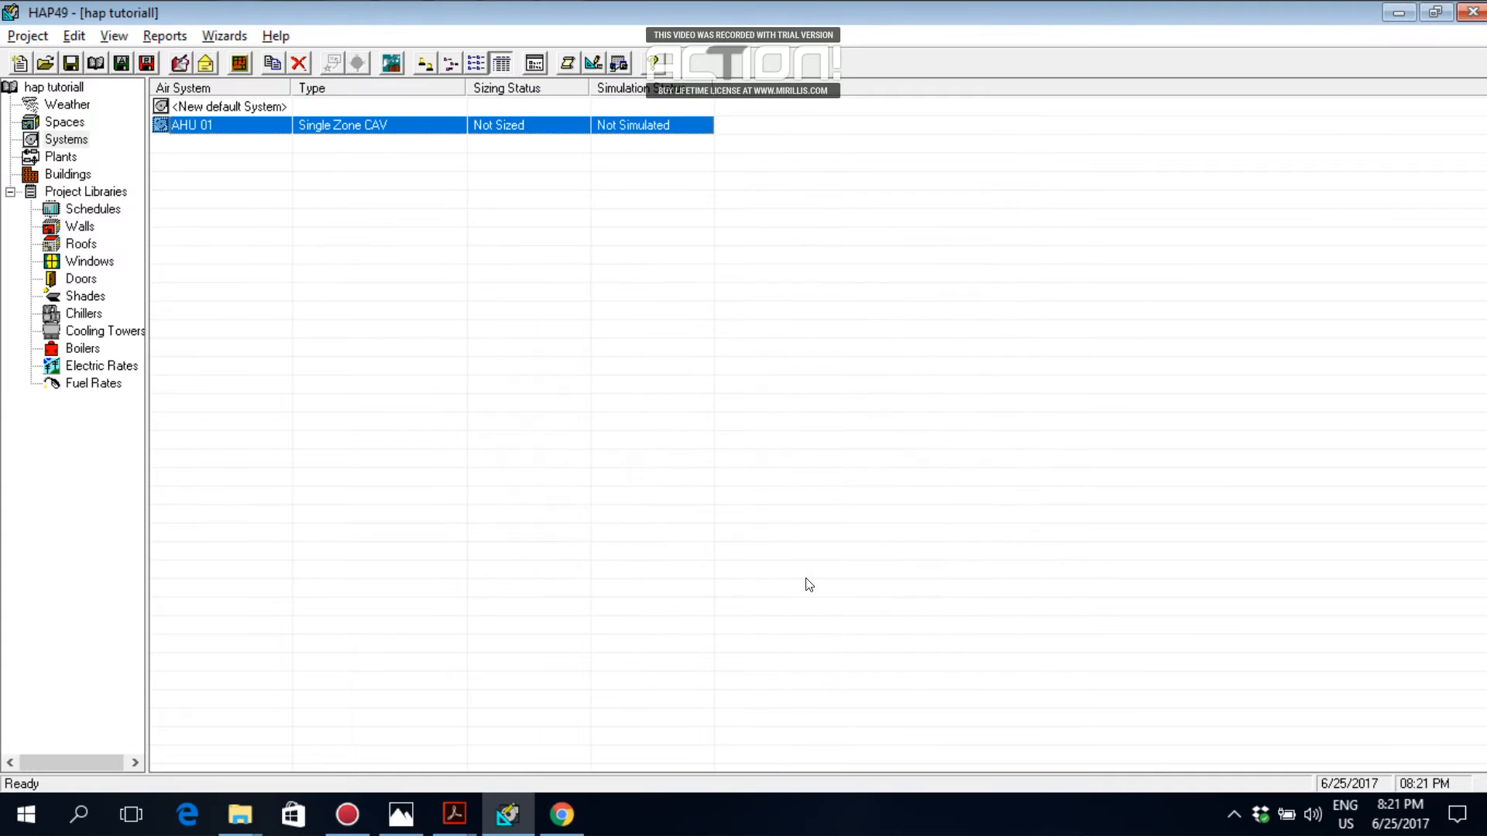
Review AHU 01's general properties, check the office layout image in Photos, and look over the project's space list in HAP
double_click(203, 129)
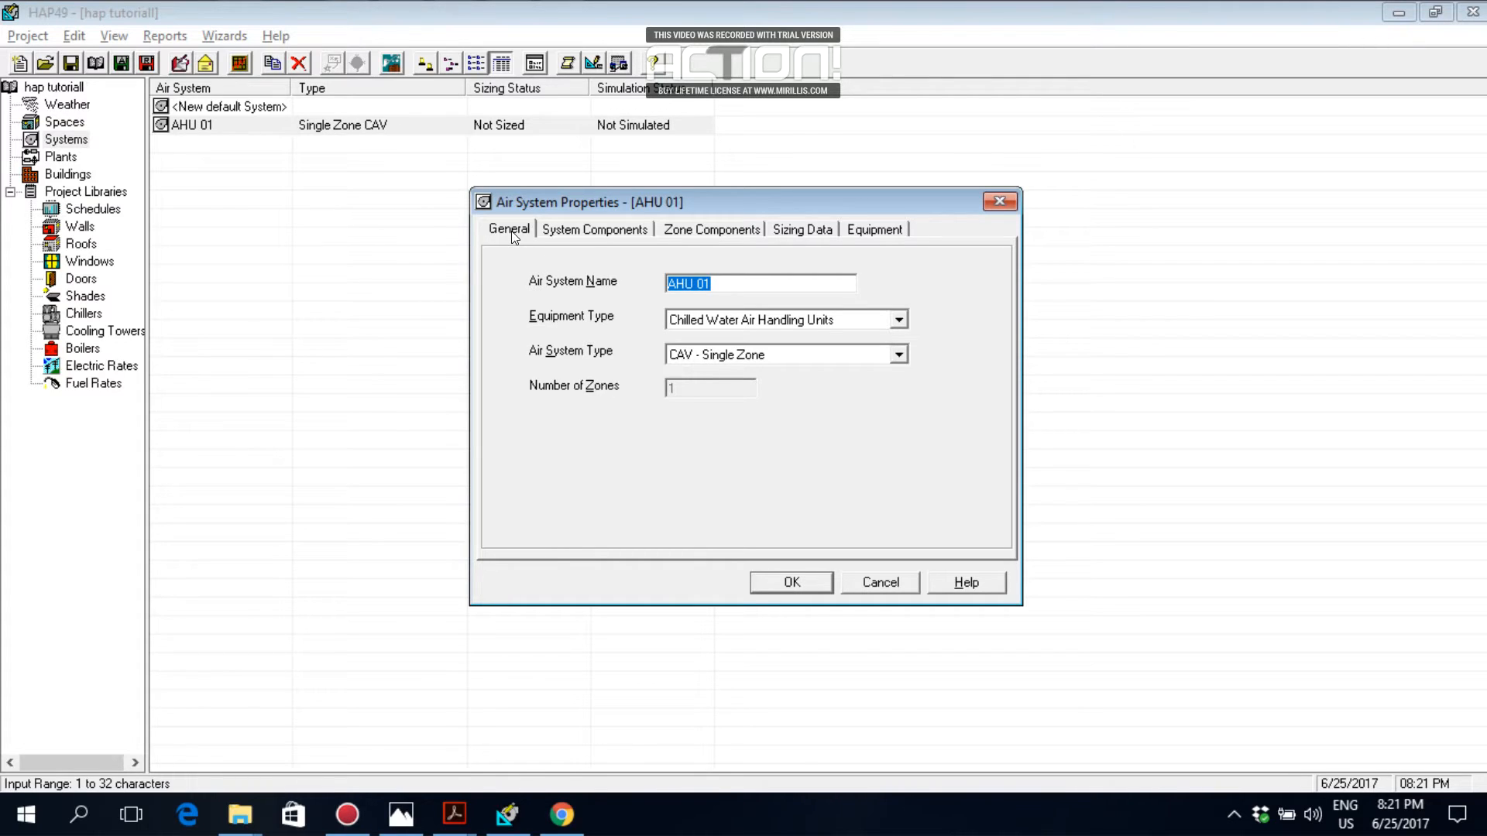
left_click(401, 813)
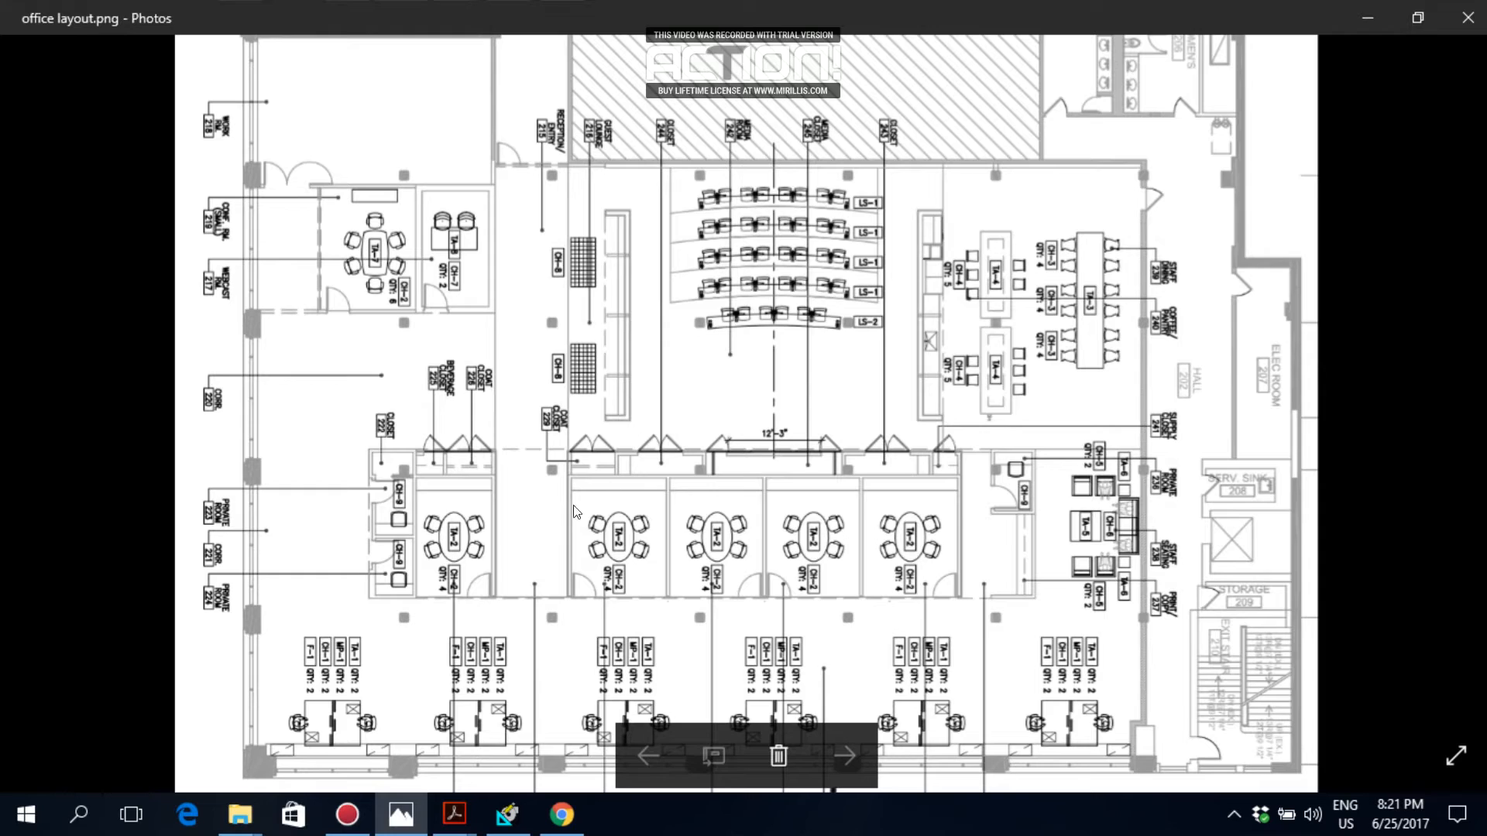
left_click(507, 814)
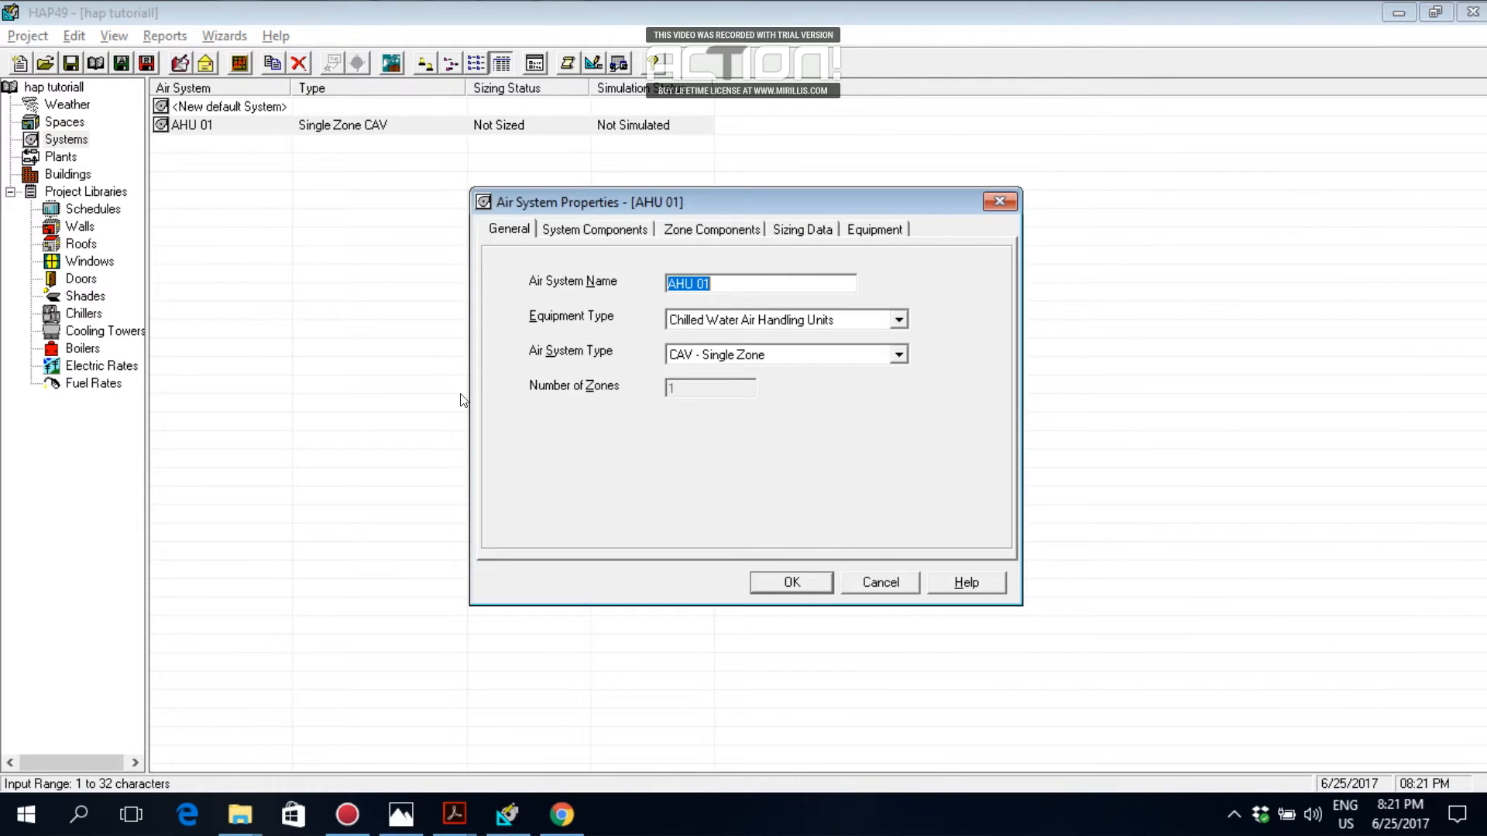
left_click(873, 587)
left_click(60, 123)
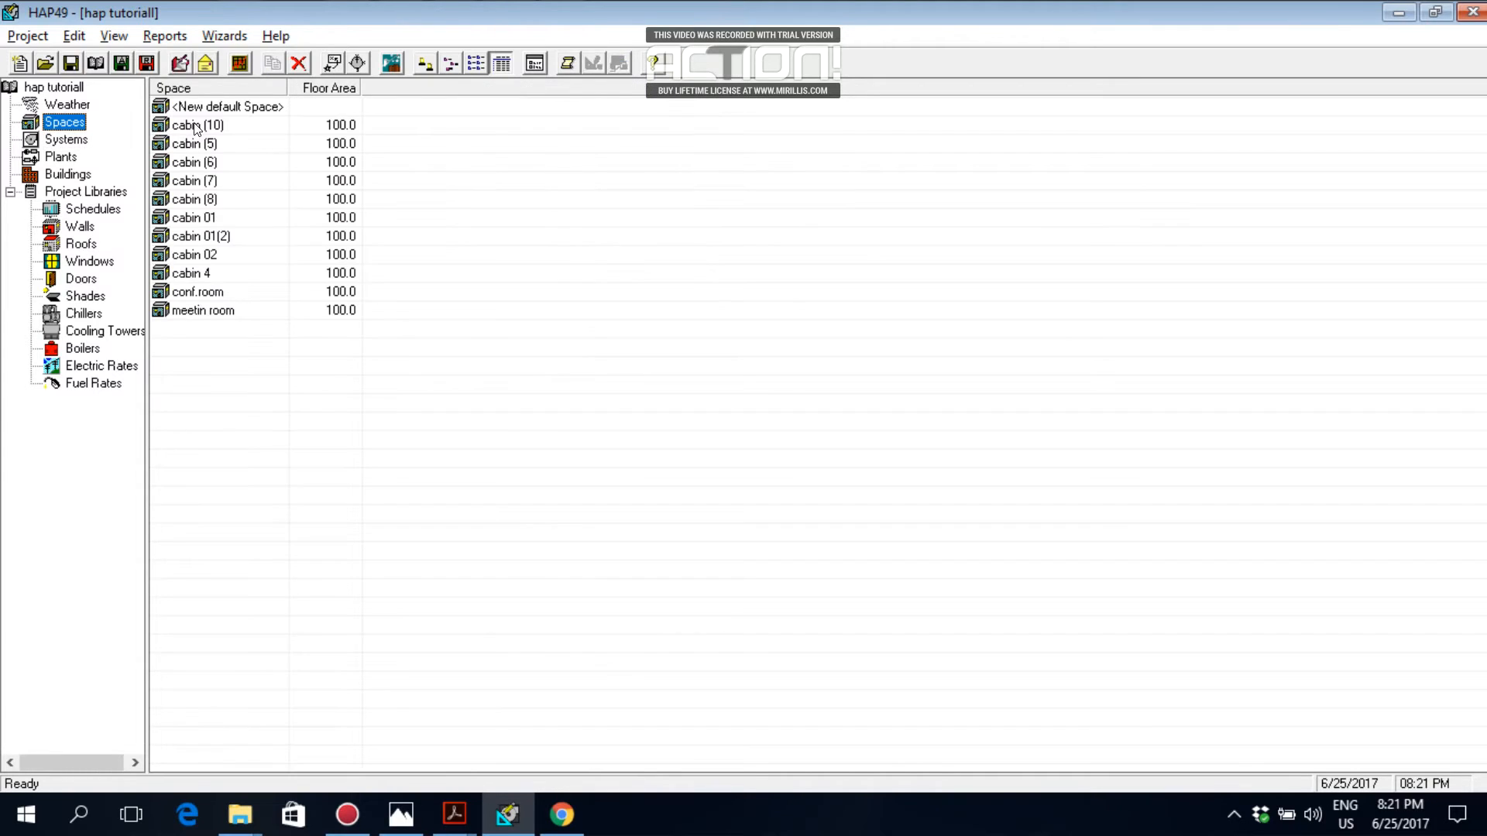
left_click(79, 145)
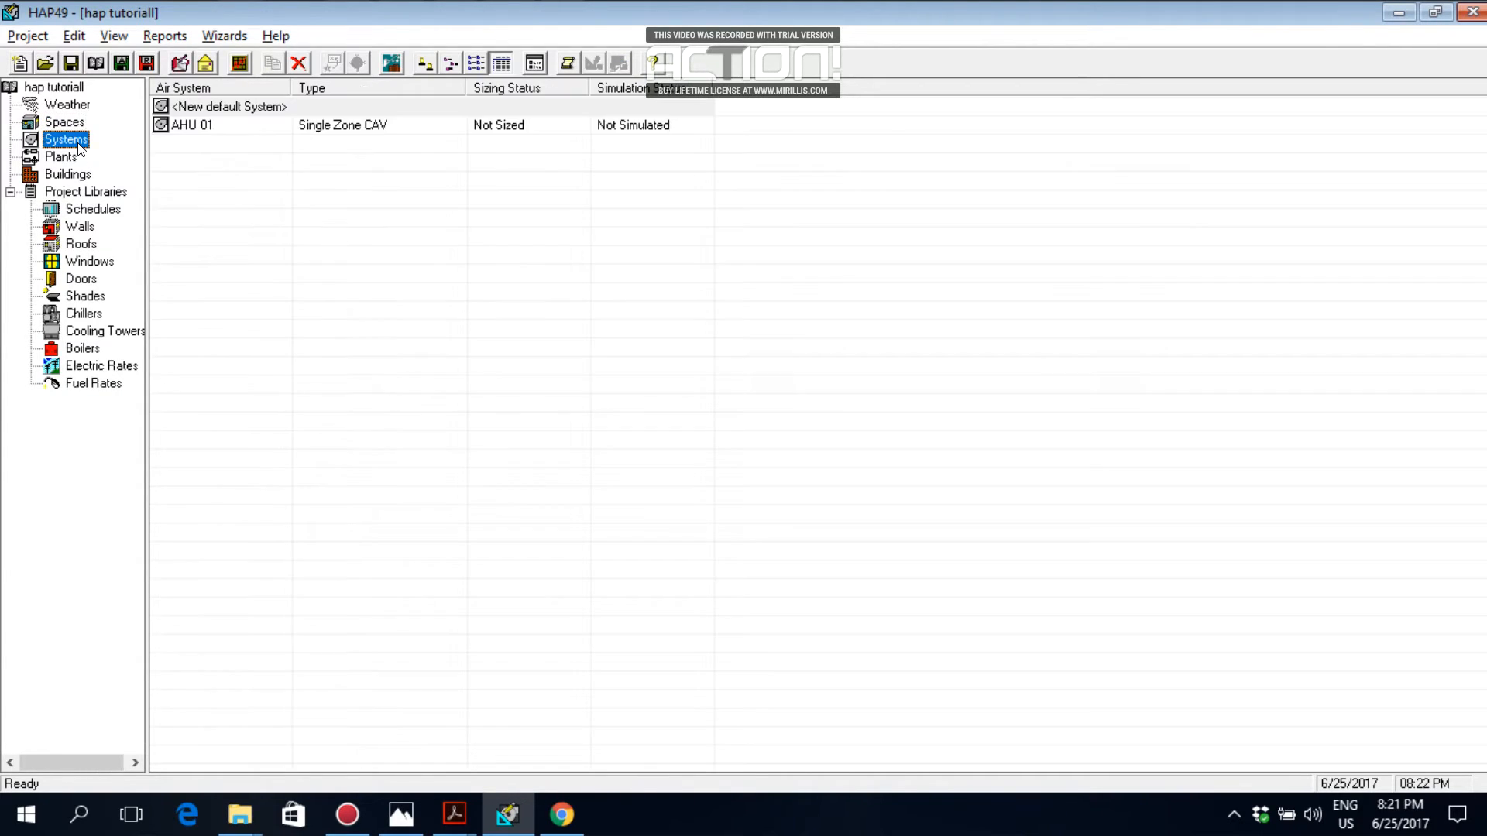
Reopen AHU 01 to review its system components against the AHU diagram in Chrome, returning to HAP
double_click(184, 128)
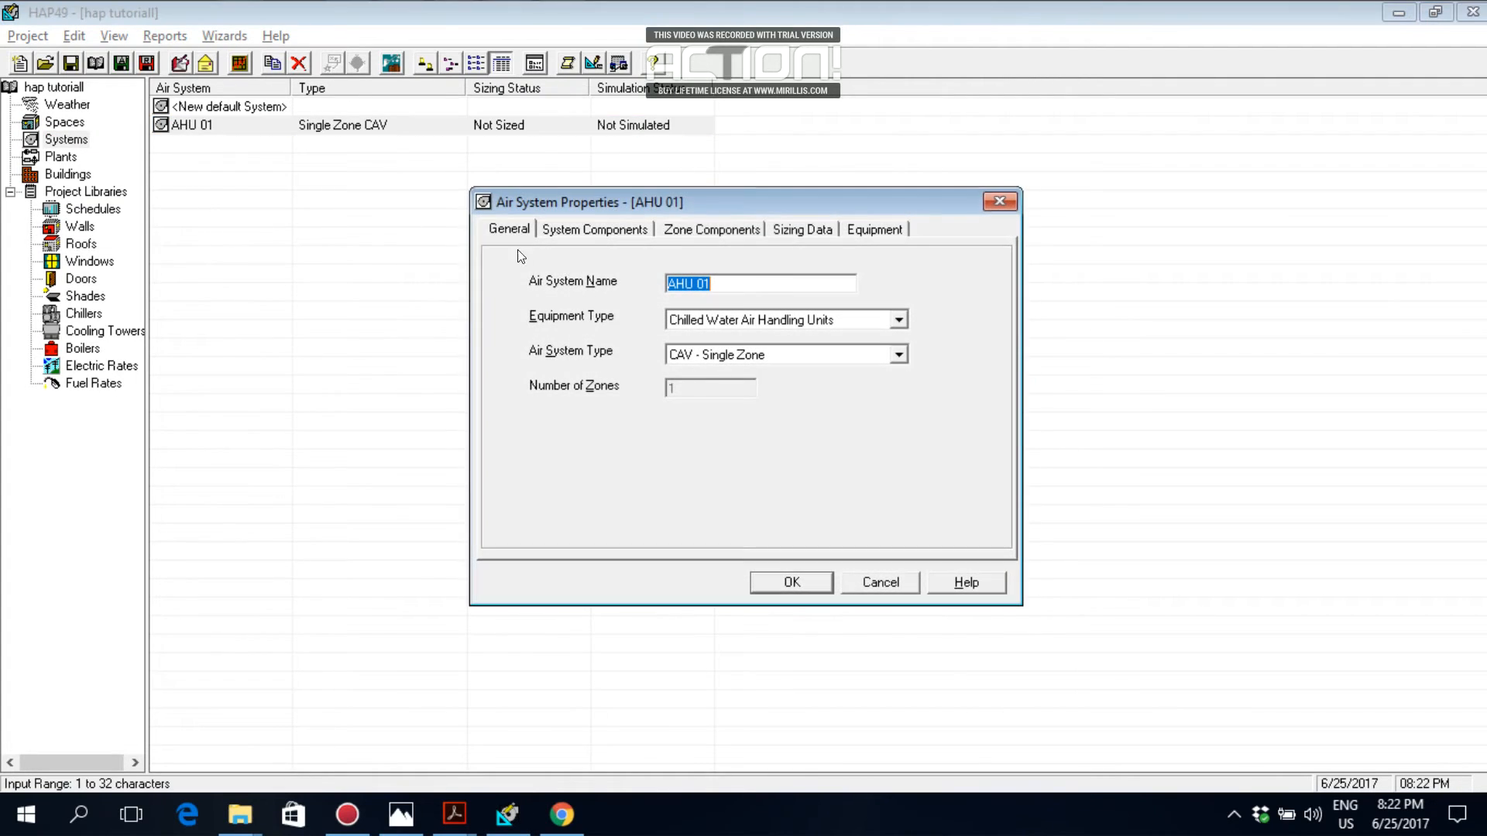
left_click(717, 283)
left_click(593, 230)
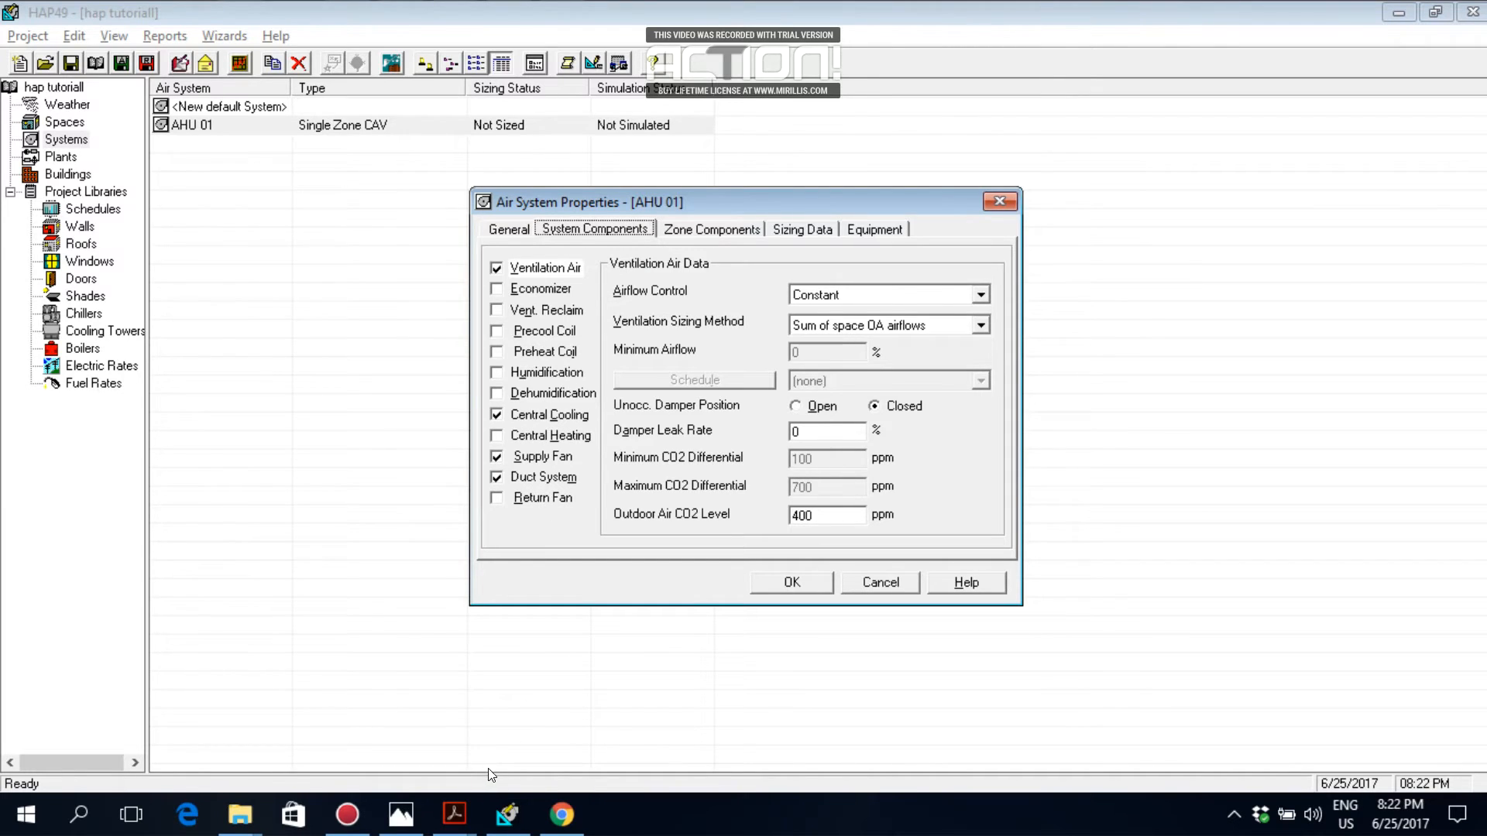
left_click(573, 830)
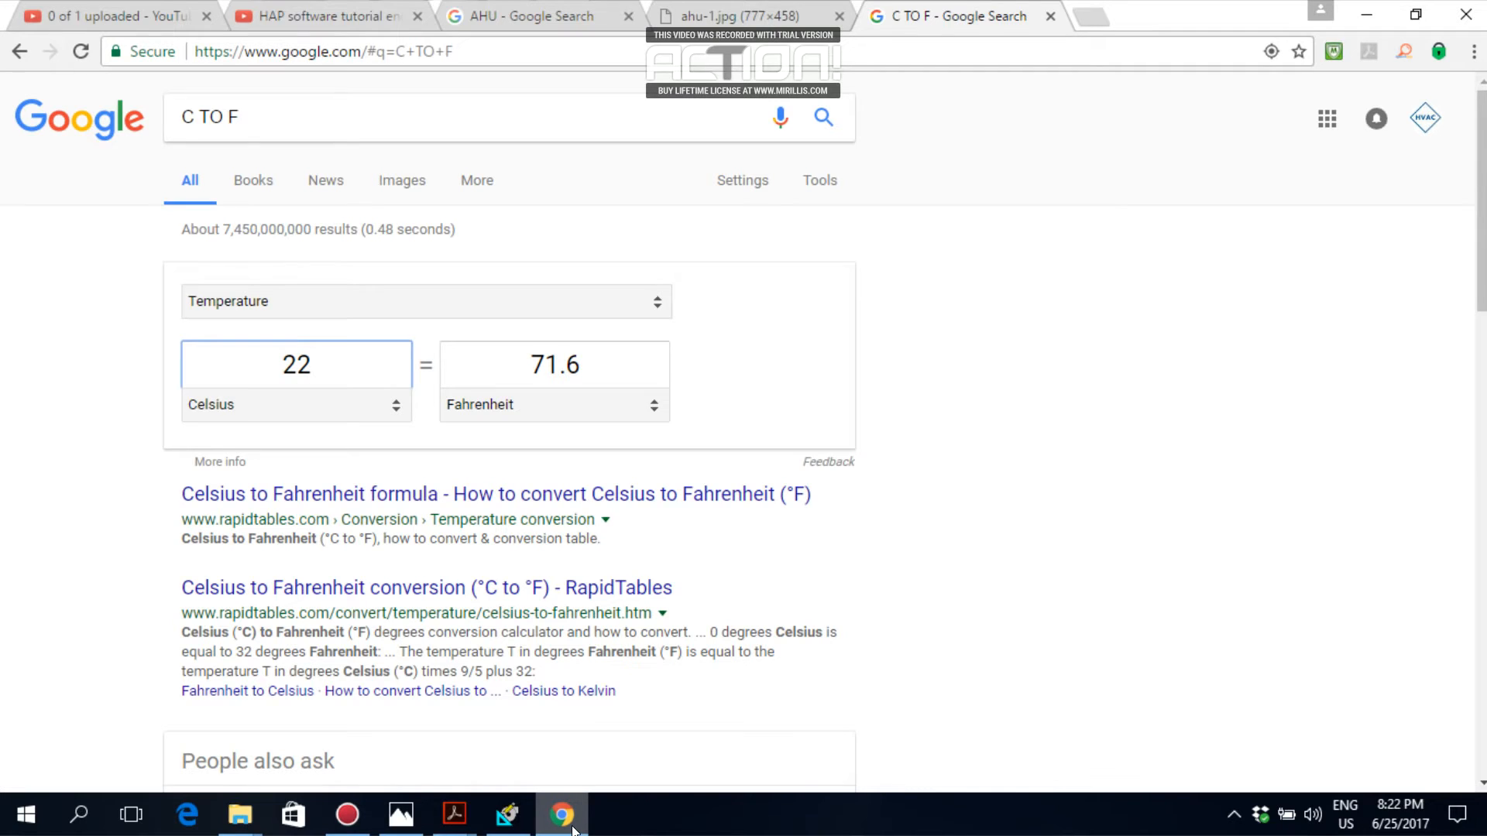
left_click(780, 8)
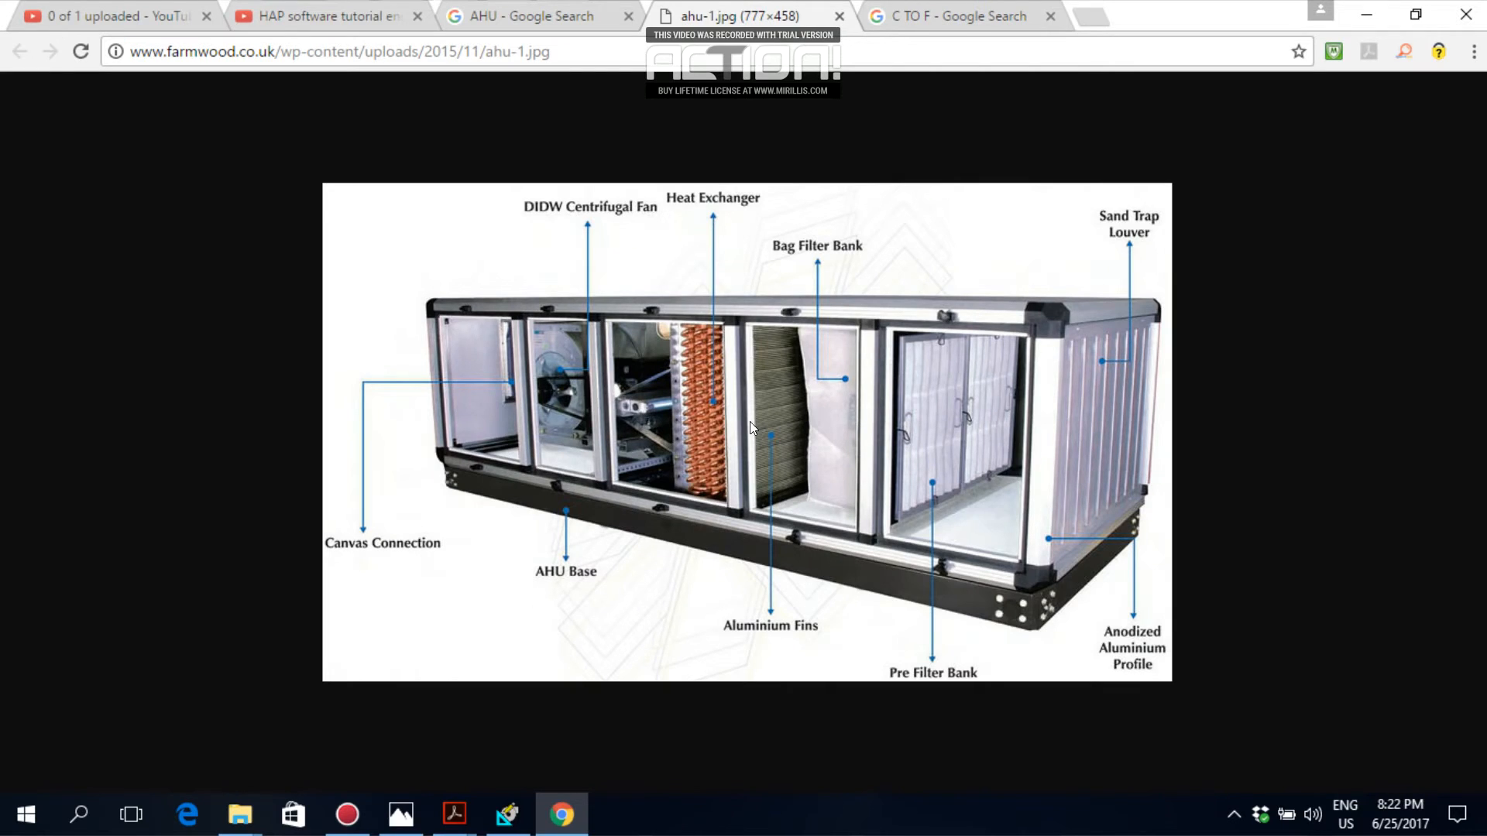
left_click(507, 813)
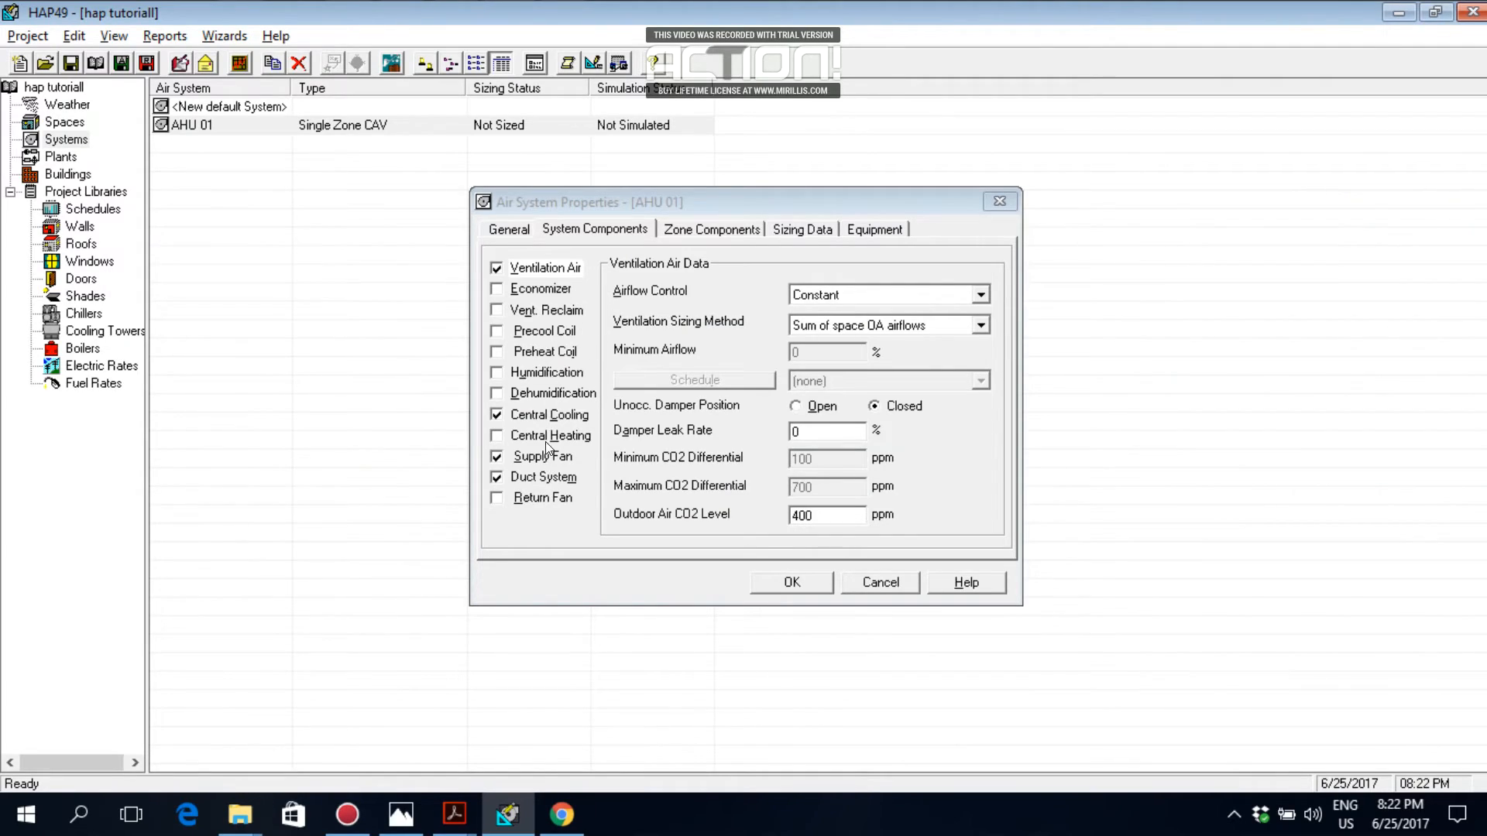
Review AHU 01's space assignments and thermostat data, and close its properties
left_click(676, 229)
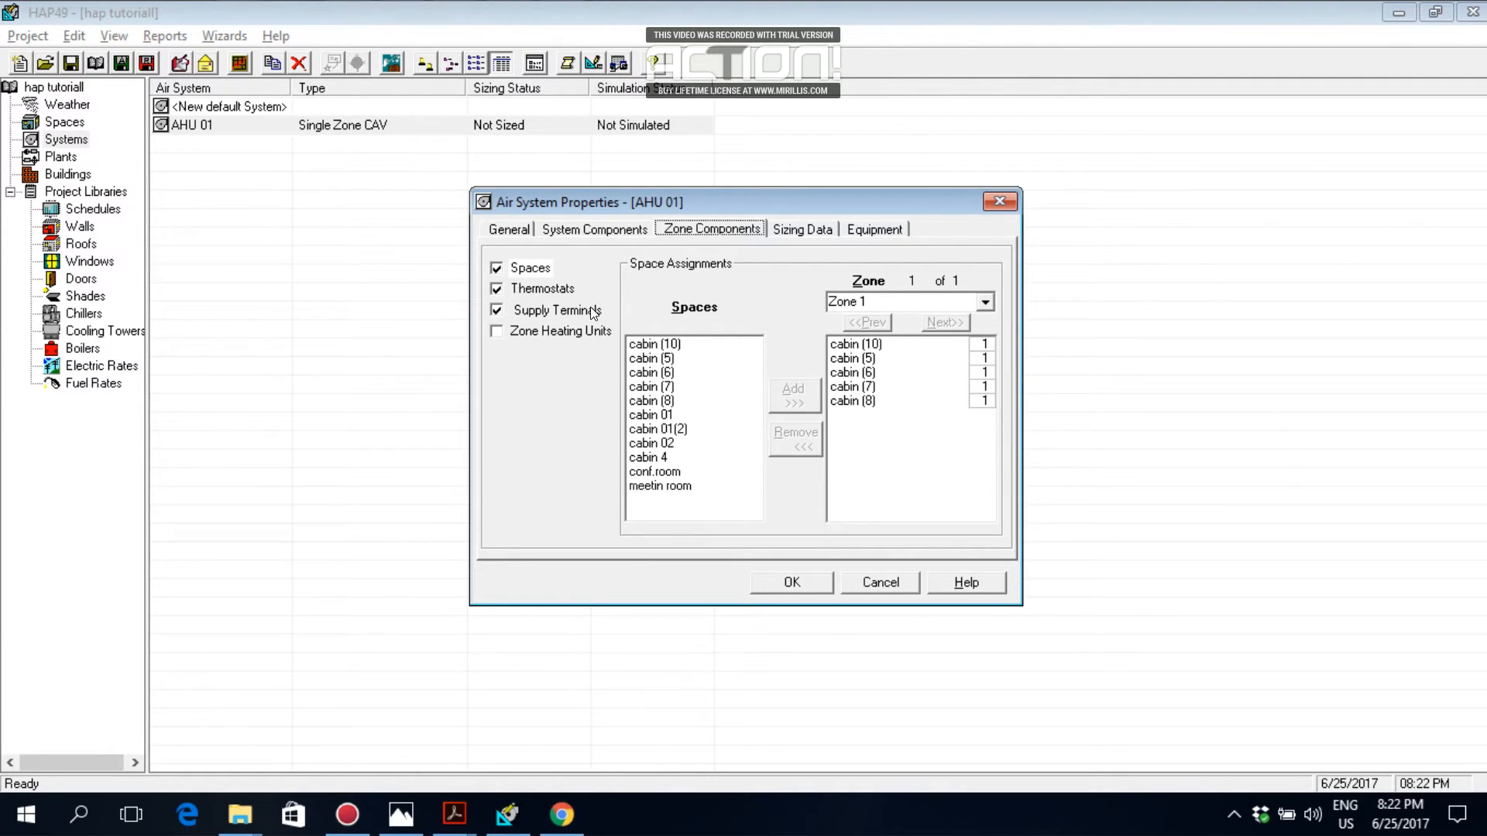
left_click(566, 290)
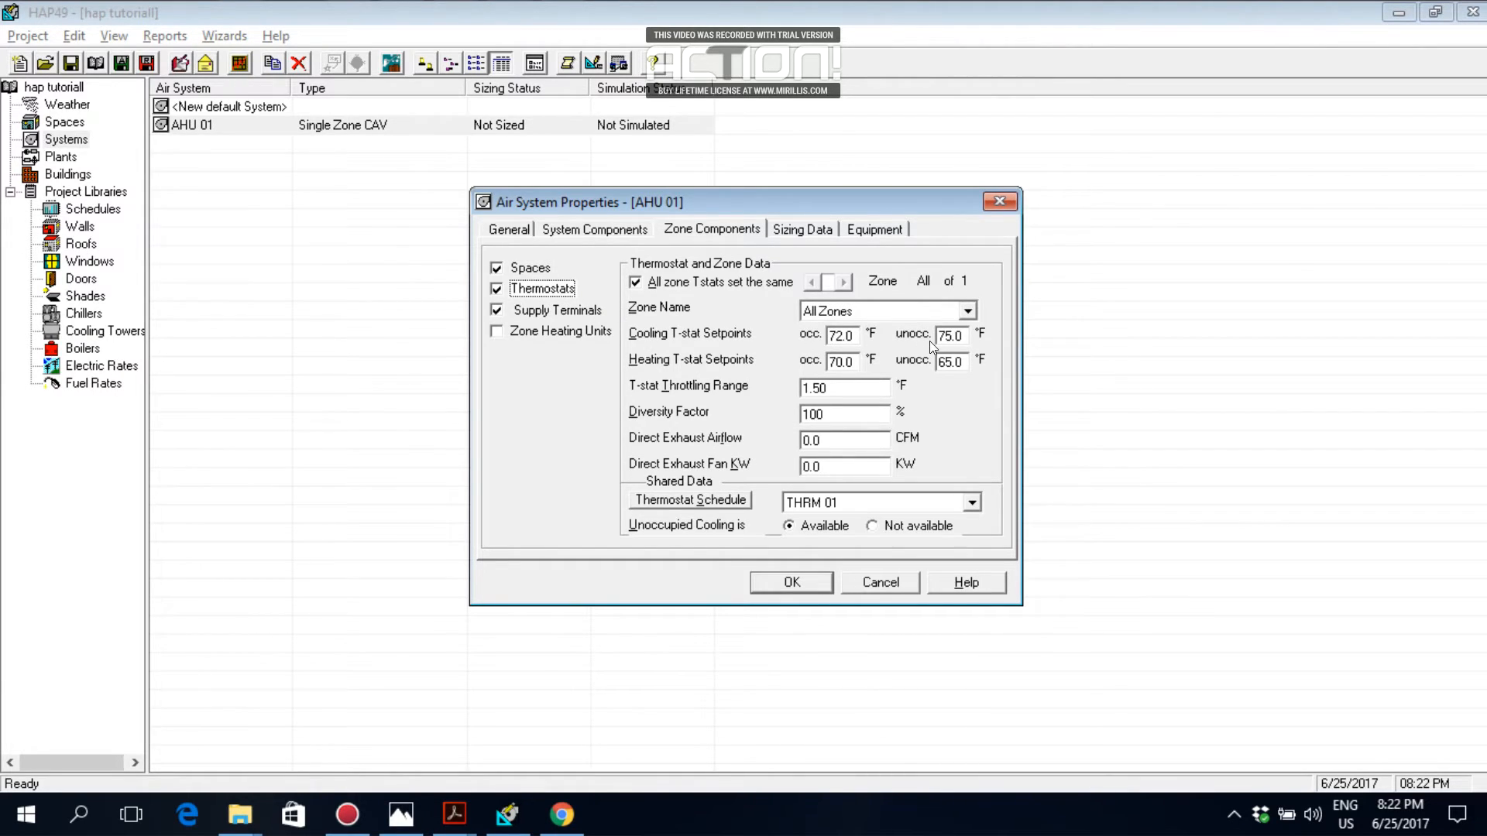
left_click(816, 589)
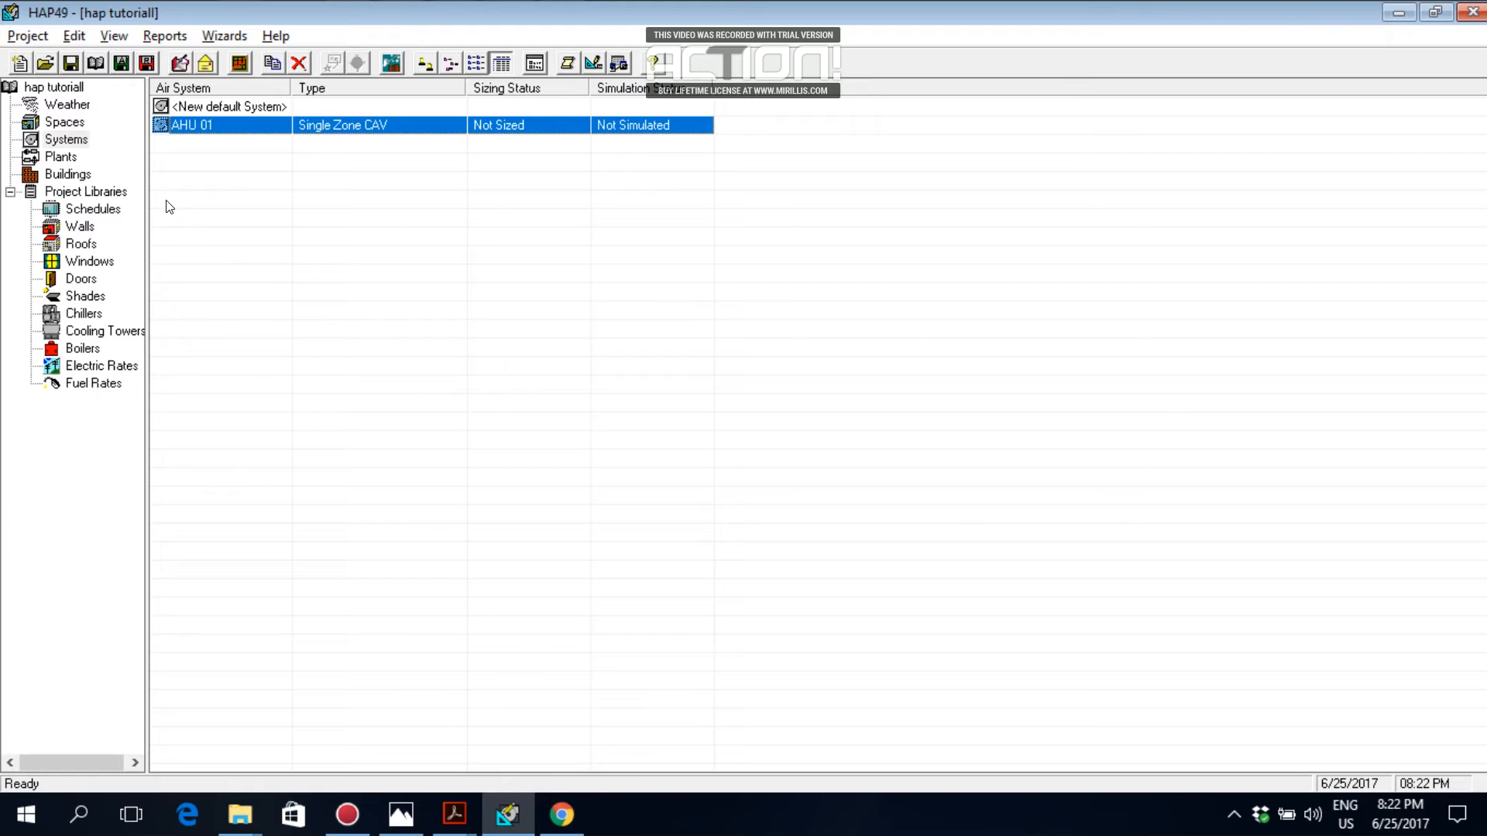
Create a new air system named AHU-2 with Chilled Water Air Handling Units equipment and CAV - Single Zone type
double_click(263, 105)
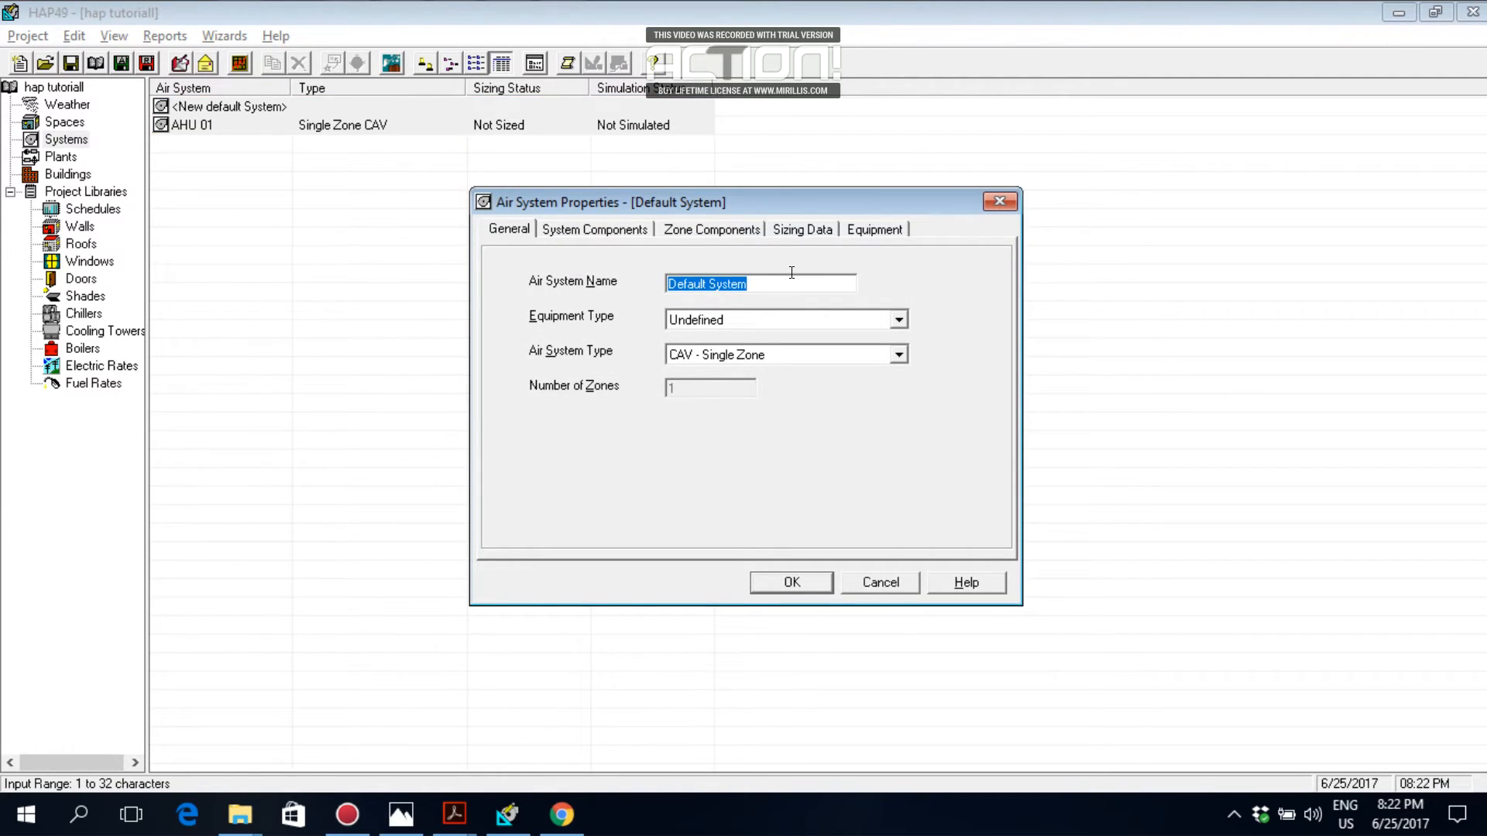
type("AHU")
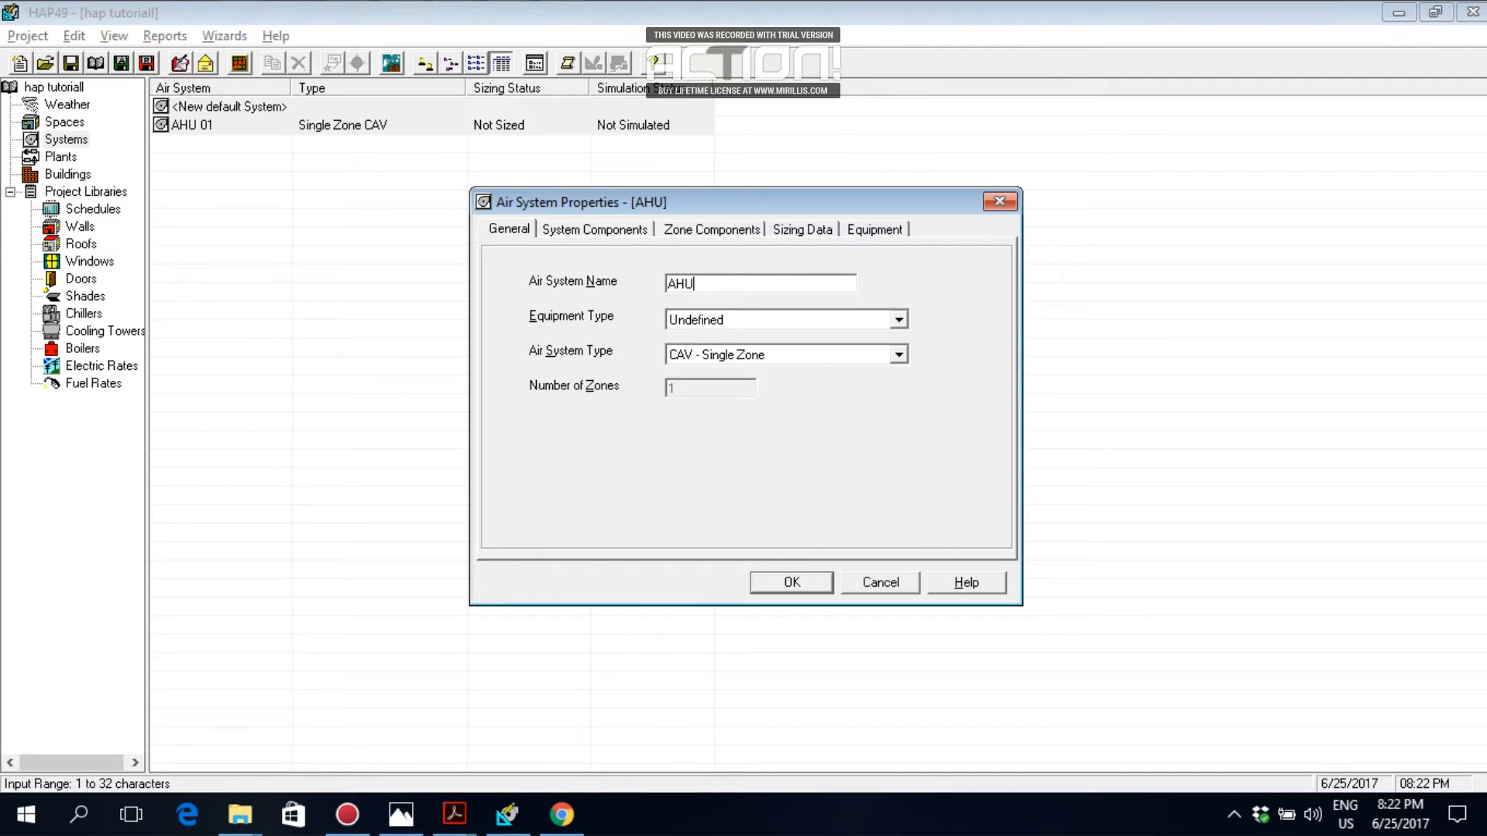
type("-2")
left_click(773, 320)
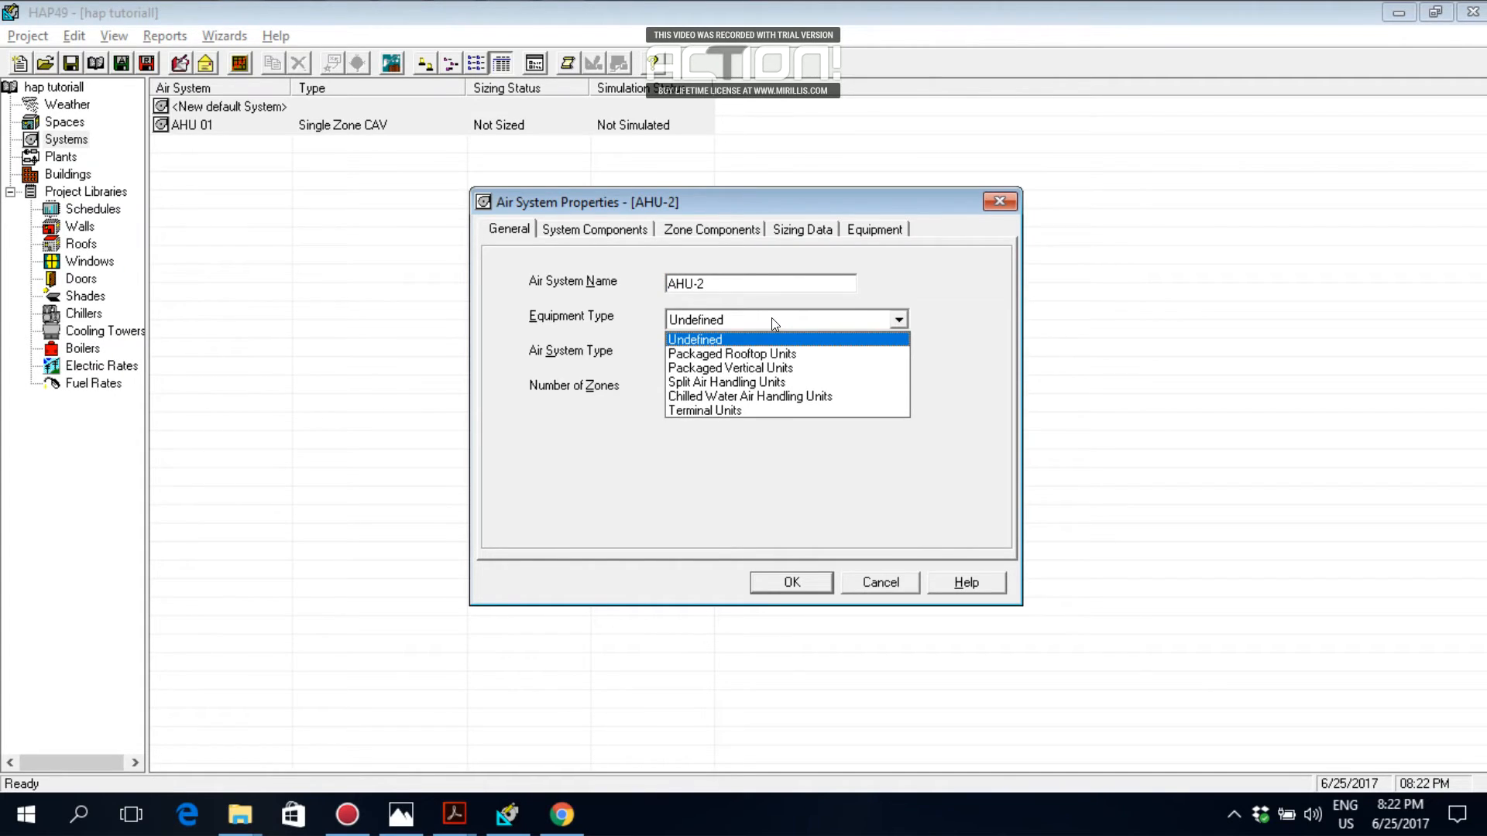
left_click(761, 400)
left_click(749, 356)
left_click(744, 374)
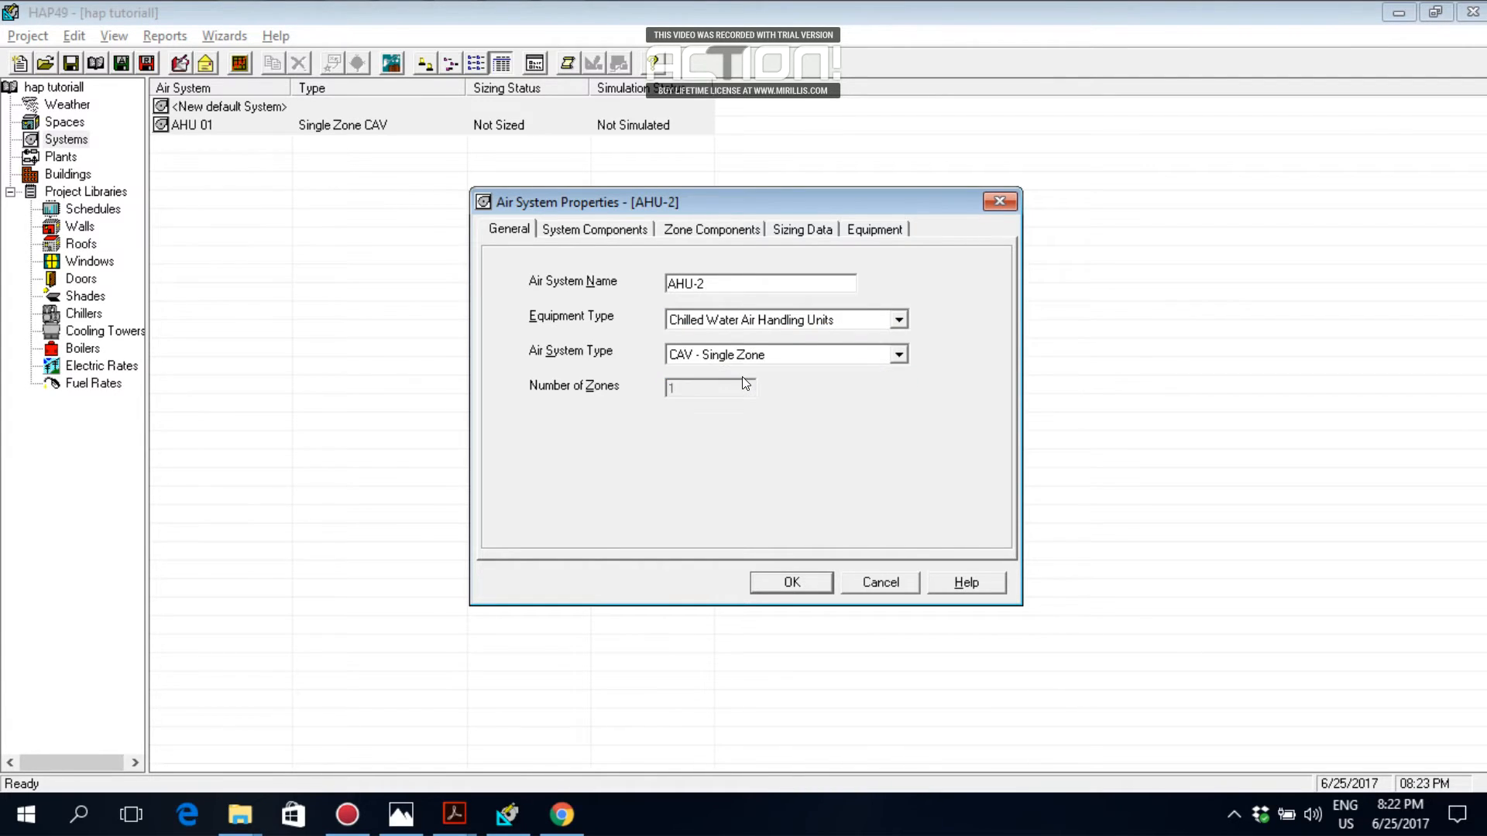
Exclude central heating from AHU-2 and set its supply duct heat gain to 10% and duct leakage to 5%
left_click(607, 224)
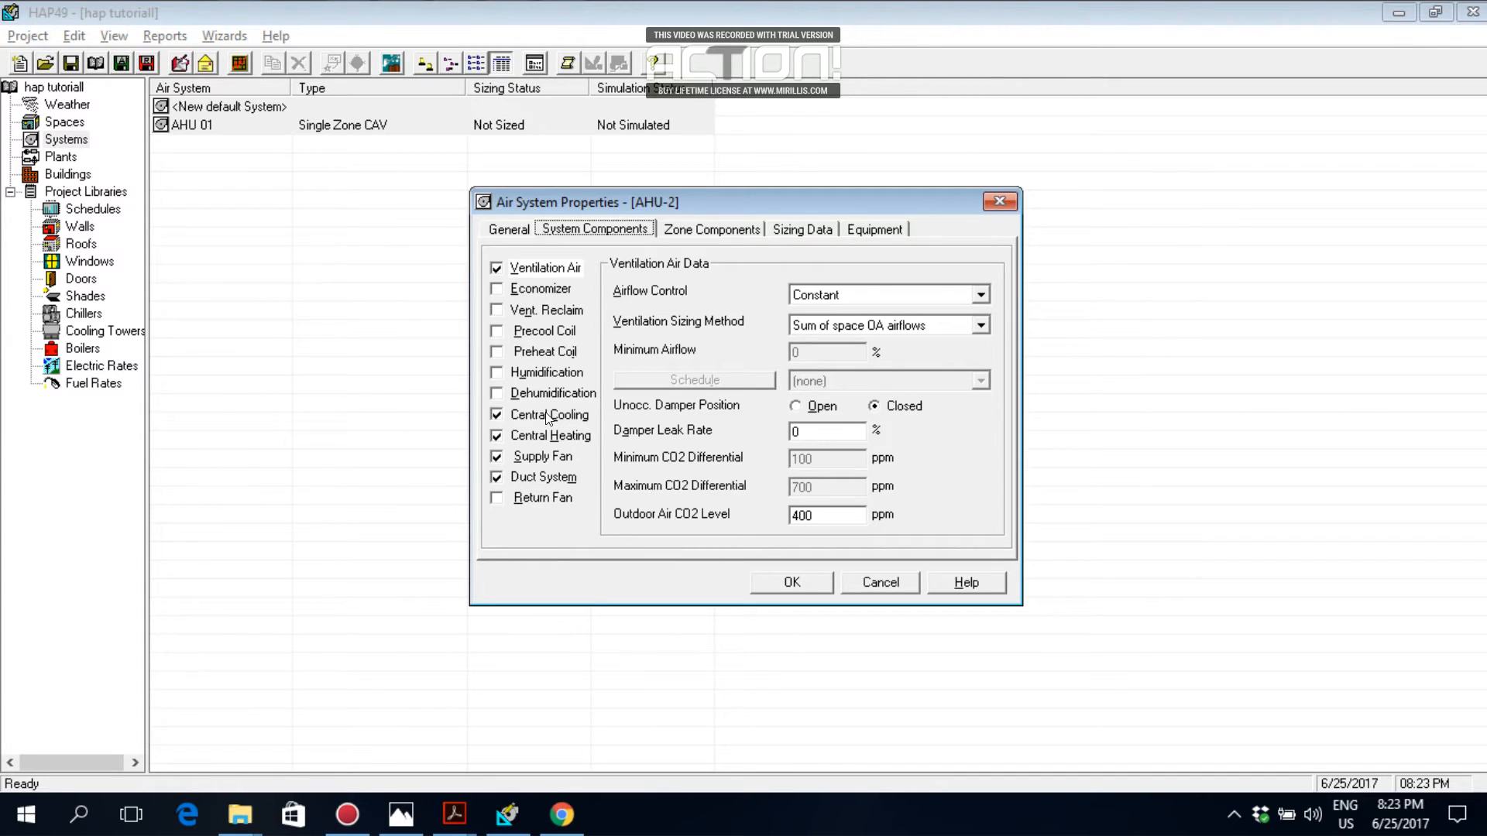
left_click(496, 438)
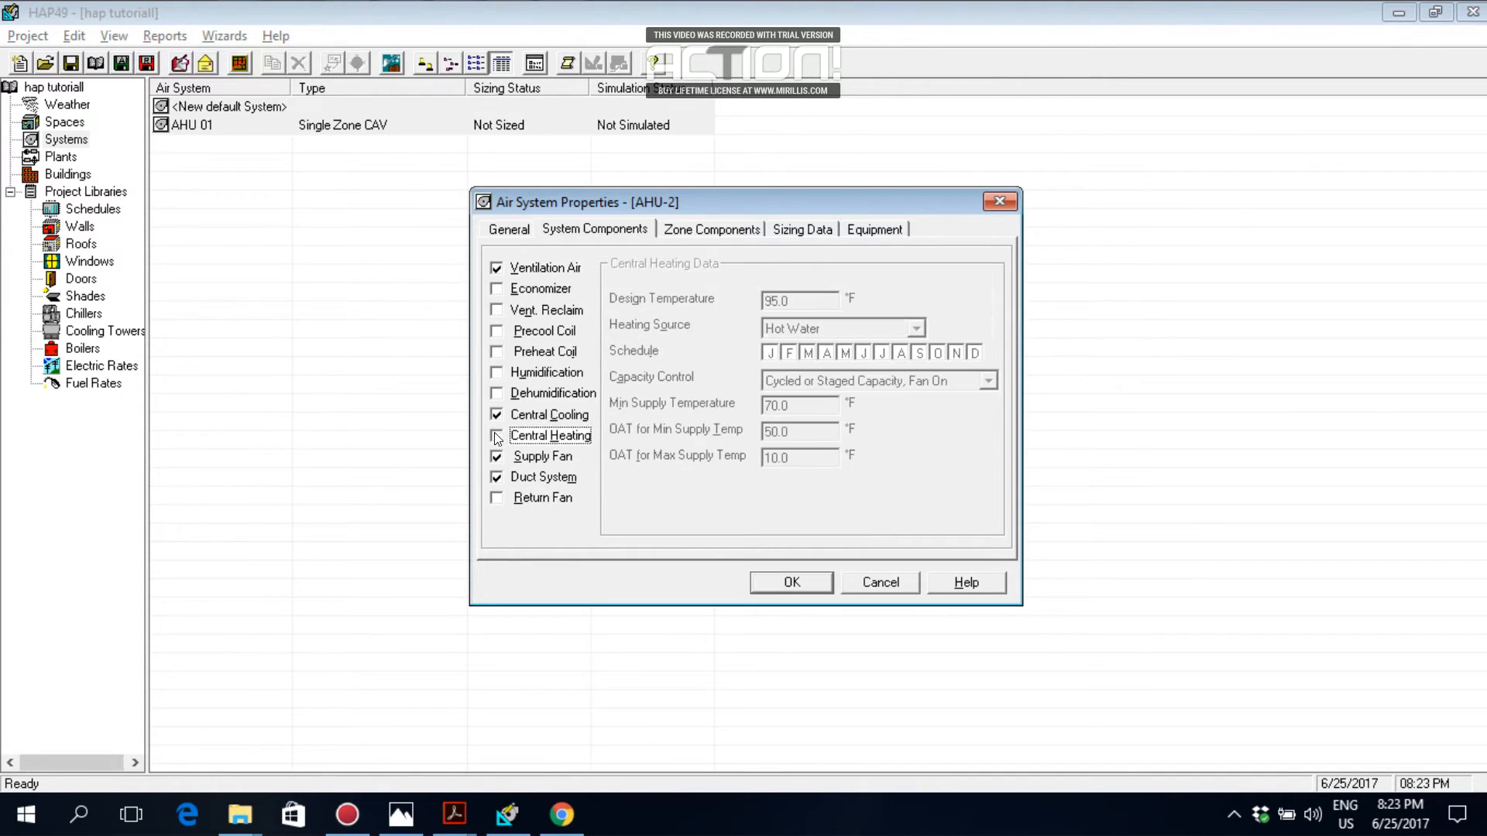
left_click(539, 455)
left_click(543, 477)
left_click(867, 318)
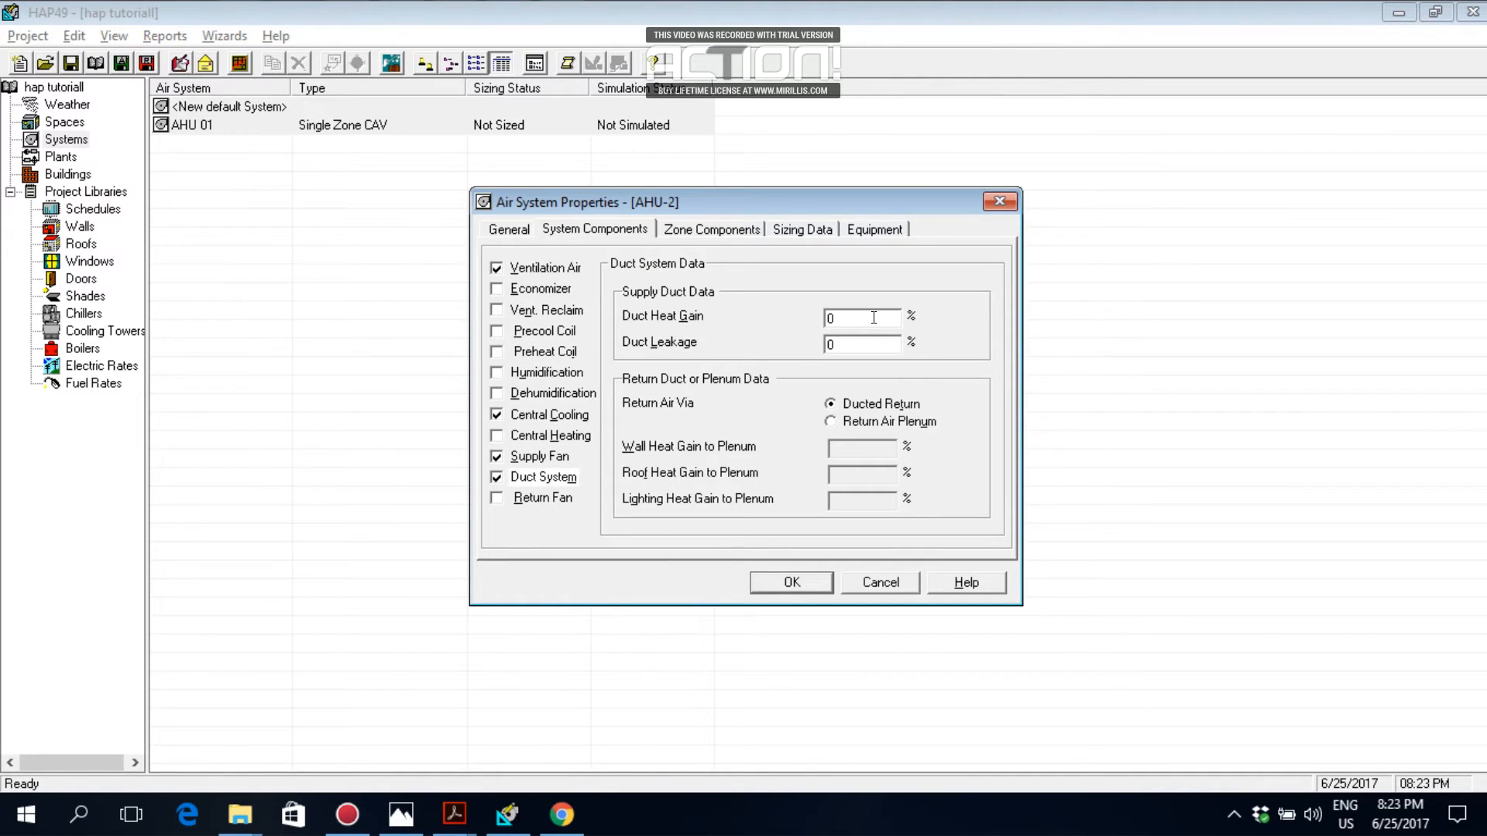
type("10")
left_click(847, 342)
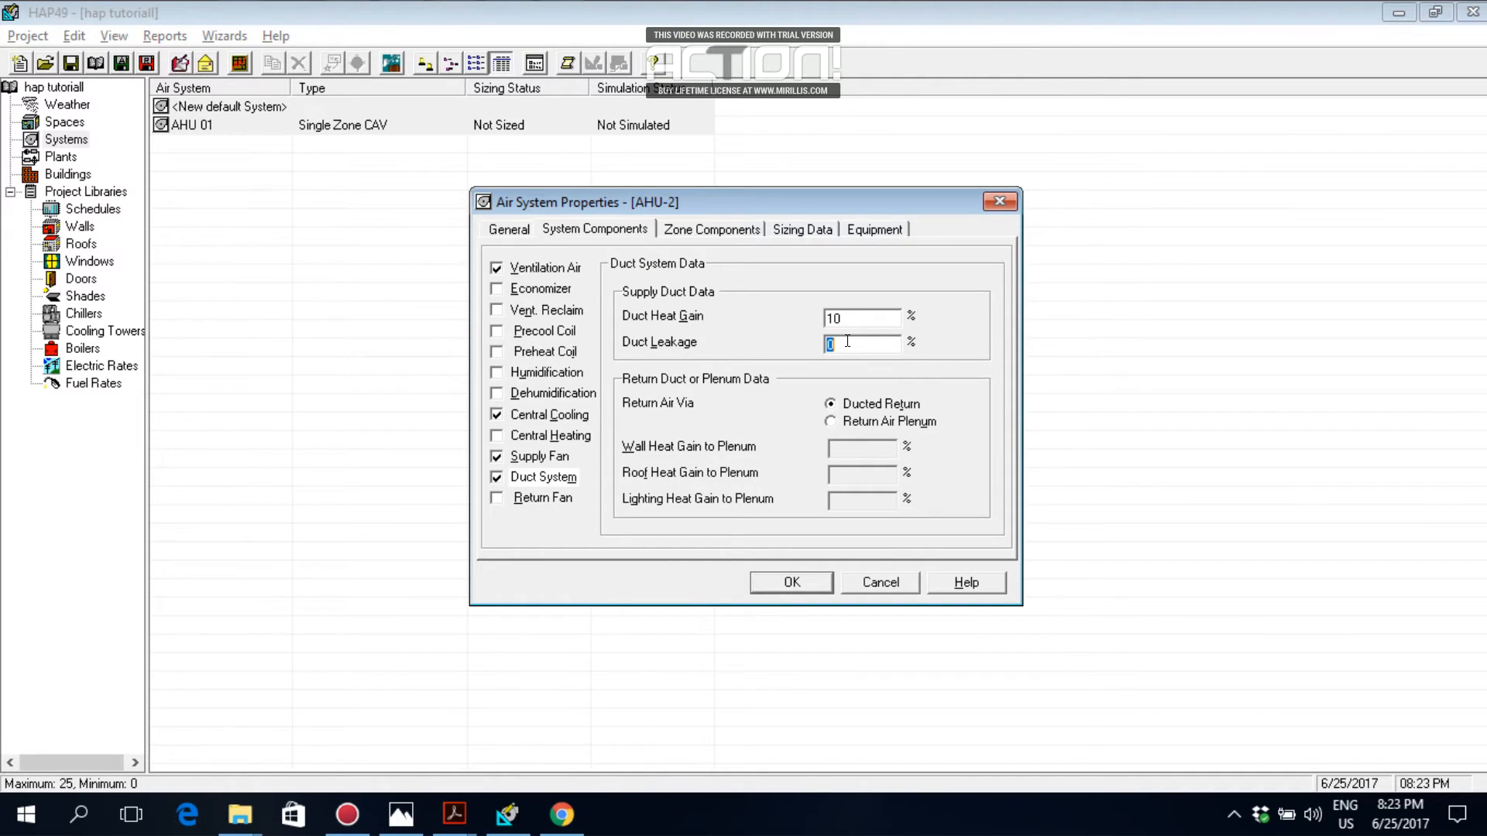
type("5")
Assign cabin 01, cabin 01(2), cabin 02, cabin 4, conf.room and meetin room to Zone 1 of AHU-2
left_click(707, 230)
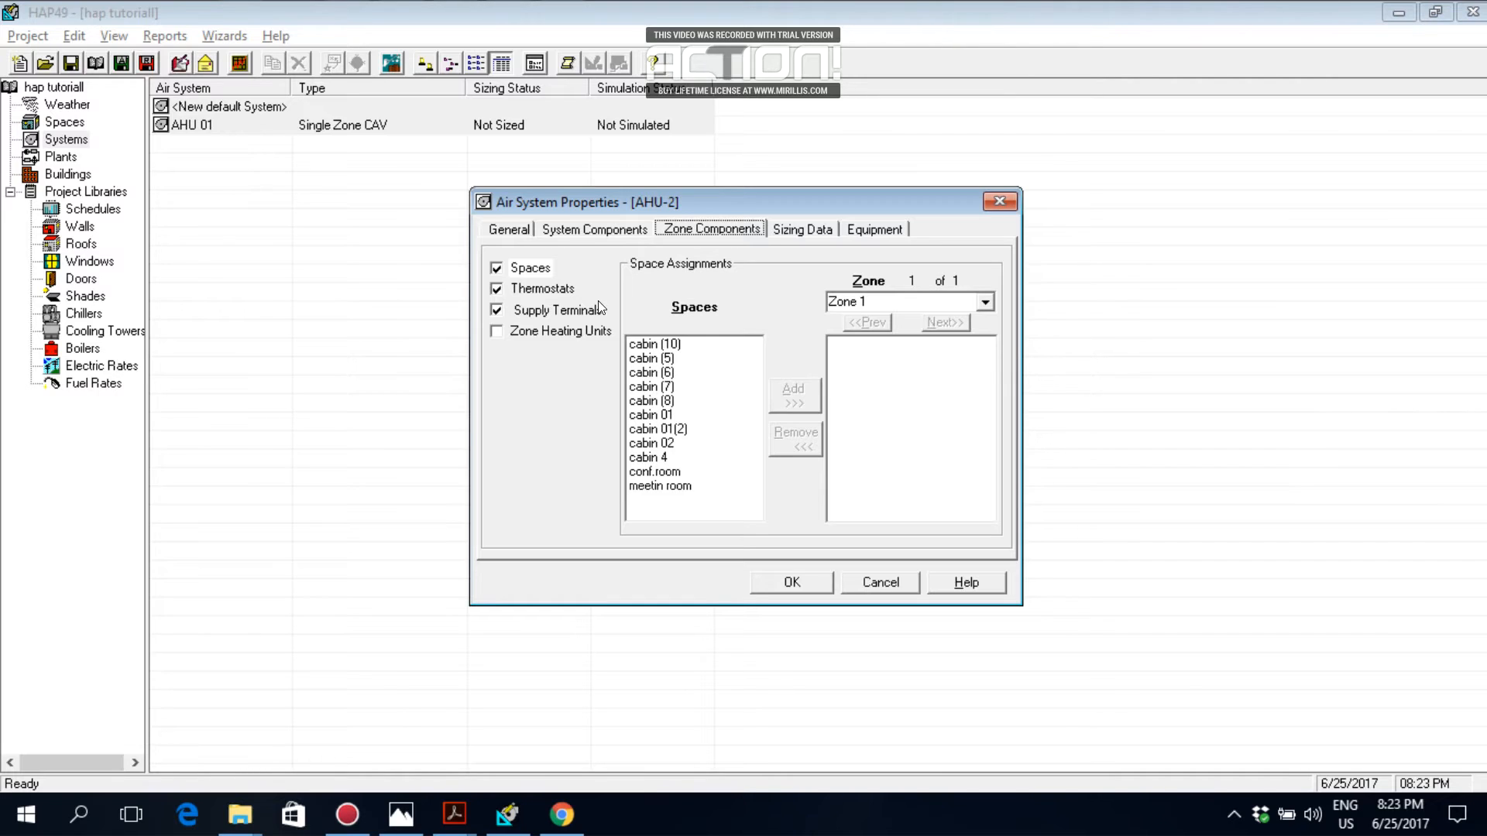
left_click(708, 499)
left_click(662, 416)
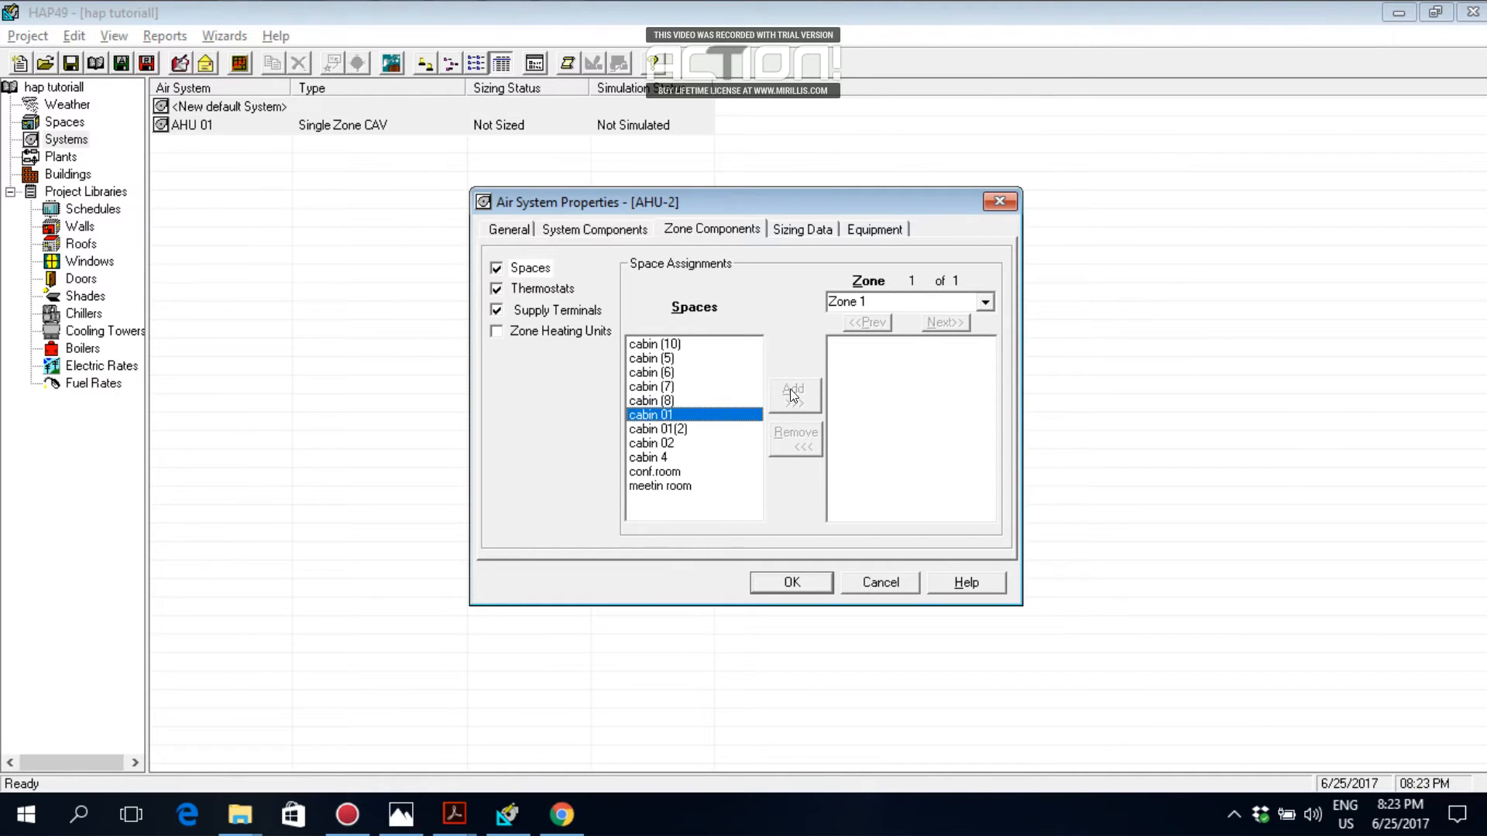
left_click(792, 395)
left_click(658, 429)
left_click(793, 395)
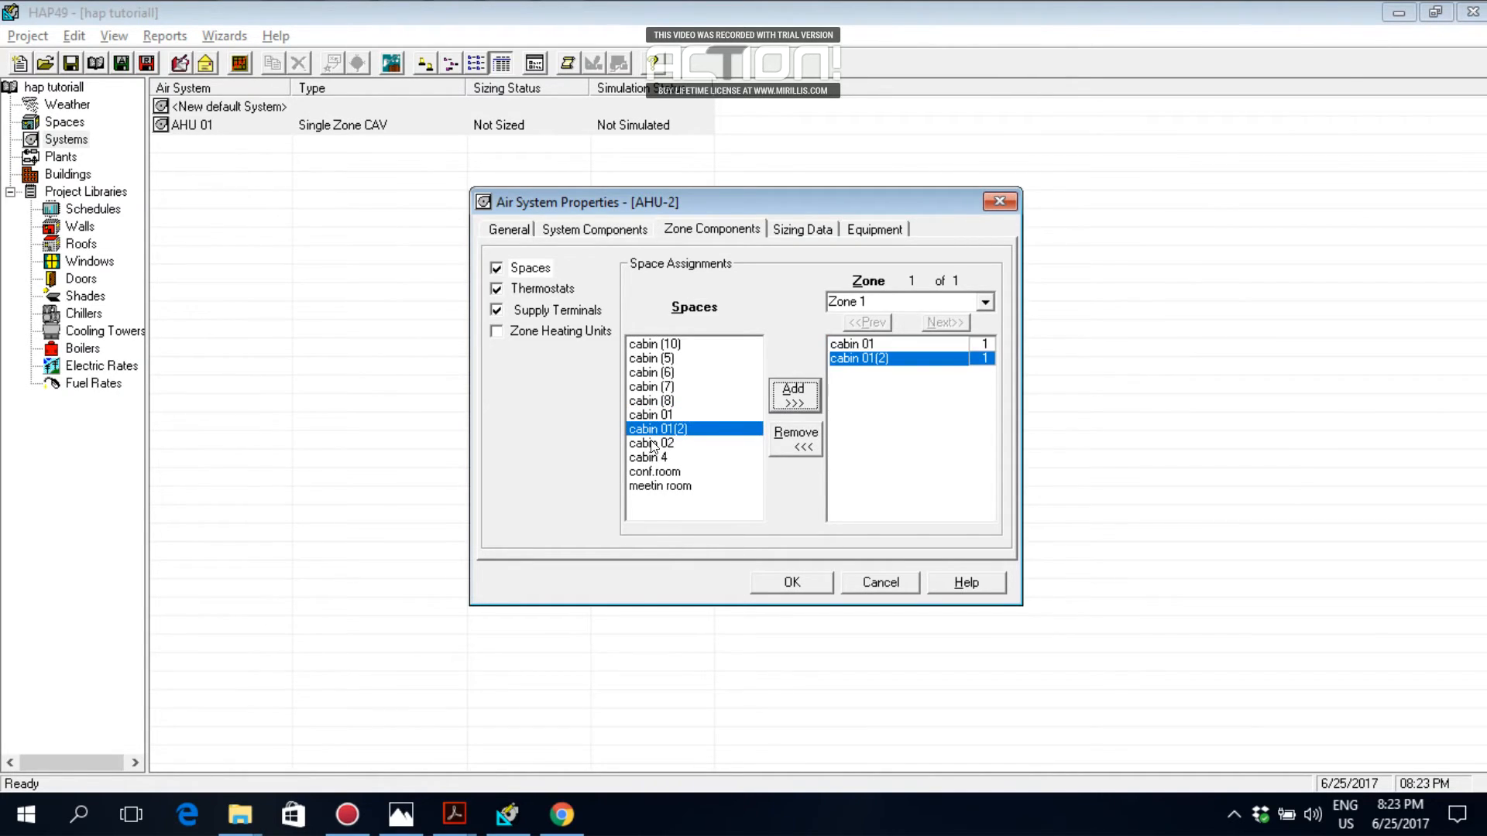
left_click(652, 443)
left_click(784, 396)
left_click(671, 457)
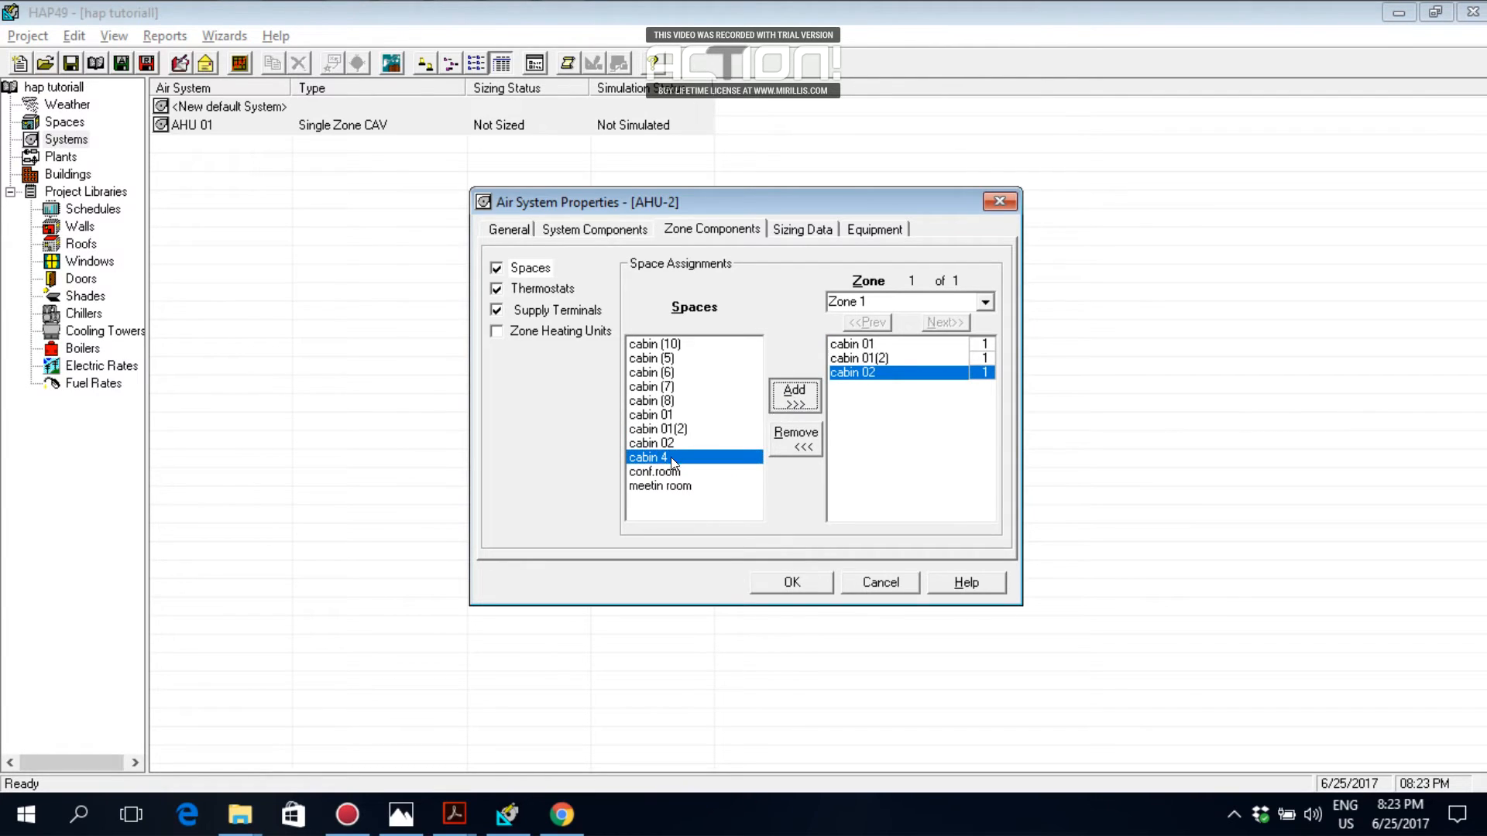
left_click(793, 396)
left_click(680, 469)
left_click(795, 396)
left_click(676, 485)
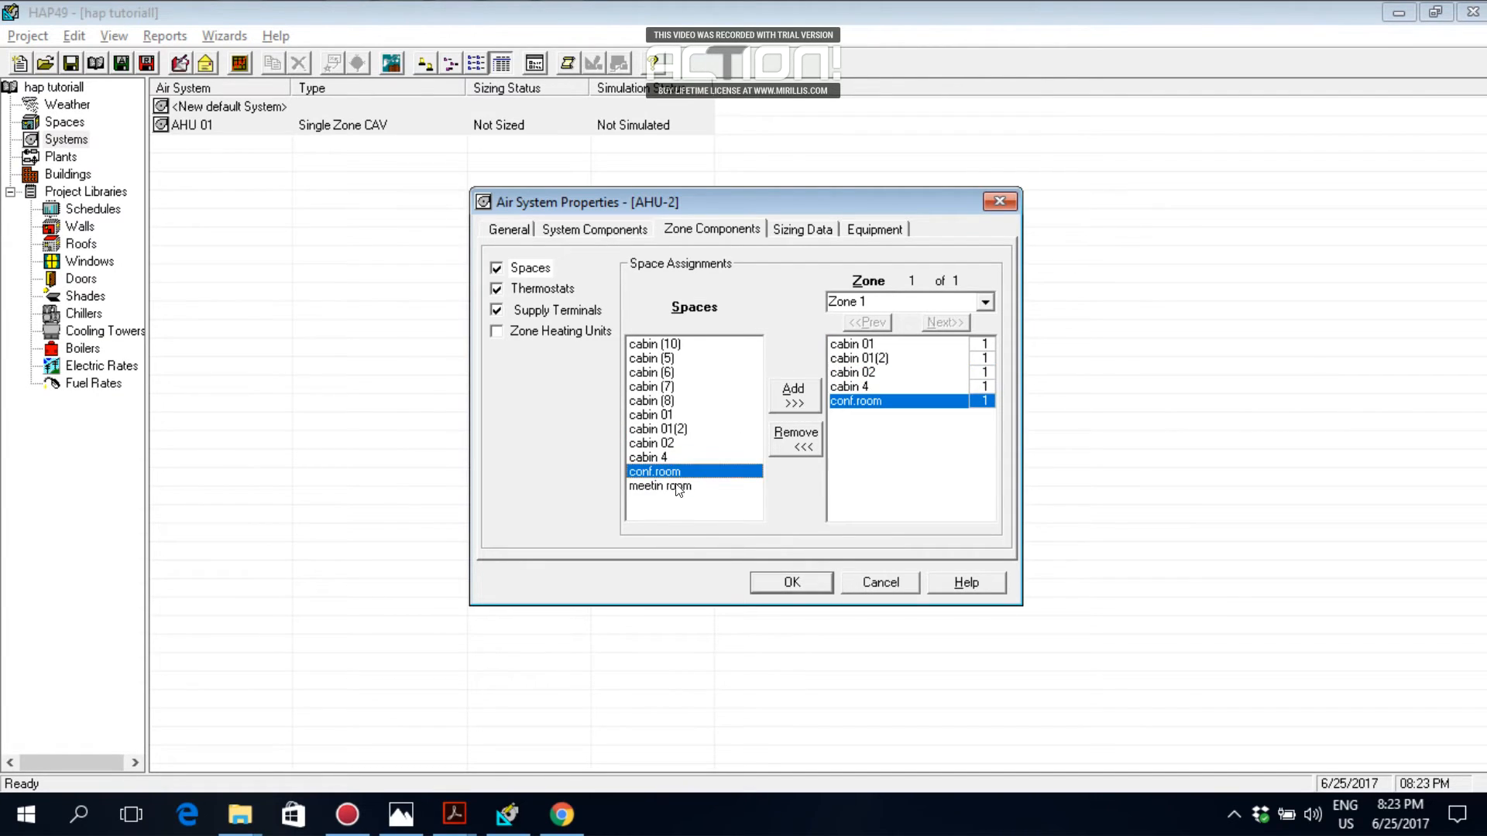
left_click(676, 486)
left_click(812, 391)
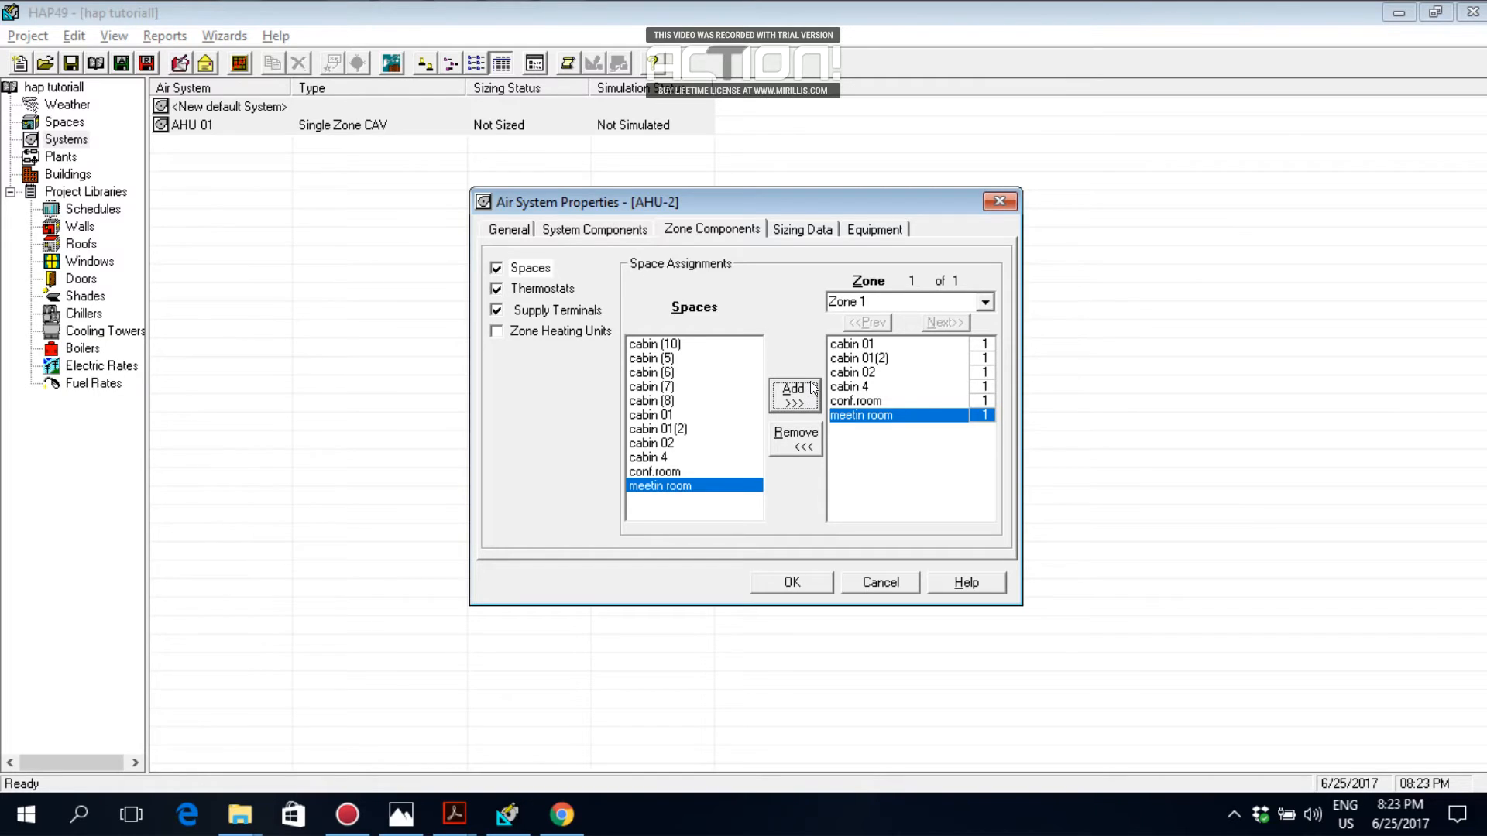
Set AHU-2's cooling thermostat setpoints for all zones to 72 °F occupied and 75 °F unoccupied
left_click(541, 289)
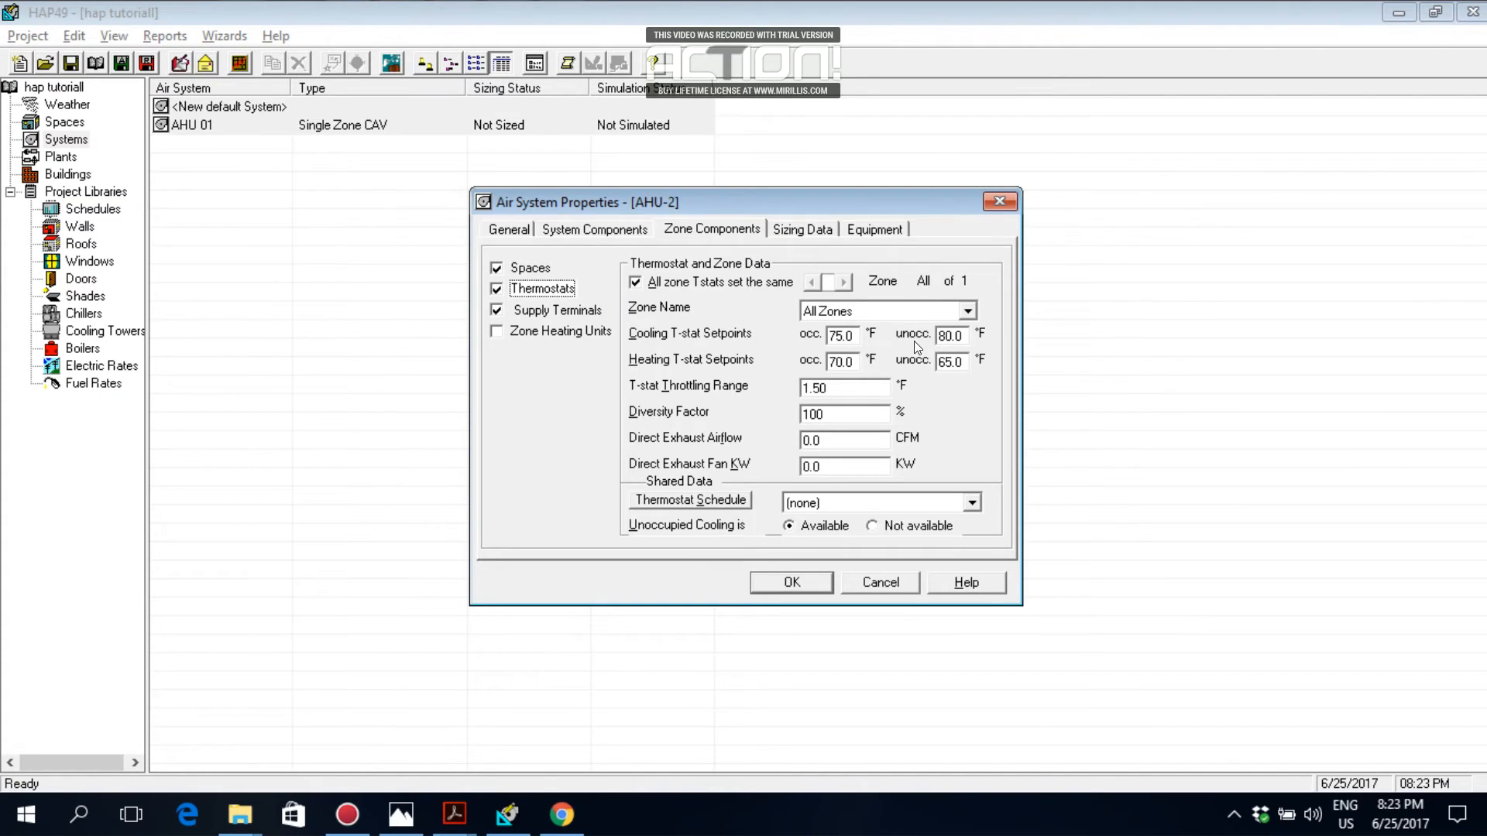
double_click(841, 335)
type("72")
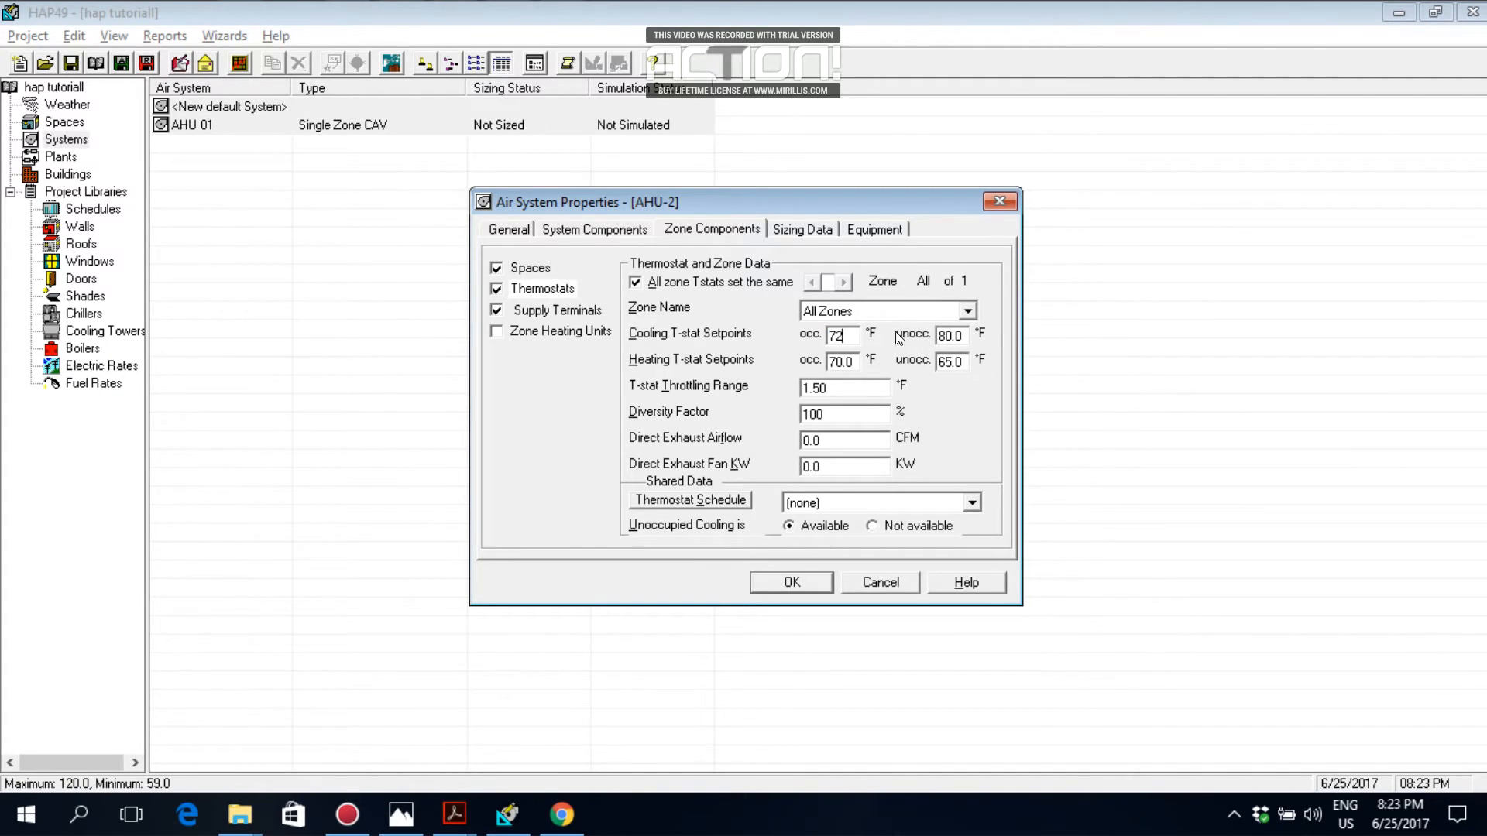
double_click(939, 336)
type("75")
Assign the THRM 01 thermostat schedule to AHU-2 and save the air system
left_click(830, 502)
left_click(821, 563)
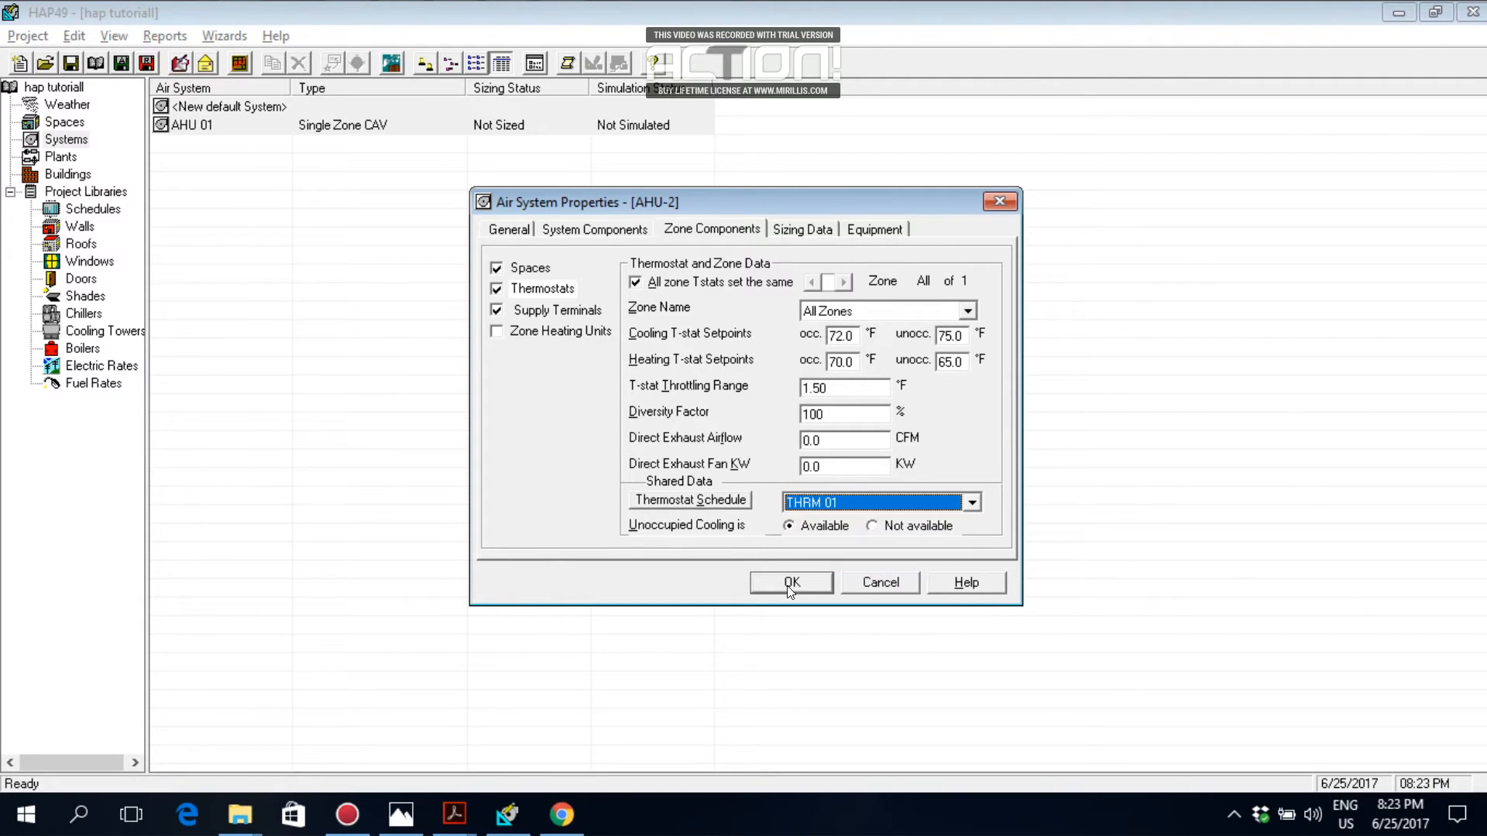
left_click(789, 583)
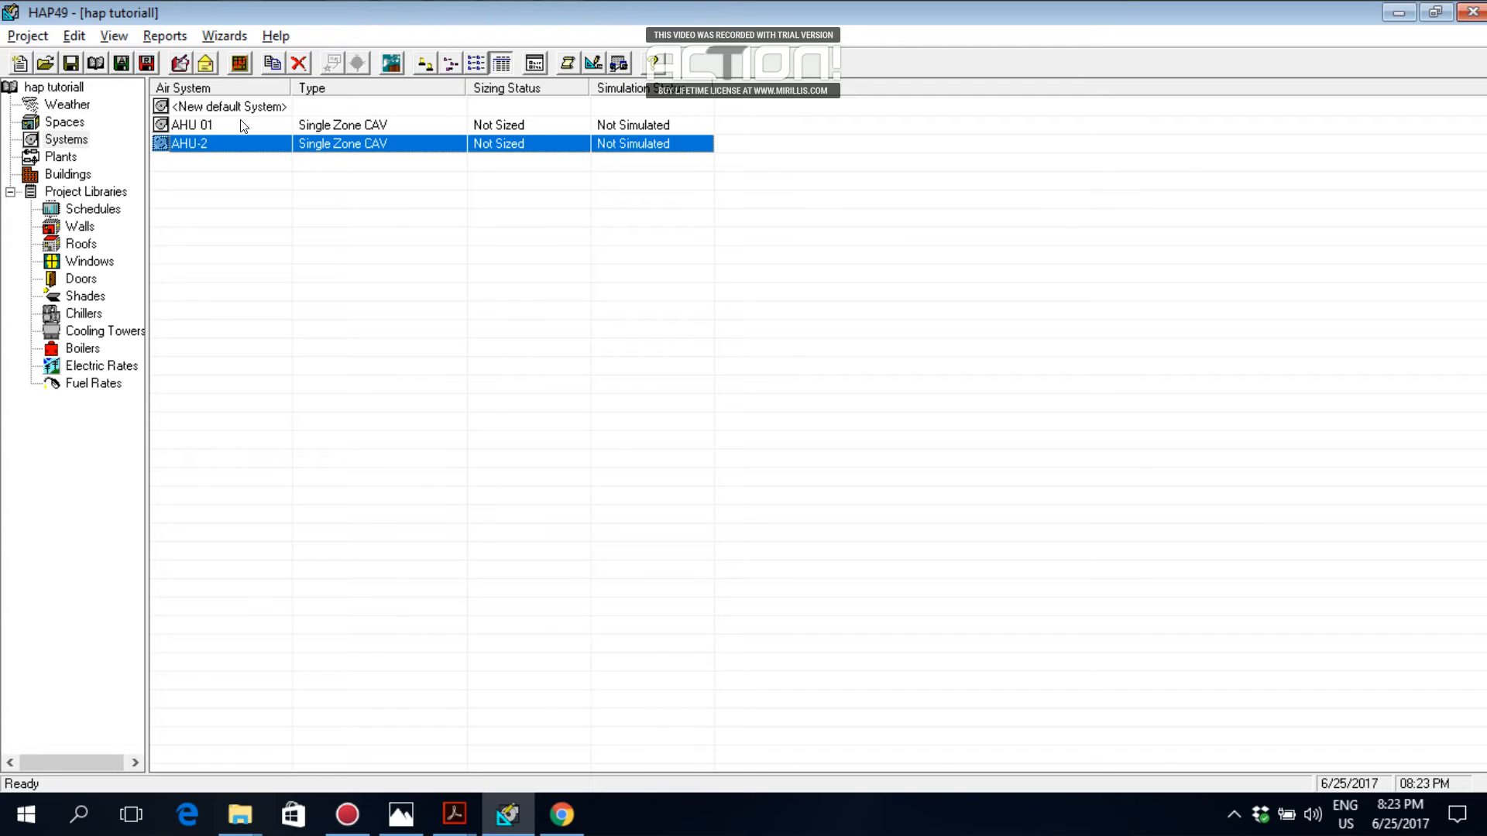
Rename the AHU-2 air system as AHU-02 and select AHU 01 in the air system list
double_click(204, 142)
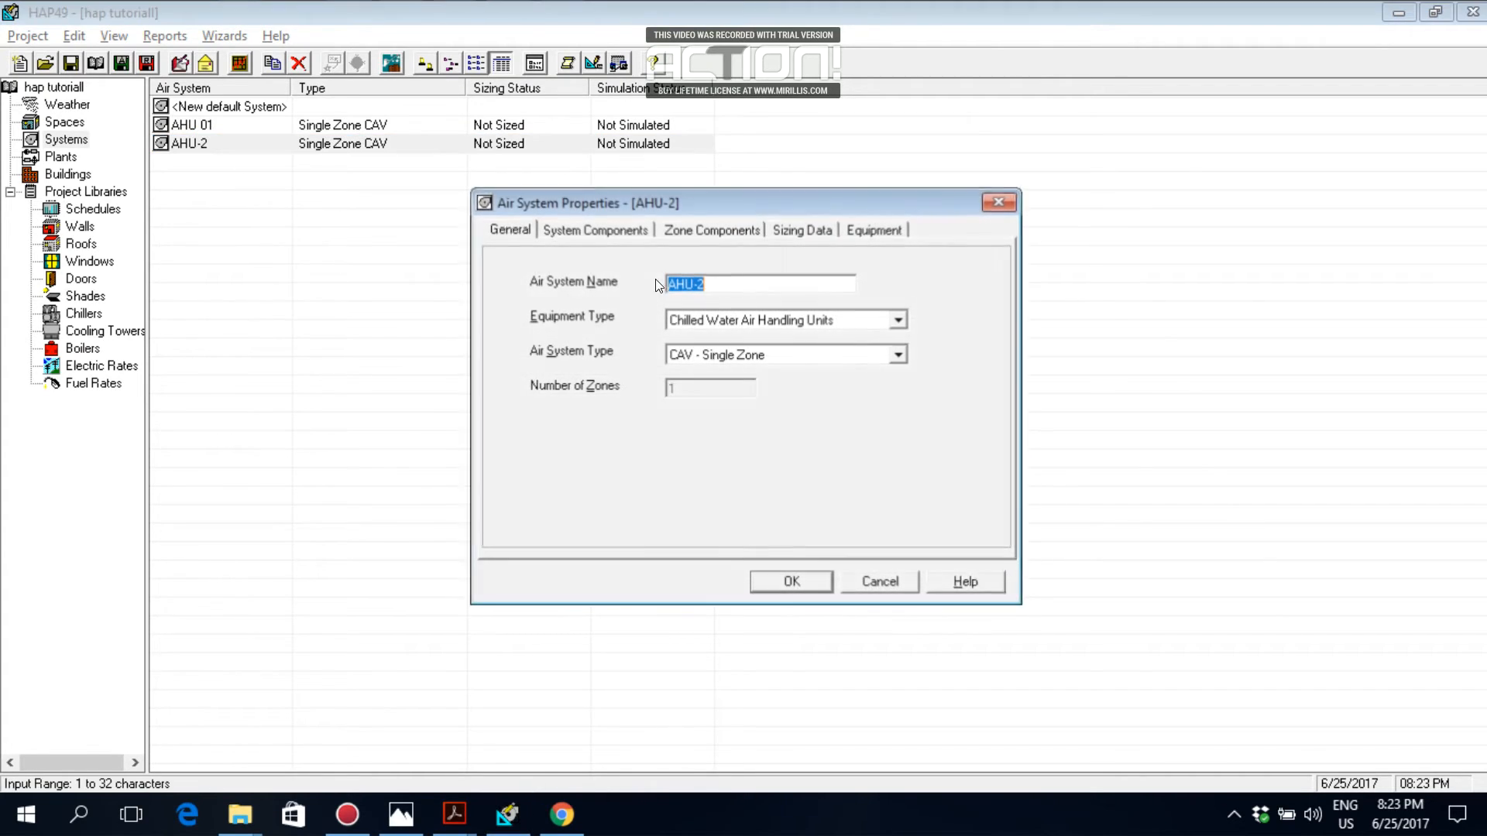
left_click(697, 283)
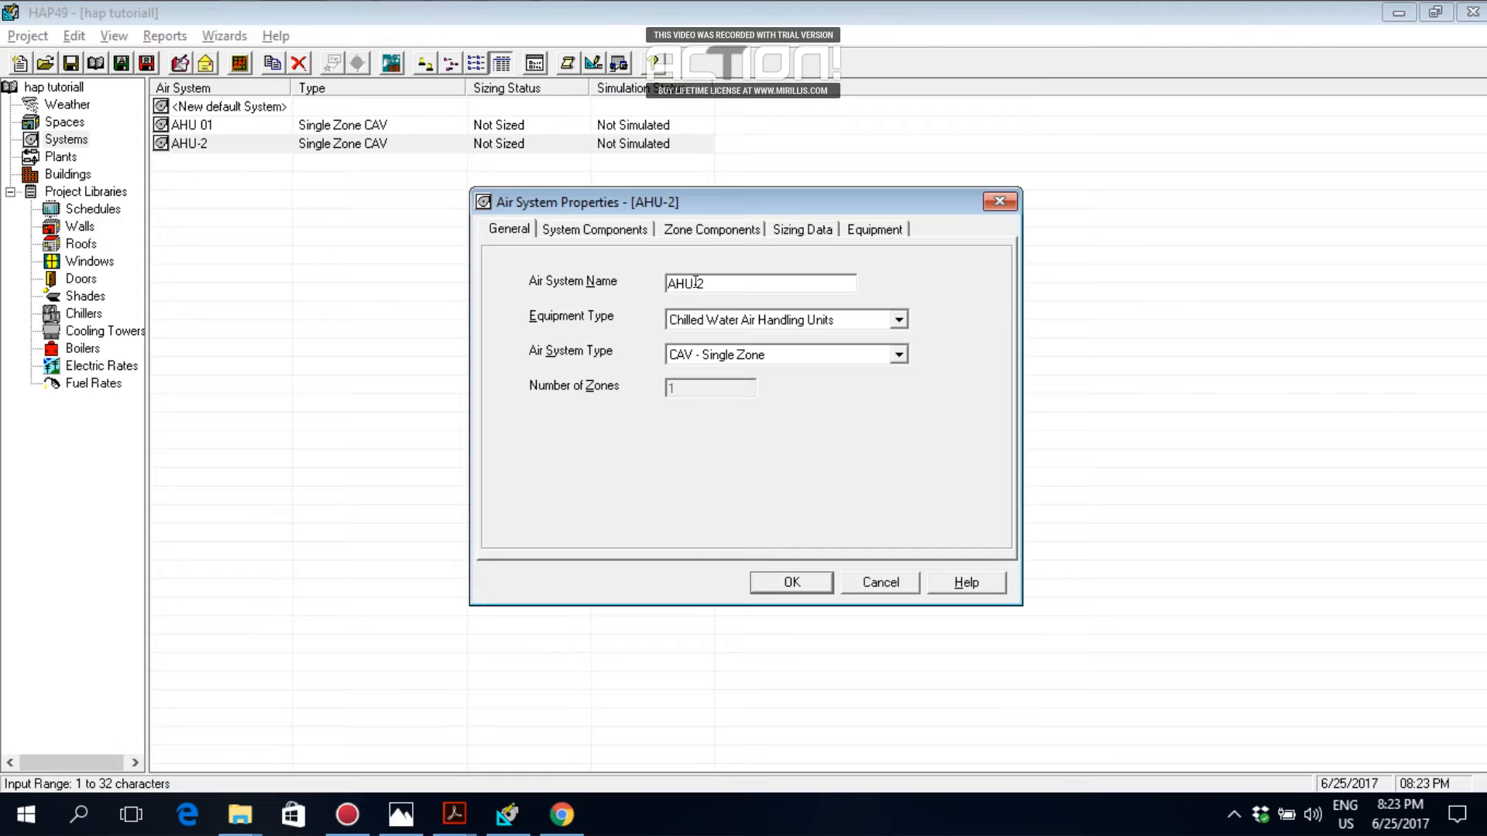
type("0")
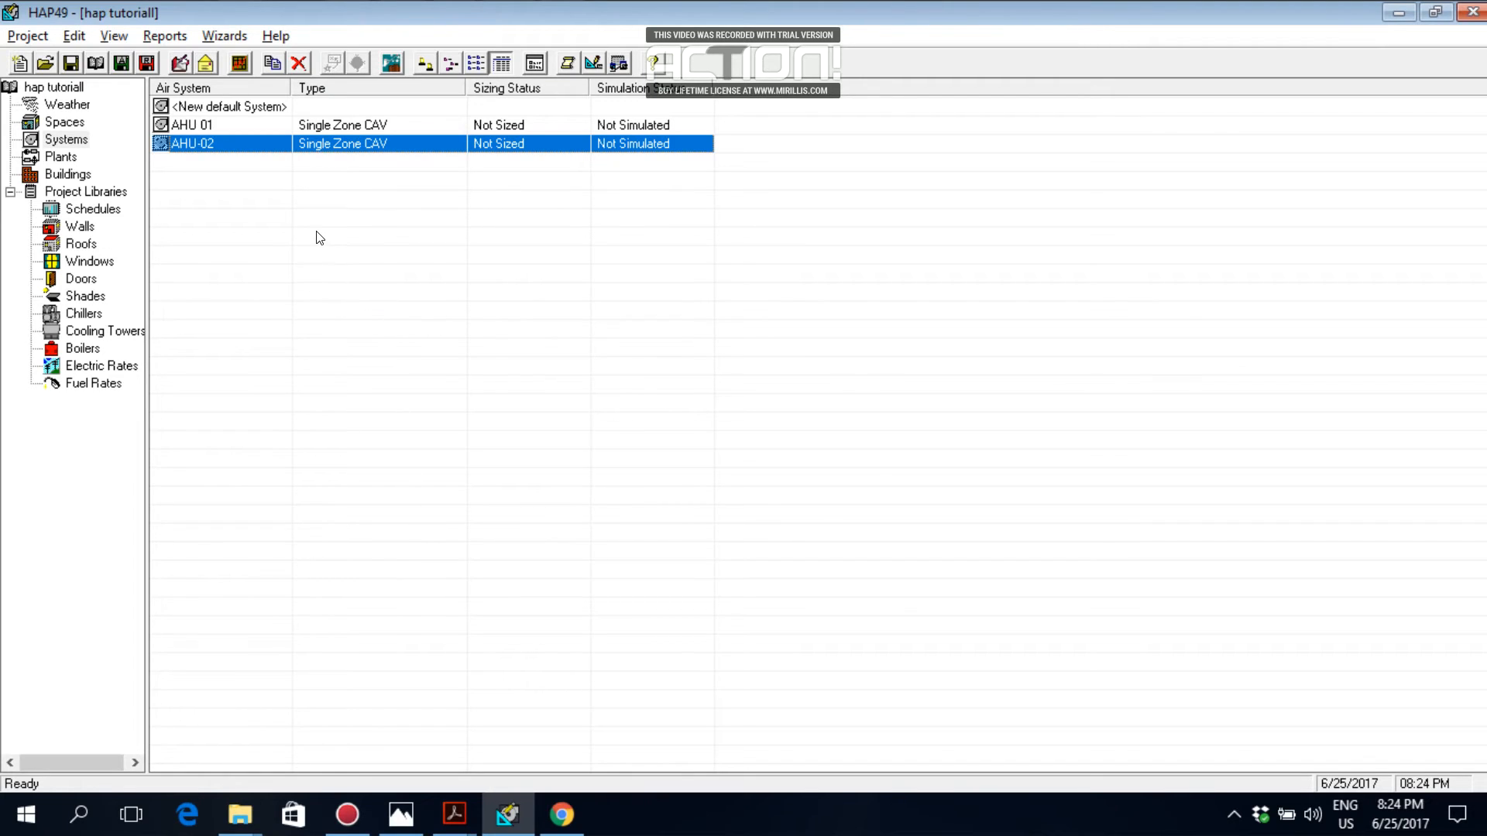
left_click(223, 127)
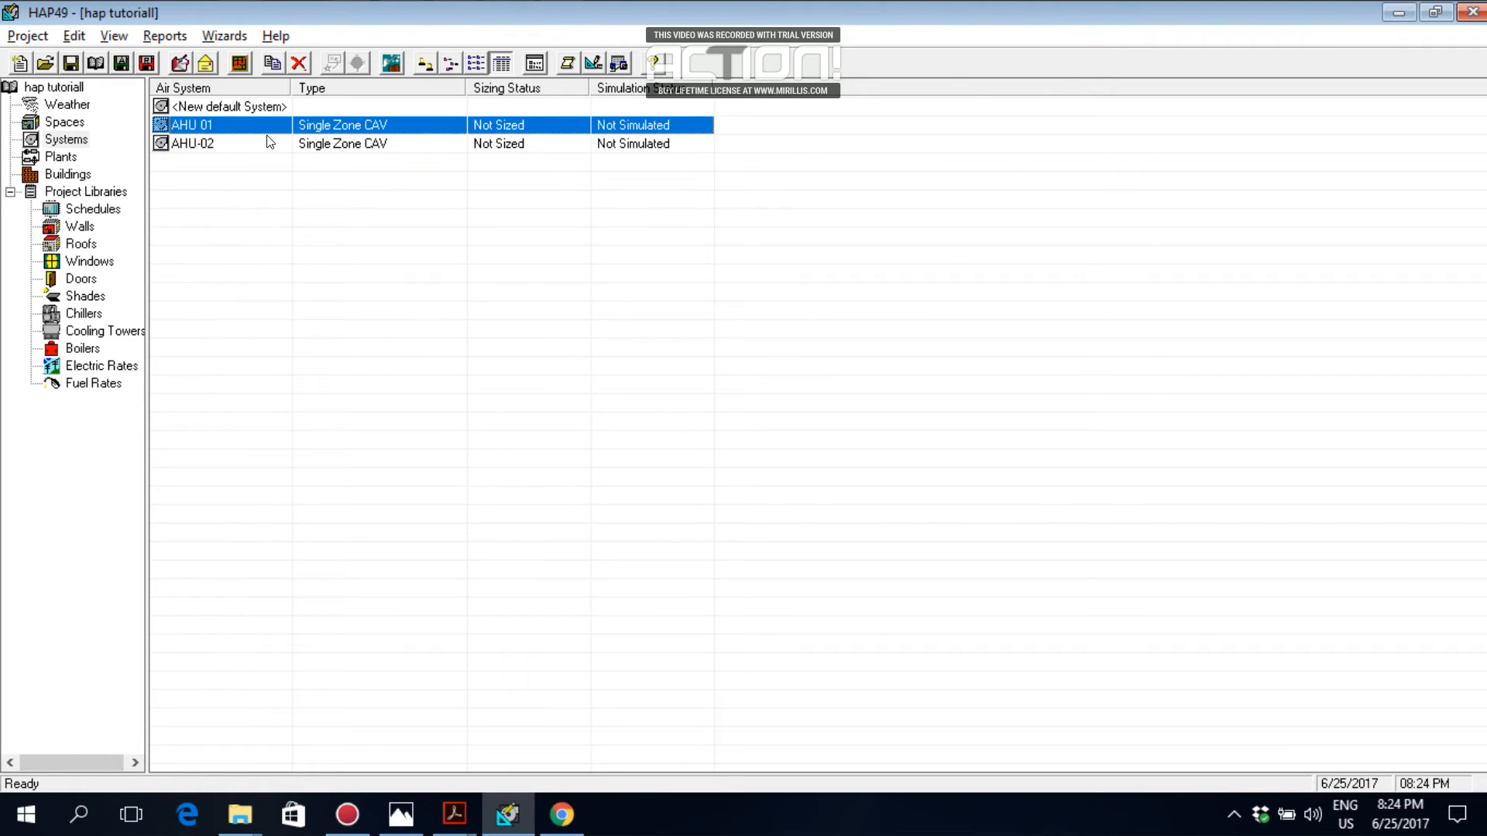
Generate and preview the system design reports for AHU 01, adding the Ventilation Sizing Summary table
right_click(242, 129)
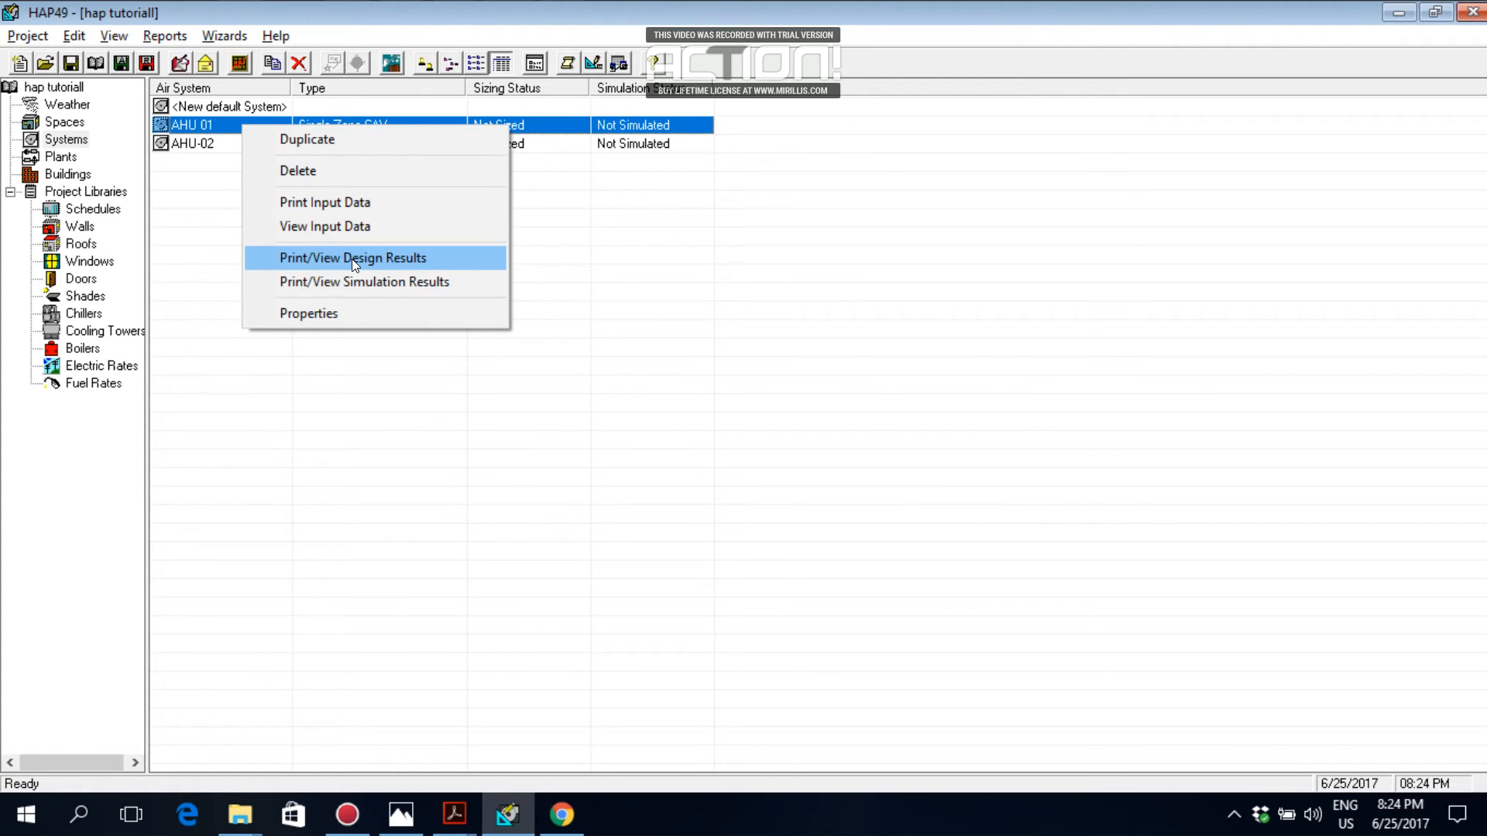
left_click(411, 260)
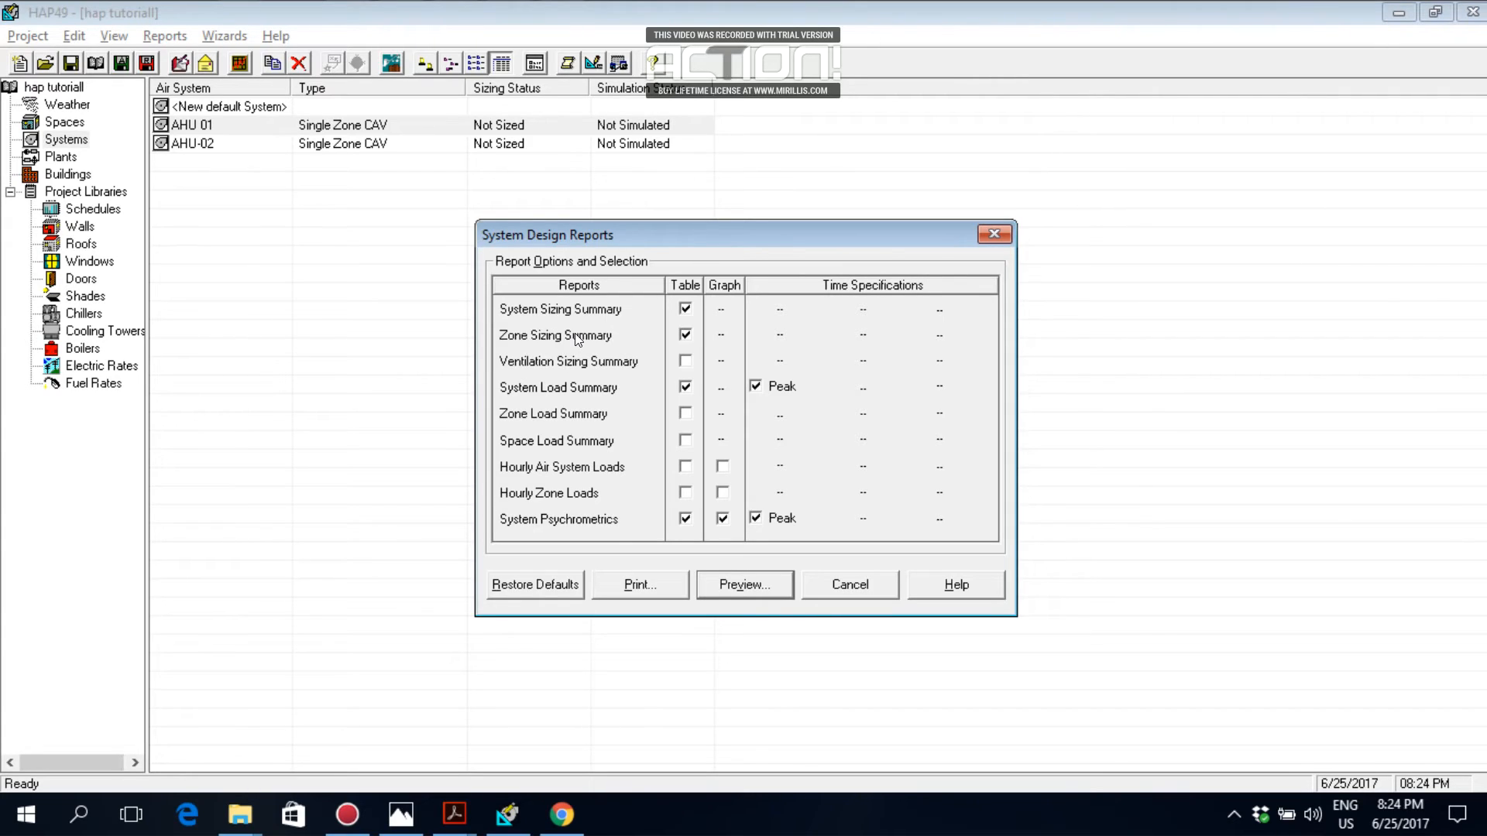
left_click(686, 361)
left_click(758, 592)
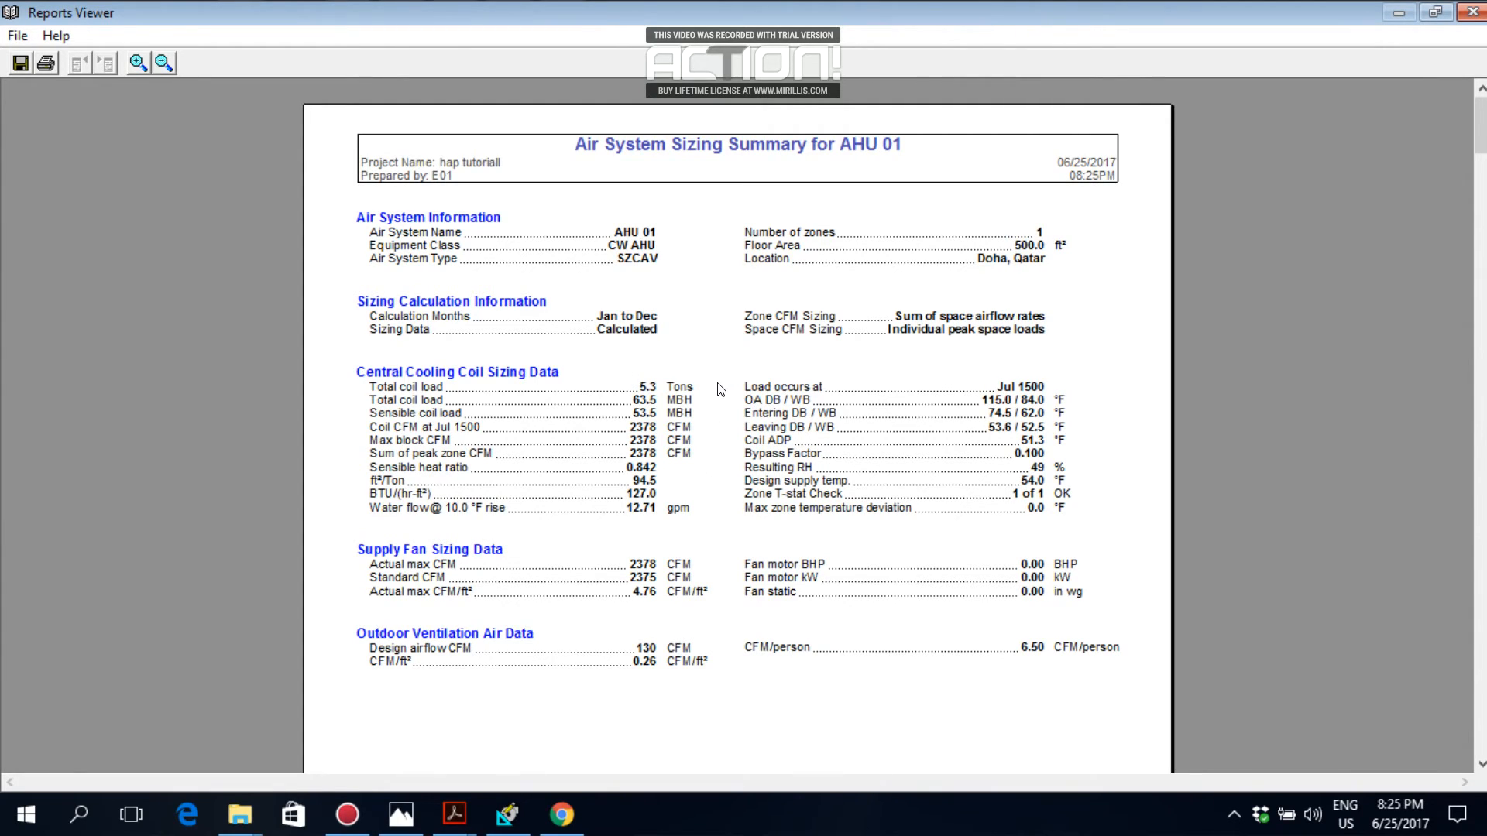
Examine AHU 01's sizing summary for coil load, supply fan airflow, outdoor ventilation airflow, outdoor-air temperatures and resulting relative humidity
left_click(642, 388)
left_click(684, 416)
left_click_drag(703, 565, 640, 576)
left_click_drag(507, 551, 357, 553)
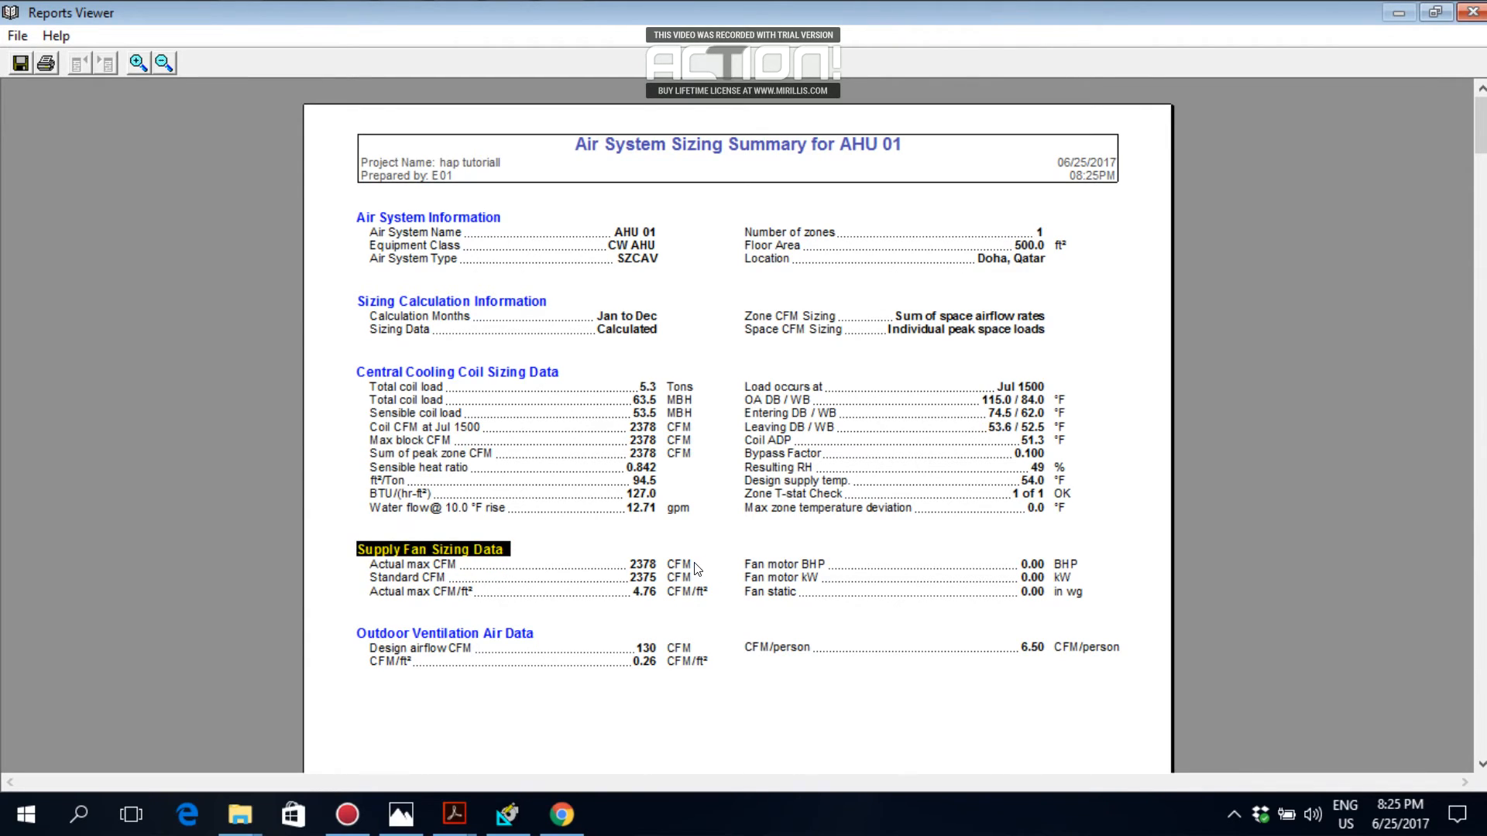
left_click_drag(697, 569, 613, 573)
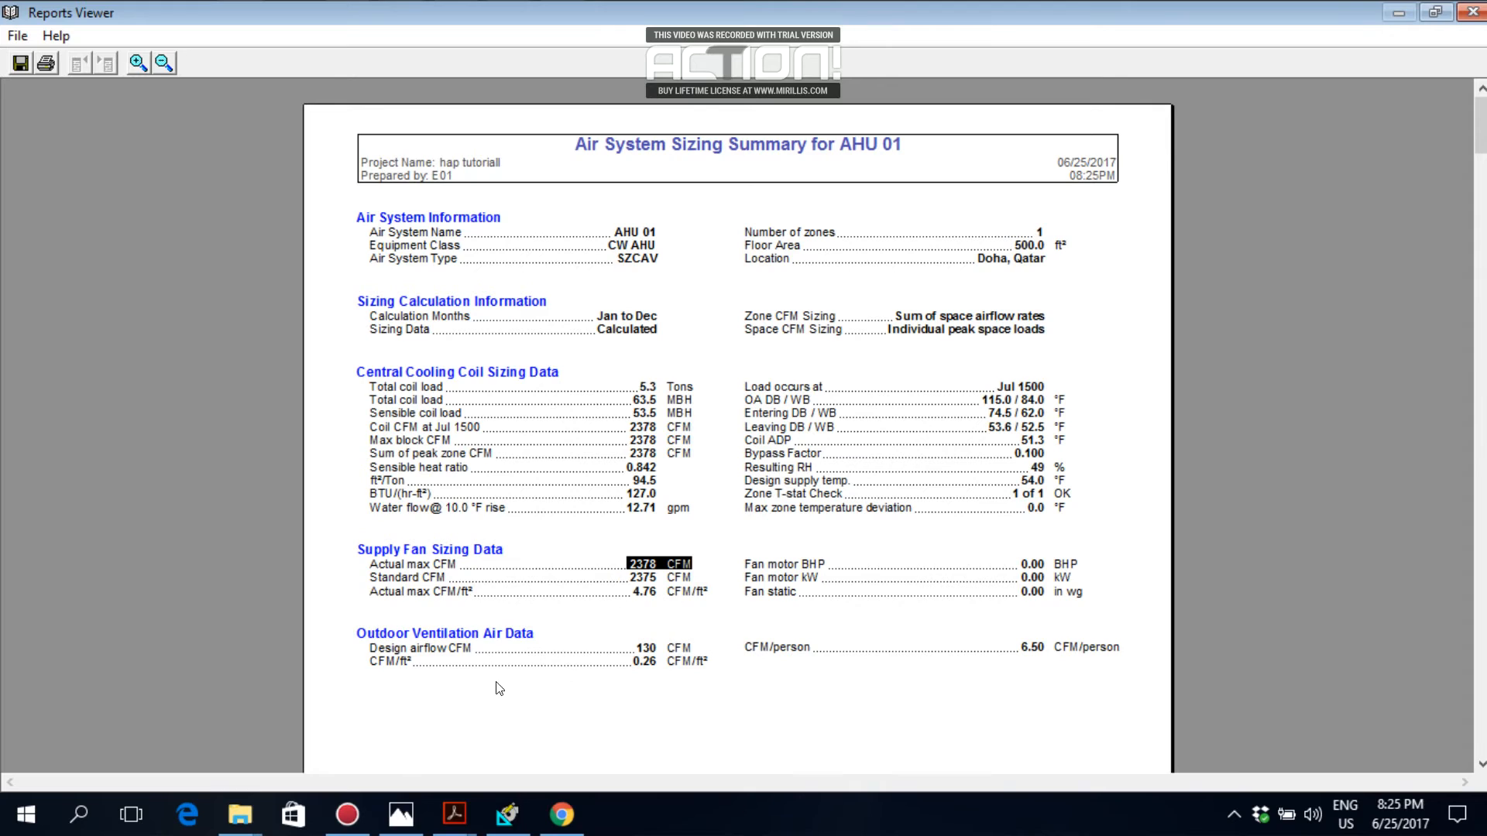
scroll(542, 589, "down", 2)
left_click_drag(700, 582, 639, 593)
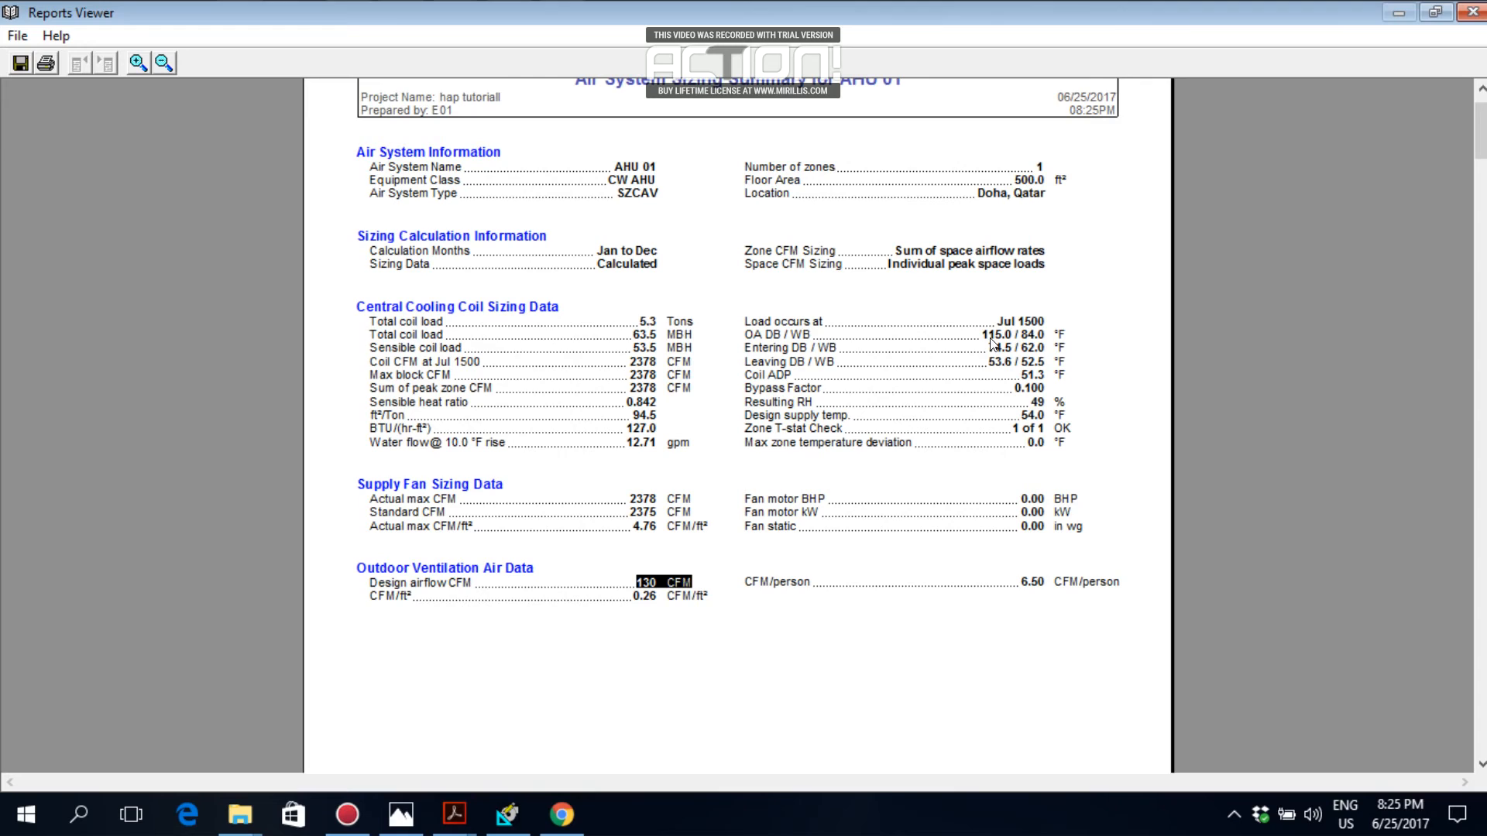
left_click_drag(1053, 335, 981, 338)
left_click_drag(1065, 403, 1033, 408)
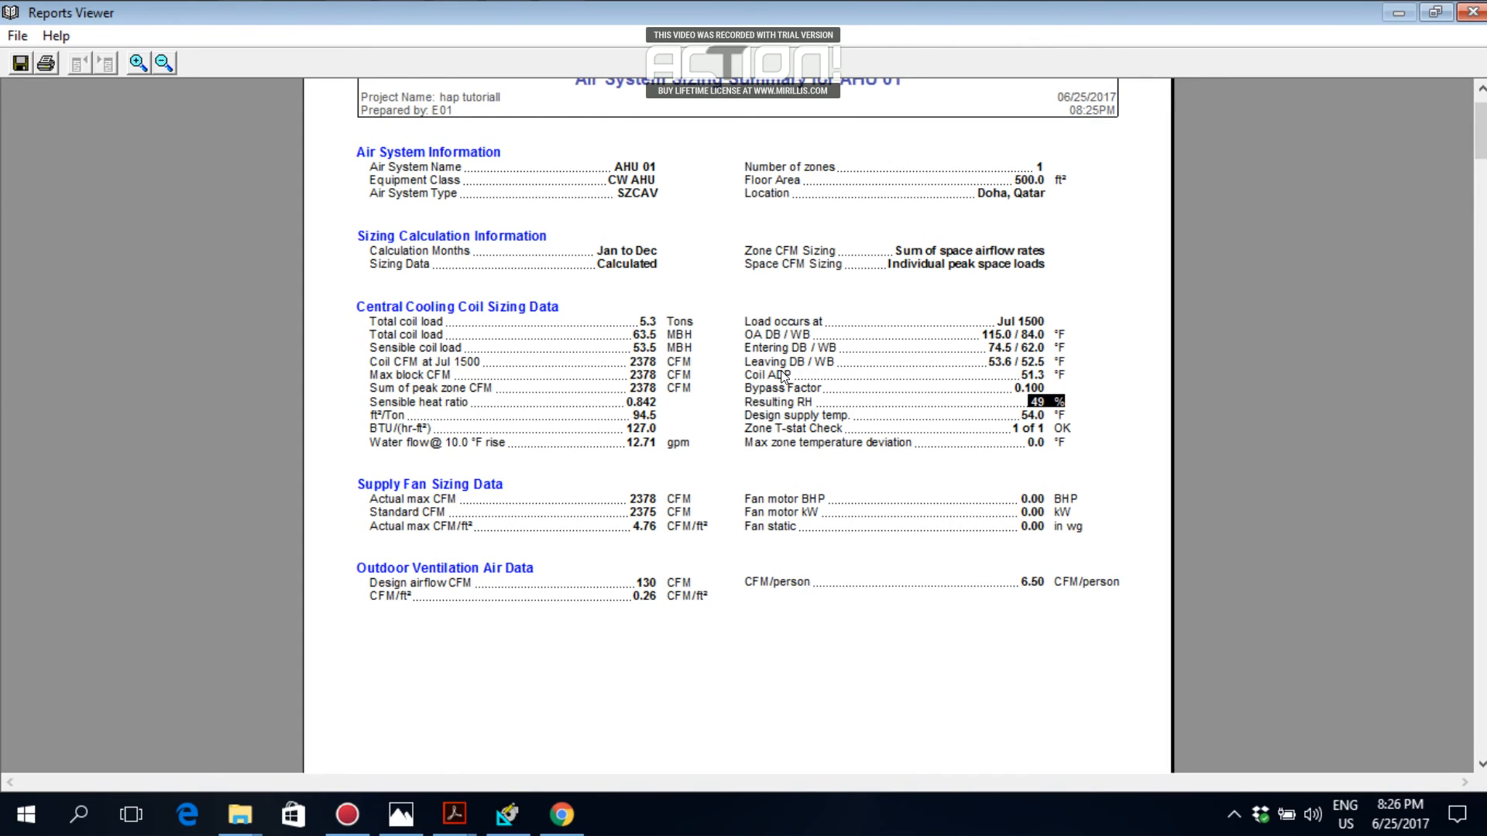
scroll(674, 345, "down", 3)
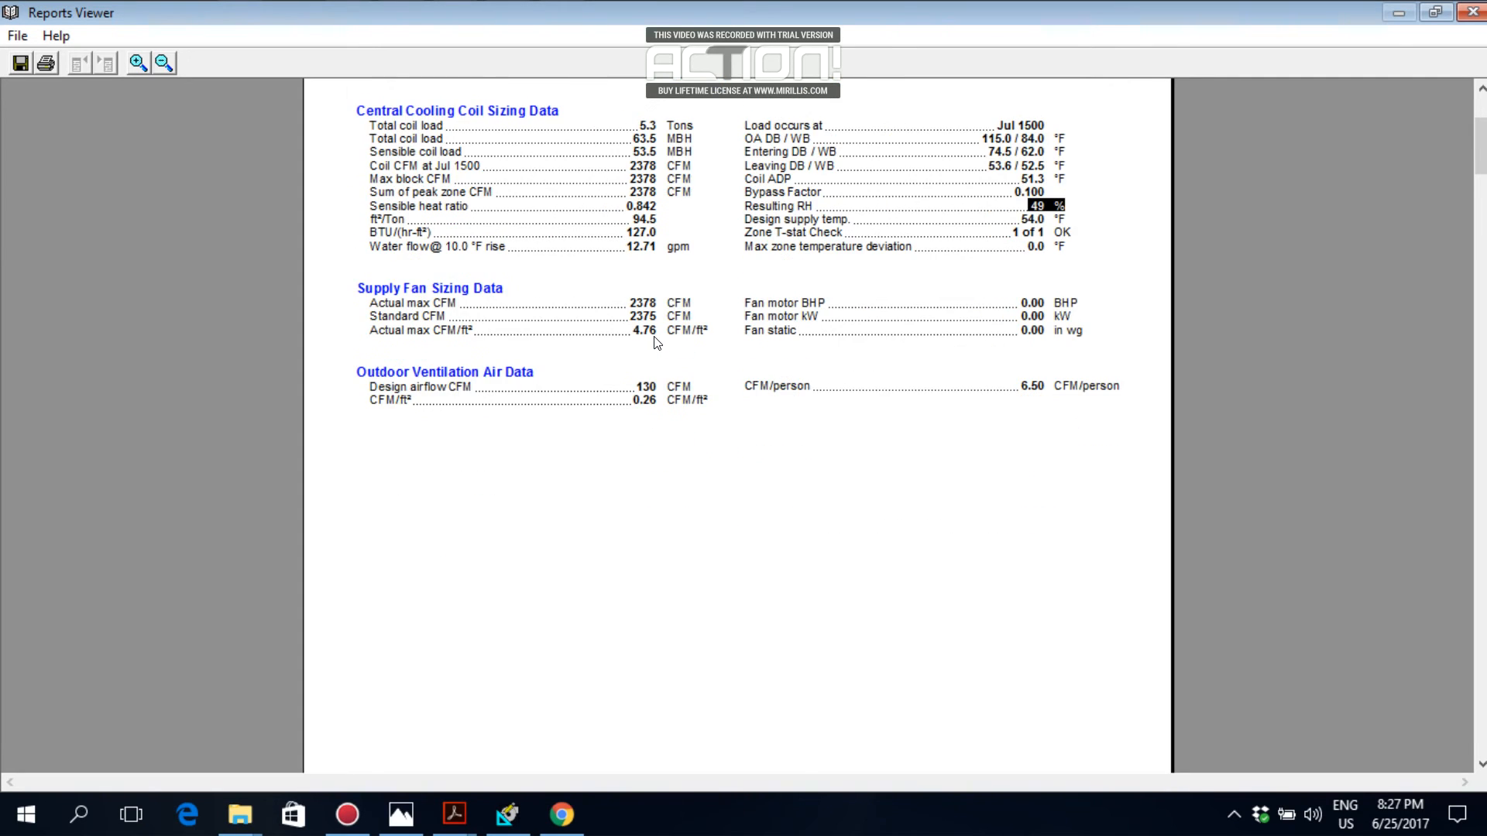
scroll(662, 310, "up", 4)
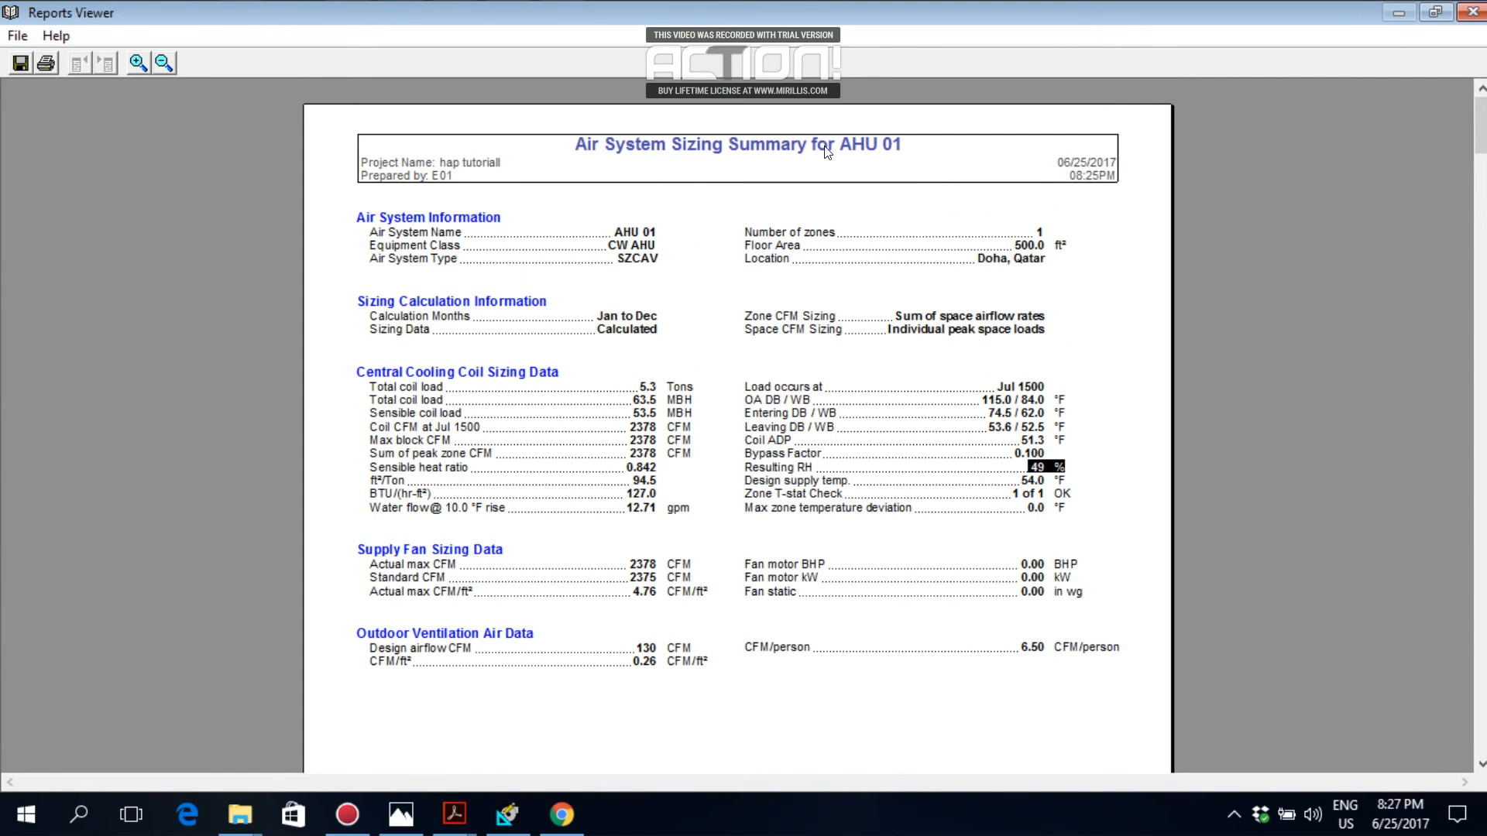
Review AHU 01's Zone Sizing Summary and ventilation sizing tables, including the airflow for each cabin
scroll(821, 310, "down", 12)
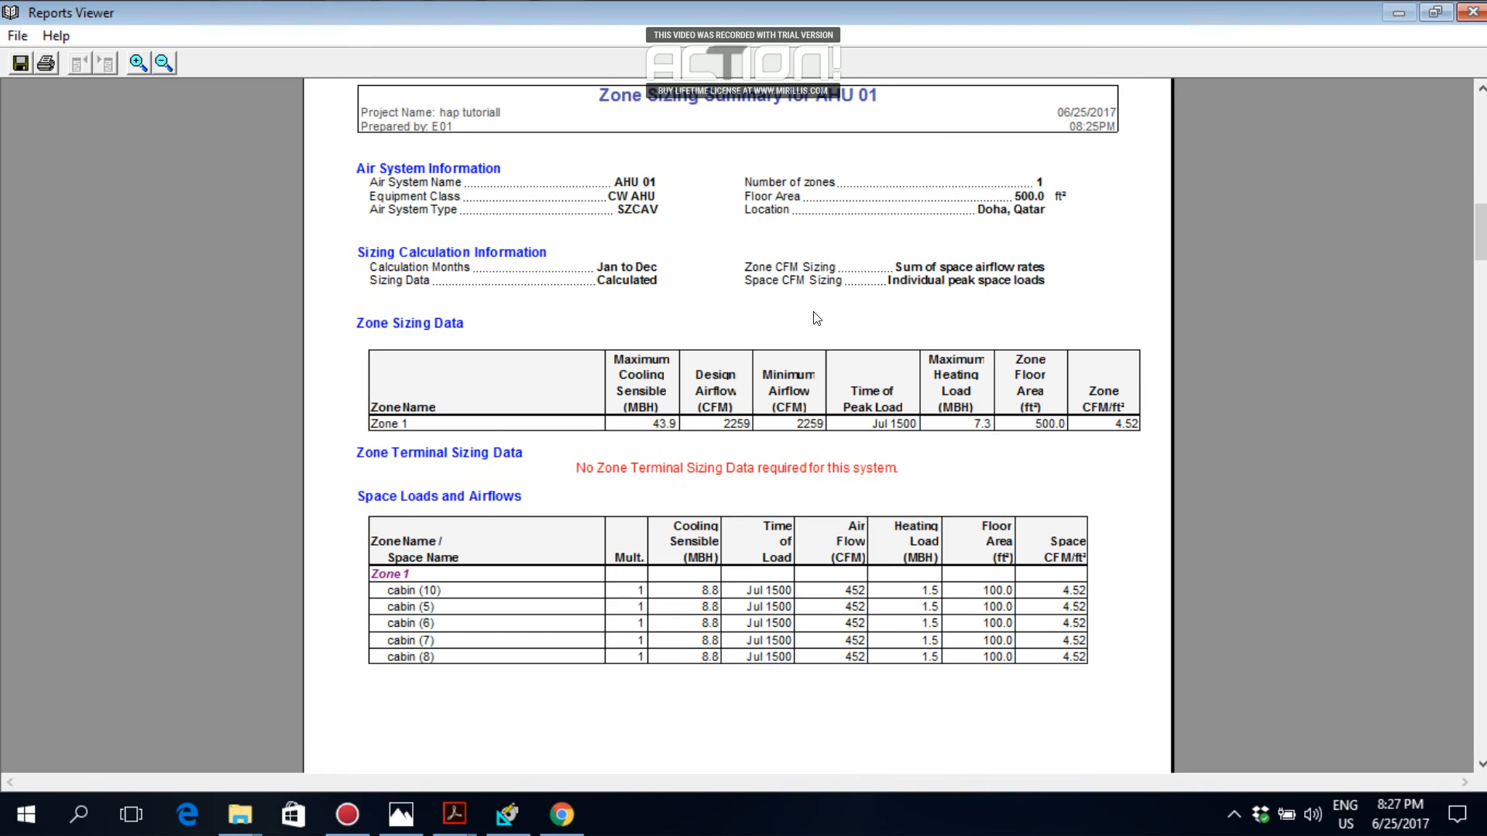
scroll(707, 232, "up", 2)
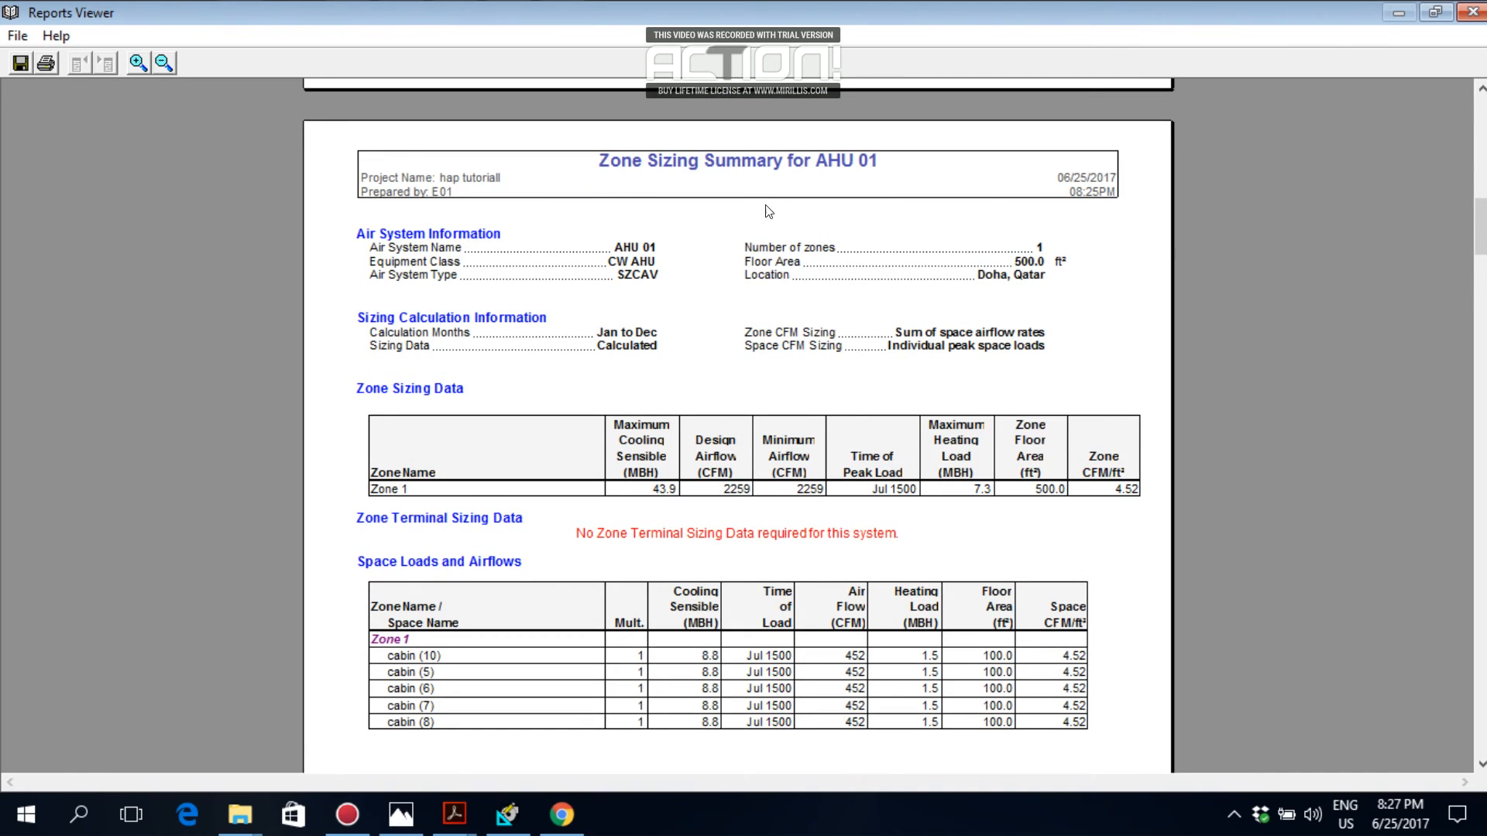
scroll(771, 225, "down", 6)
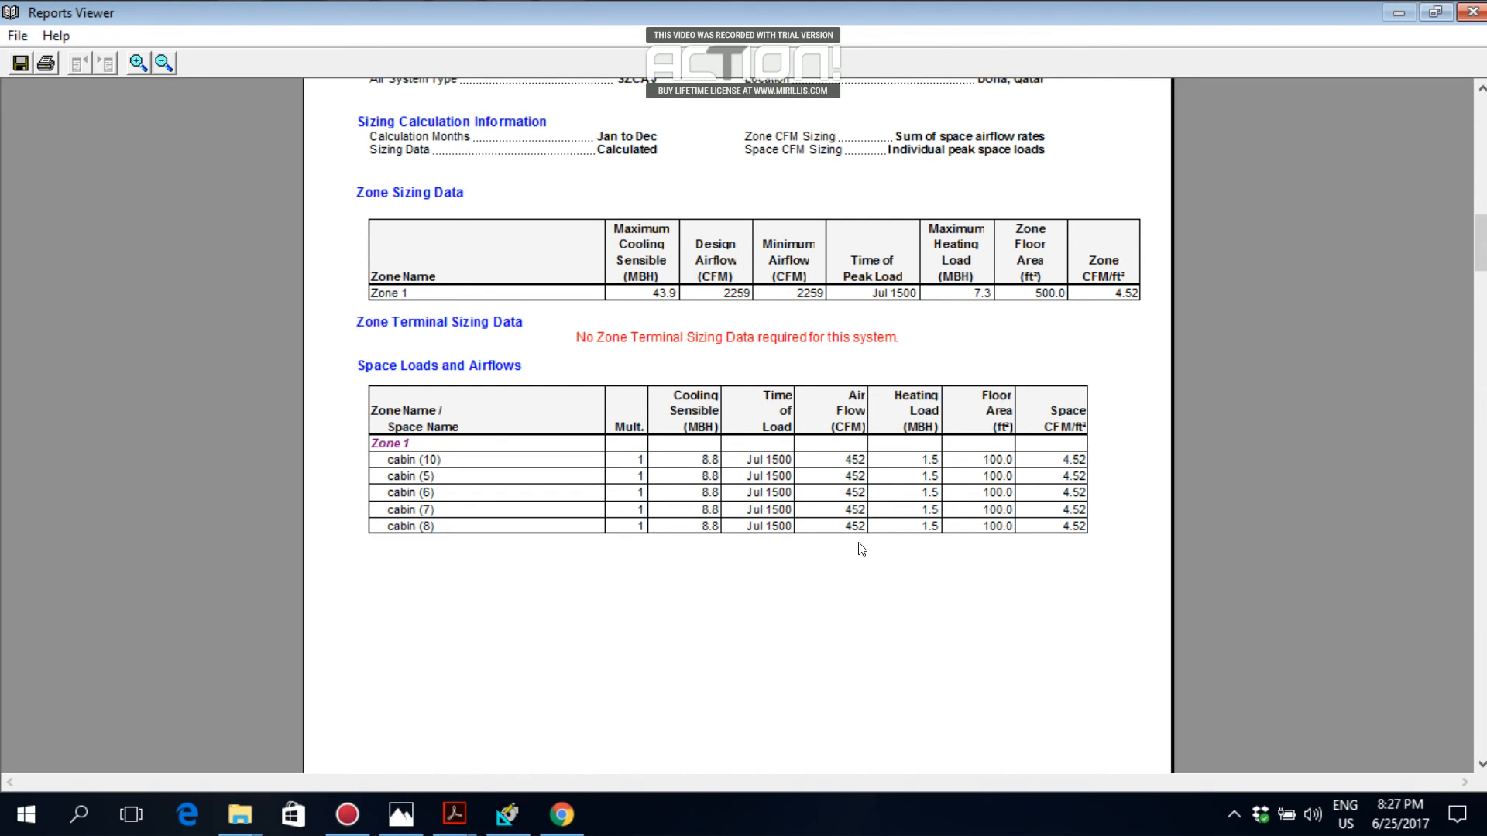
scroll(861, 542, "down", 5)
scroll(858, 540, "down", 3)
scroll(798, 521, "down", 5)
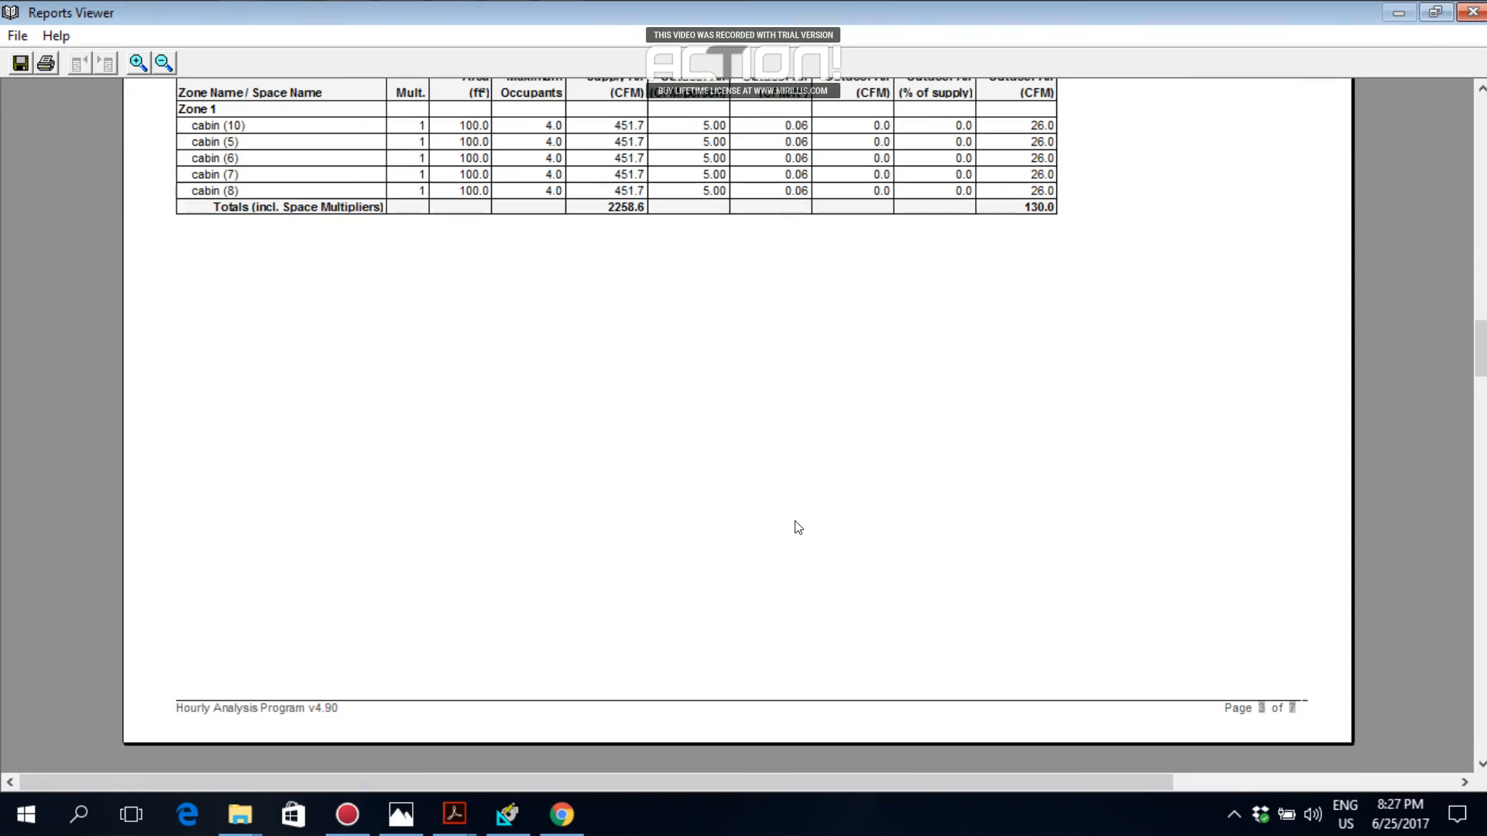
Look through AHU 01's design load summary and system psychrometrics, return to the sizing summary and close the report
scroll(800, 527, "down", 6)
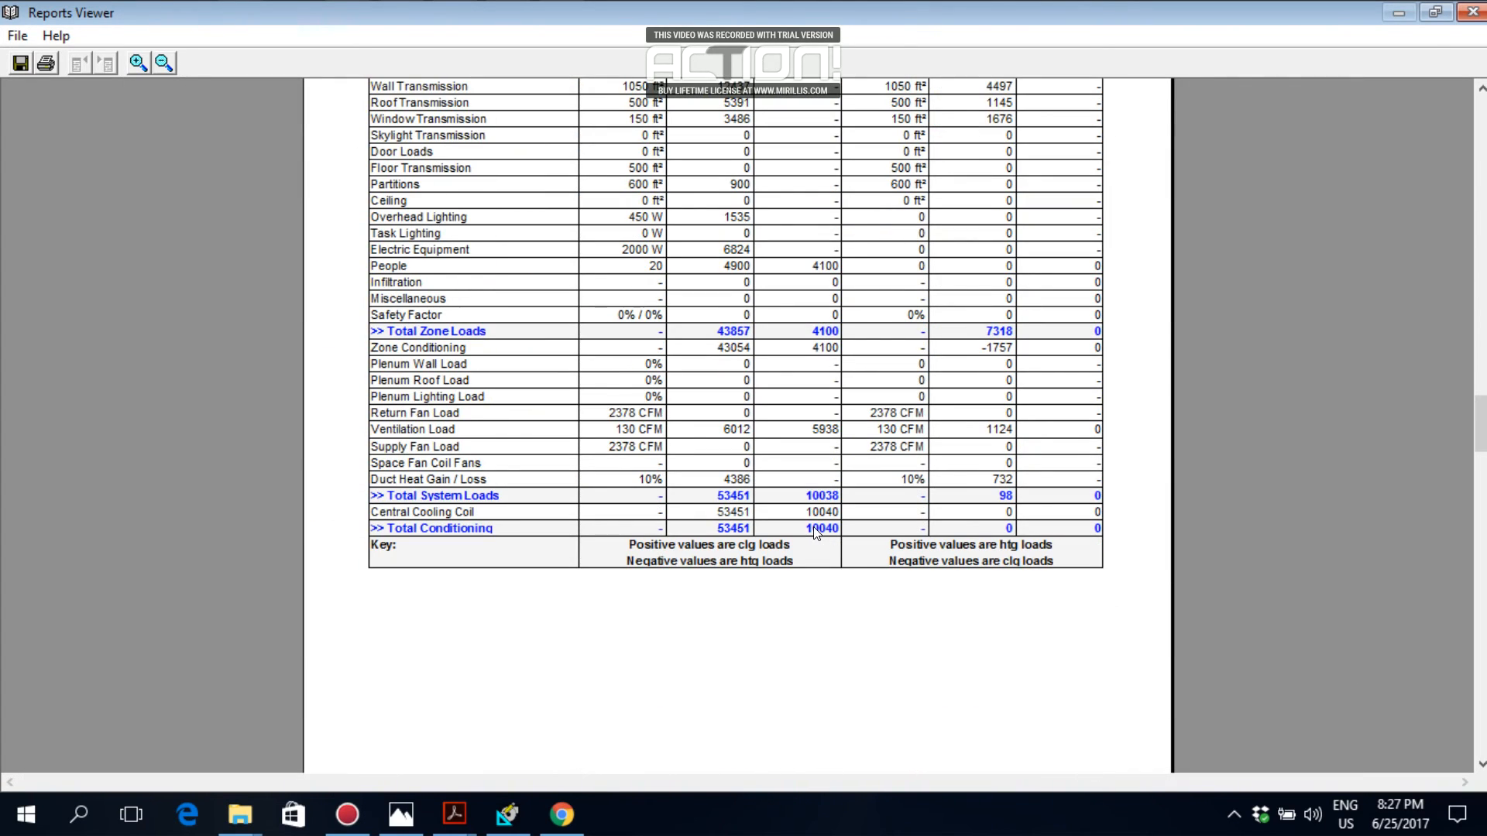
scroll(824, 539, "down", 3)
scroll(824, 538, "down", 8)
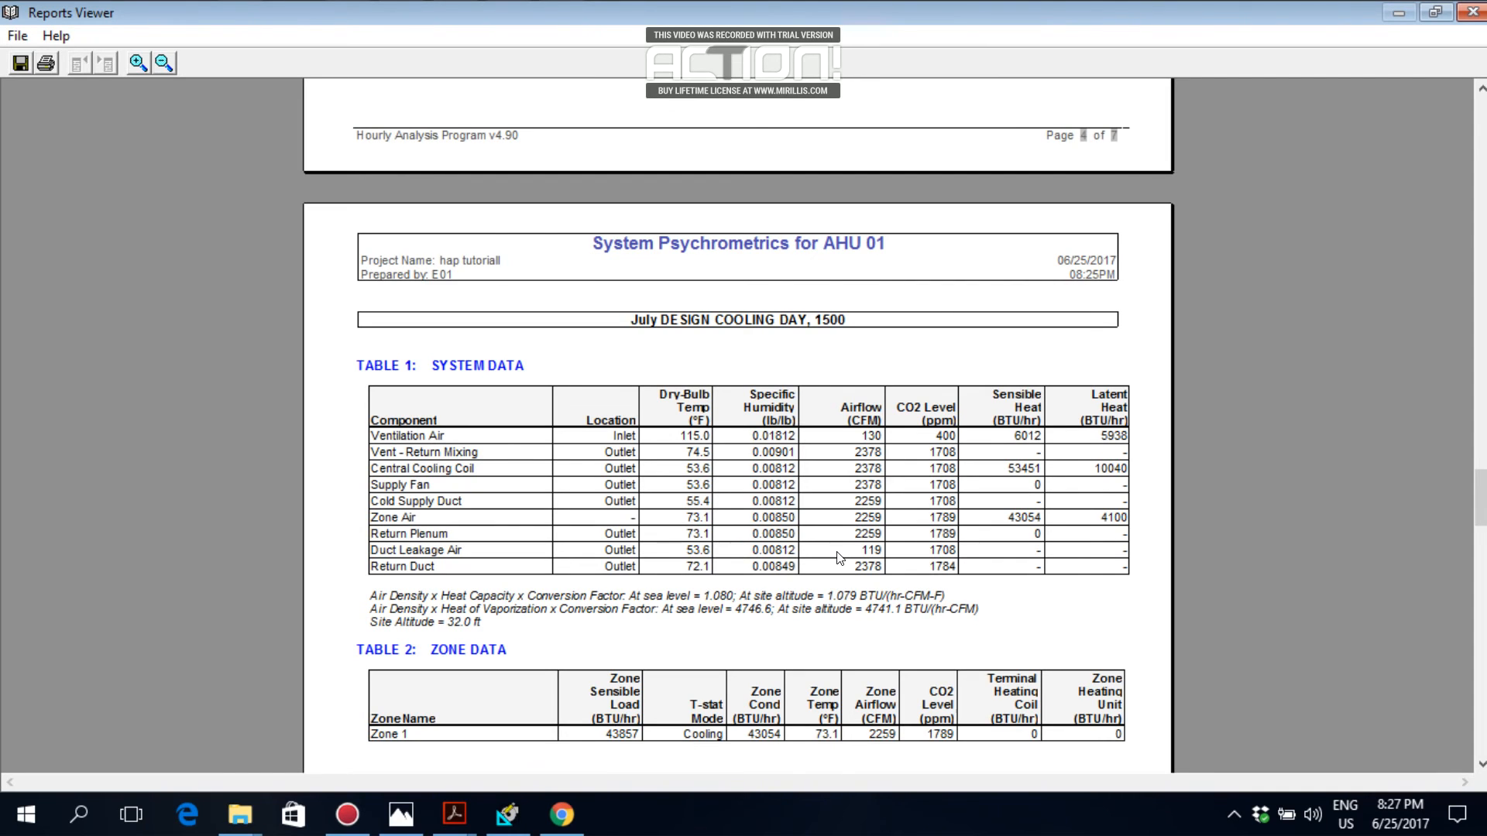
scroll(839, 558, "up", 12)
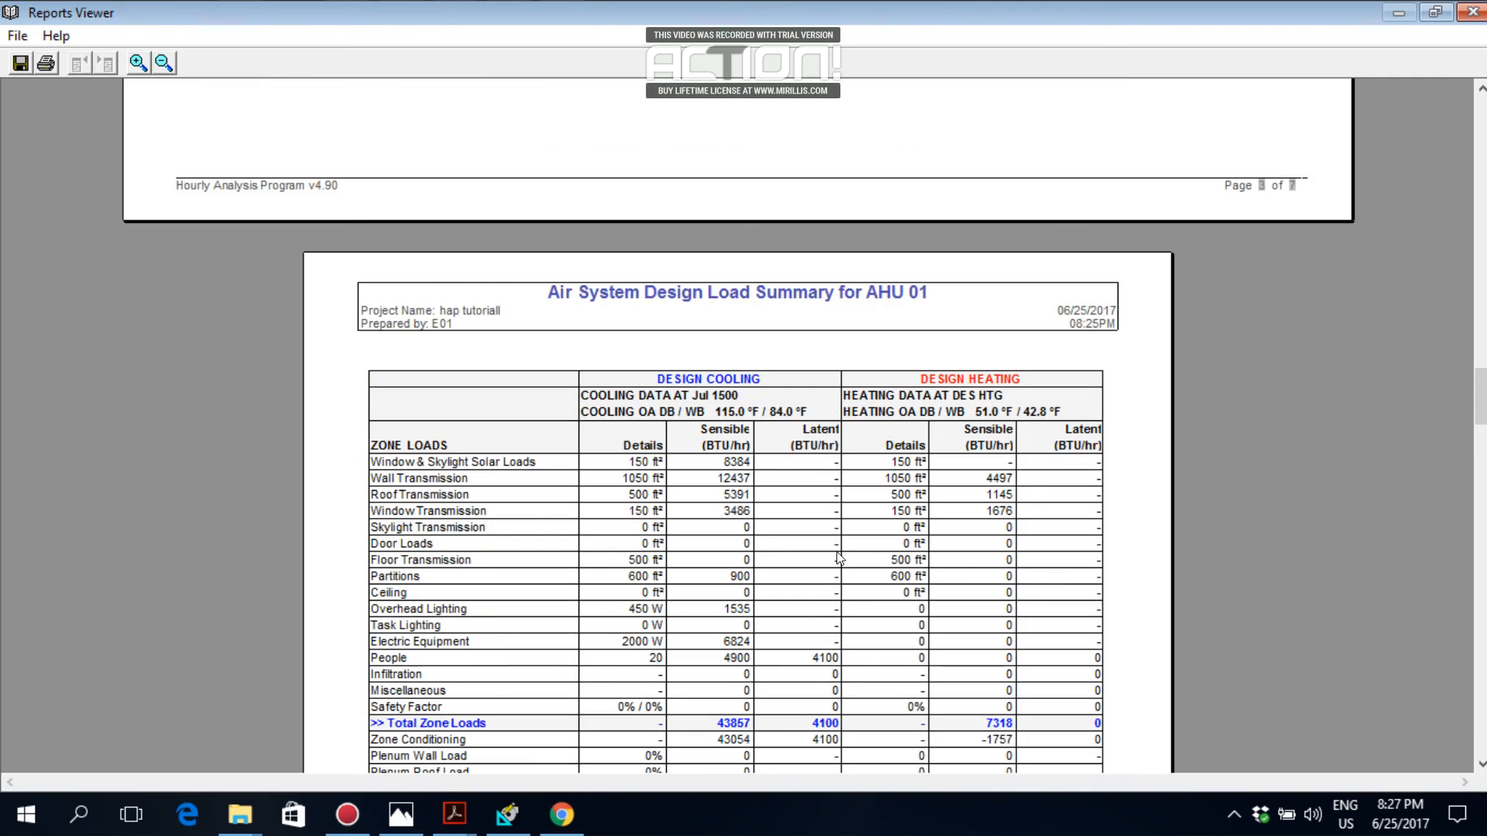
scroll(838, 558, "up", 15)
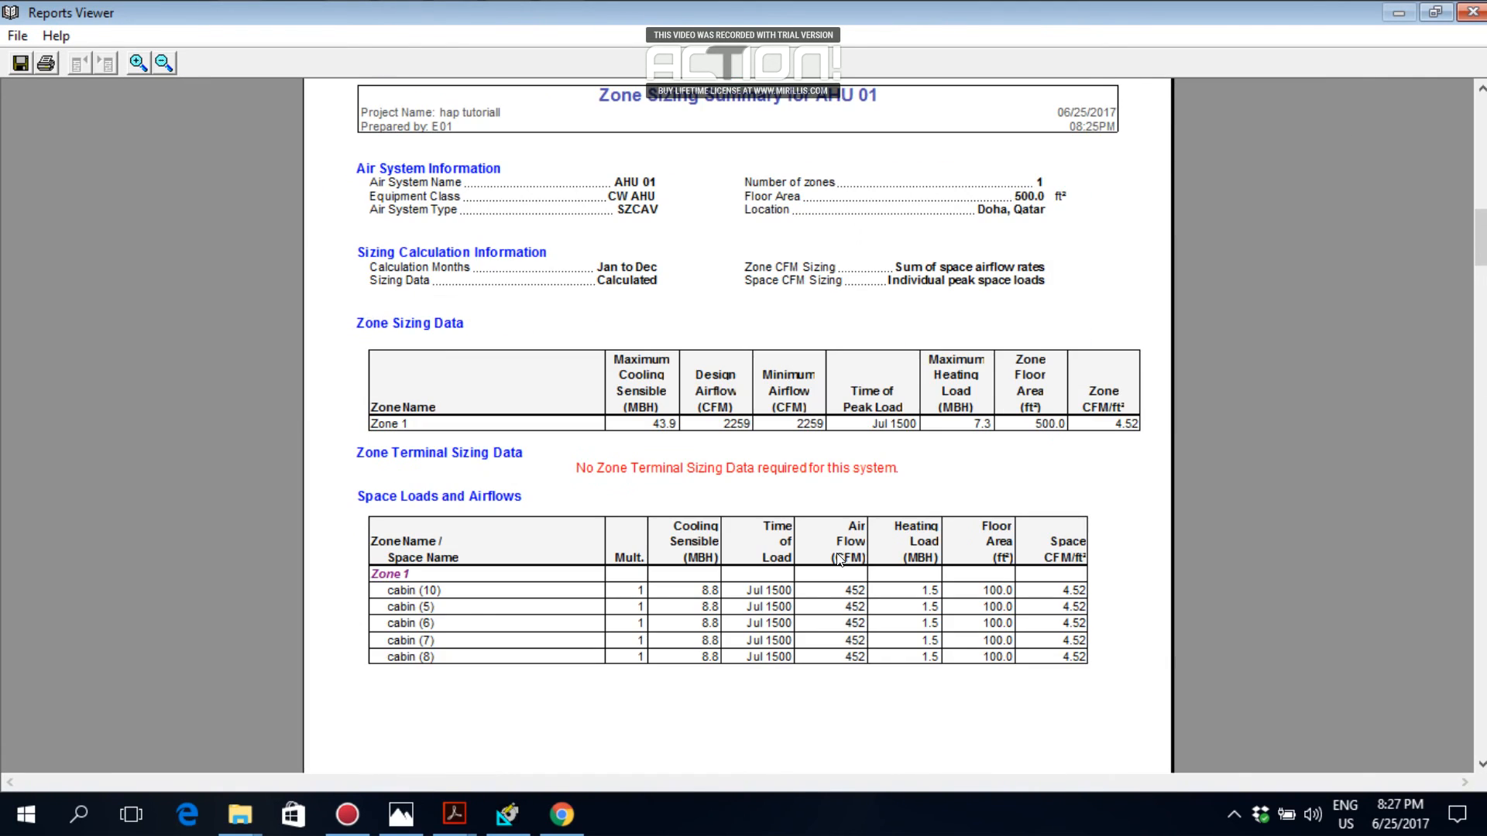
scroll(838, 558, "up", 10)
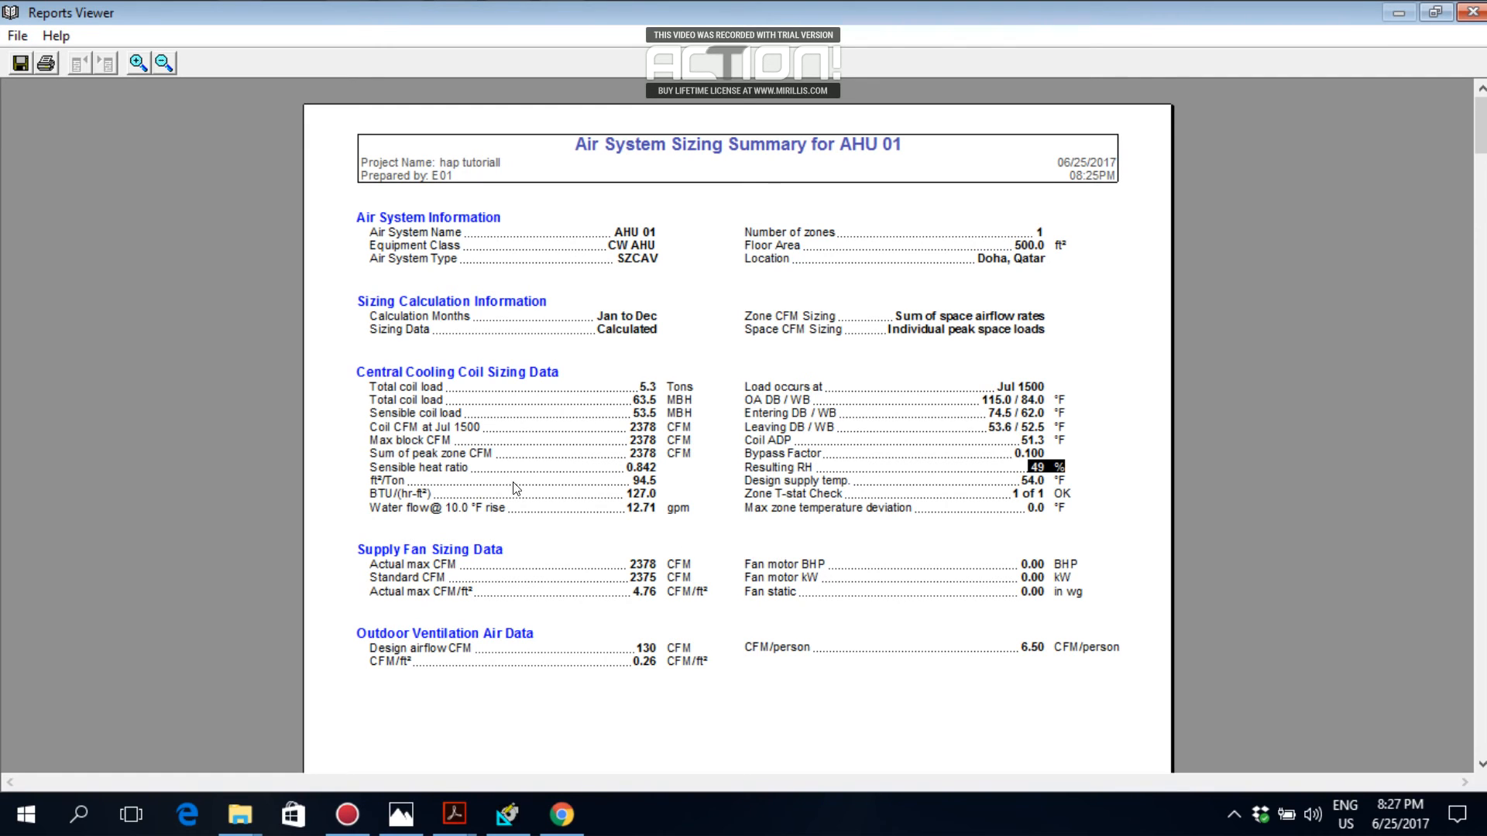
left_click_drag(1223, 16, 1002, 334)
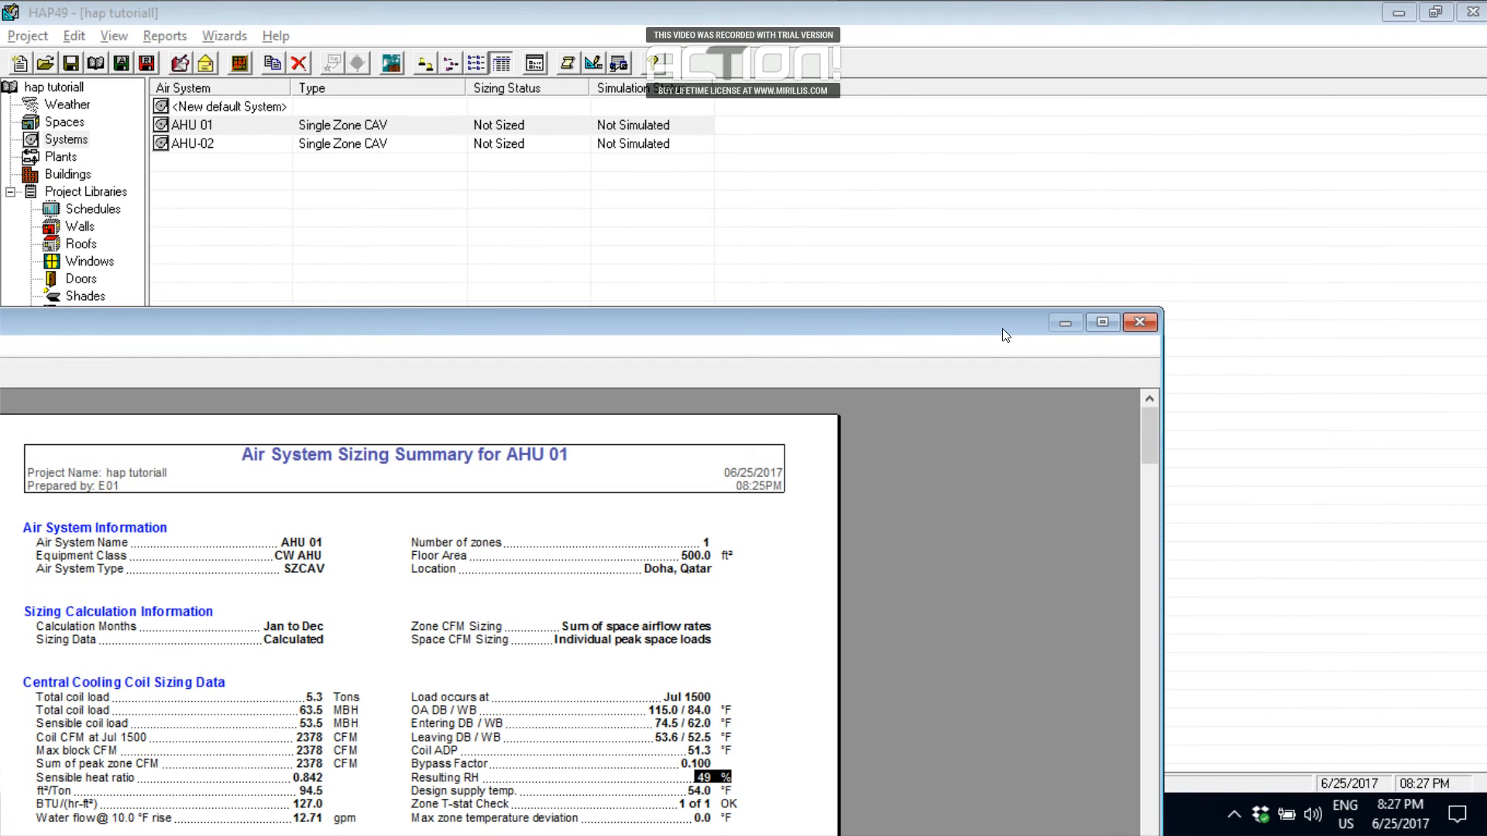
left_click(1139, 322)
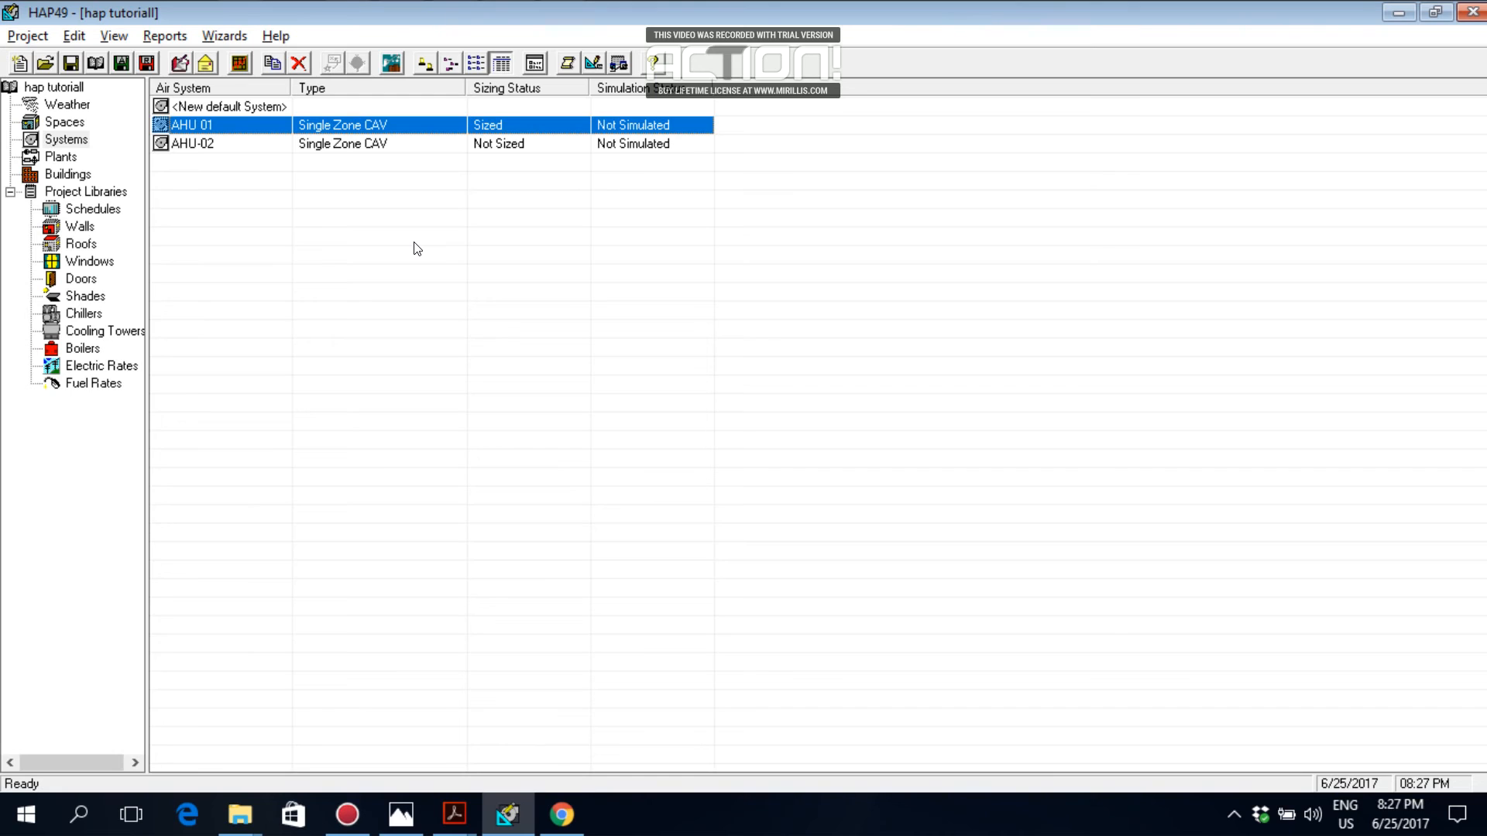
Generate and preview the system design reports for AHU-02 with the same report selection
double_click(228, 146)
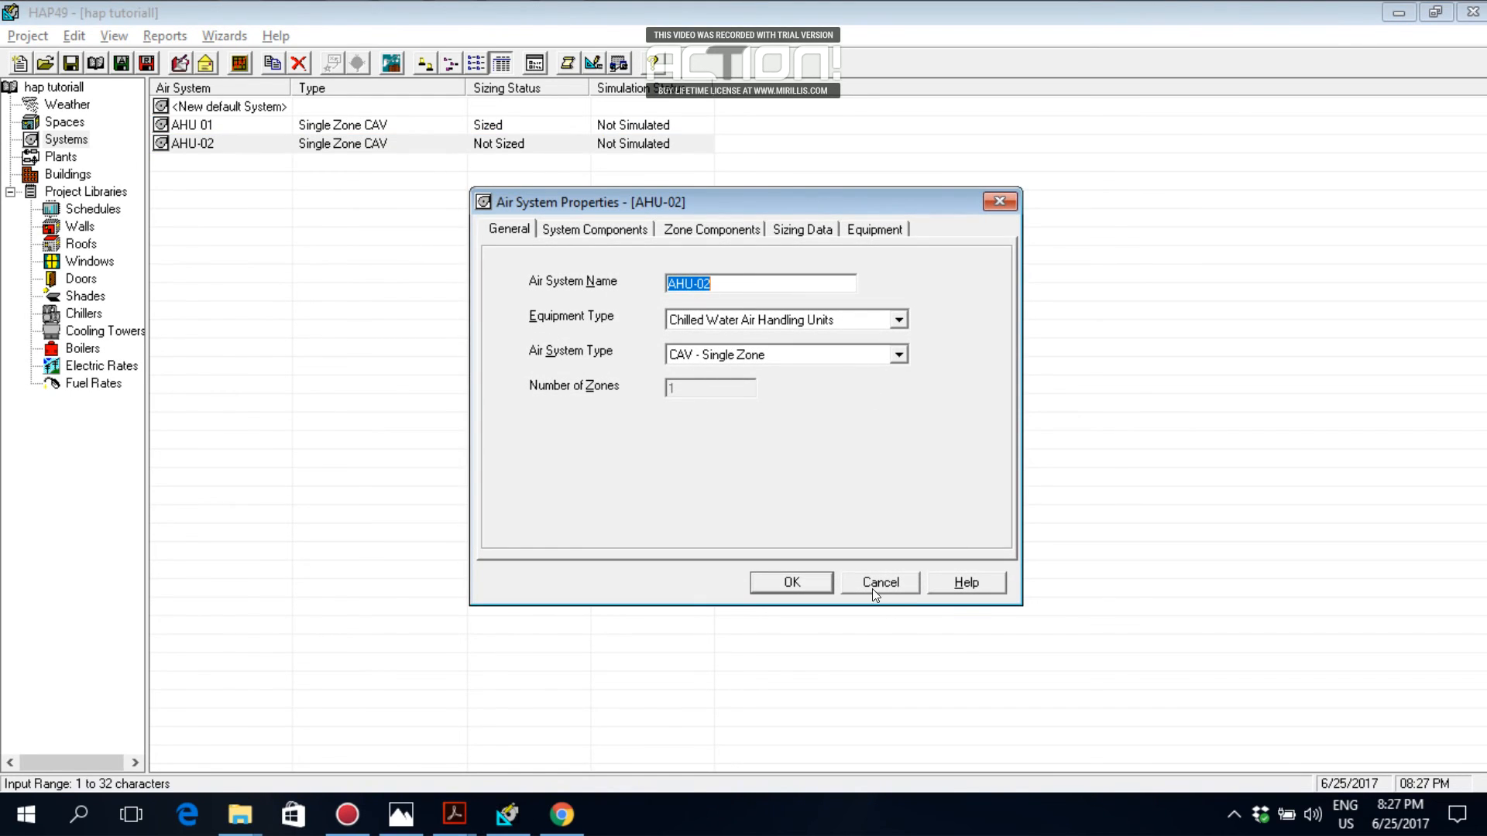
left_click(873, 589)
right_click(247, 155)
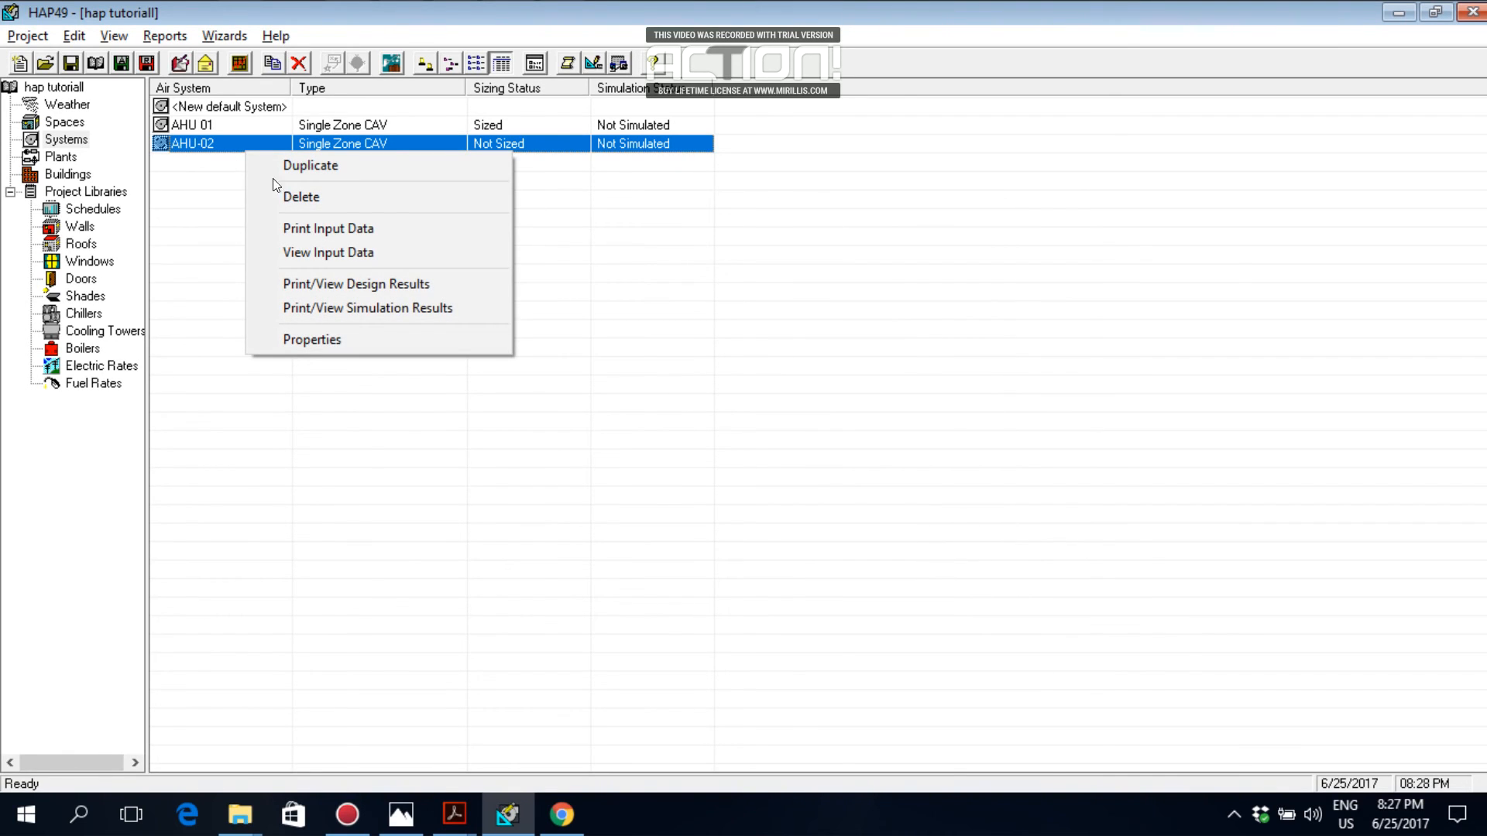
left_click(364, 283)
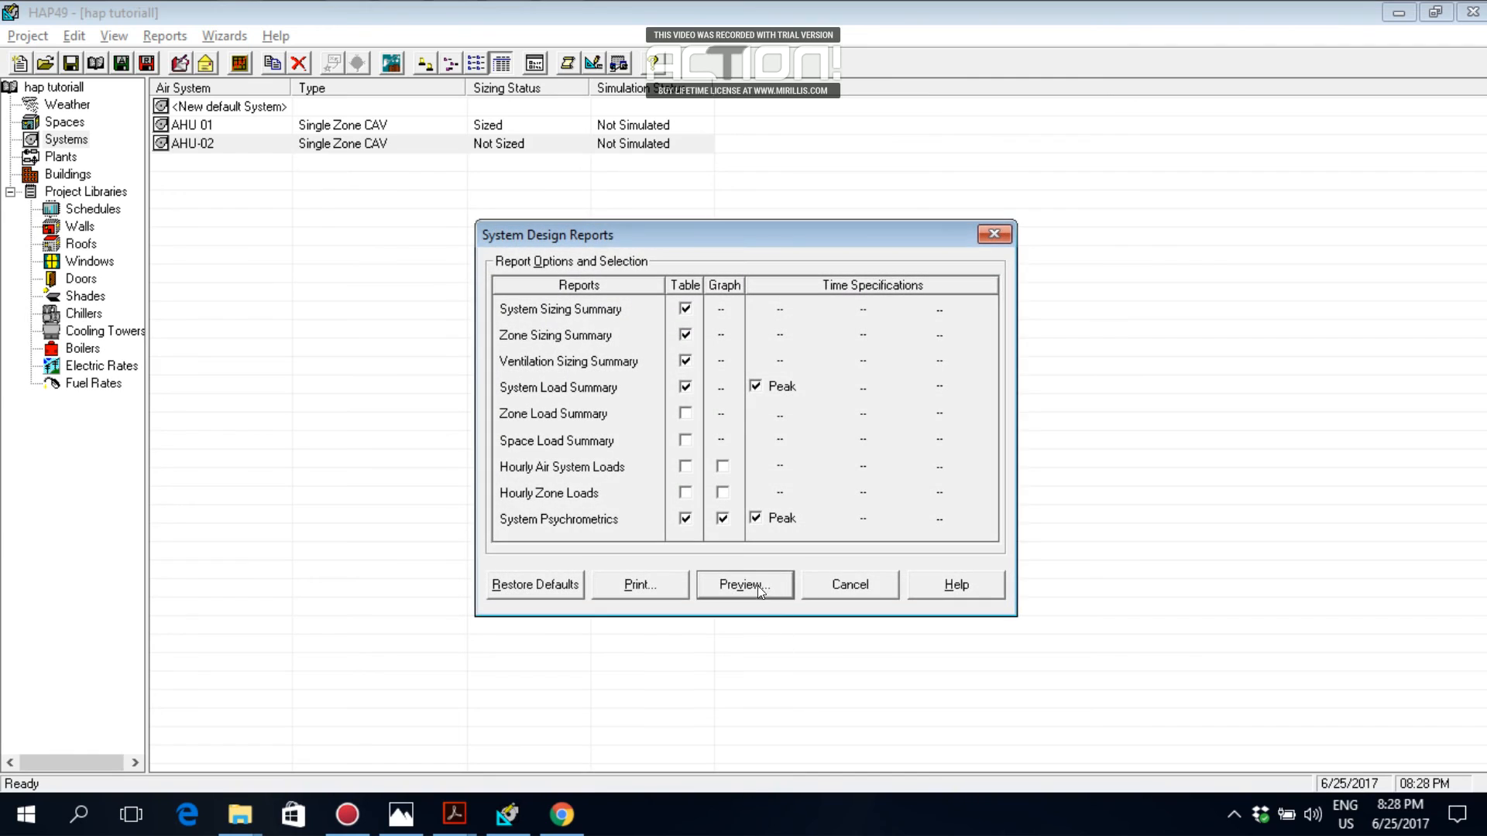
left_click(747, 579)
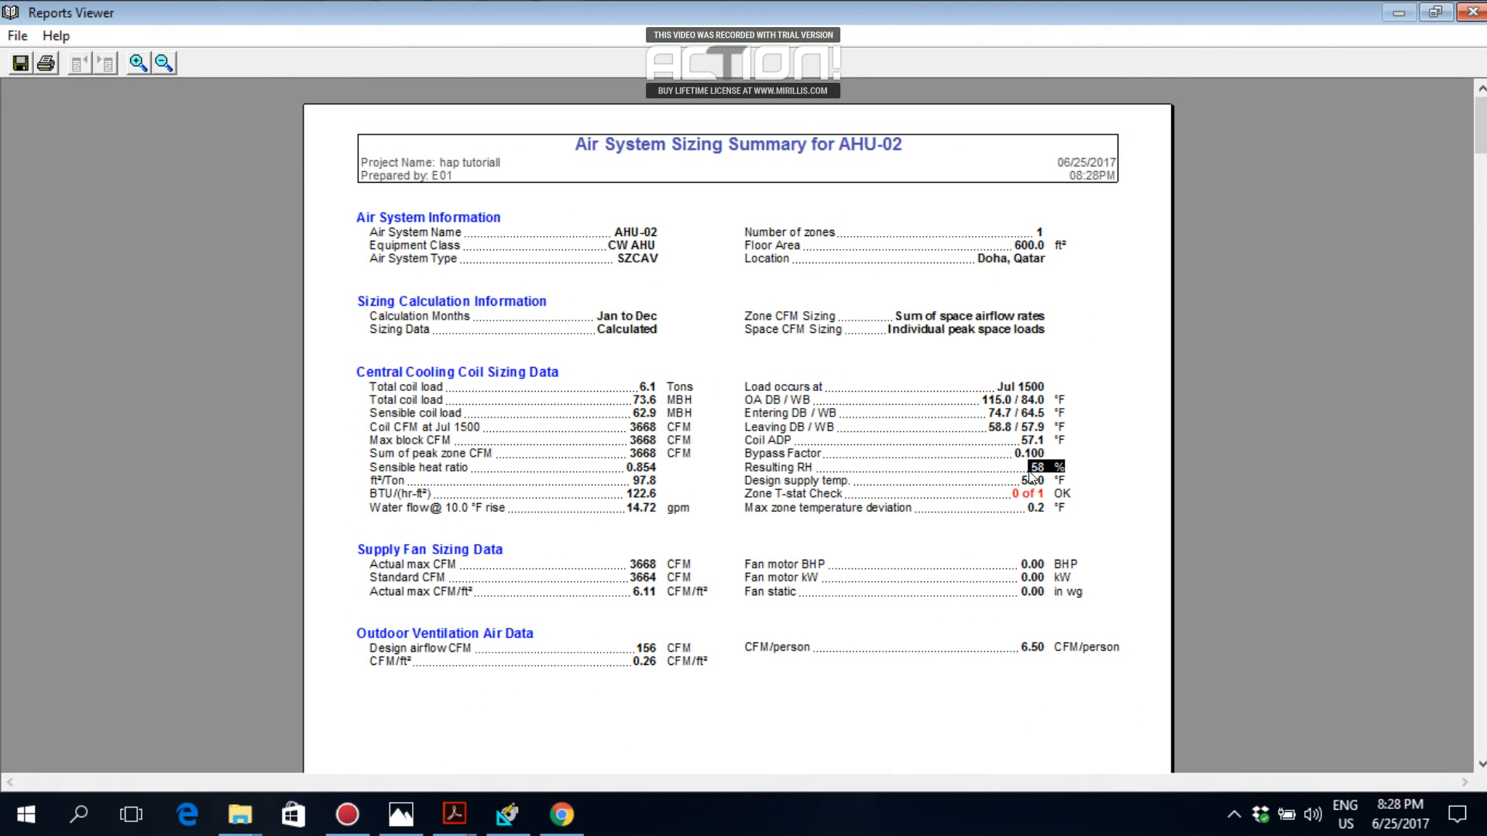
Examine AHU-02's sizing summary for total coil load, resulting relative humidity, design supply temperature and supply fan airflow
left_click_drag(696, 386, 640, 398)
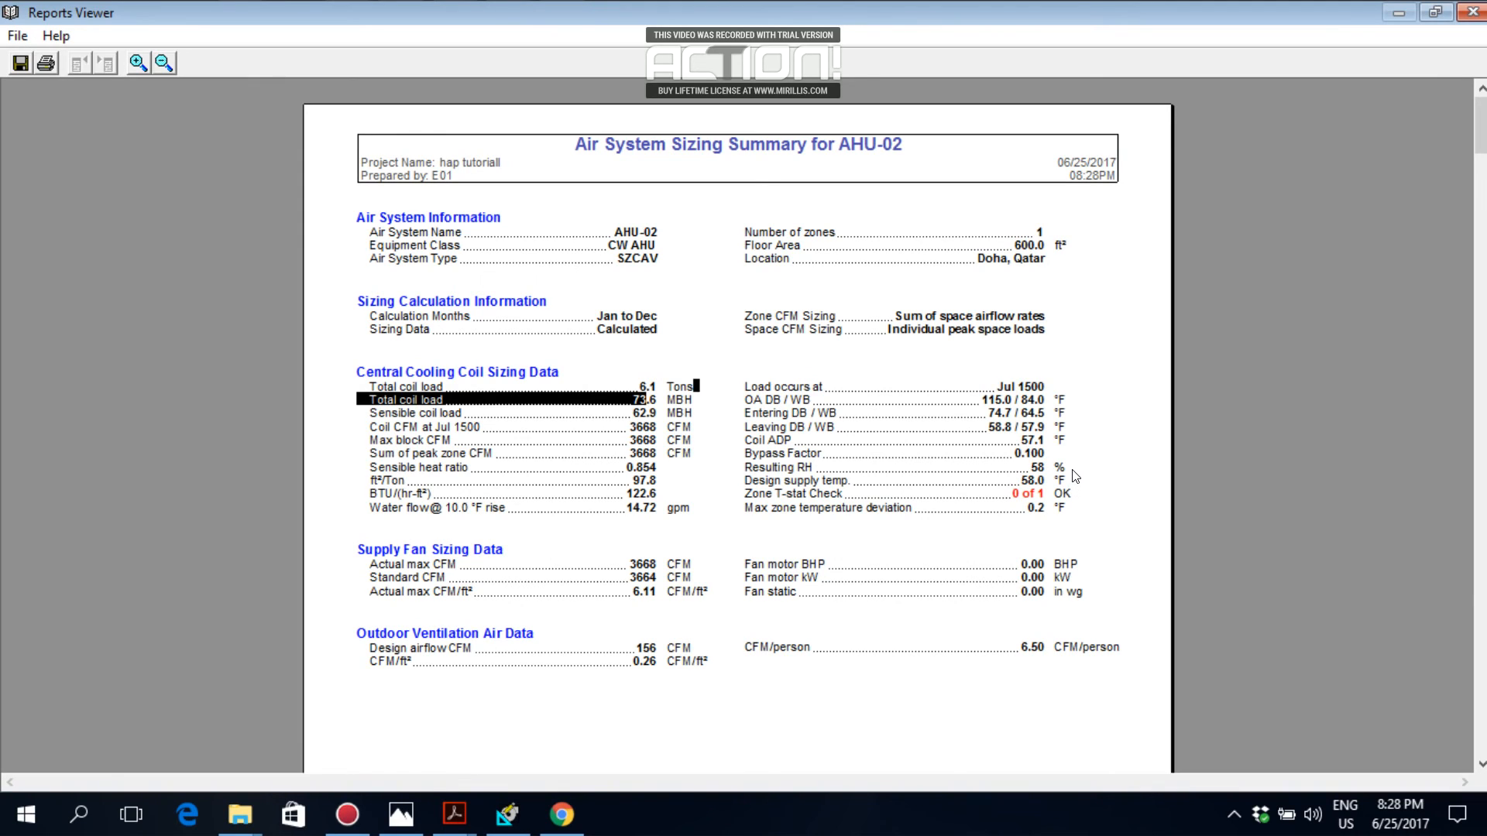
left_click_drag(1073, 474, 1029, 469)
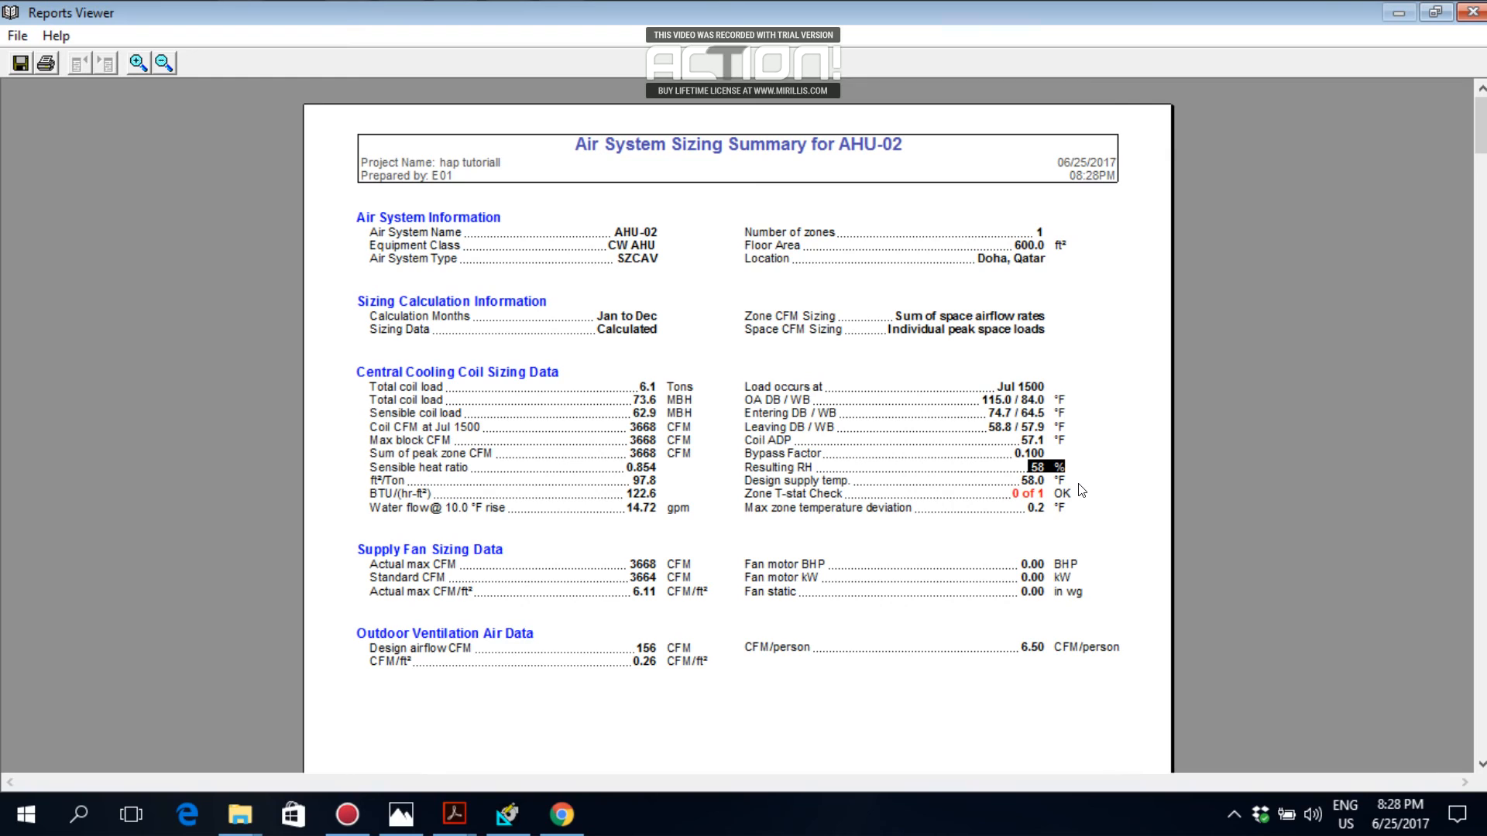
left_click(1024, 482)
left_click(1028, 467)
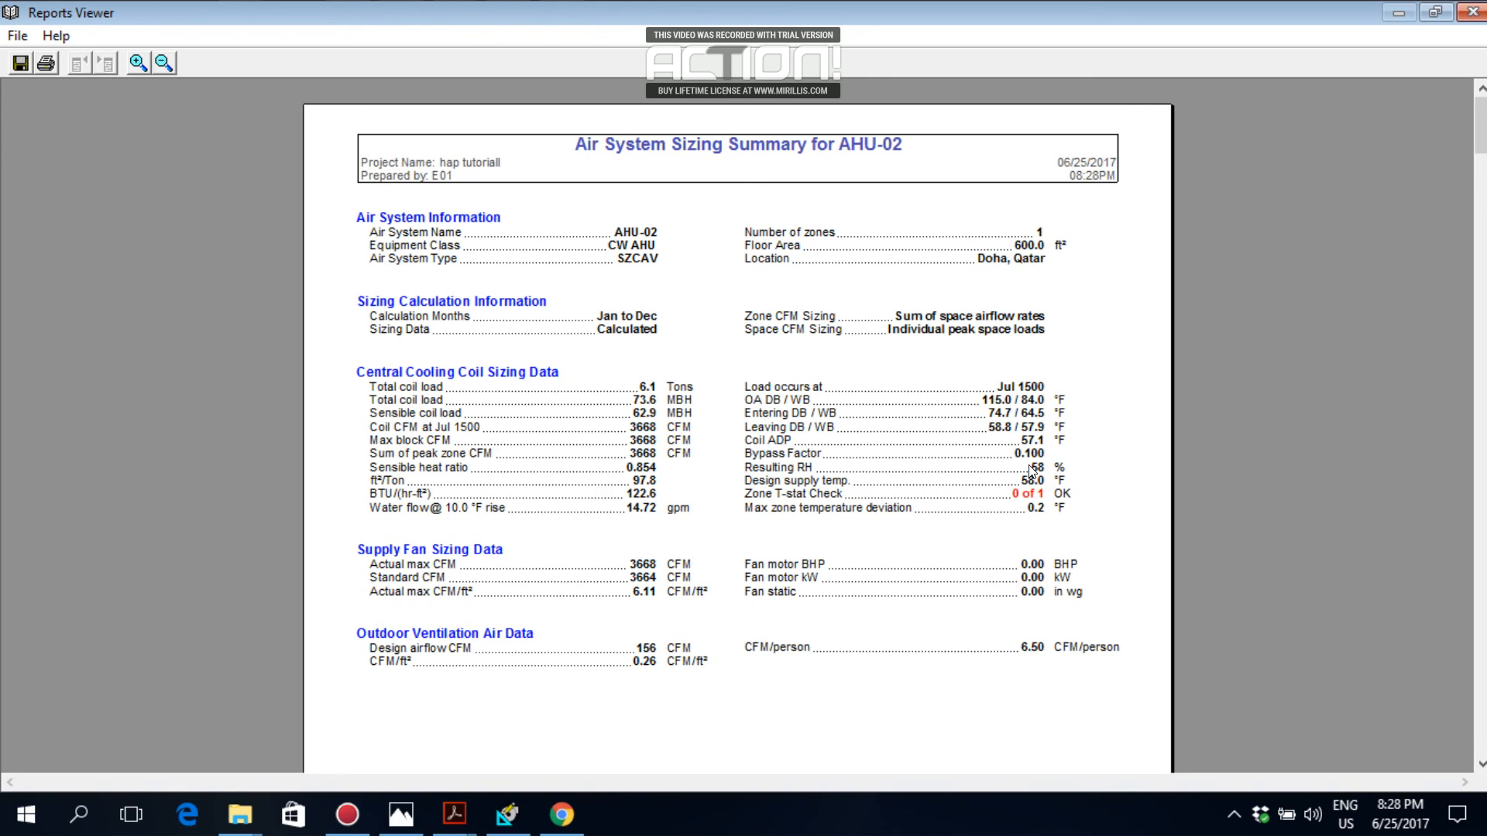
left_click(649, 397)
left_click(635, 398)
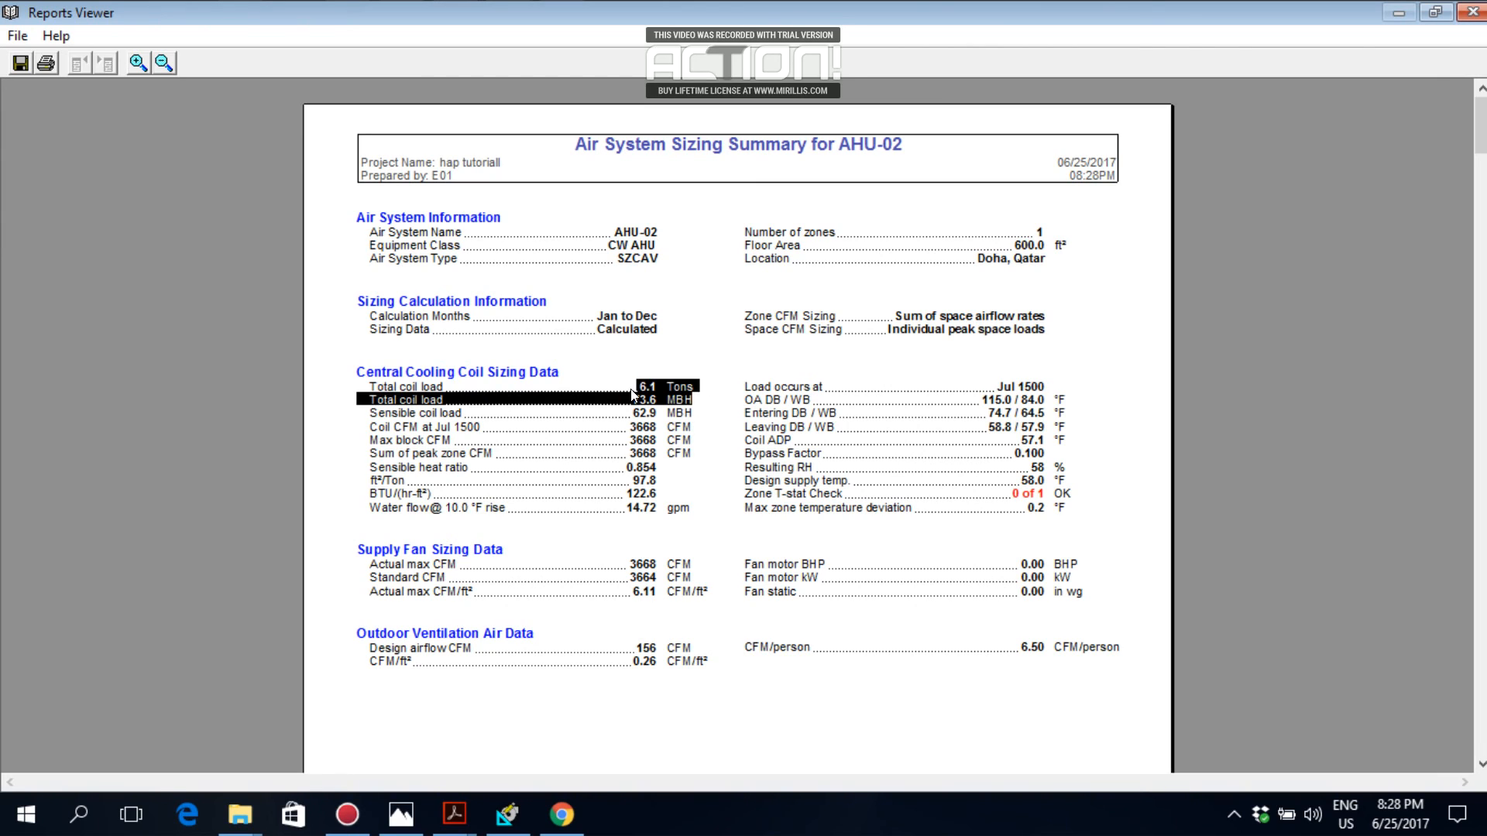
left_click(682, 577)
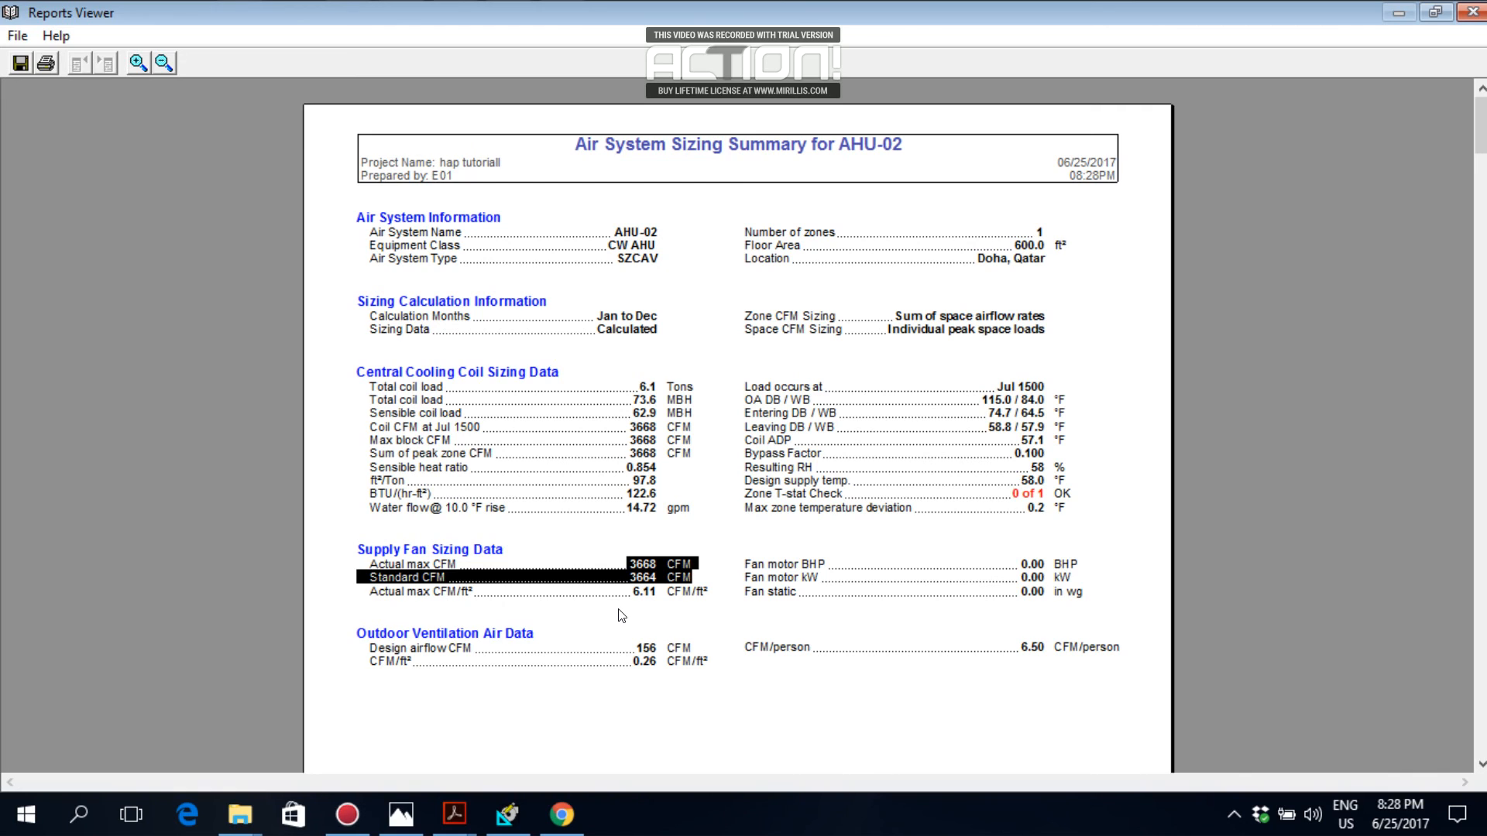
key("alt+Tab")
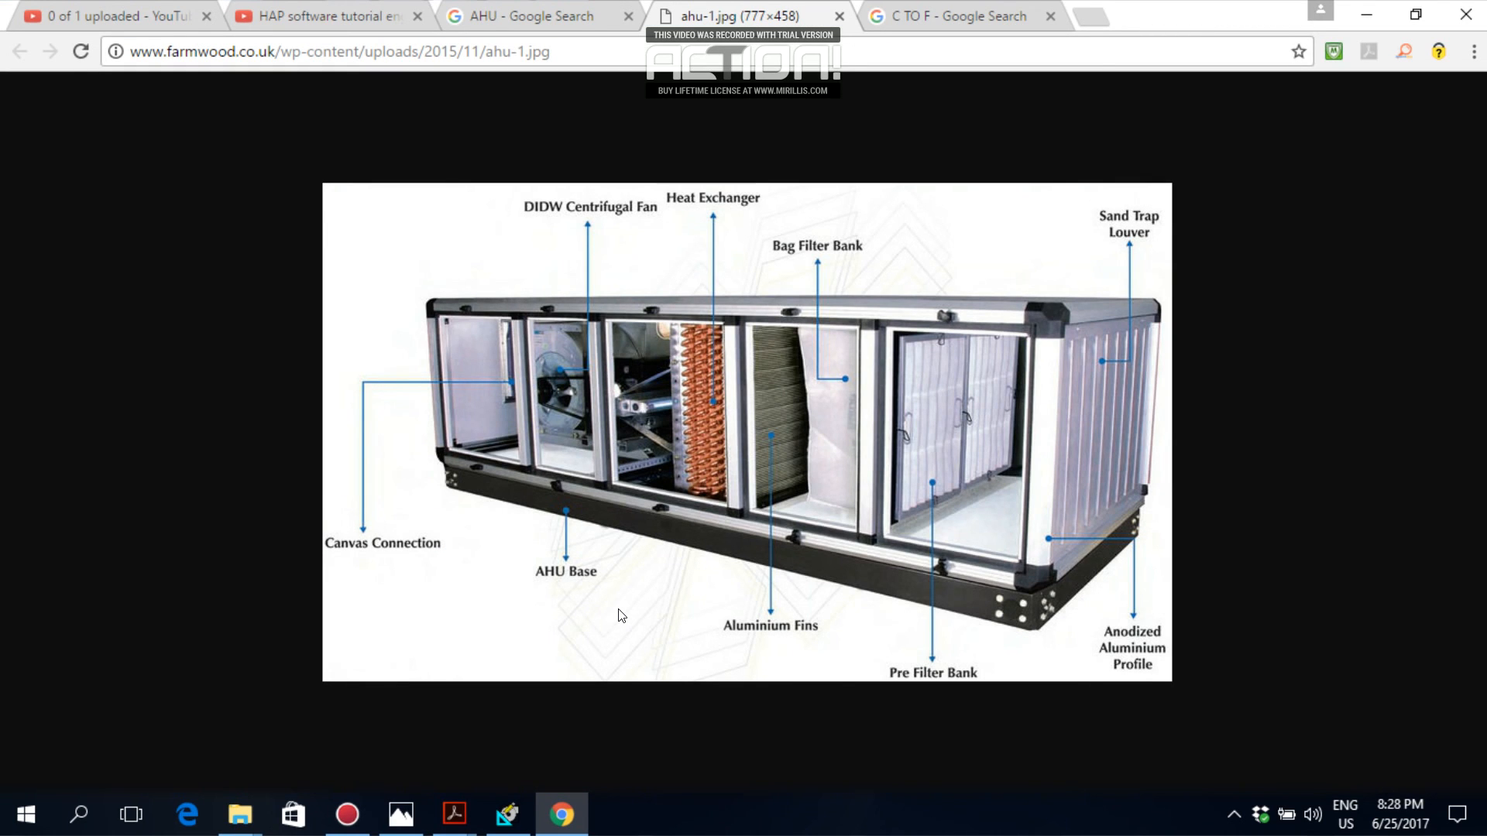
left_click(508, 815)
left_click(507, 818)
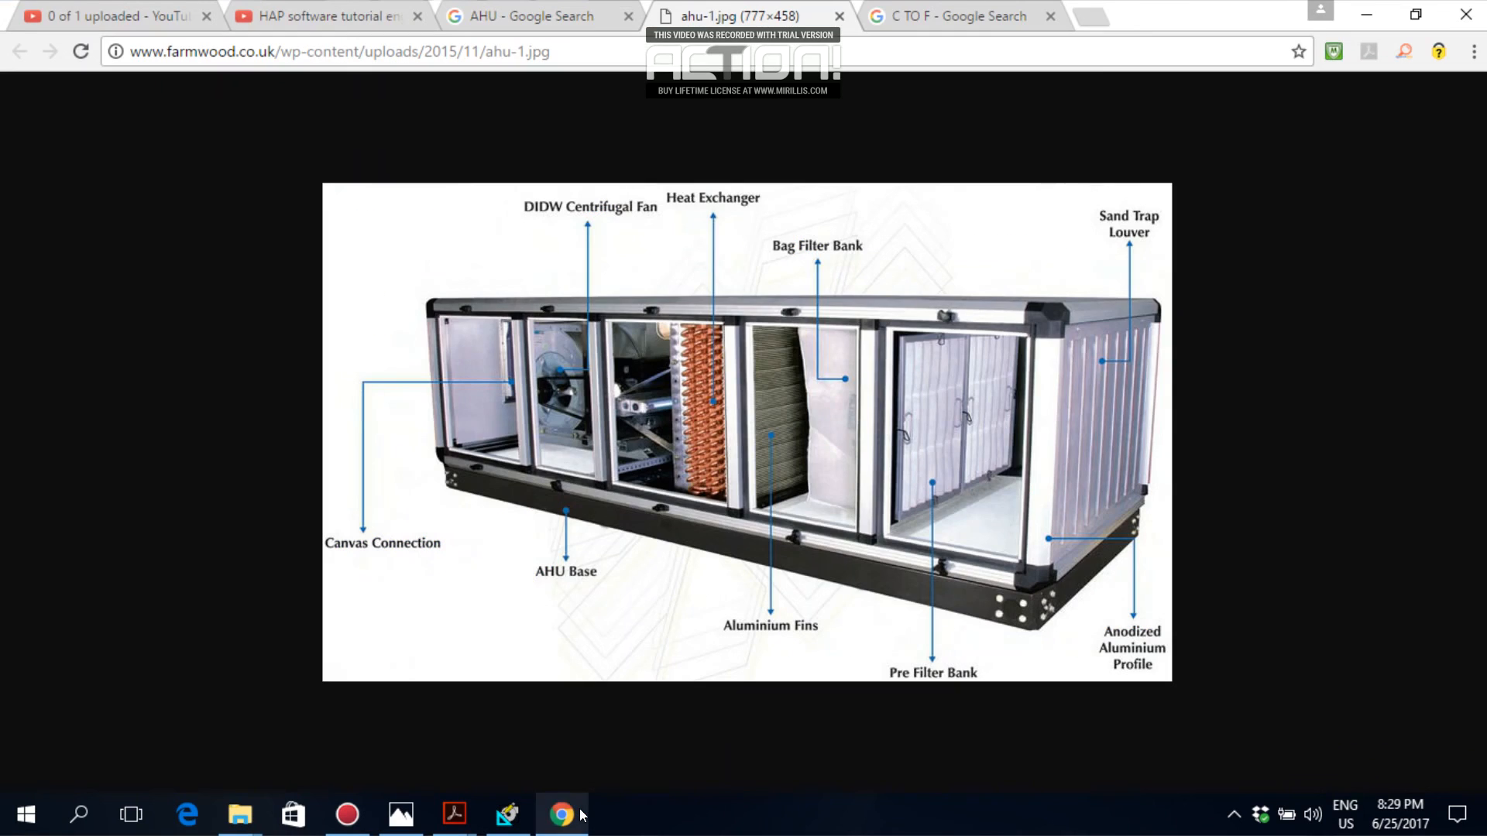
left_click(526, 822)
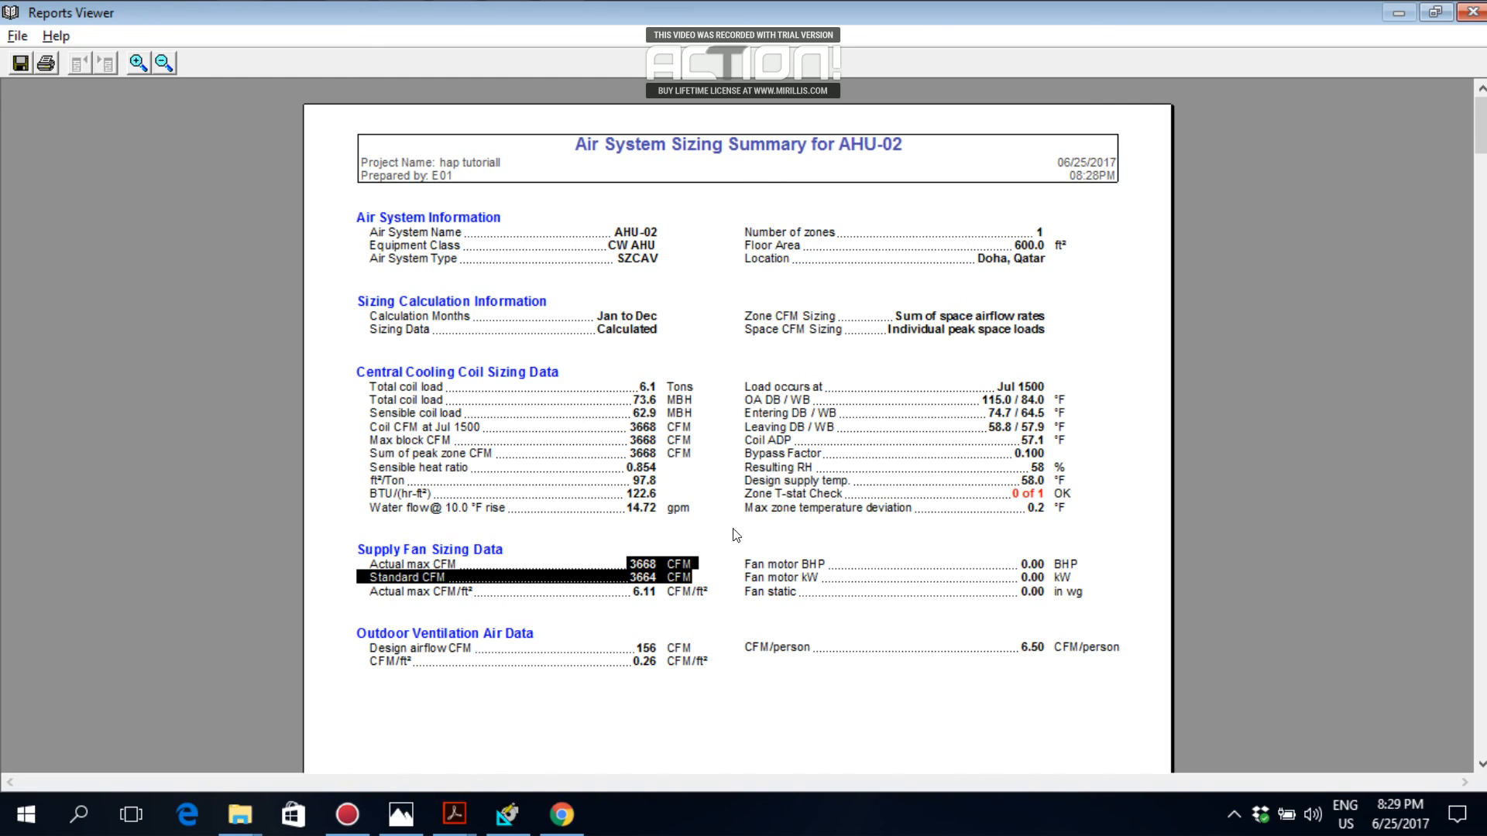
left_click(347, 814)
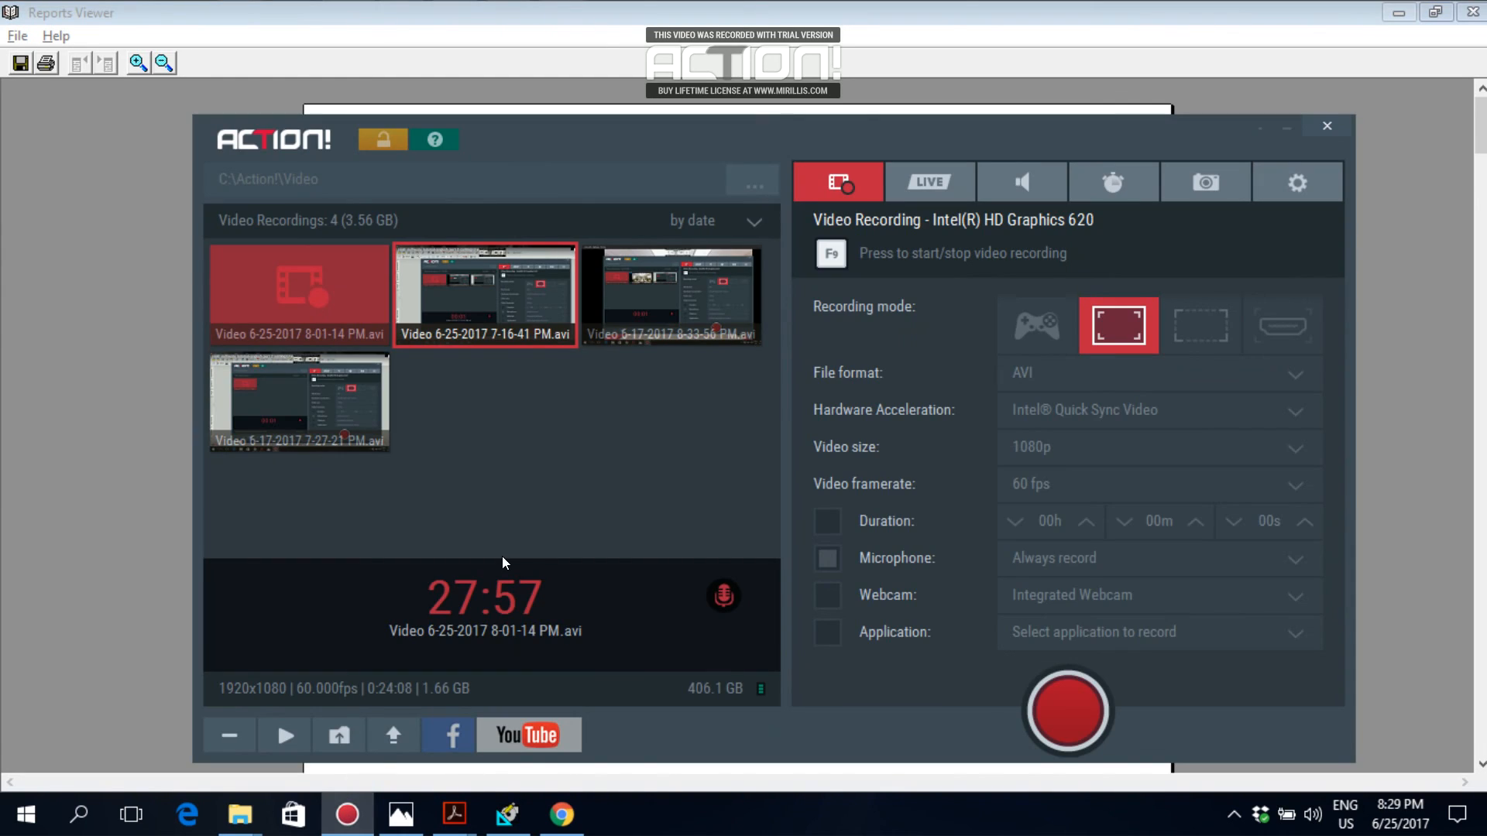